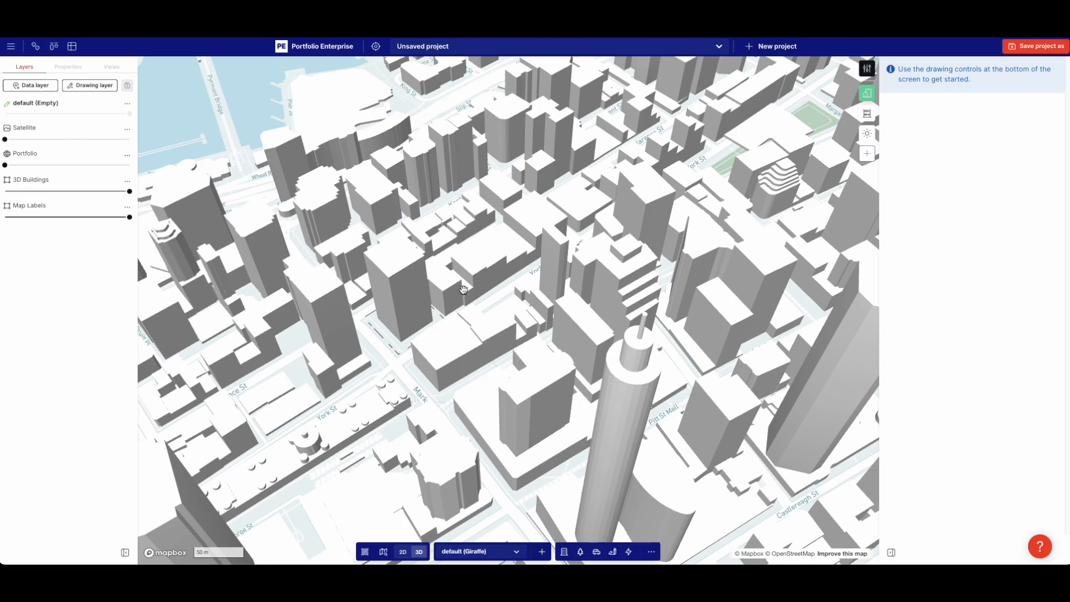
Zoom into the Sydney CBD toward the tower at York St and Market St
scroll(450, 269, "down", 10)
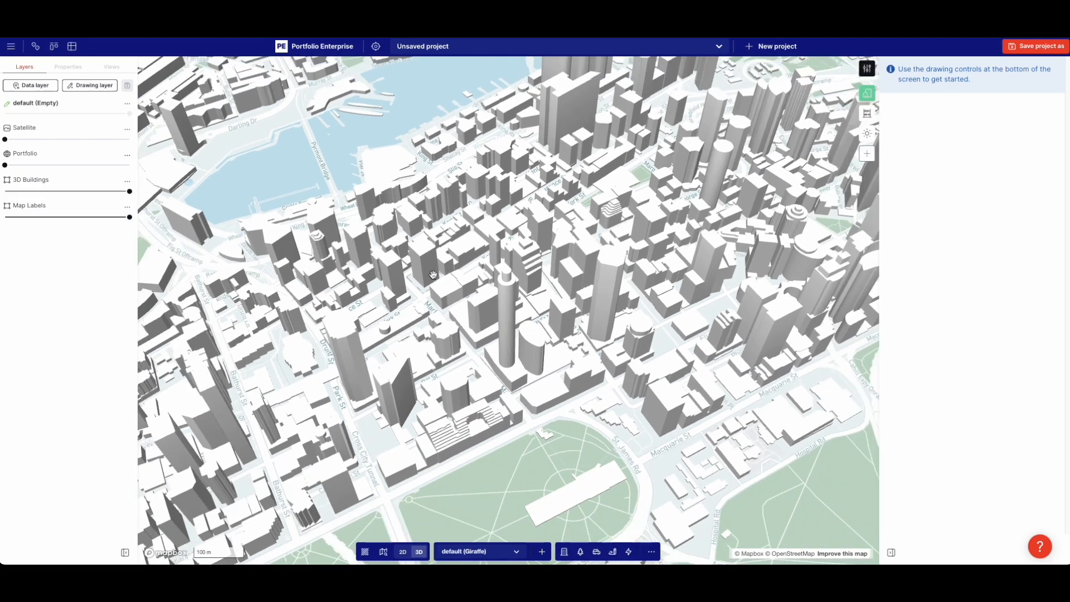
scroll(441, 287, "up", 5)
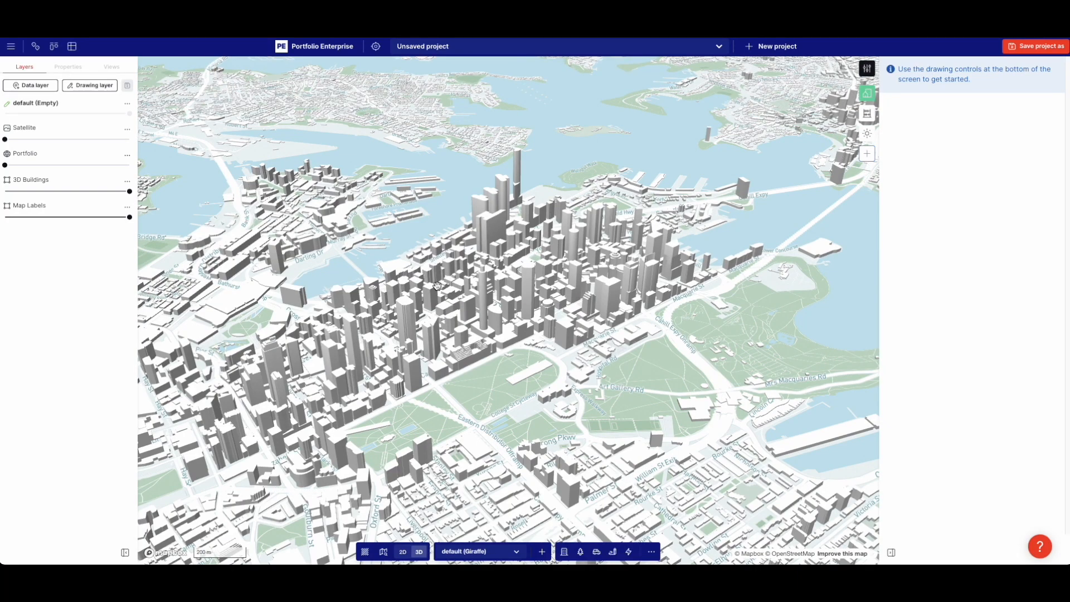
scroll(418, 310, "up", 5)
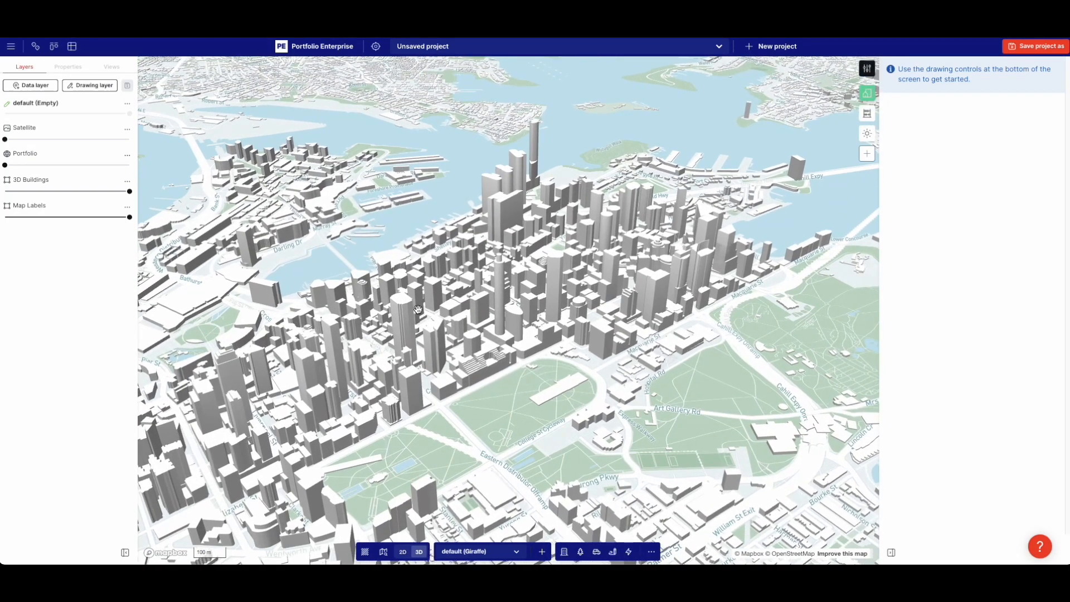
scroll(418, 309, "up", 5)
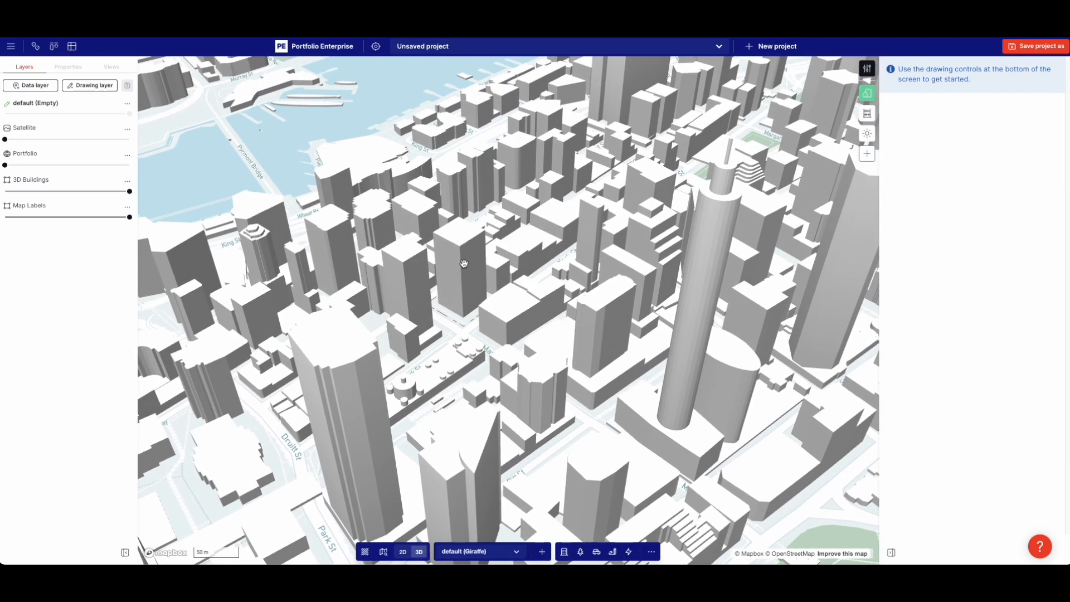
scroll(464, 263, "up", 3)
Create a new shape from the York St tower and set its usage to Commercial
left_click(465, 302)
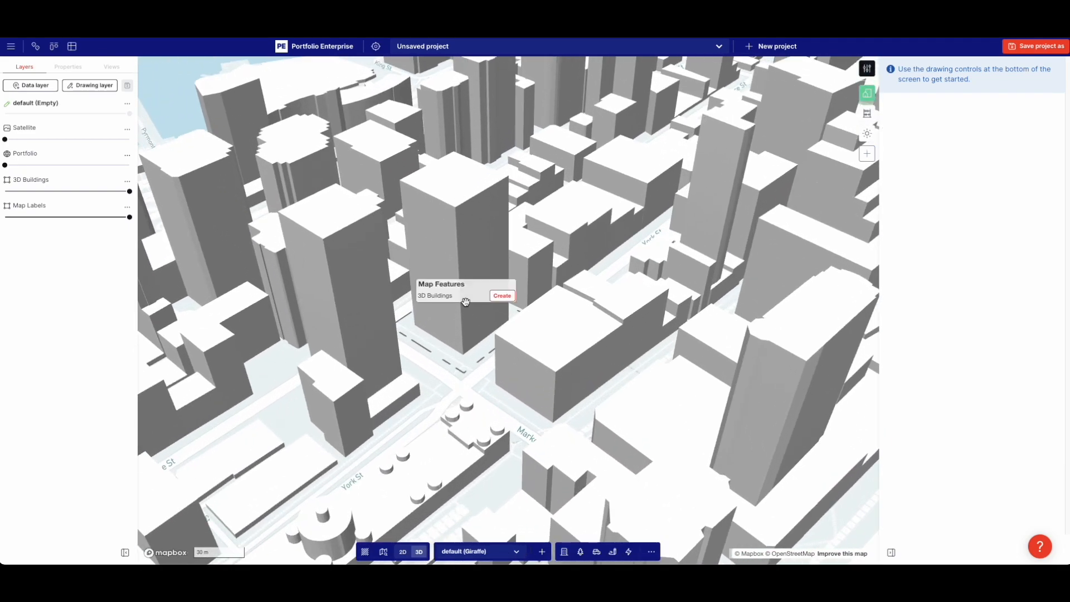
left_click(498, 298)
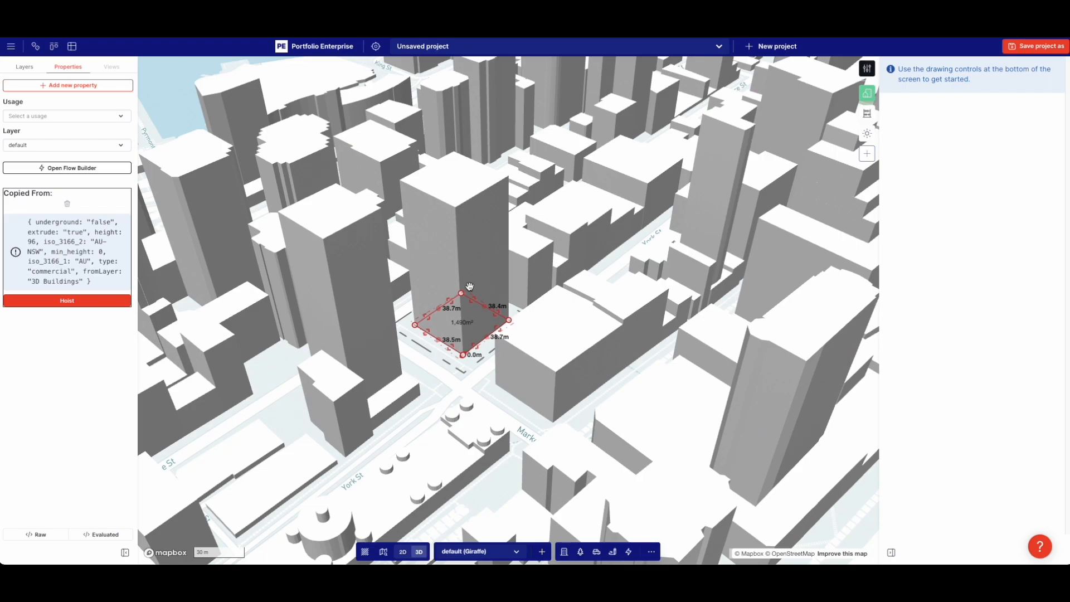
left_click(82, 118)
left_click(78, 240)
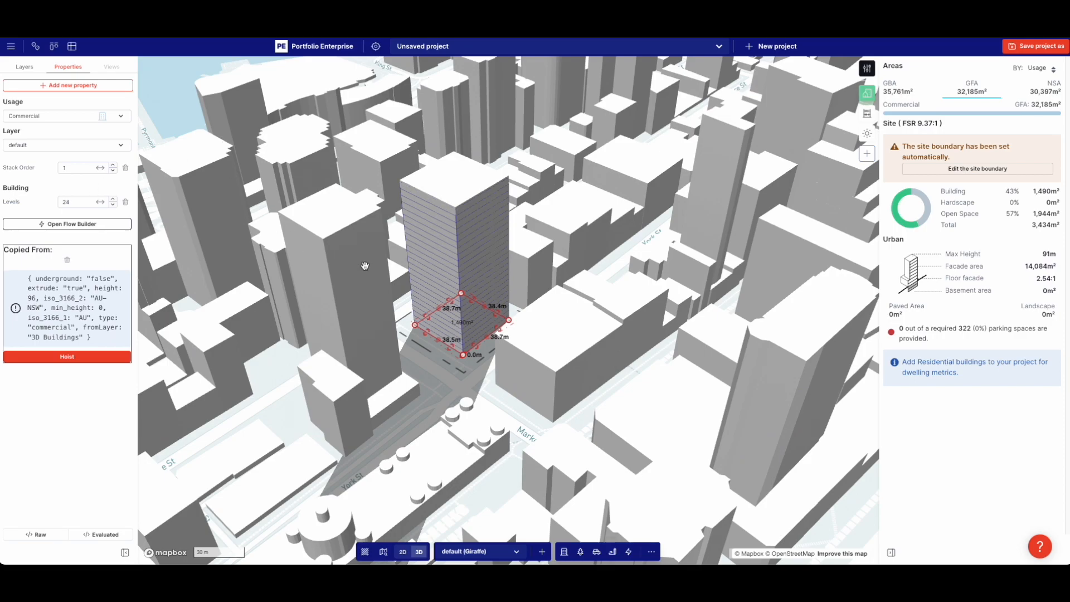
Duplicate the tower footprint as a one-level Retail podium, adding 1,341 m² GFA
key("ctrl+c")
key("ctrl+v")
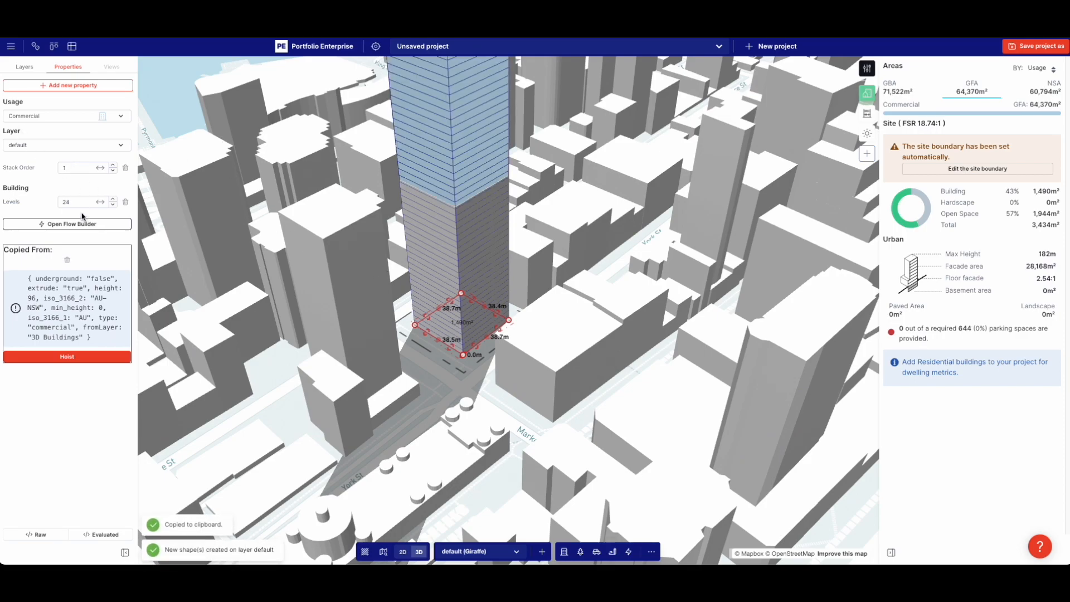
key("ctrl+z")
left_click(51, 117)
scroll(65, 234, "down", 3)
left_click(33, 192)
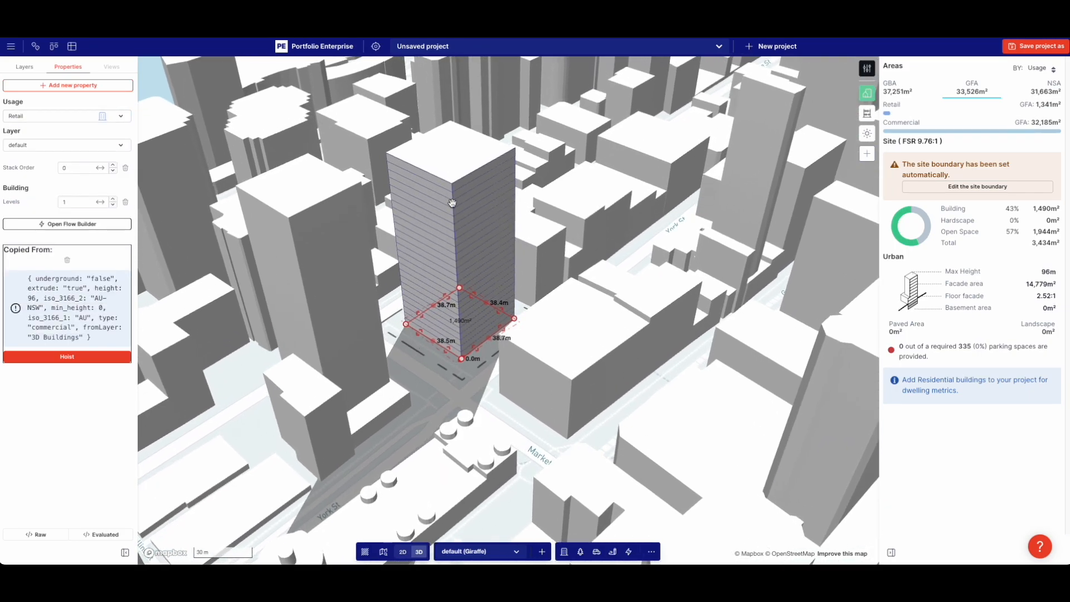
Switch to the flat 2D plan view and zoom in on the site
key("2")
scroll(519, 311, "up", 5)
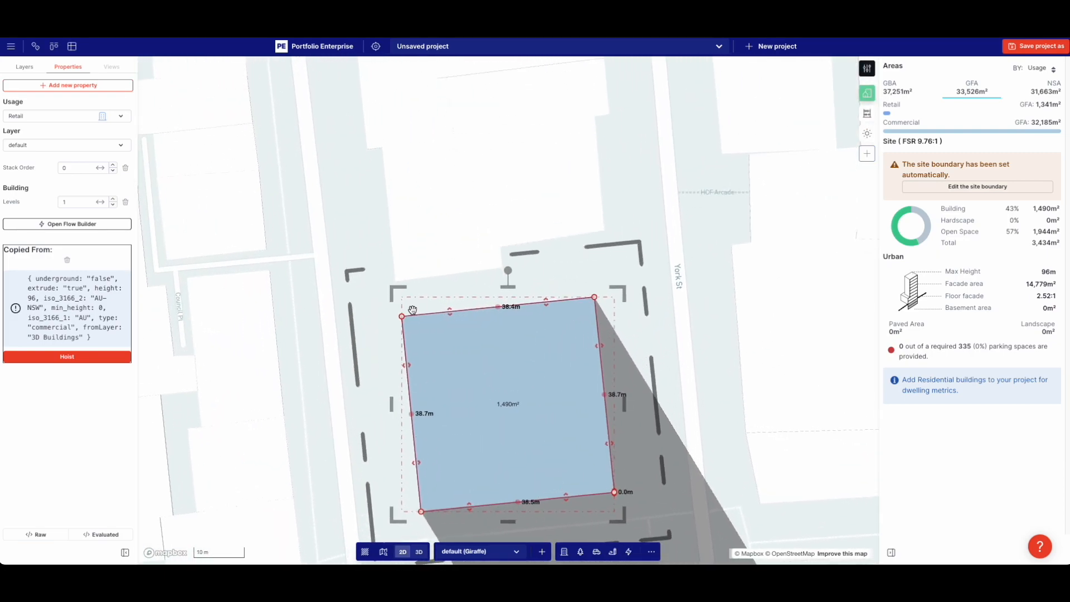
scroll(420, 321, "up", 5)
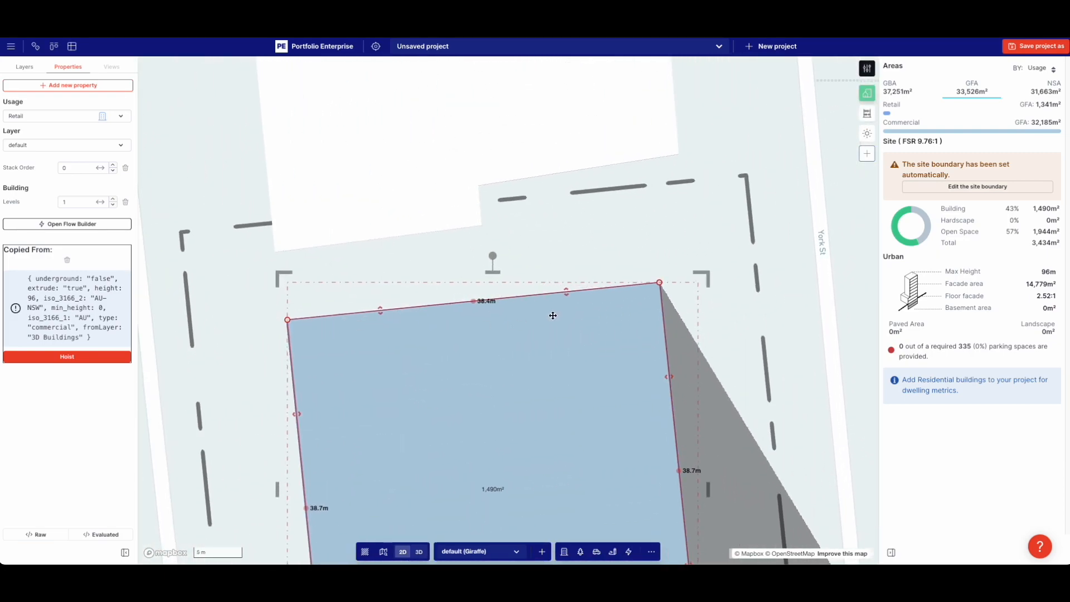
scroll(421, 322, "down", 4)
Add the Imagery NSW aerial layer via an 'imagery' search and recentre on the site
left_click(241, 267)
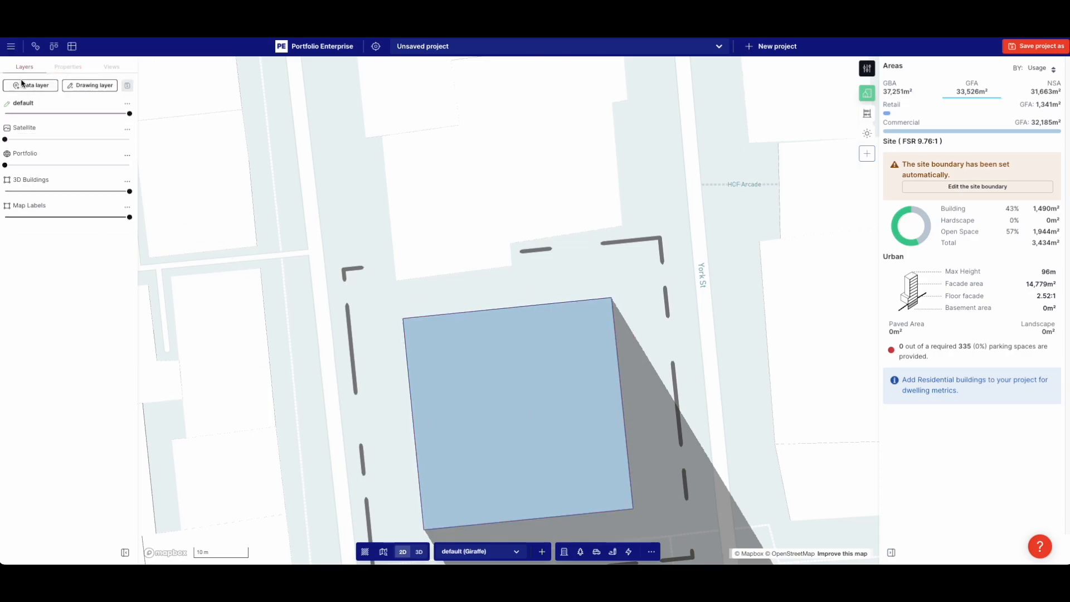
left_click(30, 85)
left_click(331, 127)
type("image")
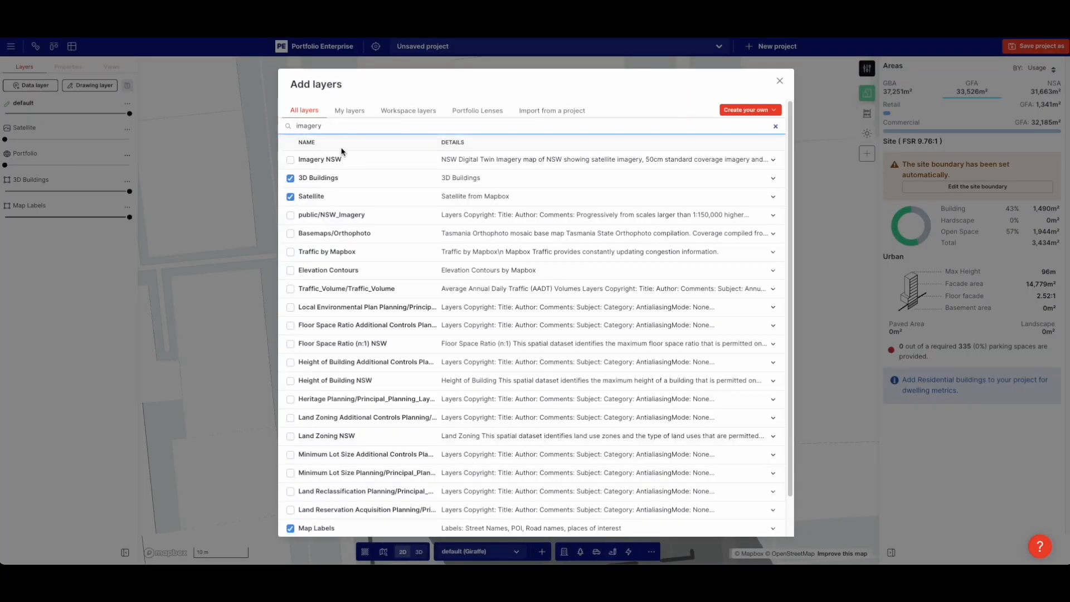
type("ry")
left_click(328, 160)
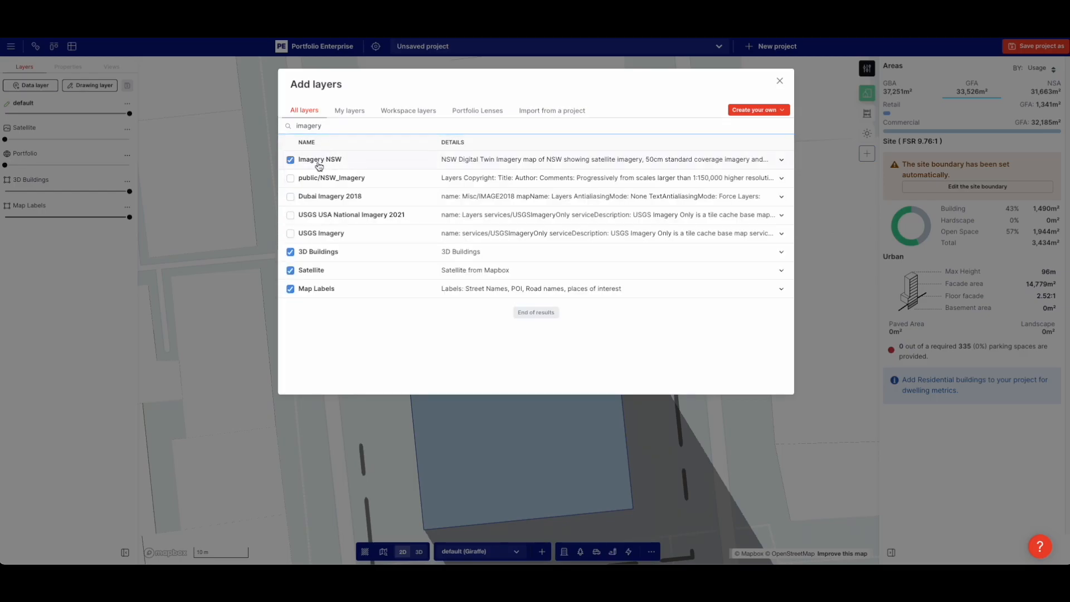
left_click(257, 181)
scroll(257, 182, "down", 5)
left_click_drag(458, 223, 473, 215)
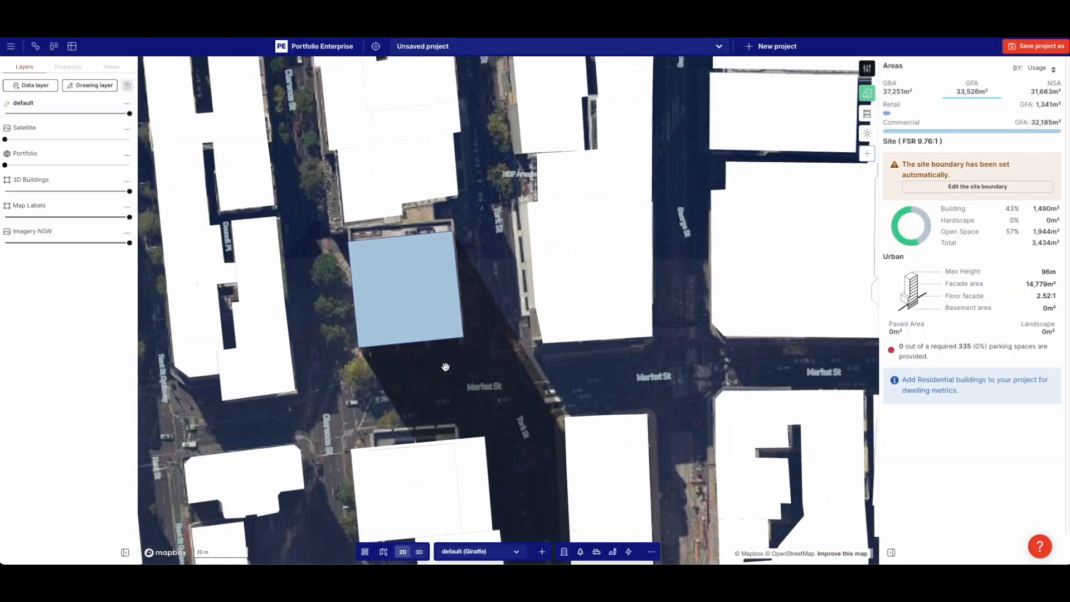
Fade the building layers to check the footprint against the photo, undoing a trial rotation
left_click_drag(32, 113, 14, 113)
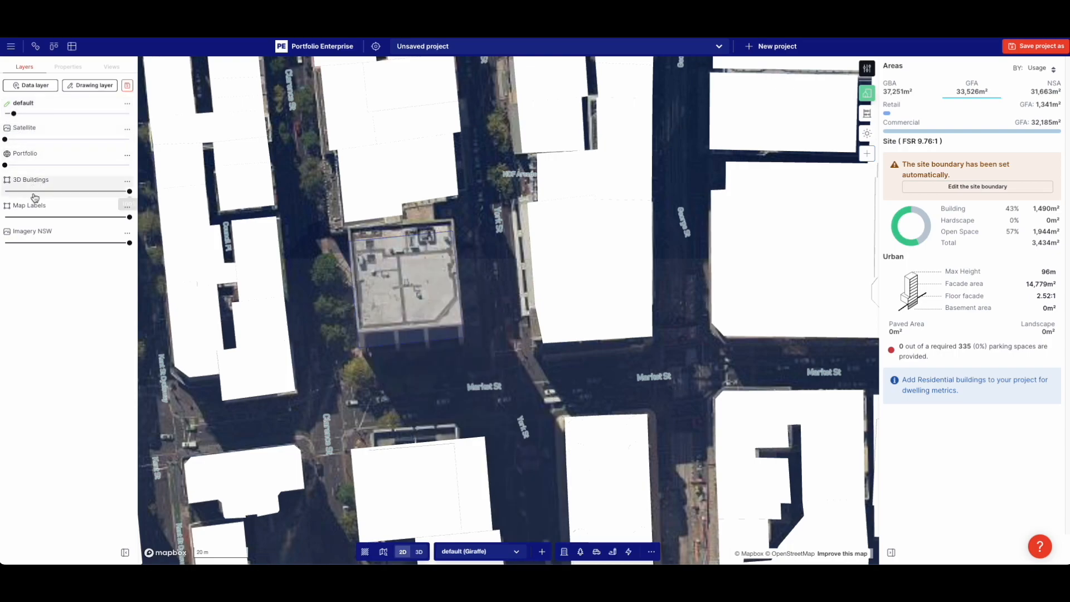
left_click_drag(34, 191, 4, 191)
scroll(390, 262, "up", 4)
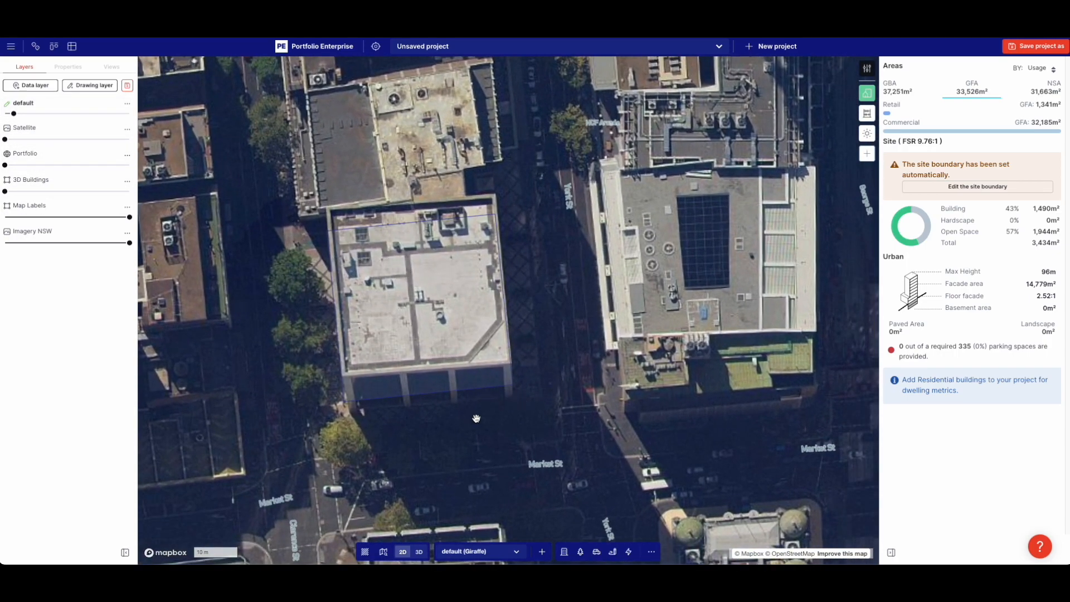
left_click(508, 393)
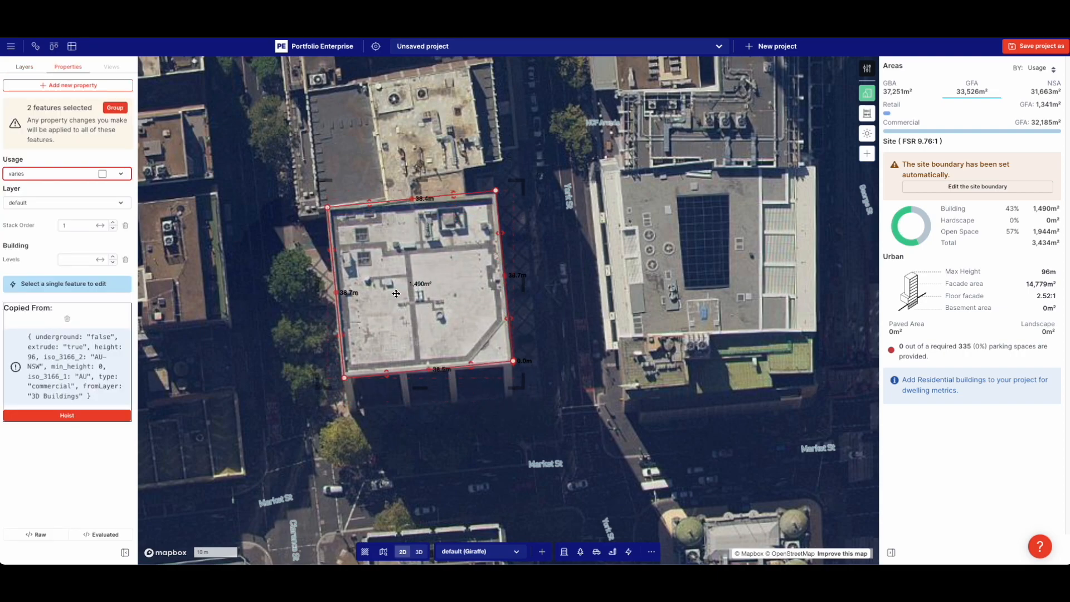
left_click_drag(418, 166, 422, 167)
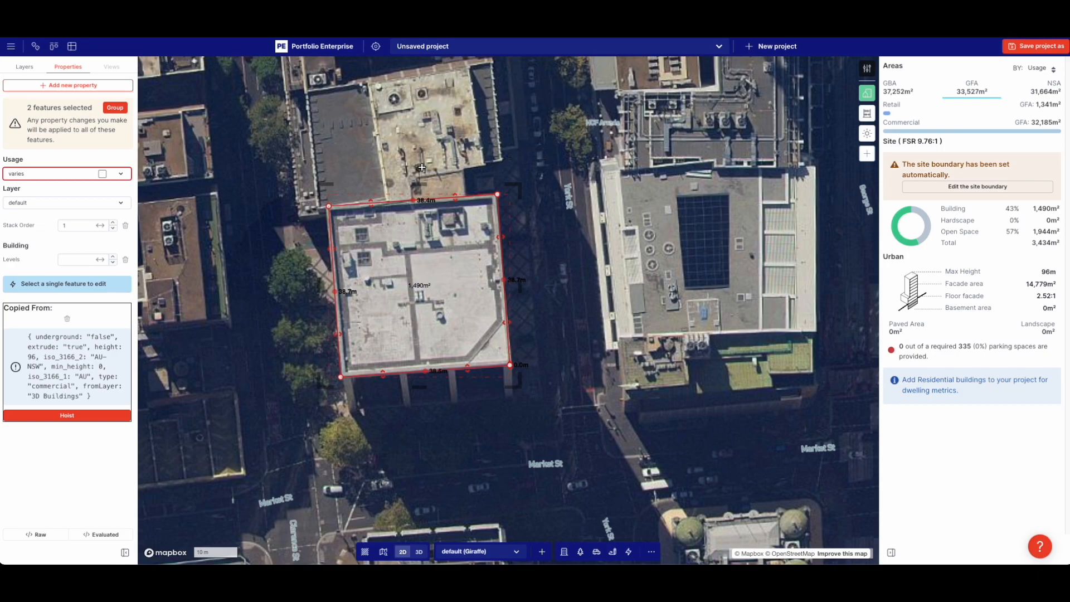
key("ctrl+z")
key("ctrl+z")
left_click(577, 208)
Hide Imagery NSW, set default to ~78% and 3D Buildings ~25%, orbiting in 3D
right_click_drag(585, 216, 555, 152)
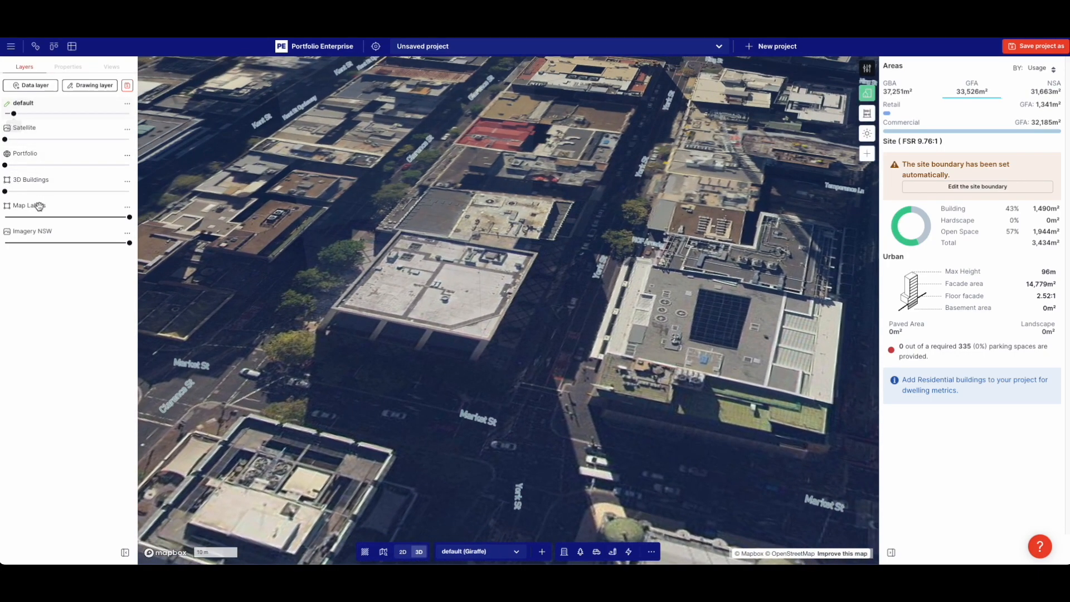
left_click(11, 241)
left_click_drag(14, 113, 100, 114)
left_click_drag(5, 191, 31, 191)
scroll(349, 232, "down", 1)
scroll(348, 231, "down", 5)
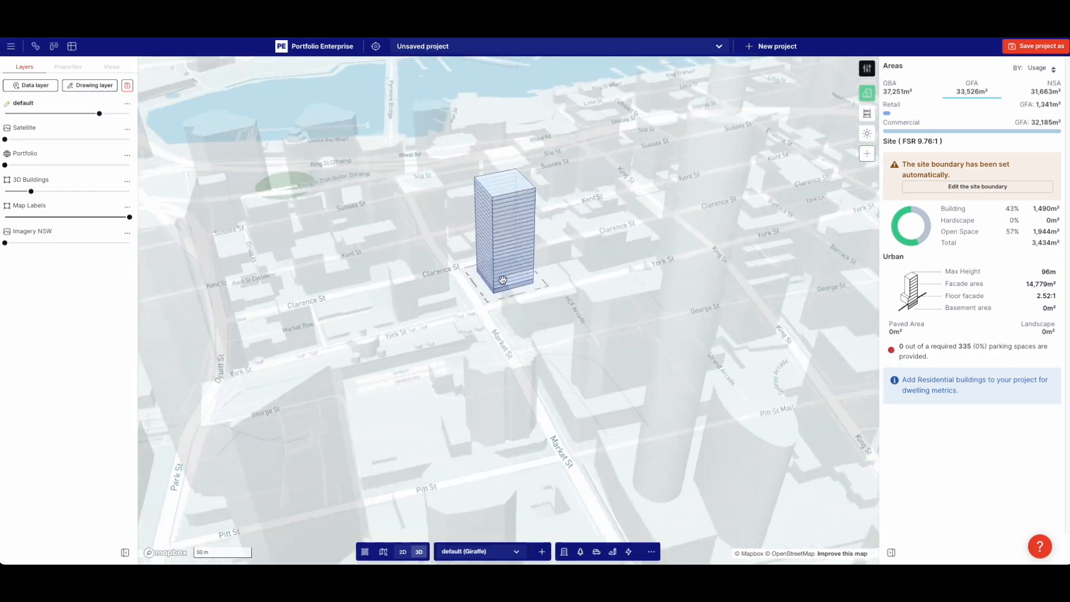
right_click_drag(503, 280, 421, 279)
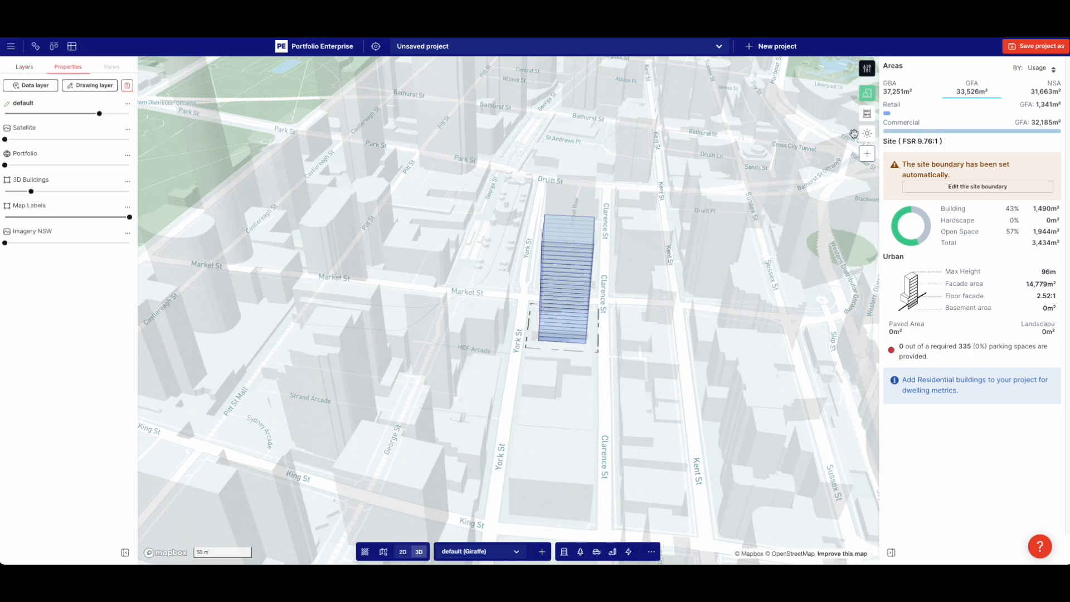
Bring up the Commercial usage's settings in the usage editor
left_click(867, 69)
left_click(874, 55)
left_click(895, 198)
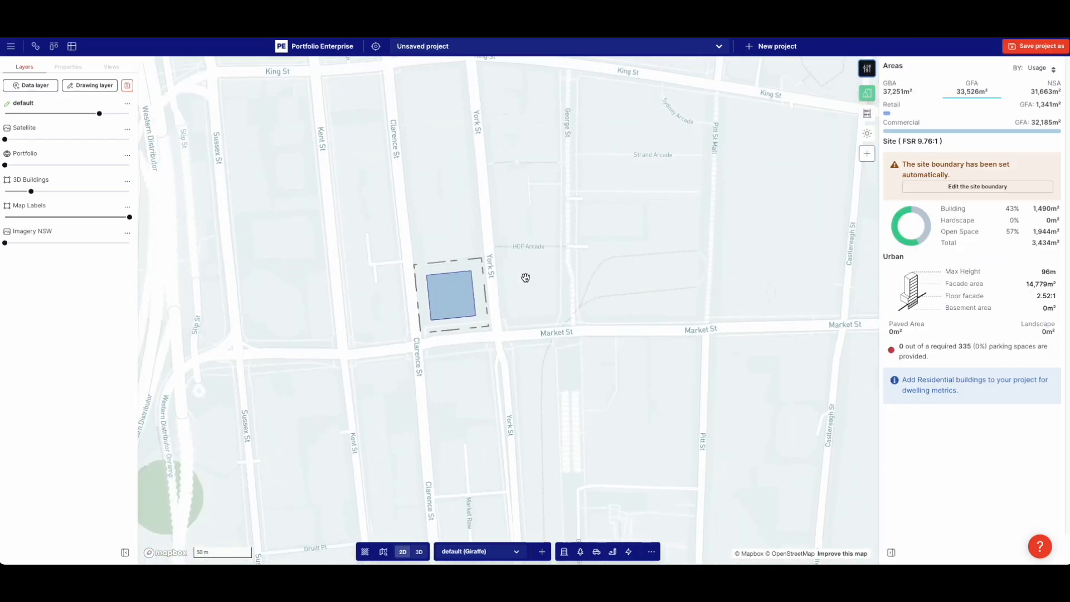
scroll(446, 301, "up", 5)
Show Imagery NSW at about 60%, keep the footprint fully opaque, and hide Map Labels
left_click_drag(5, 243, 79, 243)
left_click_drag(99, 113, 15, 113)
scroll(503, 285, "up", 5)
scroll(504, 285, "up", 1)
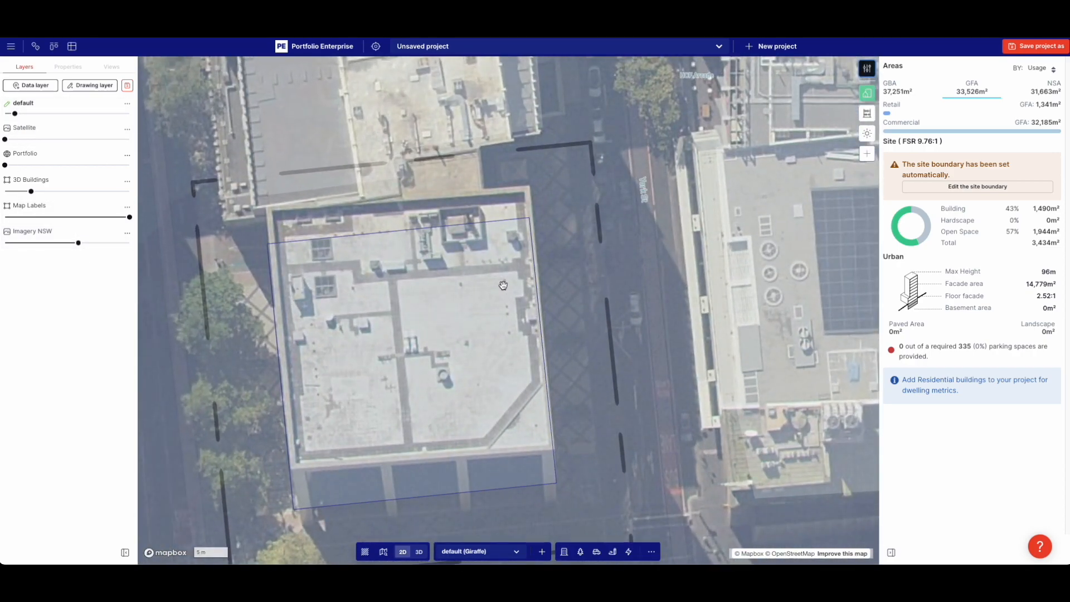
scroll(497, 285, "down", 5)
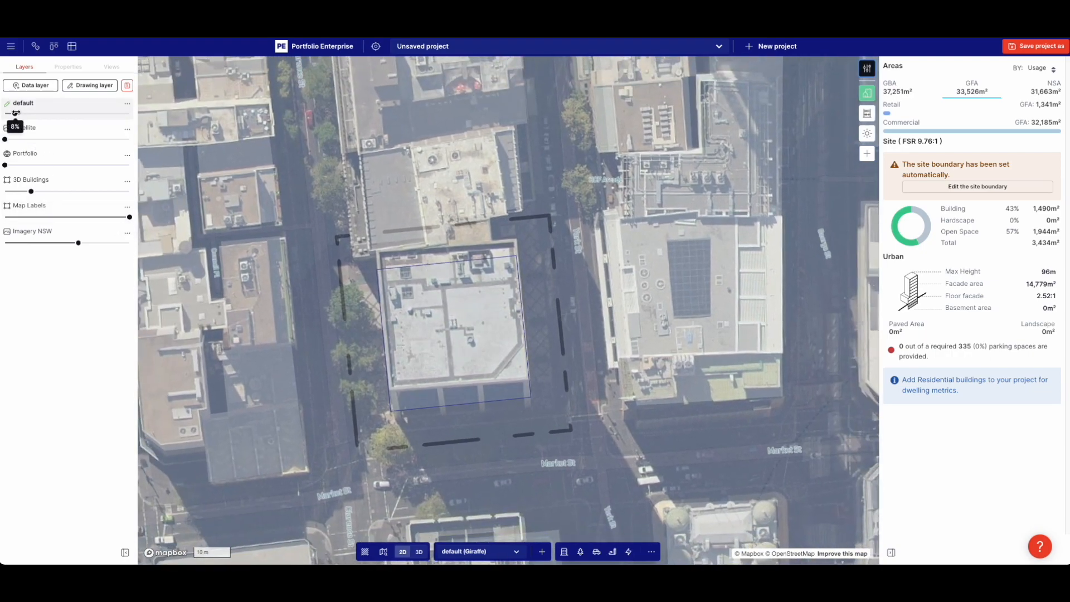
left_click_drag(15, 113, 104, 113)
left_click_drag(130, 217, 5, 217)
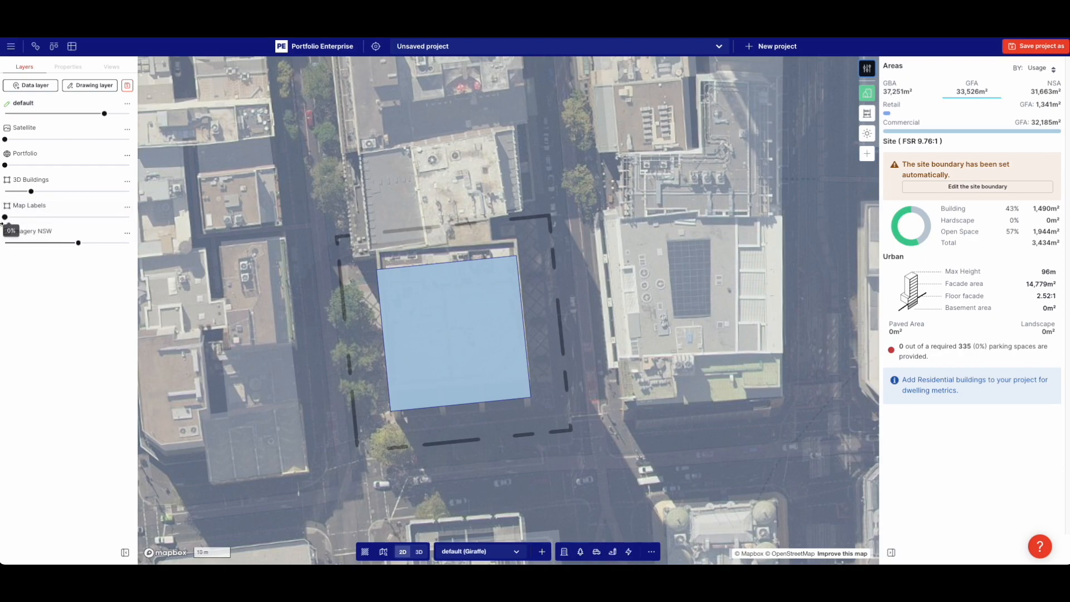
Cut a notch into the tower footprint by adding and moving vertices
left_click(397, 306)
left_click(393, 294)
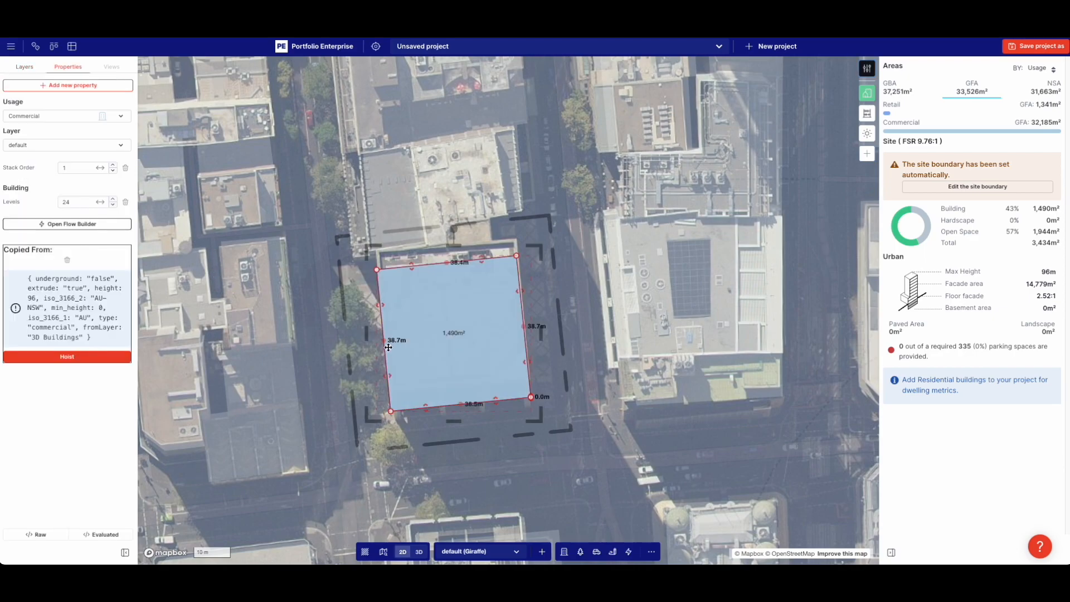
left_click(387, 375)
scroll(388, 366, "up", 5)
left_click_drag(383, 350, 555, 334)
left_click(466, 307)
left_click_drag(487, 305, 480, 234)
left_click_drag(404, 315, 430, 375)
left_click_drag(473, 283, 488, 284)
left_click(738, 263)
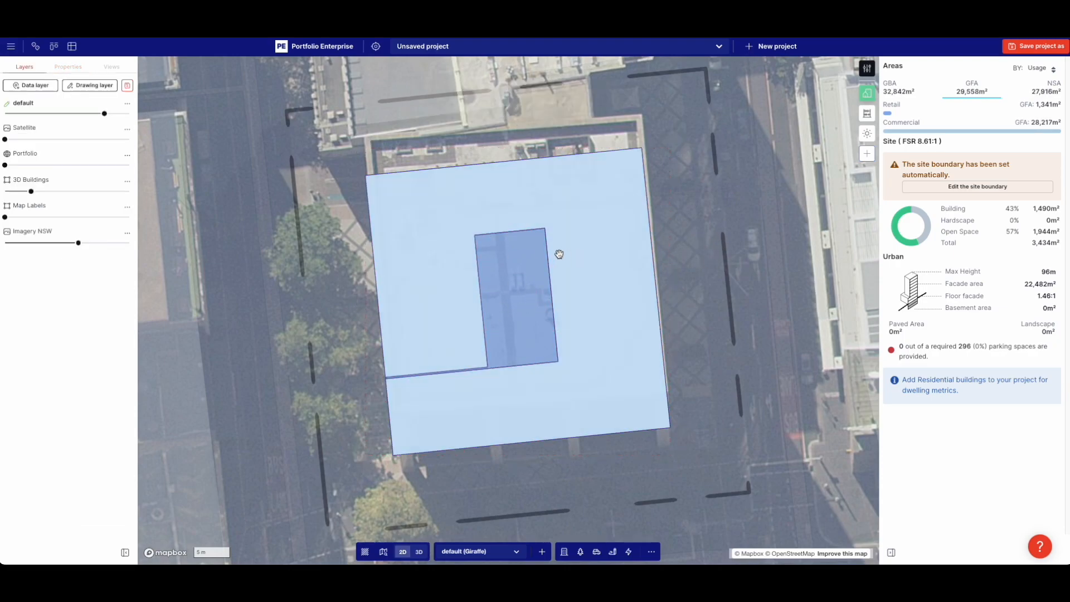
Draw a 9.8 m by 18.5 m rectangle in the notch, make it Core, and tilt to 3D
key("r")
left_click(474, 235)
left_click(544, 229)
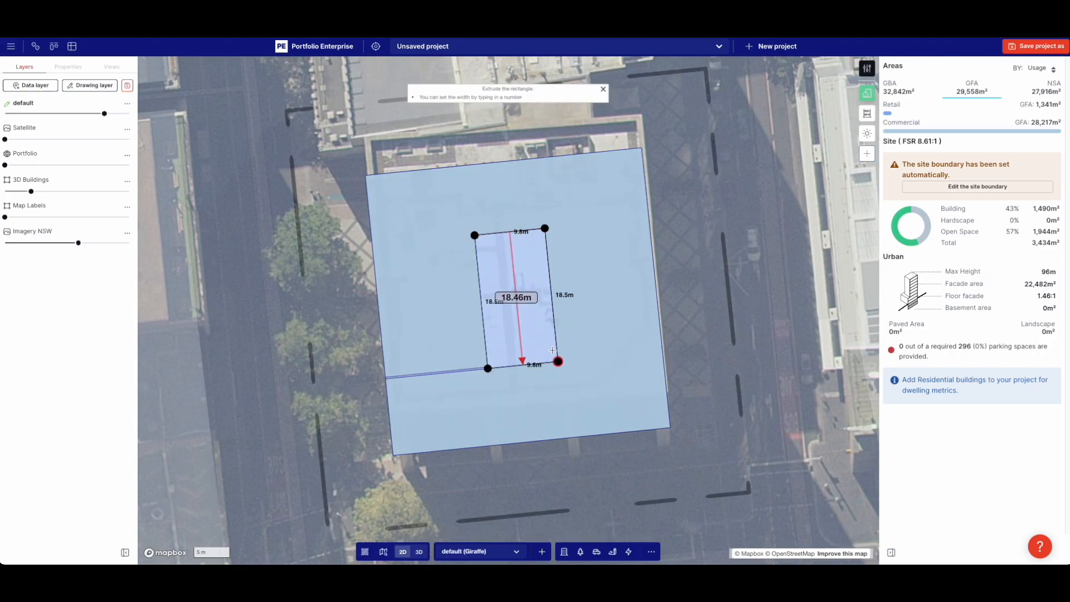
left_click(555, 349)
left_click(43, 121)
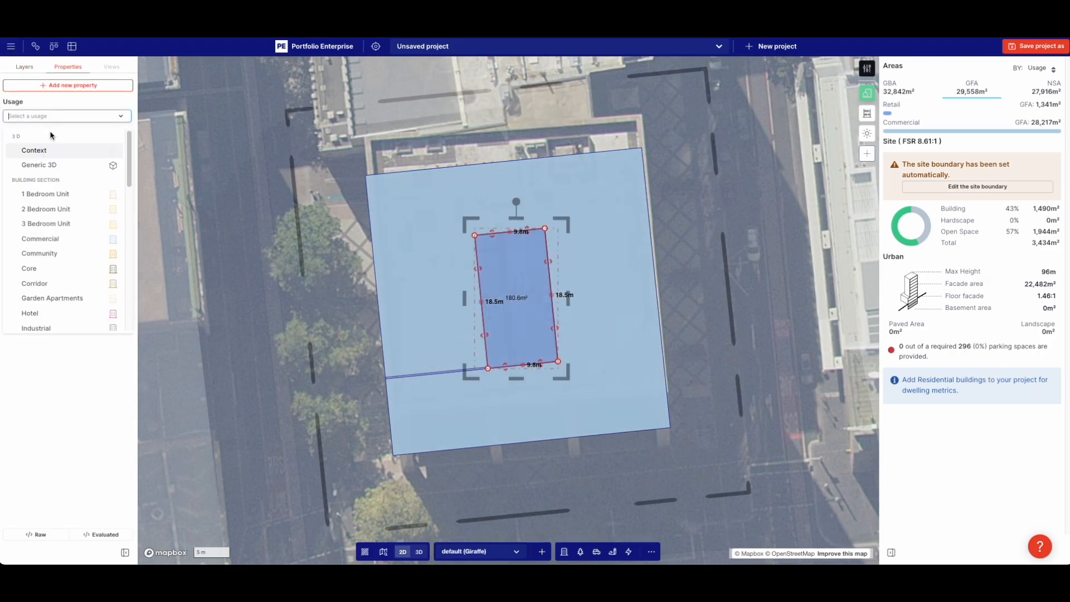
left_click(73, 268)
right_click_drag(640, 340, 644, 276)
scroll(641, 279, "down", 5)
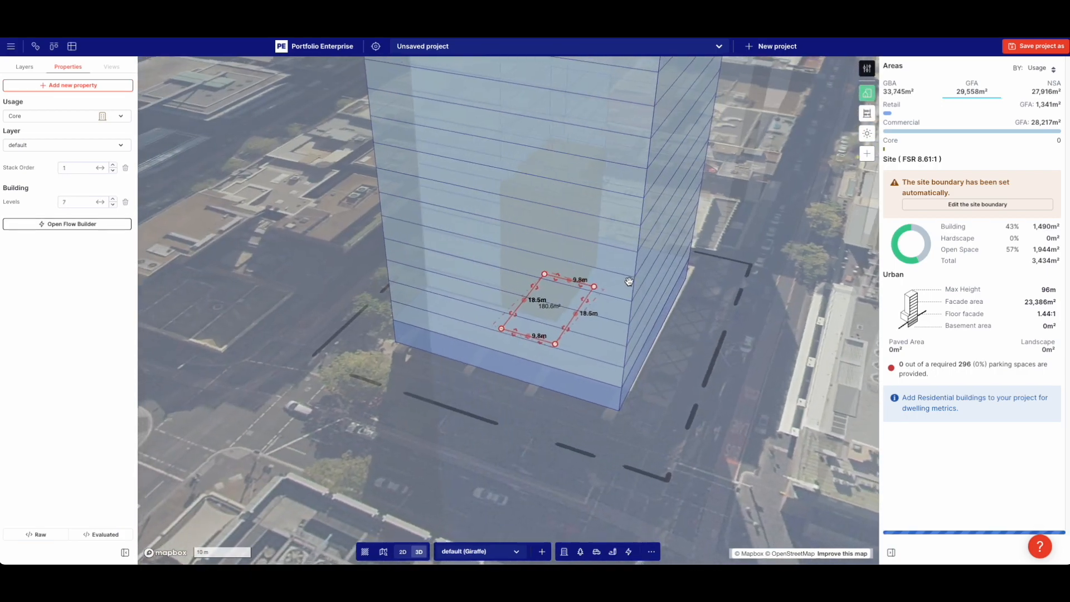
Raise the Core to 29 levels so it tops the tower roof at 101 m
scroll(647, 227, "up", 3)
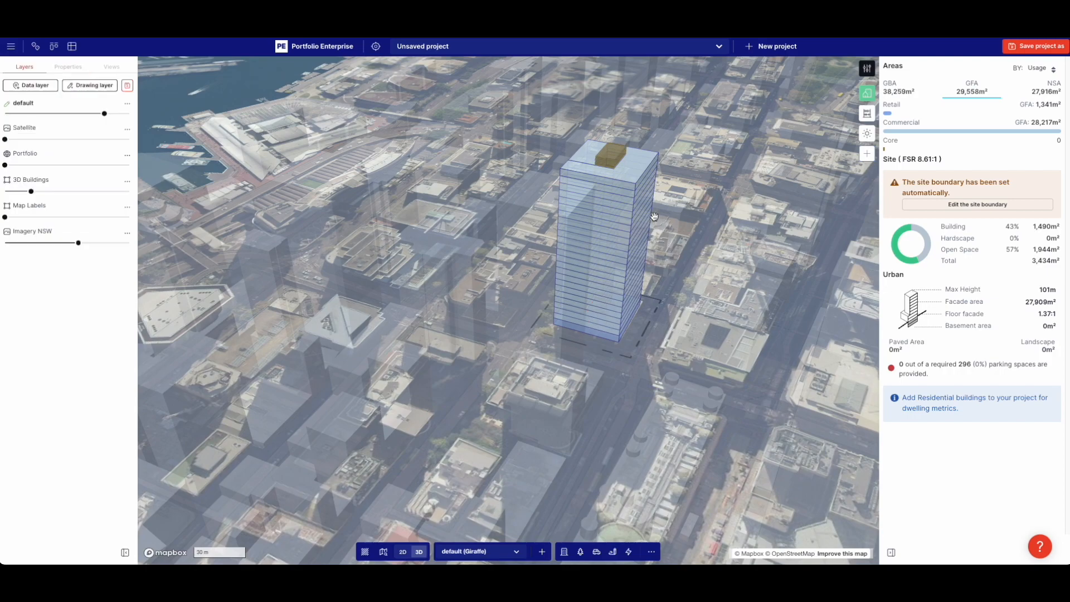
left_click(635, 225)
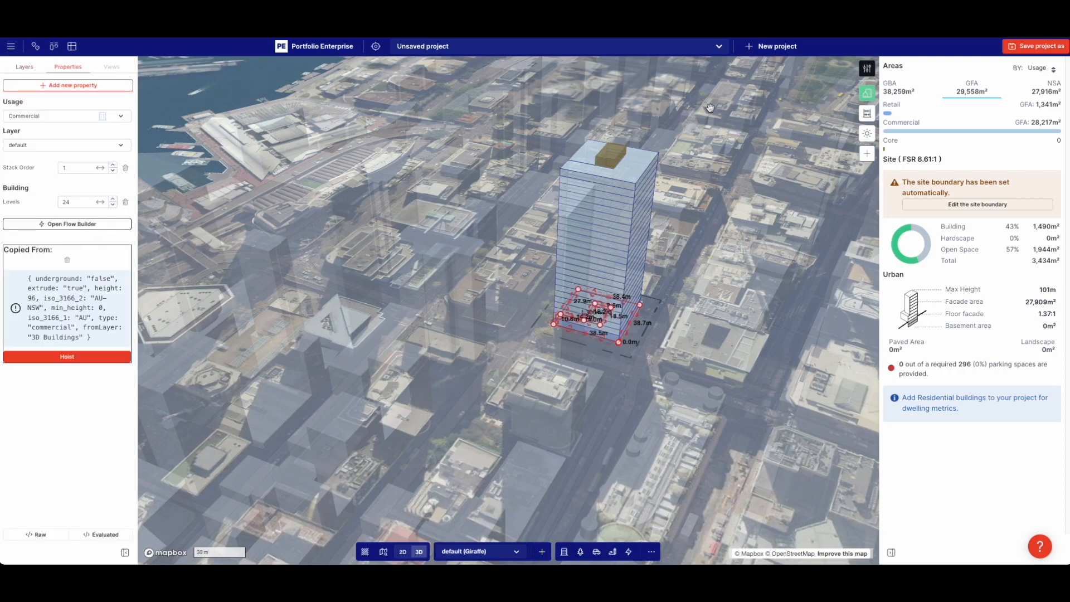
Give the Core usage a 3.8 m floor-to-floor height and trim the core to 24 levels
left_click(866, 68)
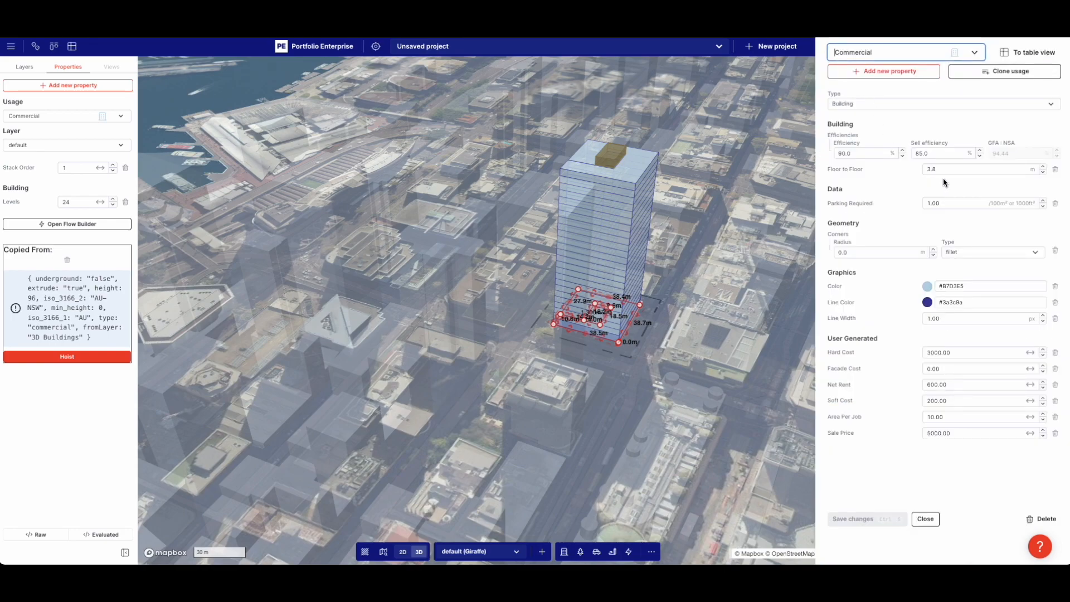
left_click(662, 161)
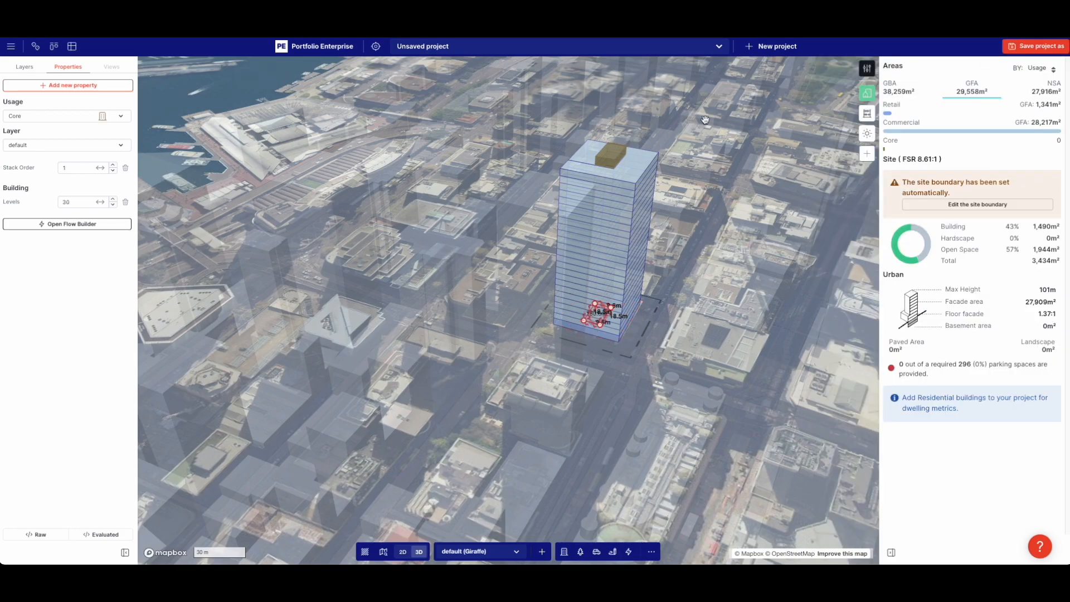
left_click(867, 68)
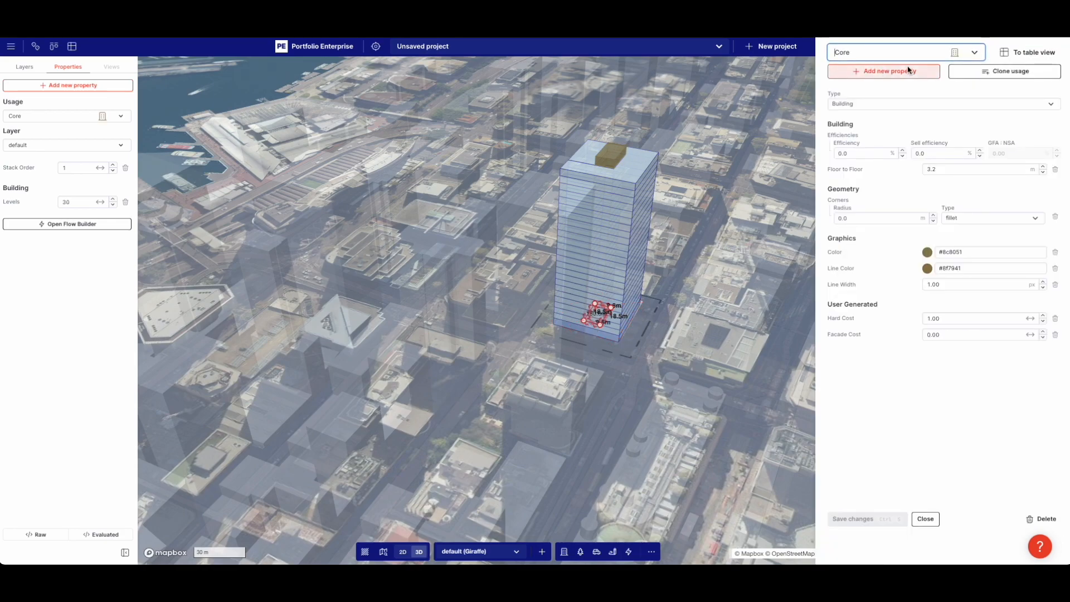
left_click(938, 171)
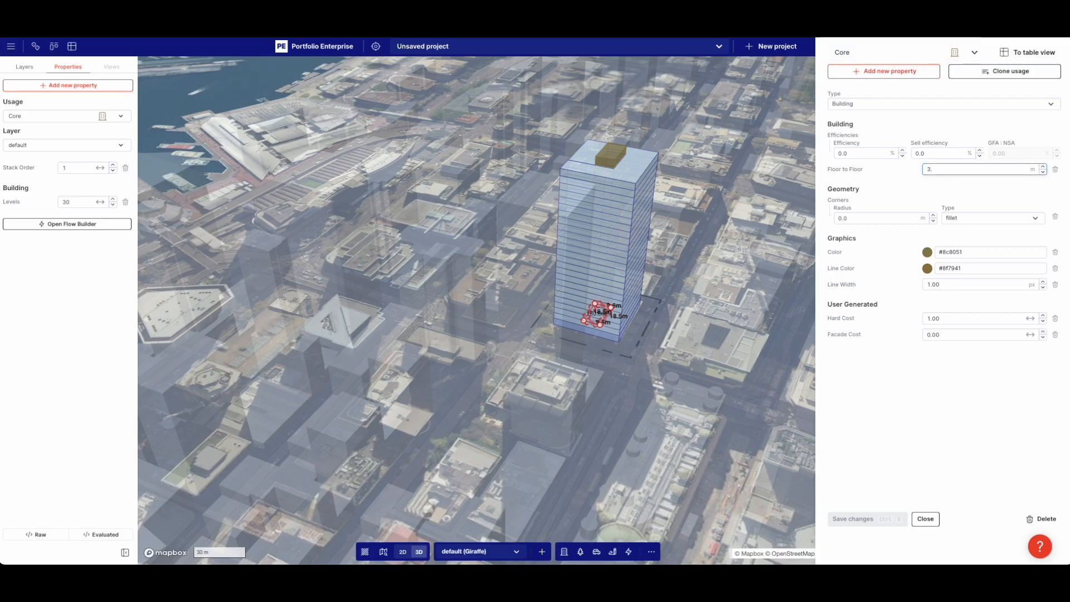
left_click(940, 121)
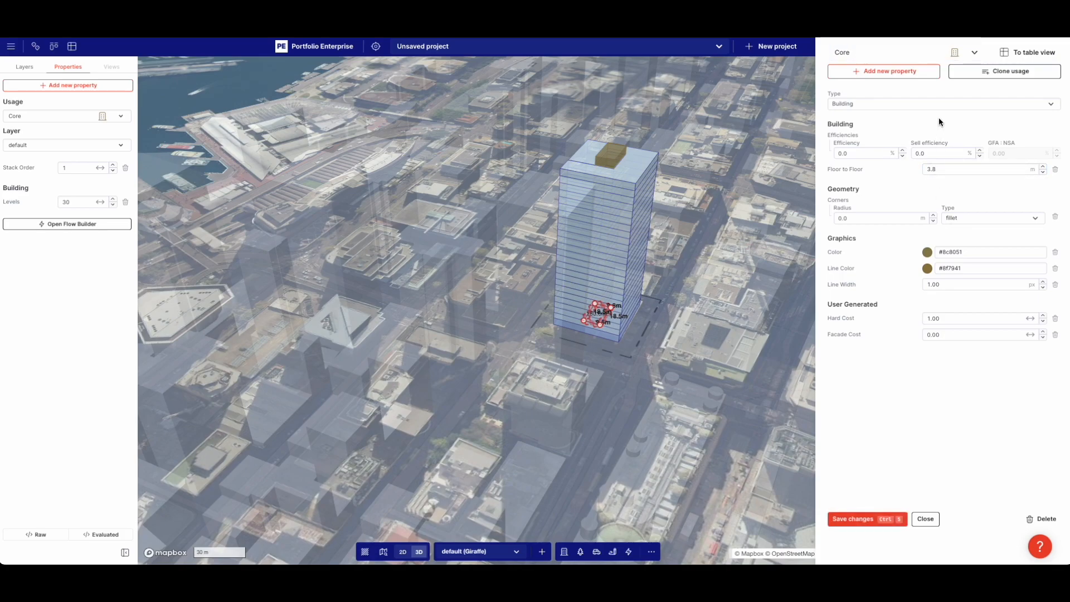
left_click(886, 518)
key("minus")
key("minus")
key("minus")
key("minus")
key("minus")
key("minus")
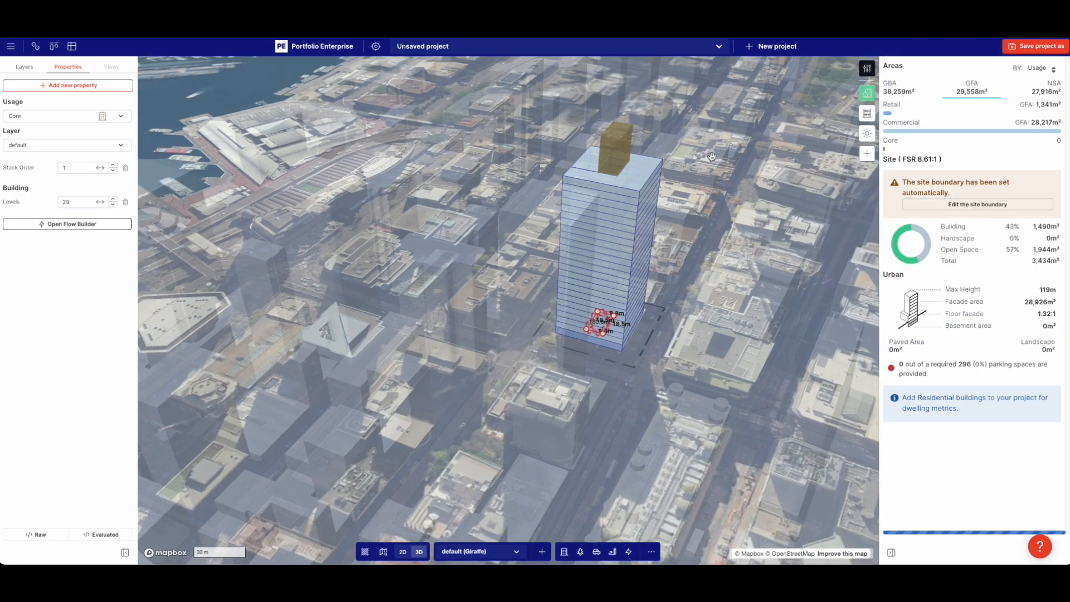
left_click(746, 199)
right_click_drag(684, 183, 677, 188)
Set the Commercial usage's sell efficiency to 100% and save it
left_click(867, 69)
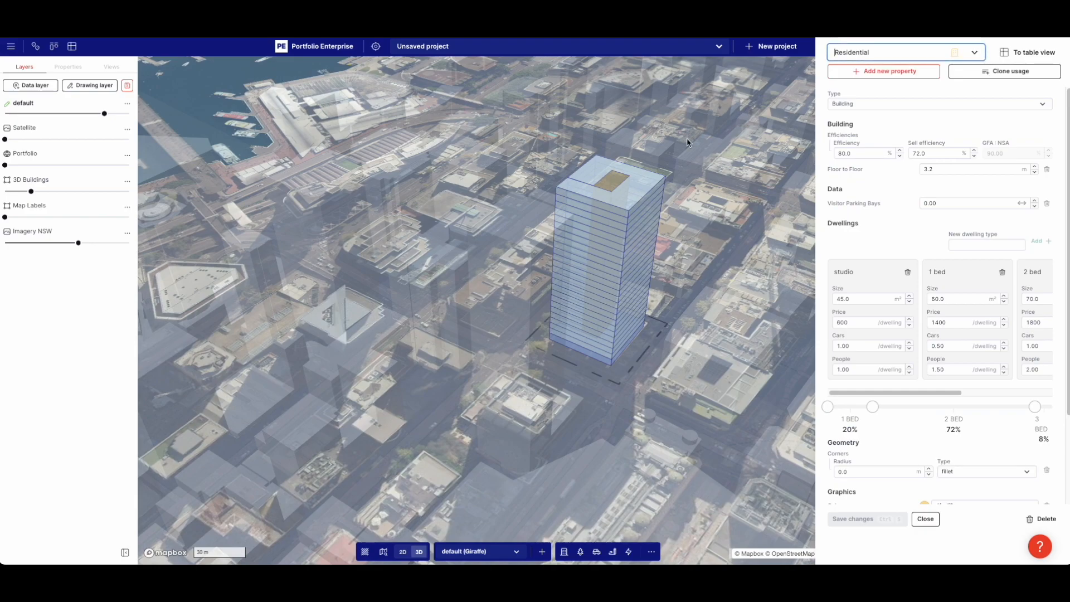
left_click(833, 53)
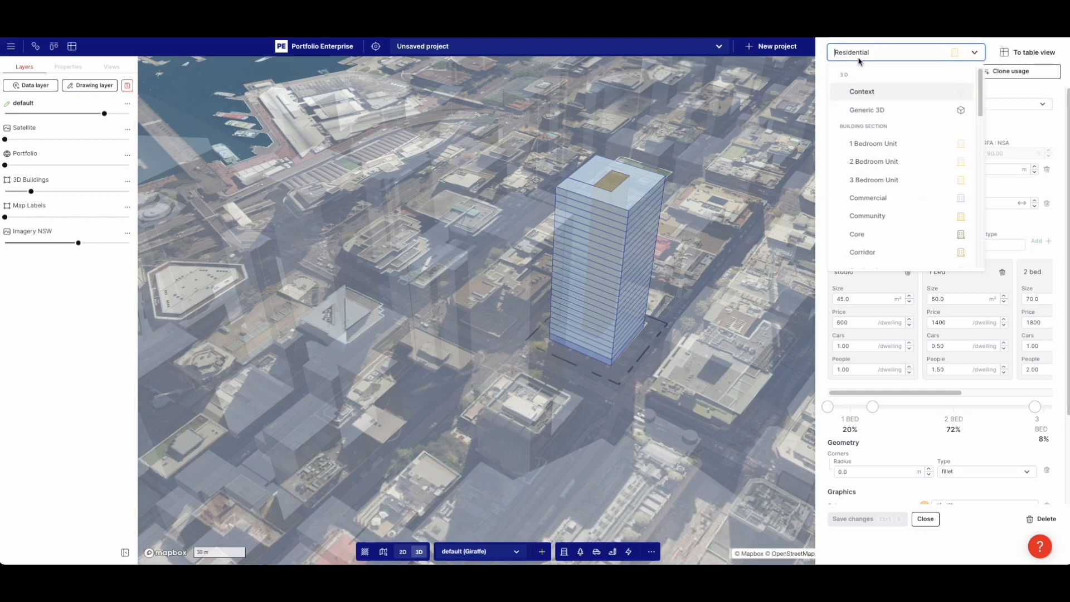
left_click(892, 199)
left_click_drag(912, 153, 931, 153)
type("00")
left_click(882, 521)
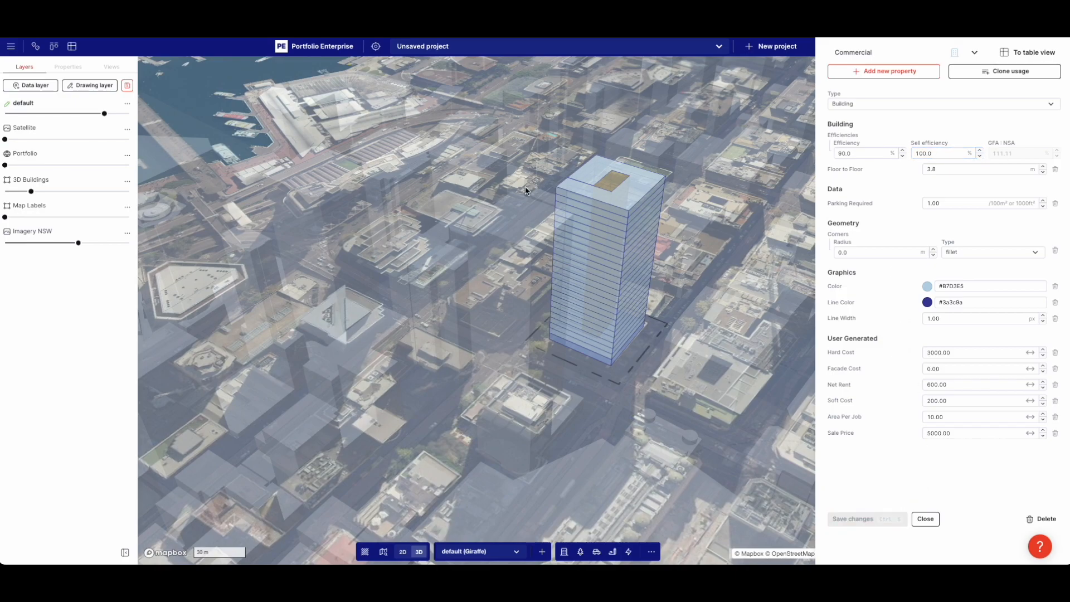
Dismiss the browser context menus that popped up over the map
right_click(514, 263)
left_click(517, 273)
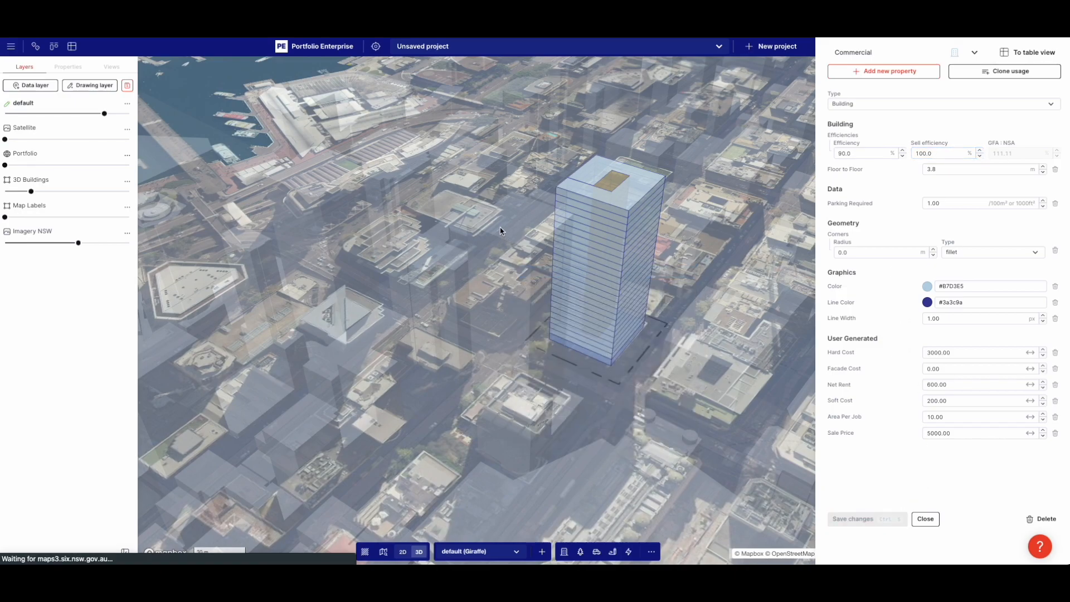
right_click(498, 224)
left_click(496, 244)
right_click(494, 240)
left_click(450, 274)
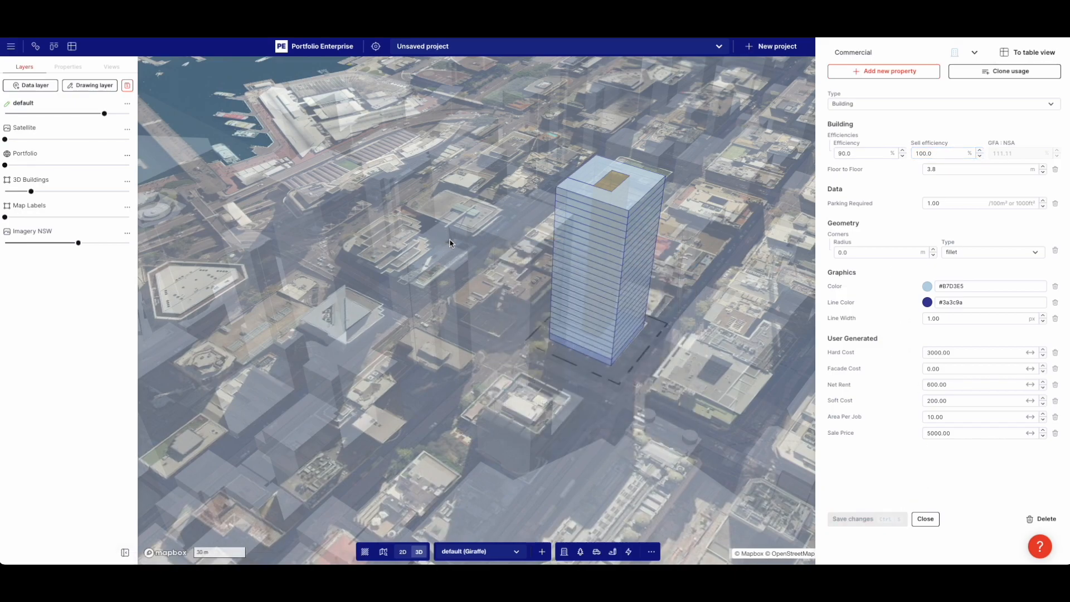
Turn and tilt the map to a straight-down view of the tower
left_click(494, 249)
scroll(494, 250, "down", 3)
right_click_drag(493, 250, 533, 272)
scroll(540, 223, "up", 4)
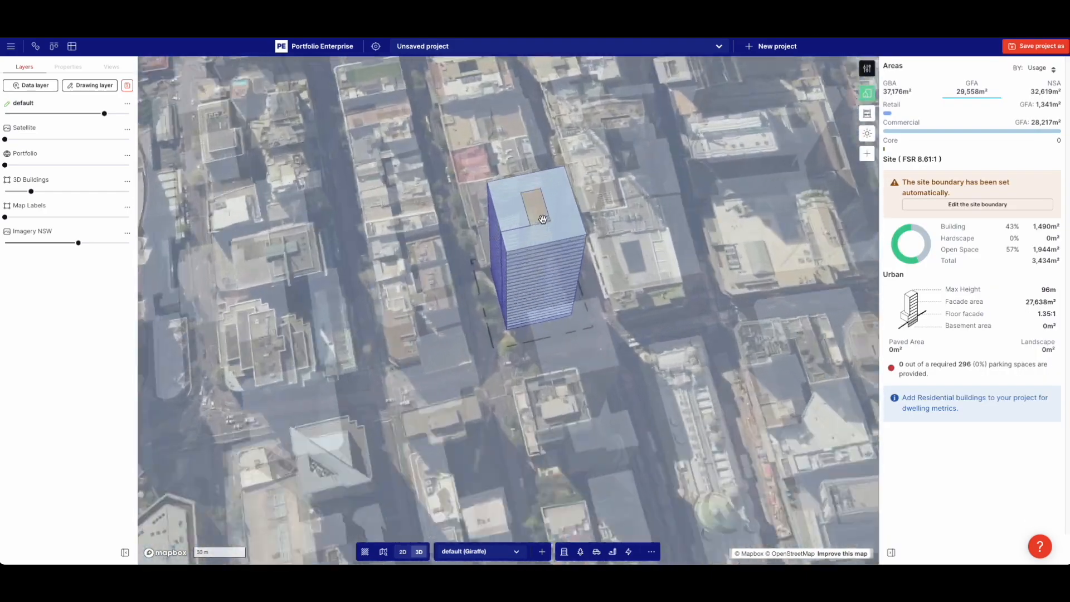
right_click_drag(539, 218, 542, 294)
scroll(542, 294, "up", 3)
Drag the Commercial tower's notch edge to fit the core, cutting GFA to 29,518 m²
left_click(593, 313)
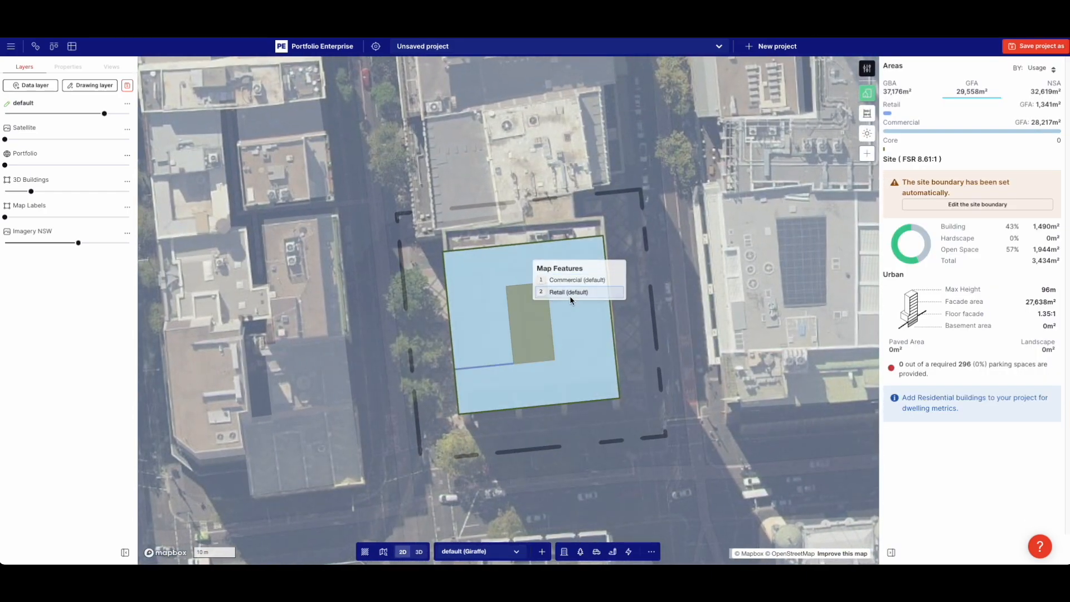
left_click(572, 283)
scroll(560, 260, "up", 3)
mouse_move(546, 319)
left_mouse_down()
mouse_move(631, 314)
mouse_move(546, 323)
left_mouse_up()
scroll(513, 328, "up", 3)
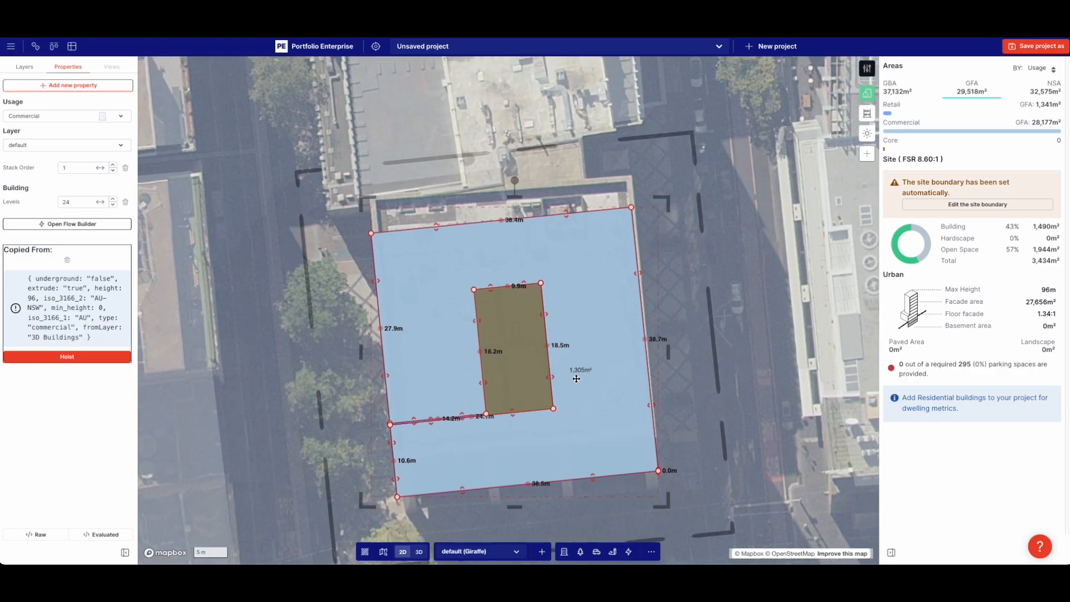
scroll(601, 367, "down", 5)
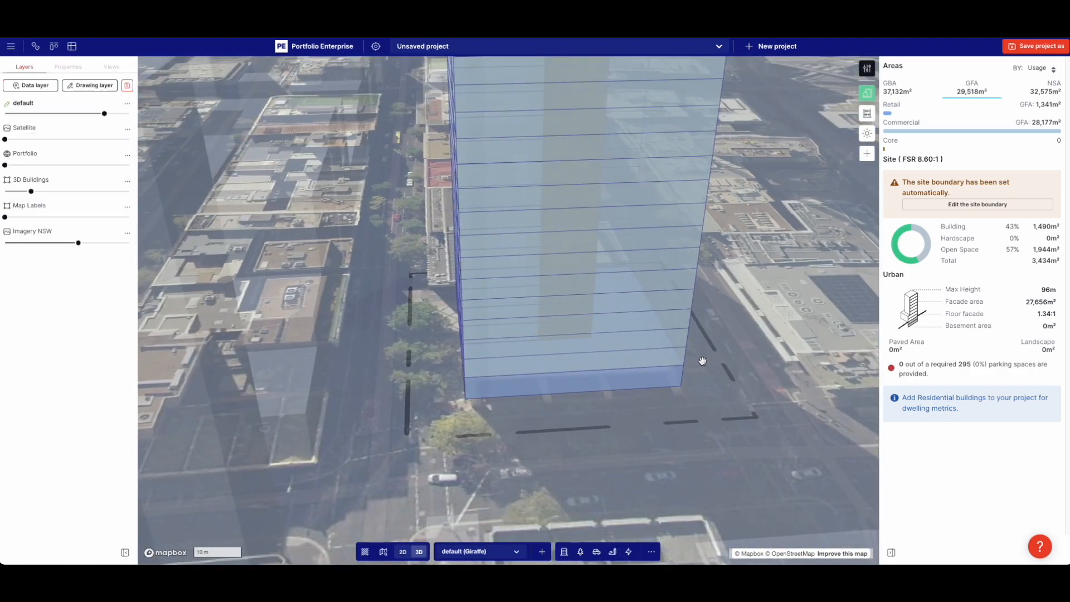
scroll(703, 343, "down", 3)
right_click_drag(697, 347, 598, 308)
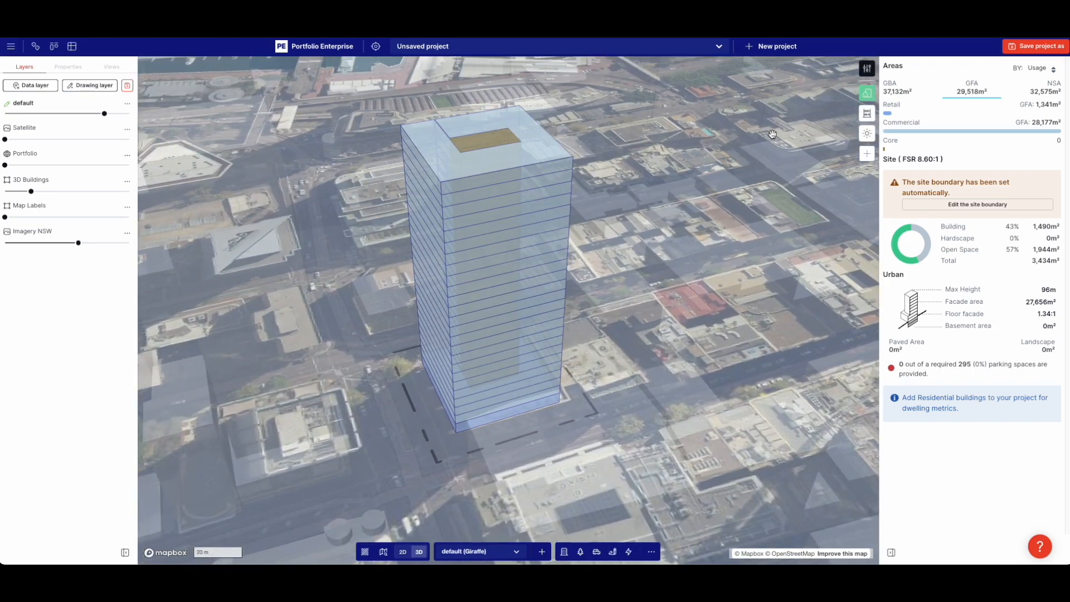
Start analytics from a blank slate and create the first category
left_click(867, 113)
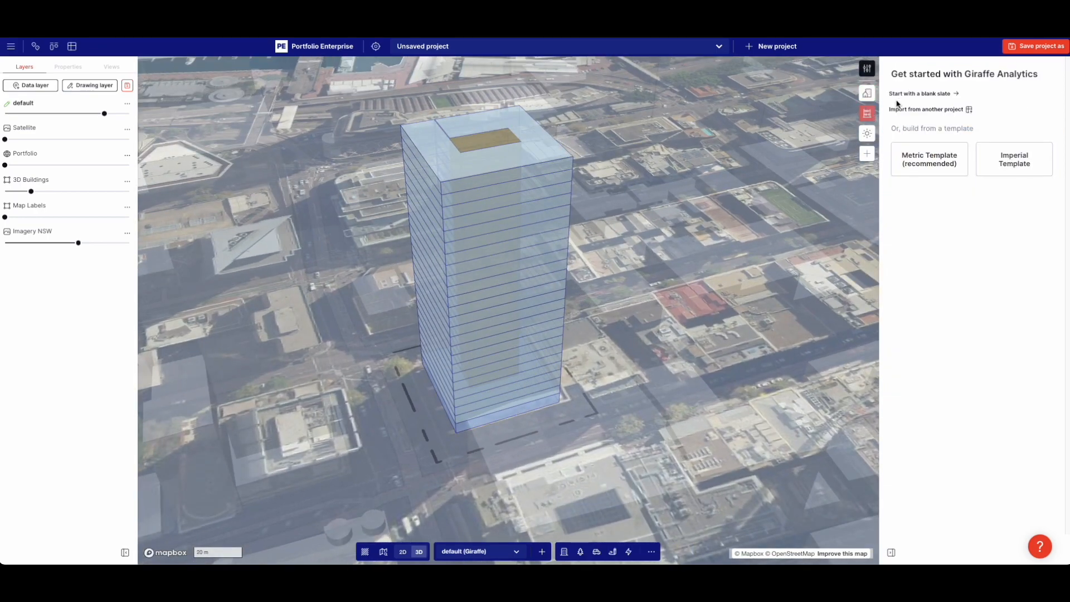
left_click(930, 94)
left_click(919, 147)
type("total workers housed")
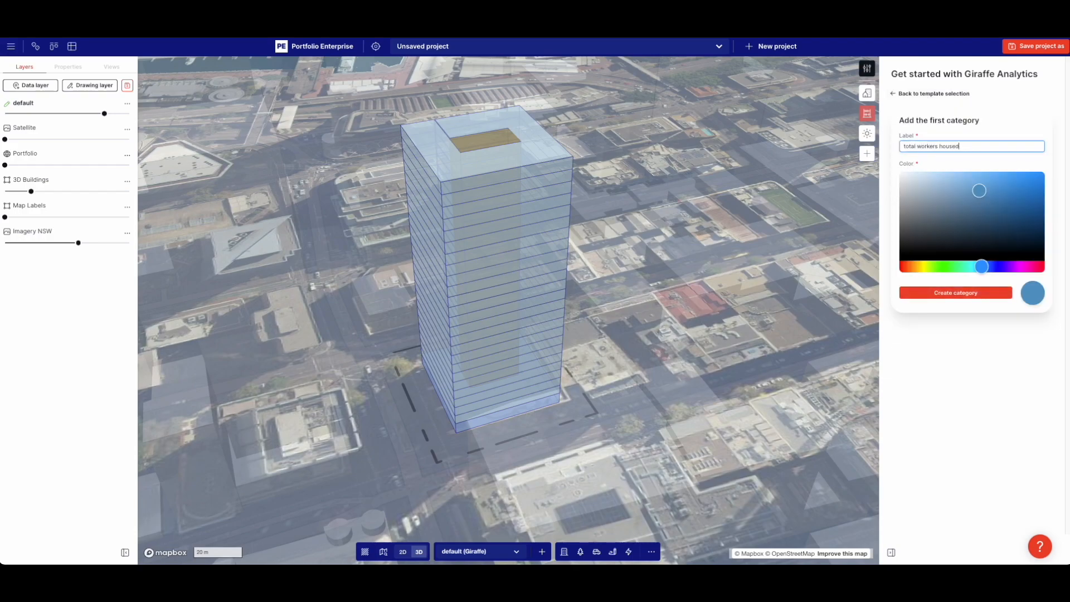
key("ctrl+shift+Left")
left_click(955, 293)
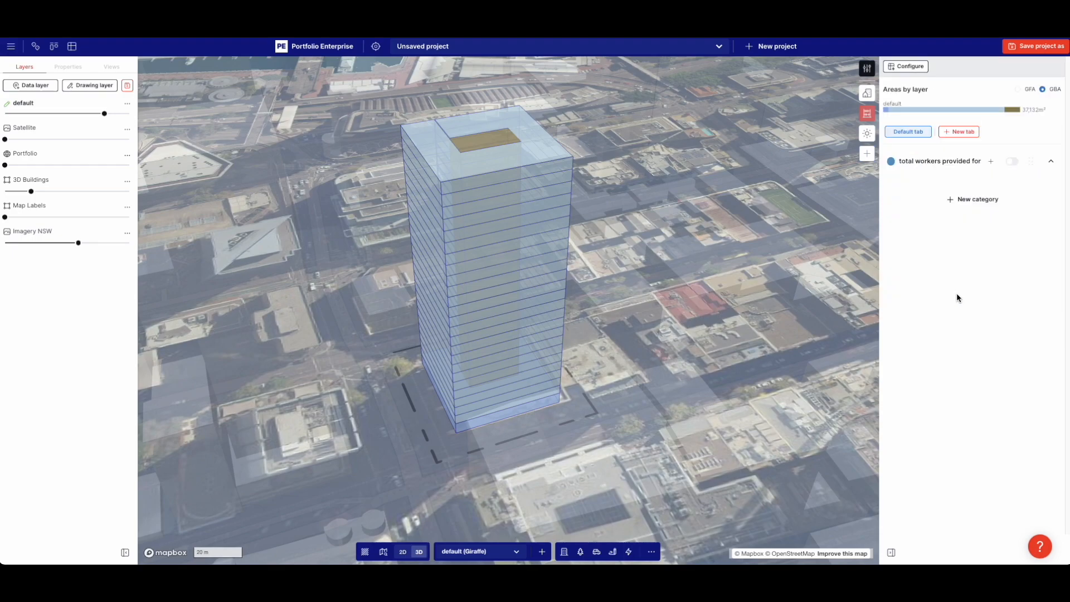
Rename the new category to 'analysis' in the analytics configuration
left_click(928, 160)
left_click(404, 140)
left_click(404, 142)
left_click(414, 201)
key("ctrl+a")
type("ana")
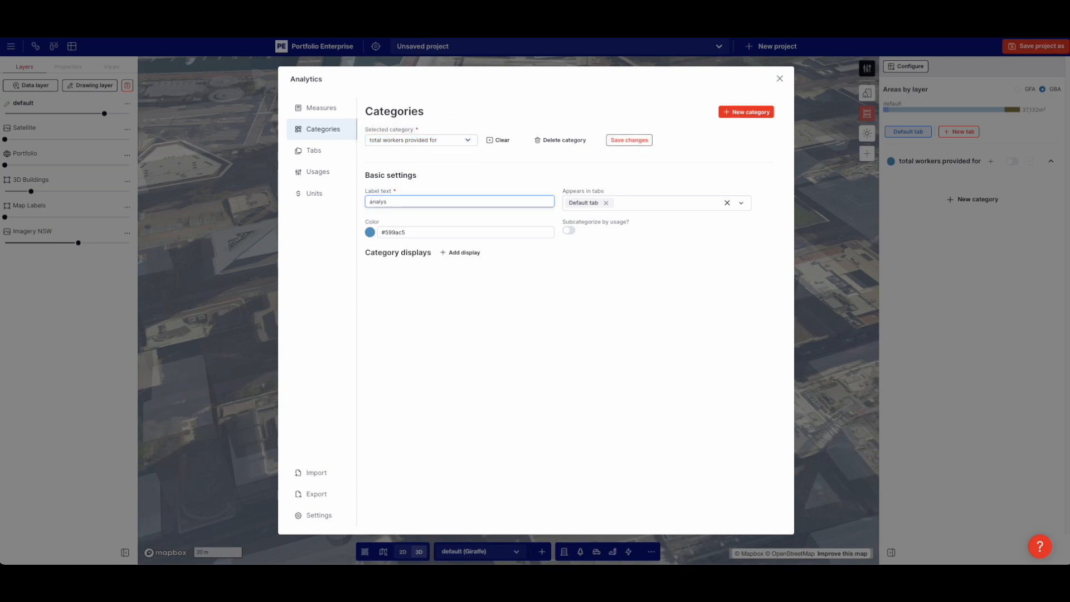
left_click(620, 141)
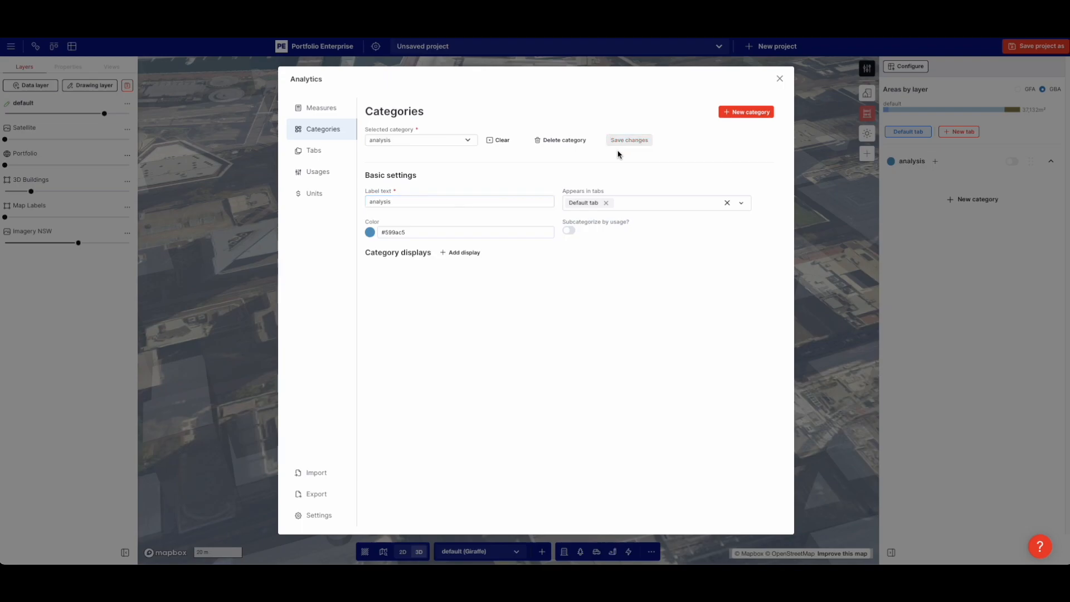
left_click(960, 261)
Add a new measure to the analysis category named 'total workers provided for'
left_click(935, 161)
left_click(310, 165)
type("total workers provided for")
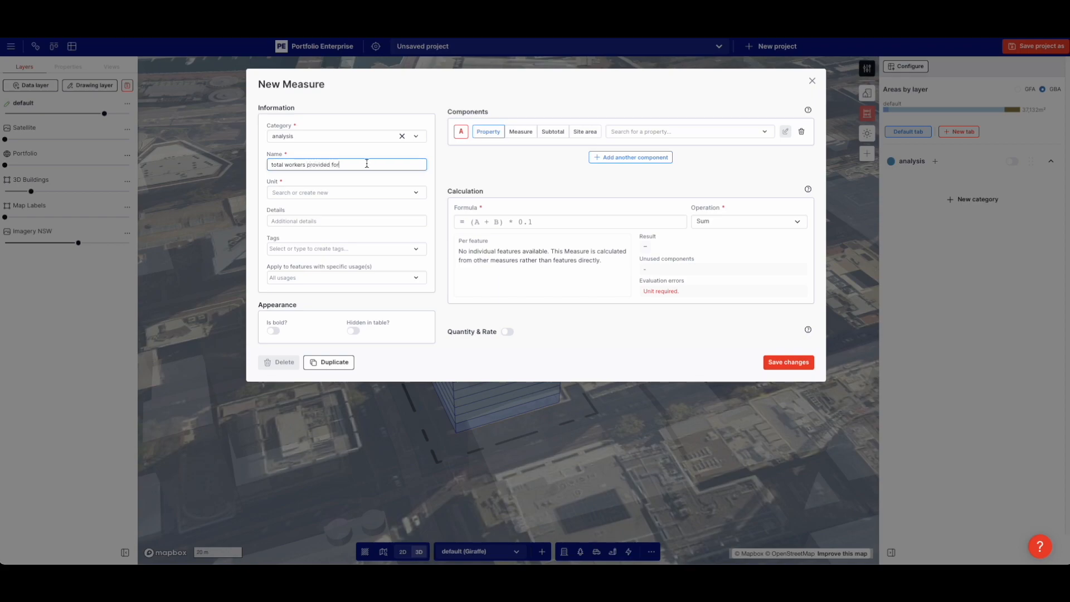
Use saleableArea as component A, apply it to Commercial, and create a 'workers' unit
left_click(618, 132)
type("sa")
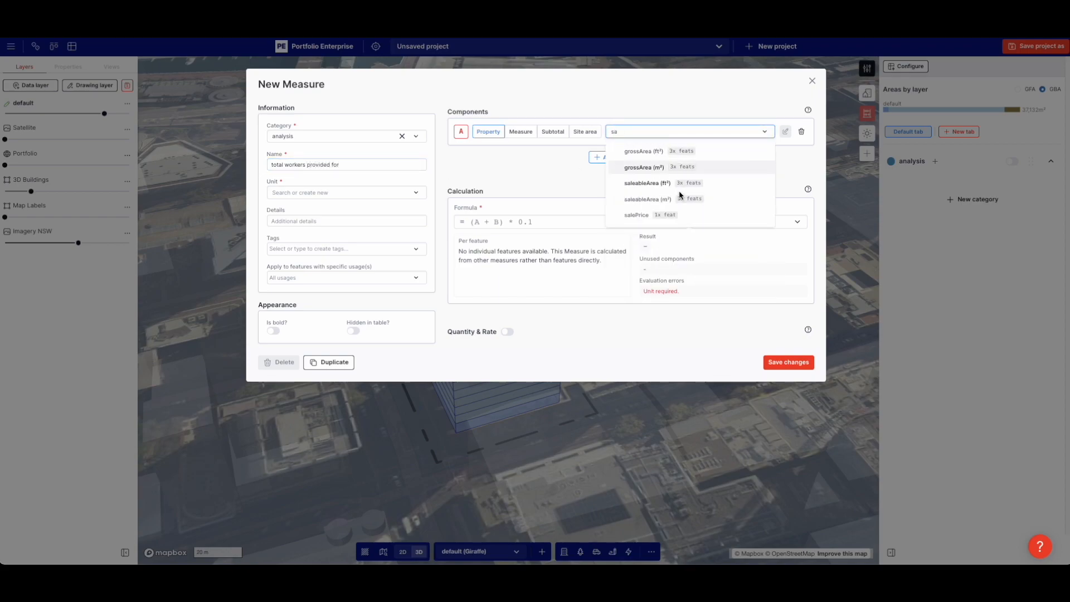
left_click(660, 199)
left_click(329, 278)
type("com")
left_click(300, 298)
left_click(492, 185)
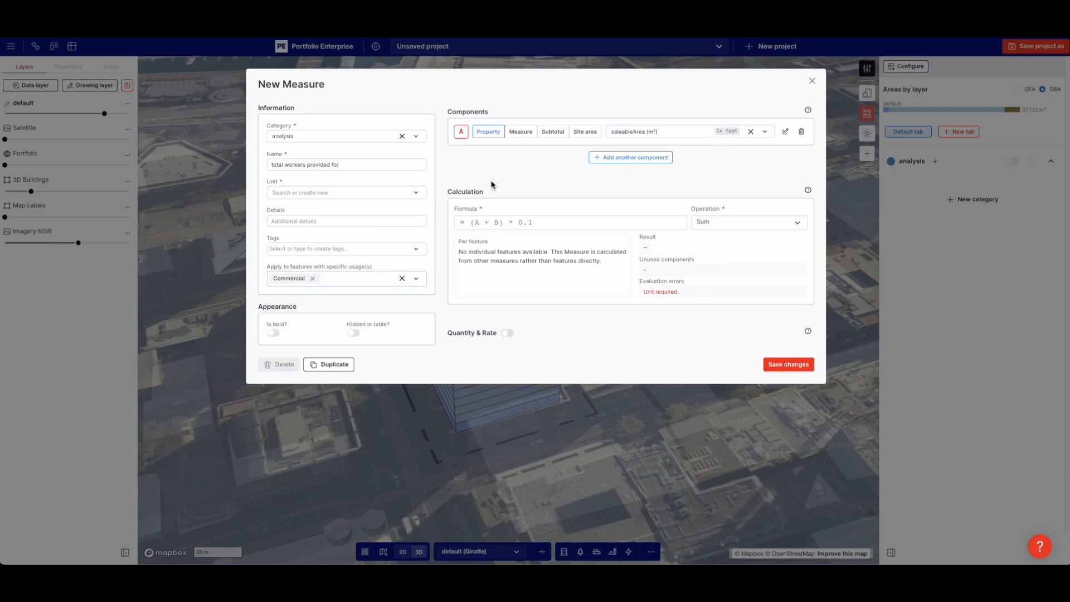
left_click(328, 196)
type("workers")
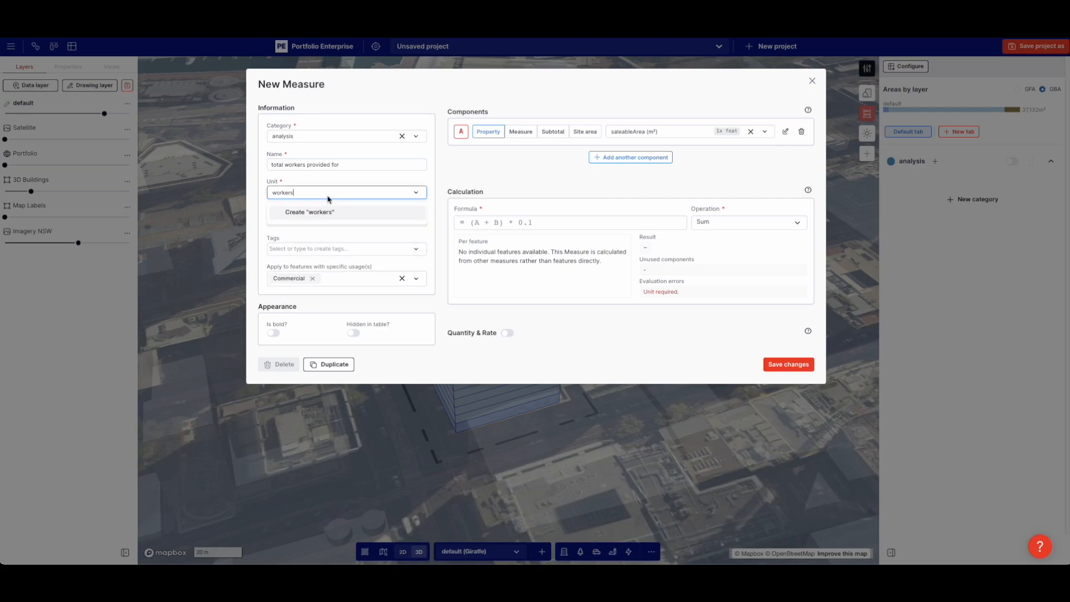
left_click(336, 213)
Set the measure's formula to A/13 and save it
left_click(491, 222)
type("A/12")
left_click(534, 180)
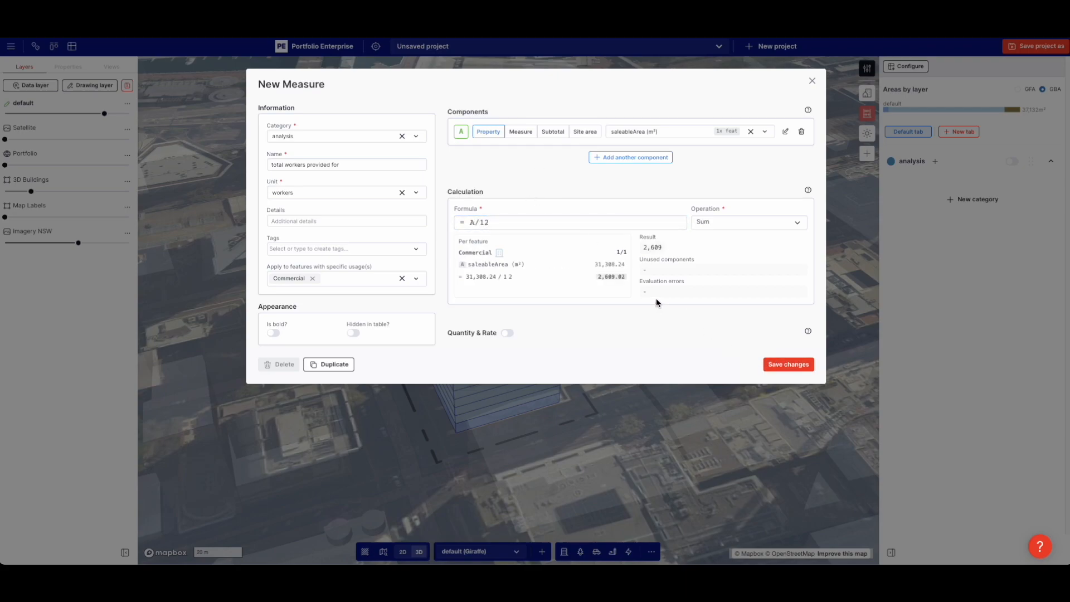
left_click(495, 225)
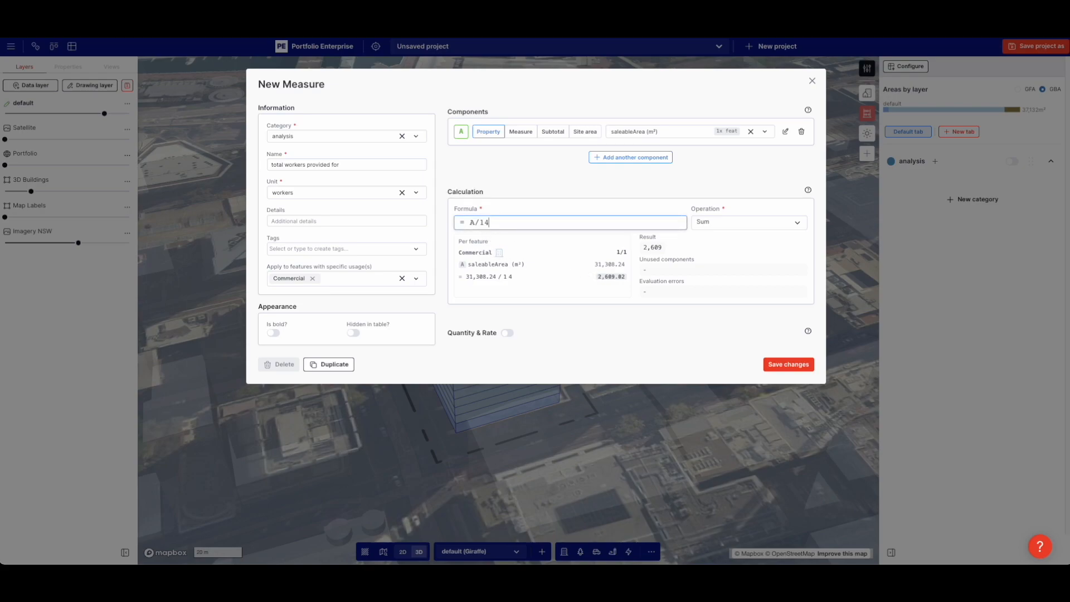
key("BackSpace")
type("3")
left_click(770, 363)
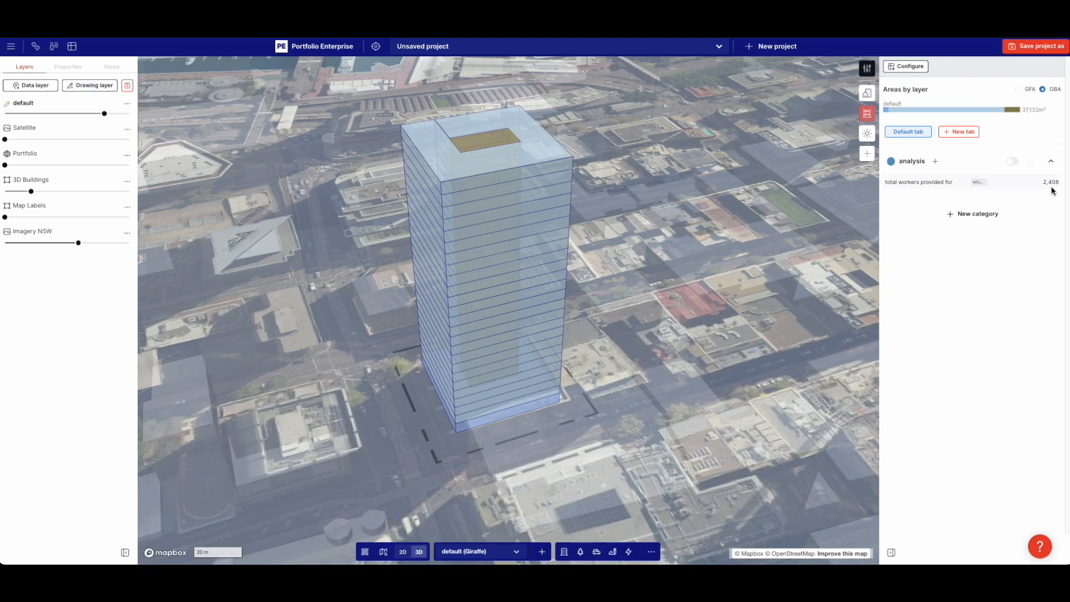
Duplicate the tower volume with copy and paste
right_click_drag(616, 287, 745, 294)
right_click_drag(457, 283, 734, 290)
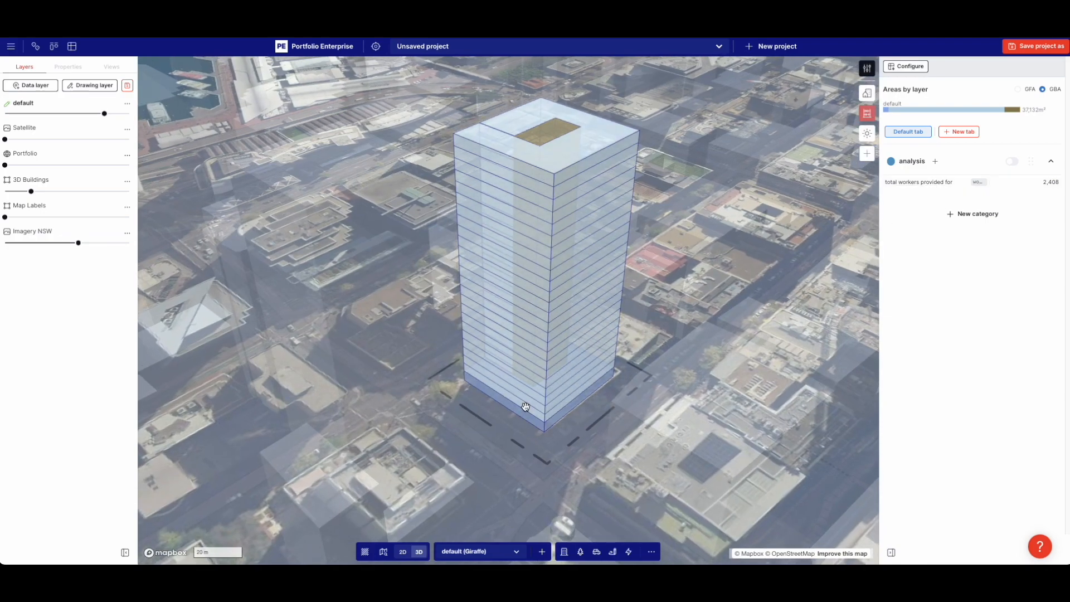
scroll(624, 392, "up", 2)
right_click_drag(624, 392, 628, 388)
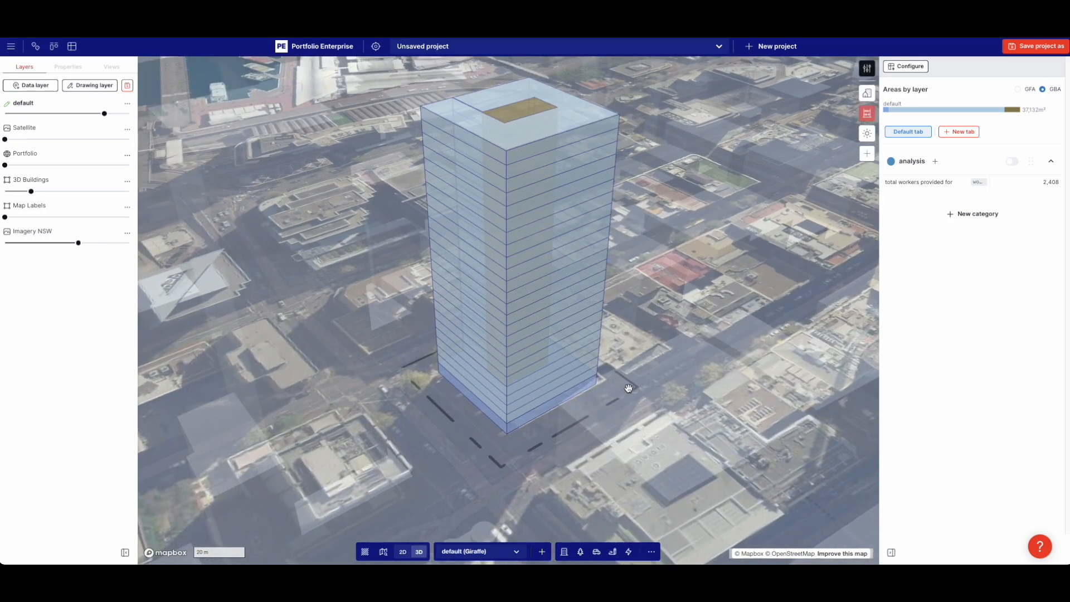
left_click(578, 316)
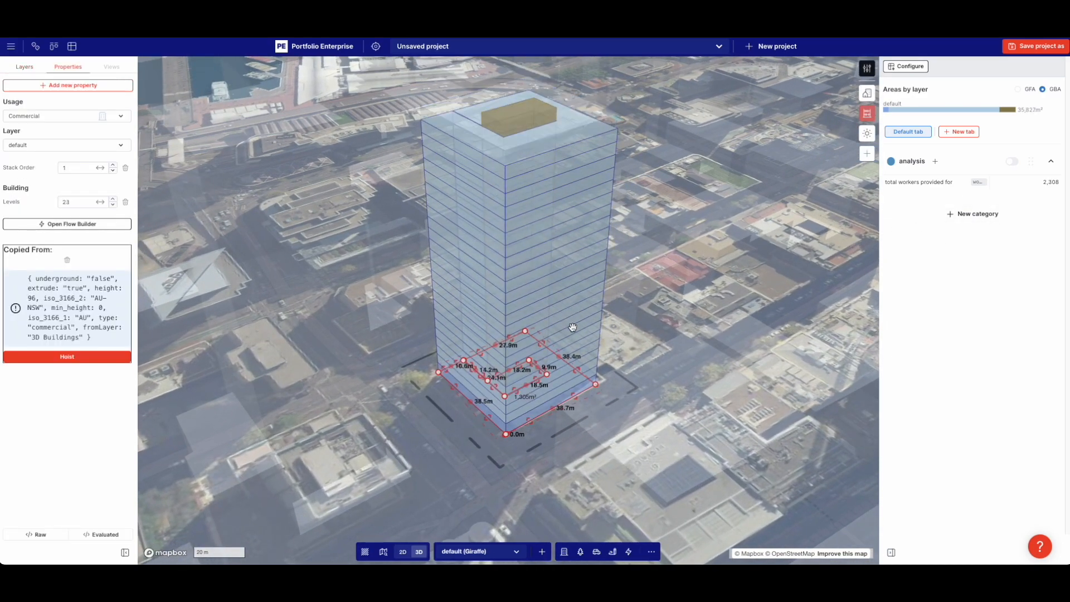
key("ctrl+c")
key("ctrl+v")
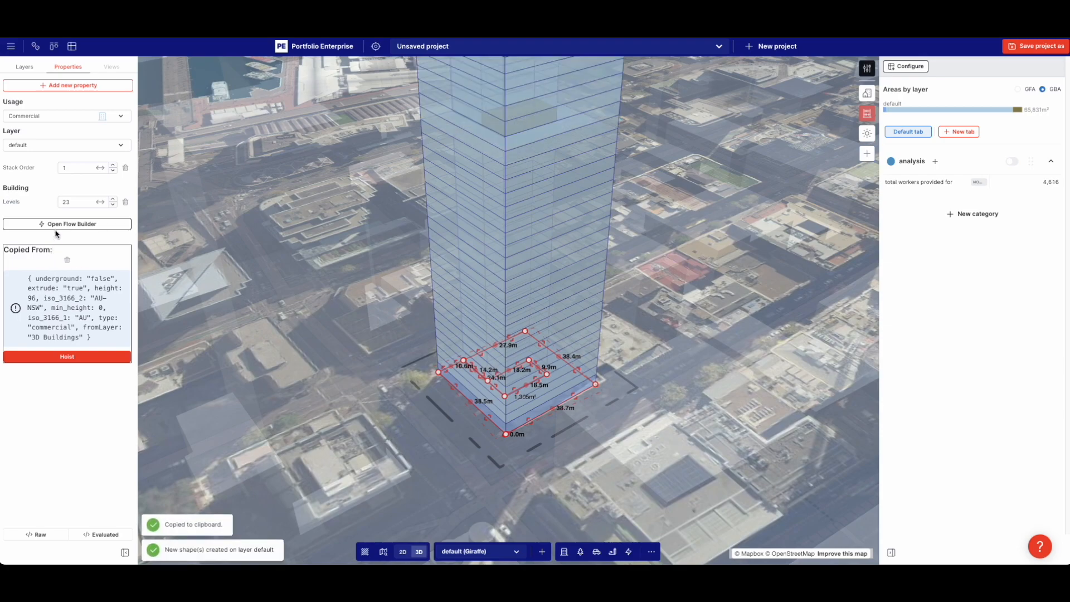
Set the upper tower copy to 22 levels and the lower base to 2 levels
double_click(70, 203)
type("1")
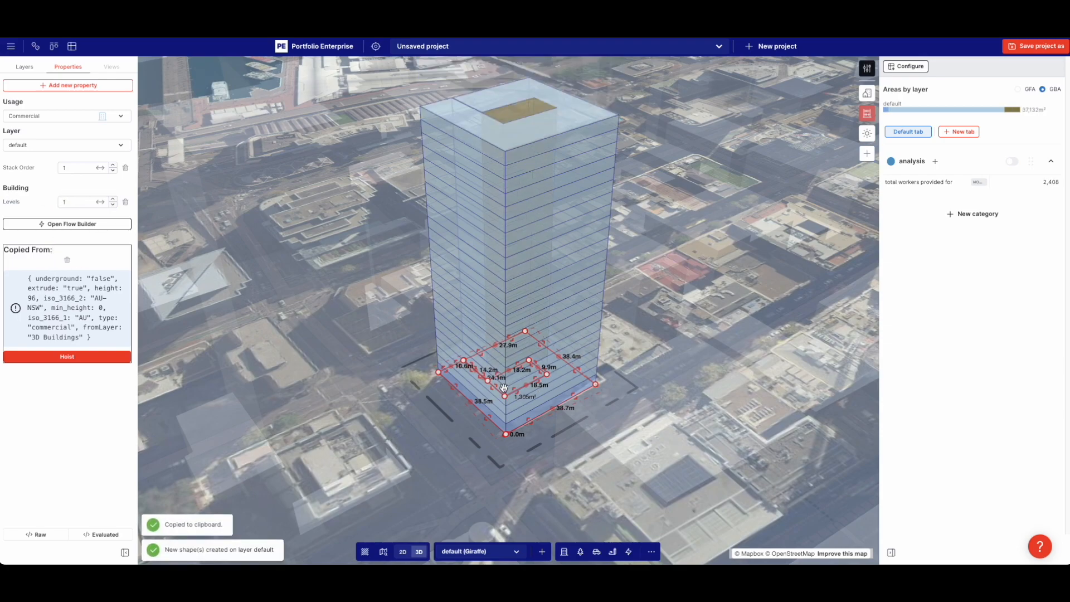
type("2")
left_click(622, 258)
left_click(601, 244)
key("minus")
left_click(654, 322)
left_click(594, 367)
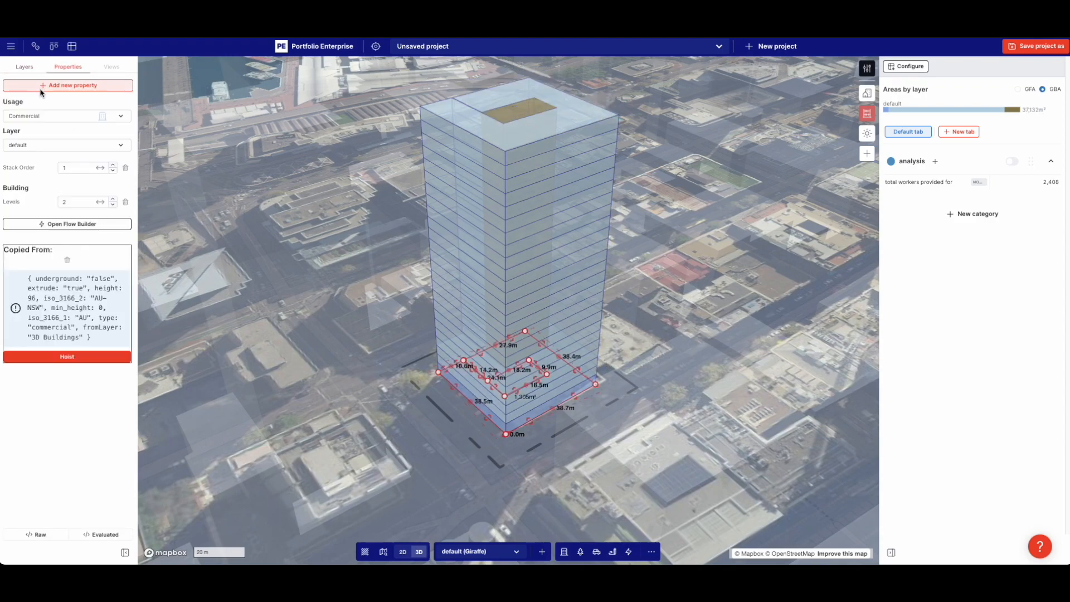
Clone the Commercial usage as 'gym' and colour it blue #198cd3
left_click(870, 67)
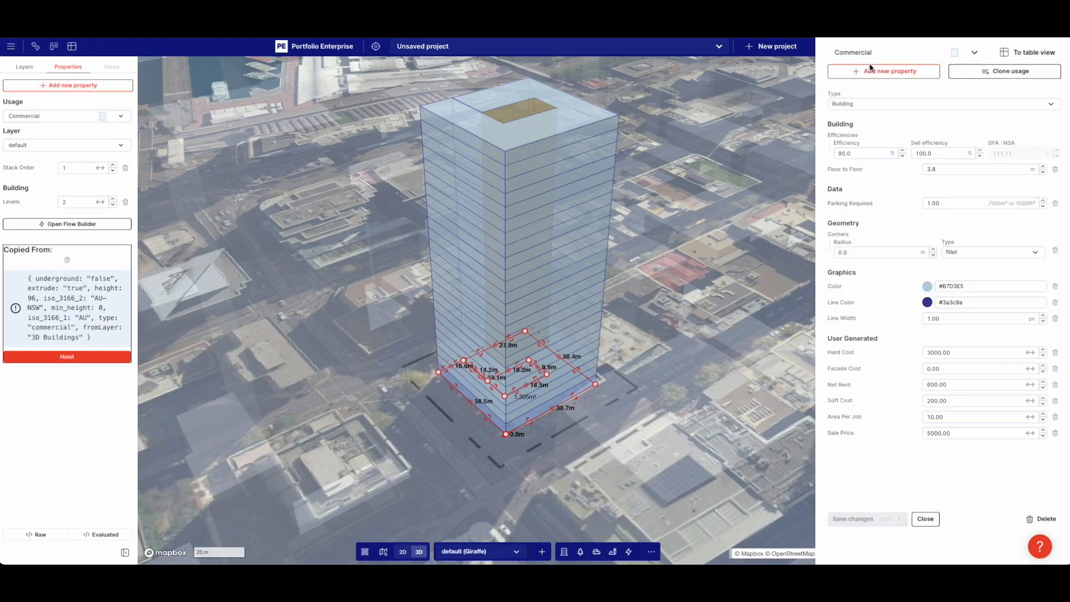
left_click(995, 74)
type("gyem")
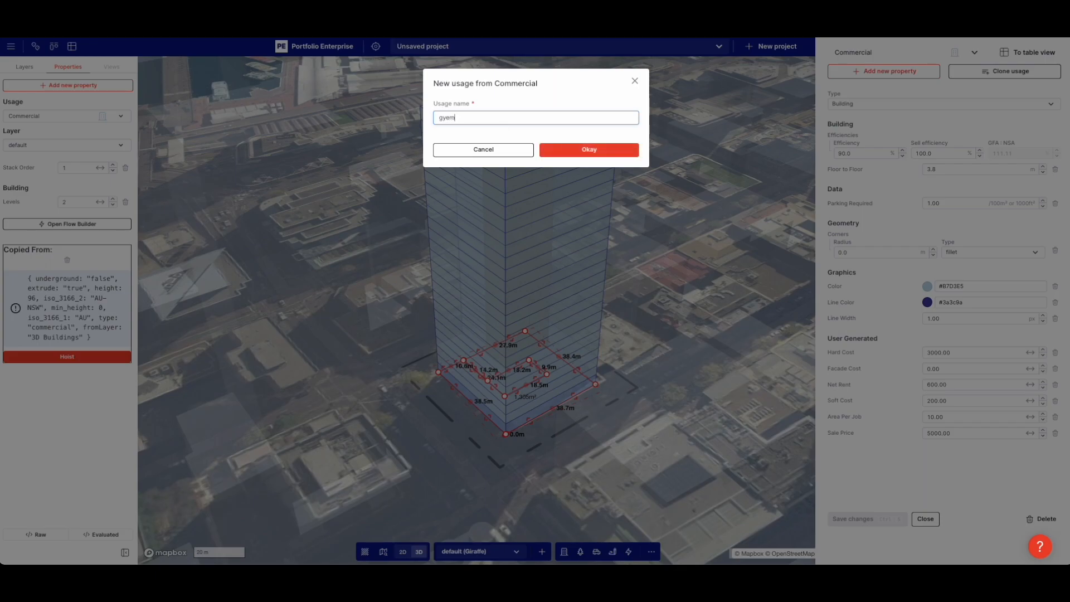
left_click(573, 149)
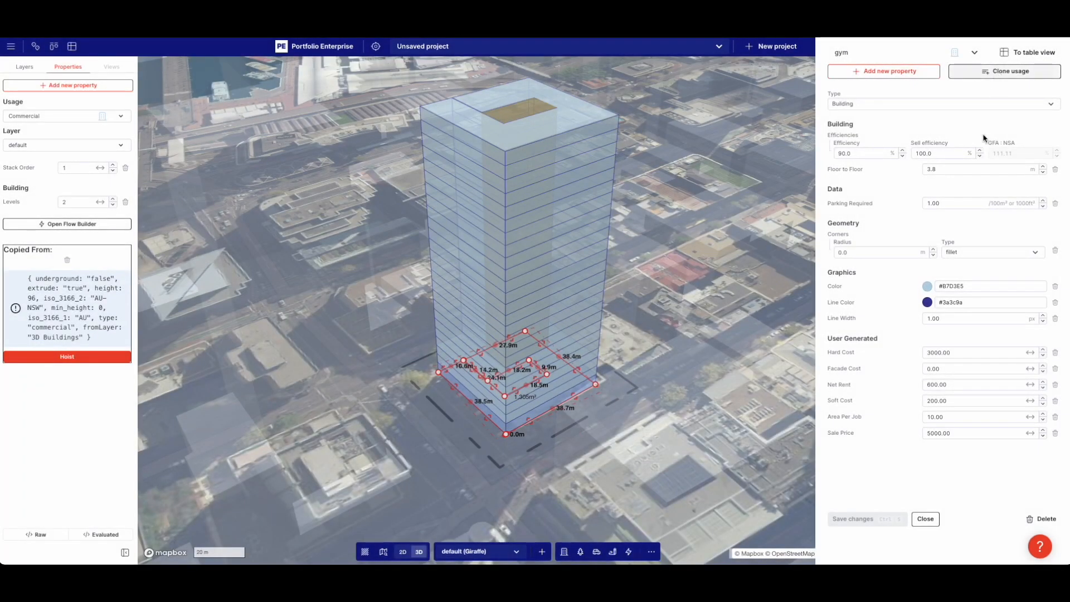
left_click(927, 286)
left_click_drag(931, 342, 965, 335)
left_click(938, 445)
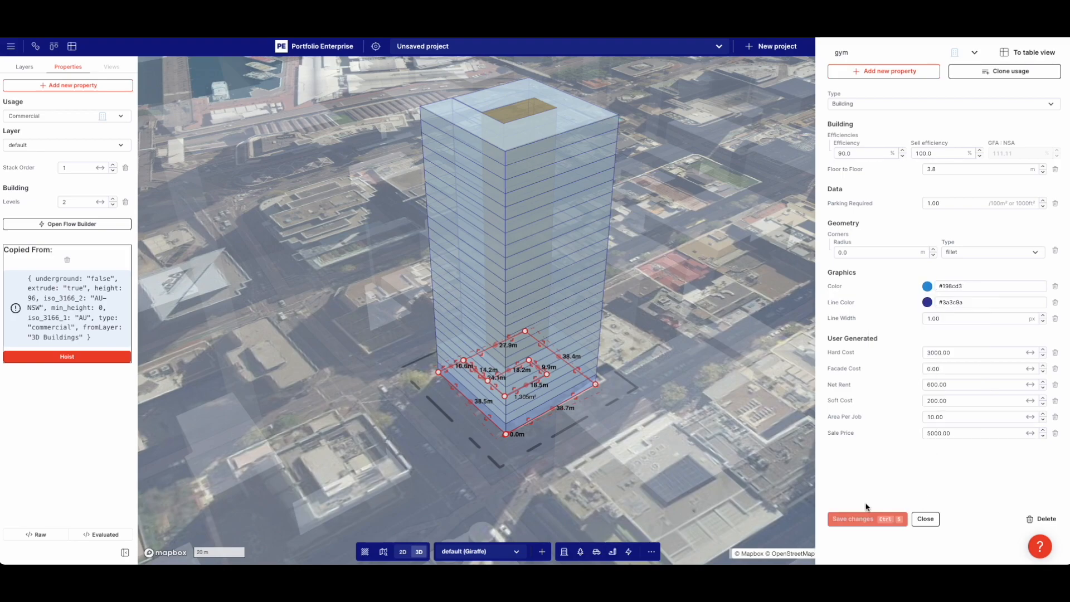
Clone gym as a 'cafe' usage coloured orange #ff9402 and save the changes
left_click(989, 71)
type("c")
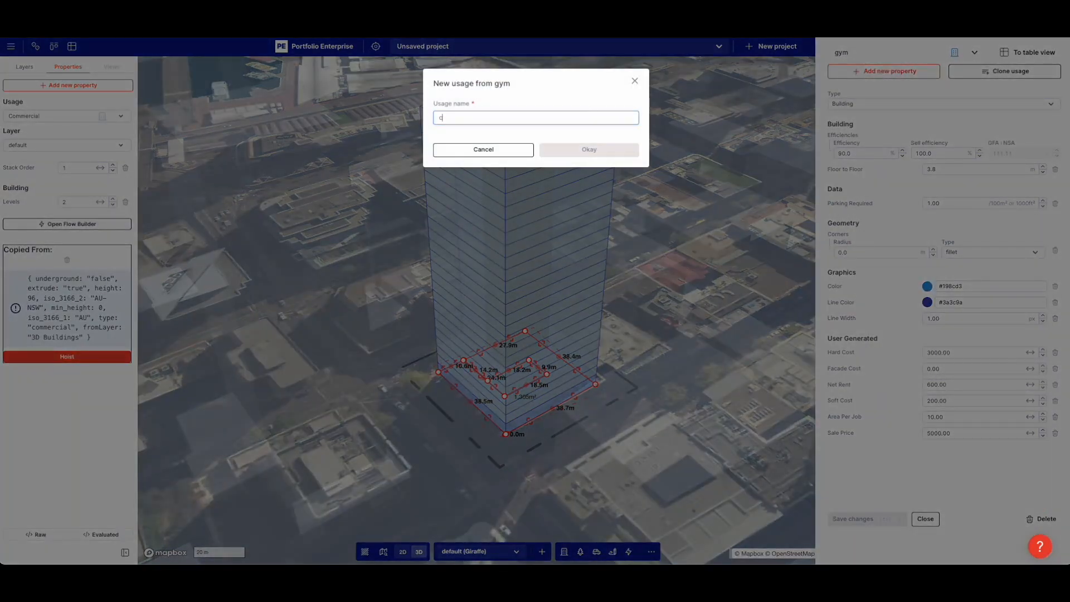
type("afe")
key("Return")
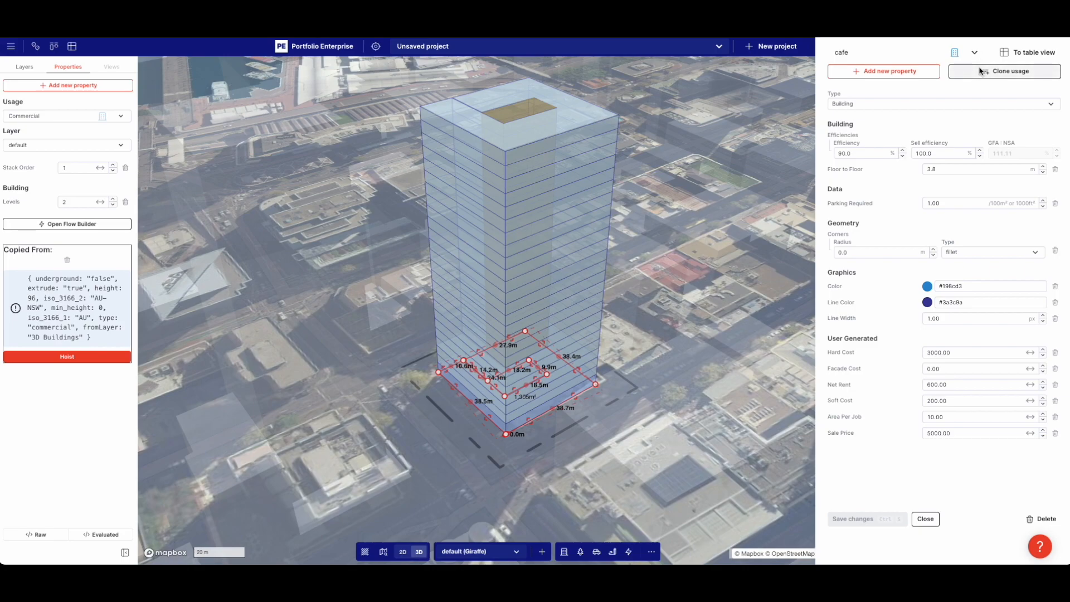
left_click(926, 286)
left_click_drag(938, 353, 941, 371)
left_click_drag(879, 415, 886, 415)
left_click_drag(965, 343, 976, 322)
left_click(974, 307)
left_click(893, 520)
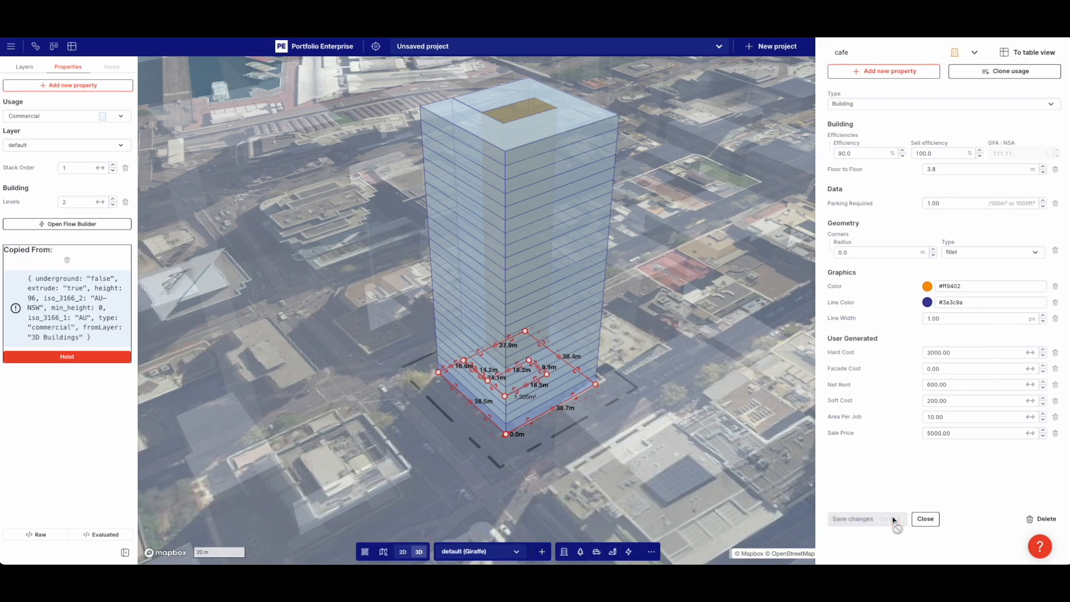
left_click(705, 433)
left_click(604, 374)
scroll(602, 374, "up", 5)
Assign the cafe usage to the podium base, keeping it at the bottom of the stack
left_click(585, 369)
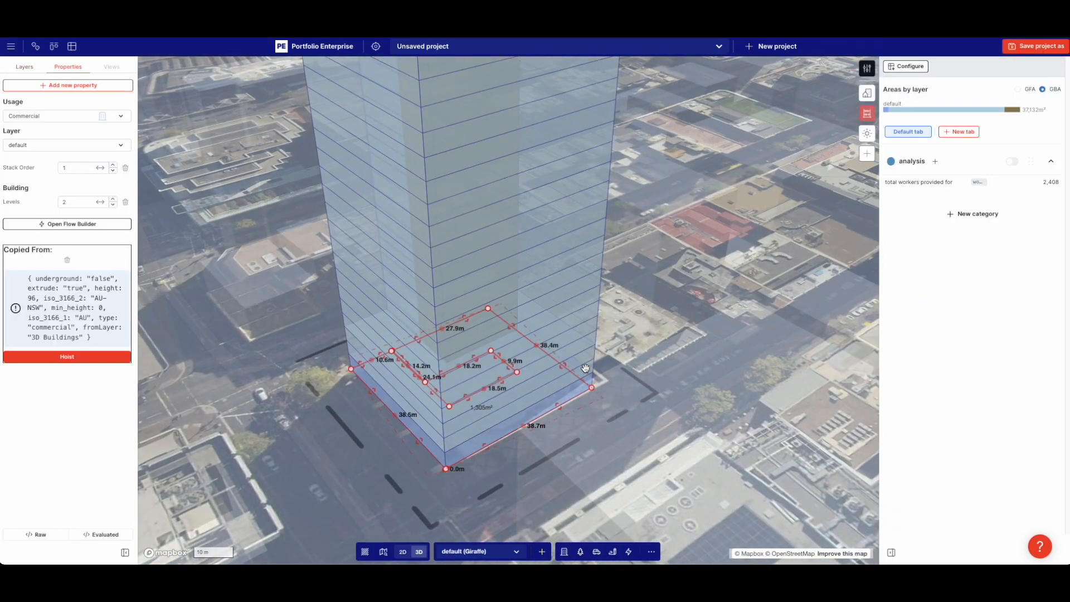
left_click(53, 117)
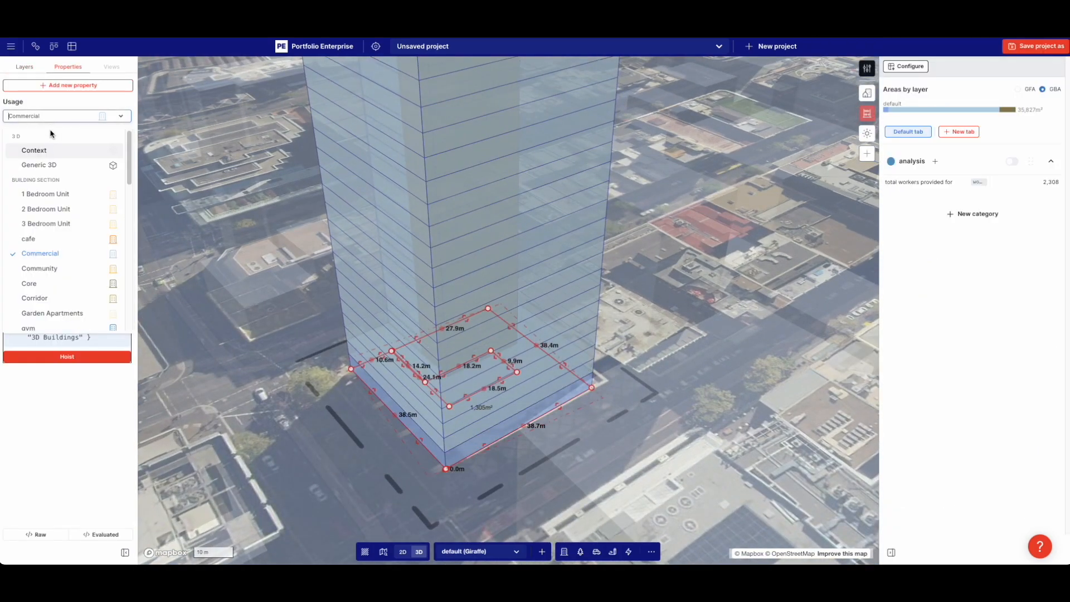
left_click(40, 240)
right_click_drag(357, 415, 361, 384)
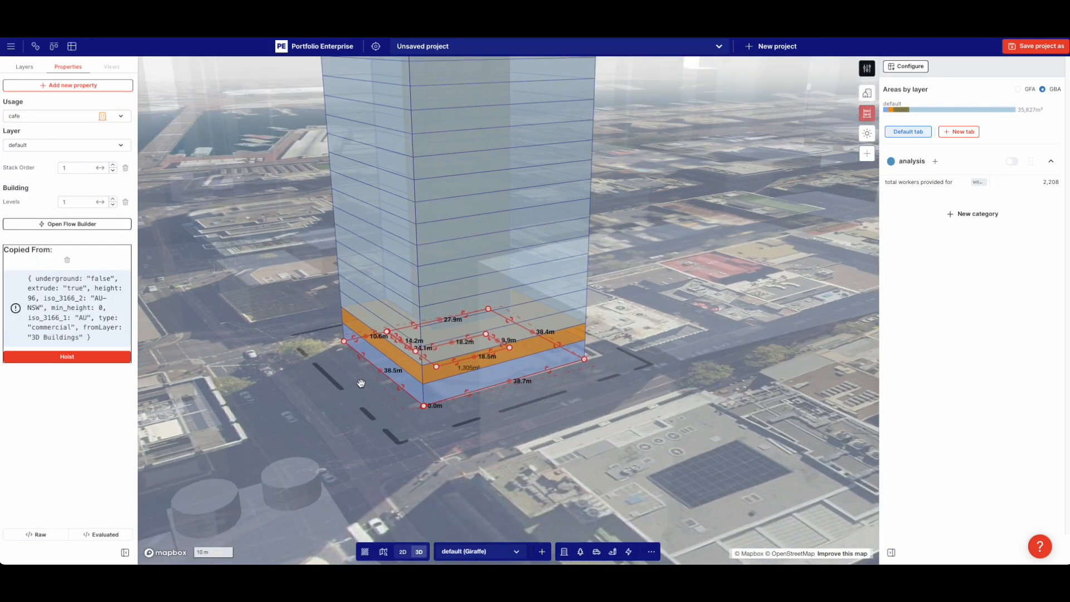
key("Page_Up")
scroll(557, 312, "down", 5)
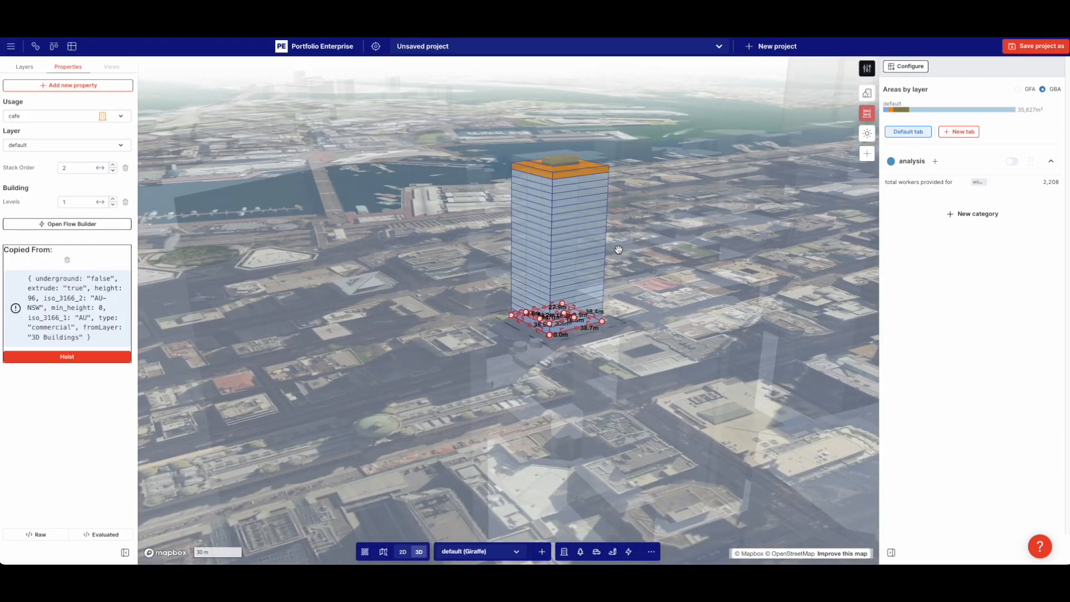
key("Page_Down")
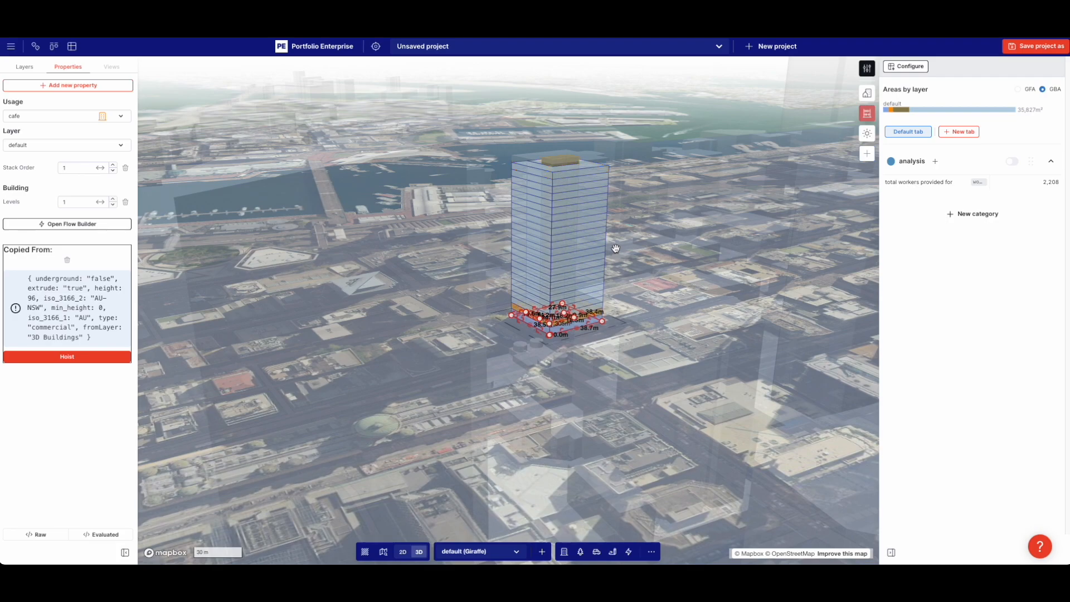
Check the commercial tower and cafe level selections, bringing the tower base into view
left_click(591, 216)
left_click(592, 216)
scroll(588, 308, "up", 5)
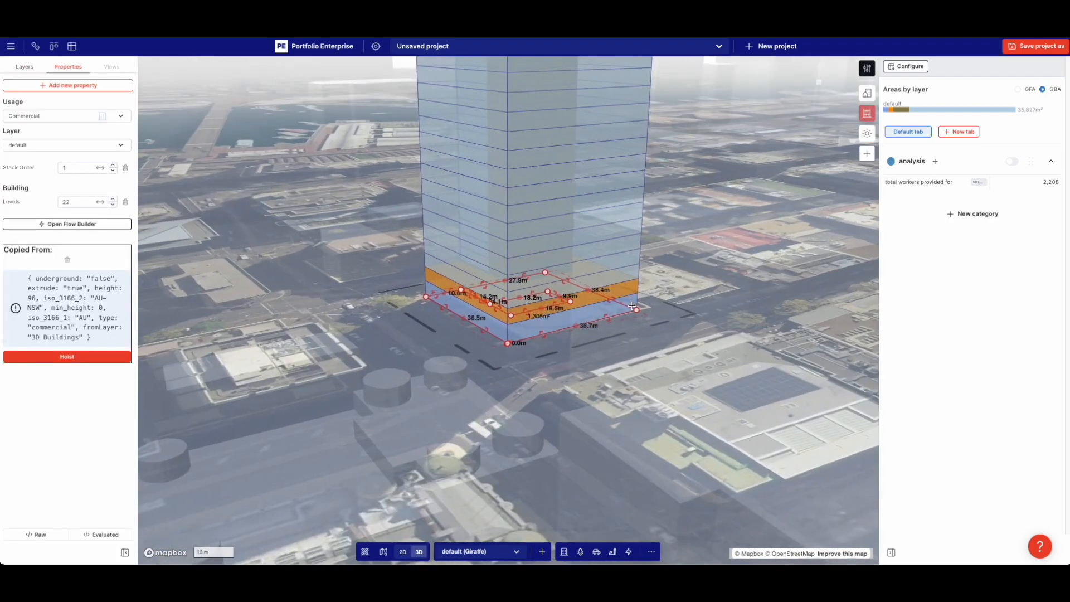
left_click(634, 273)
left_click(634, 273)
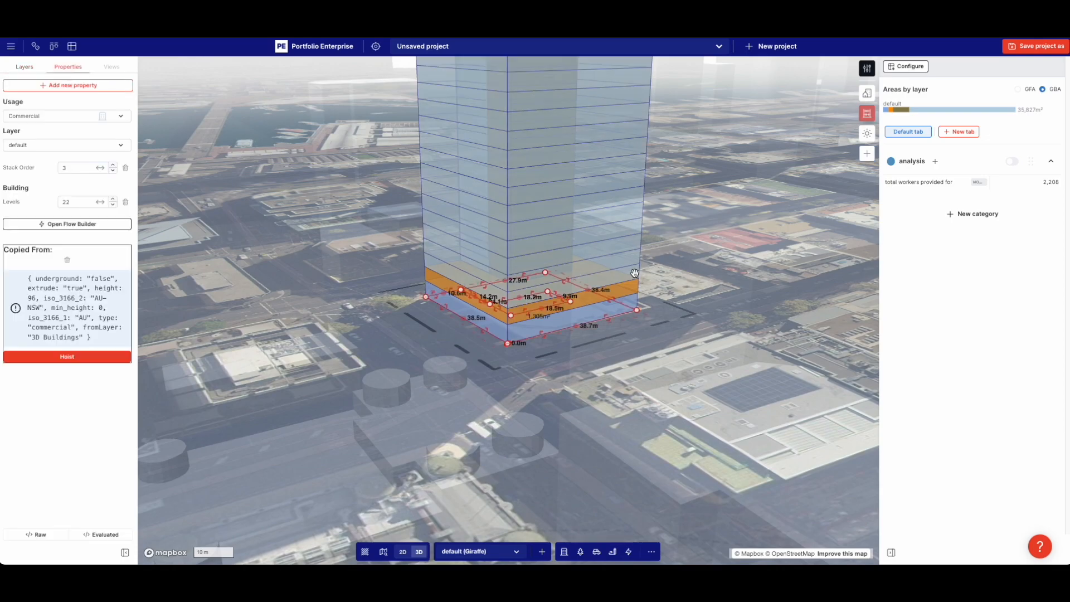
left_click(634, 289)
left_click(688, 287)
scroll(688, 287, "down", 3)
left_click_drag(688, 287, 671, 407)
Duplicate the cafe level and set the copy's usage to gym
left_click(604, 415)
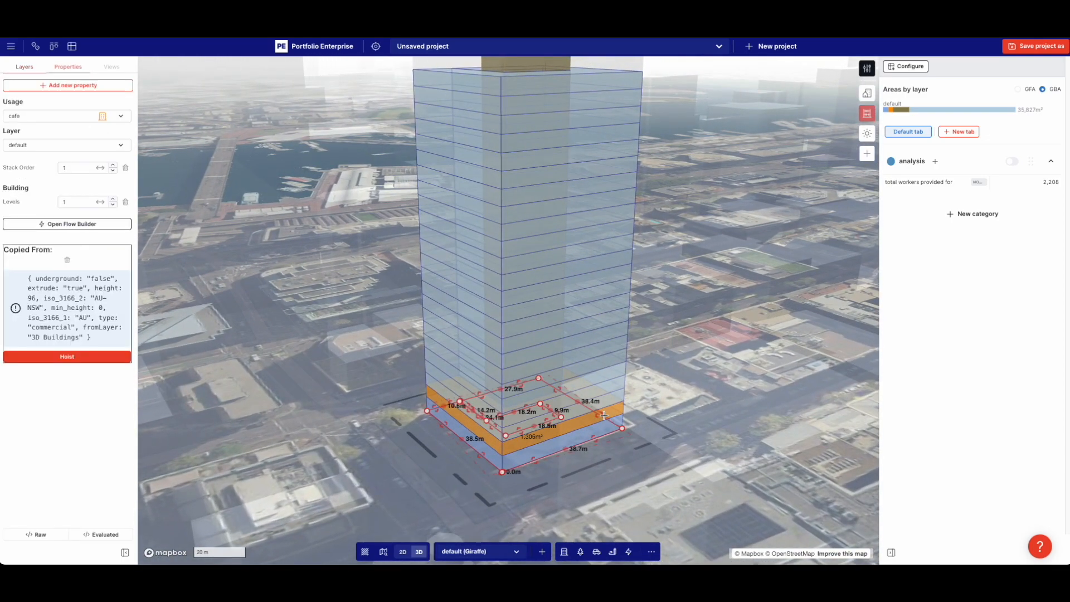
key("ctrl+c")
key("ctrl+v")
left_click(45, 116)
type("gy")
left_click(45, 152)
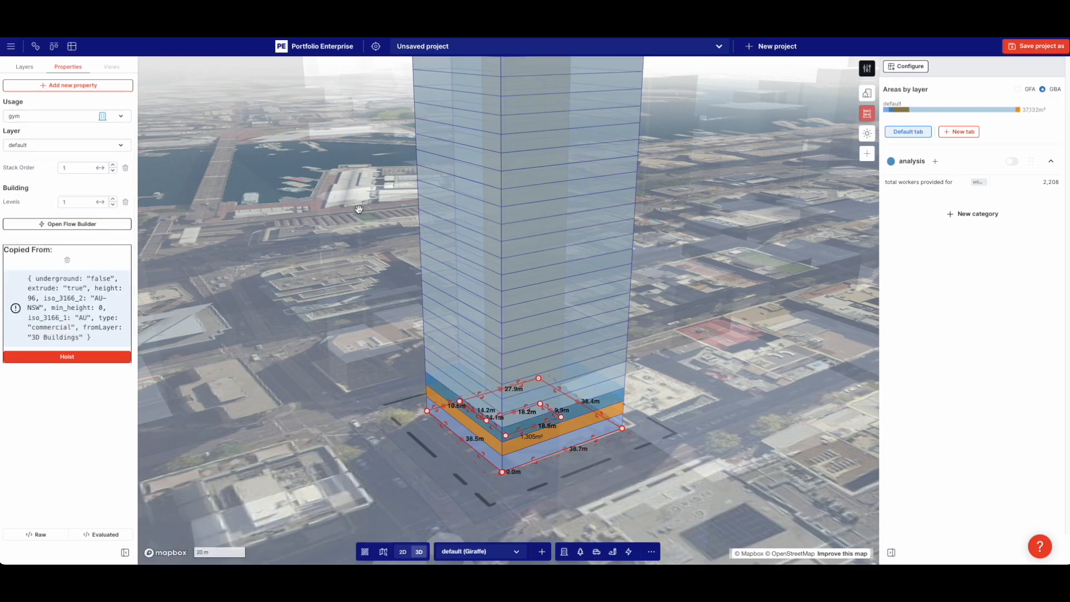
left_click(345, 205)
scroll(345, 249, "down", 5)
Trim the gym level's outline to 832.3 m² by moving edges and deleting corners
scroll(345, 249, "up", 5)
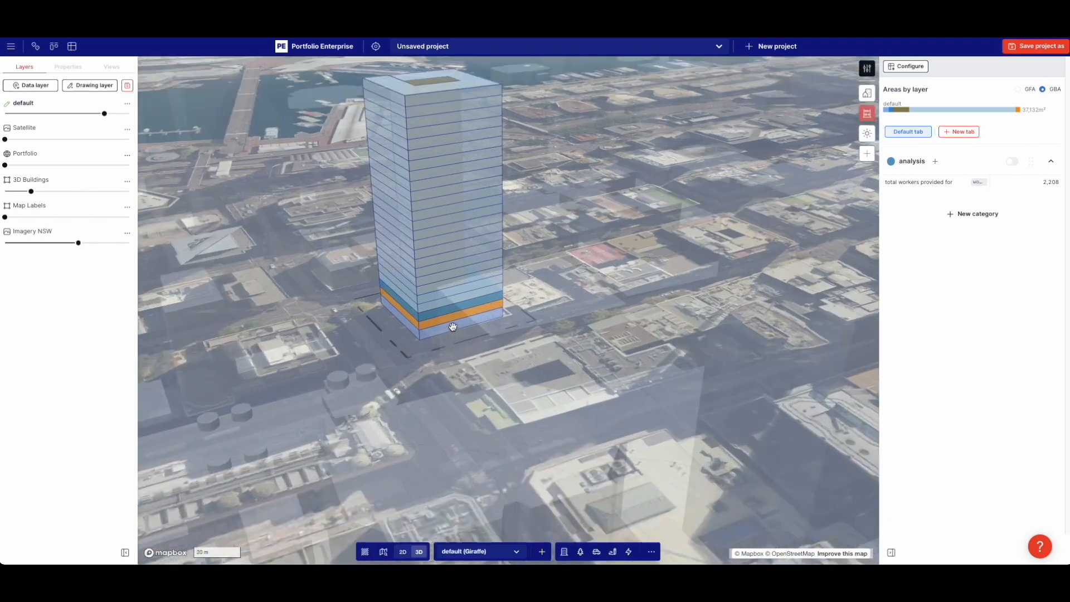
left_click(463, 289)
scroll(388, 280, "up", 3)
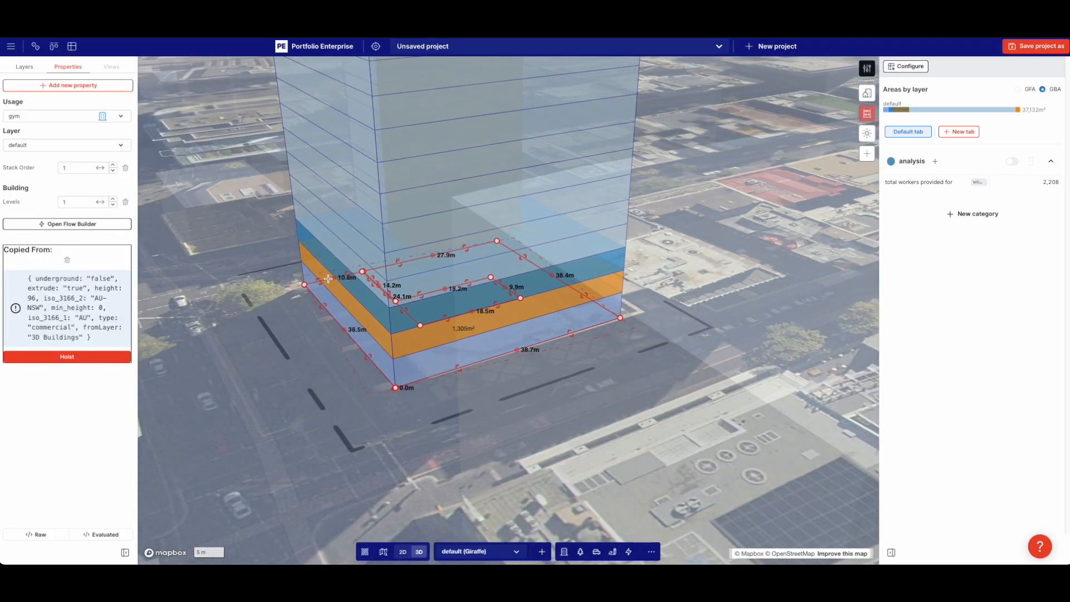
left_click_drag(329, 279, 394, 344)
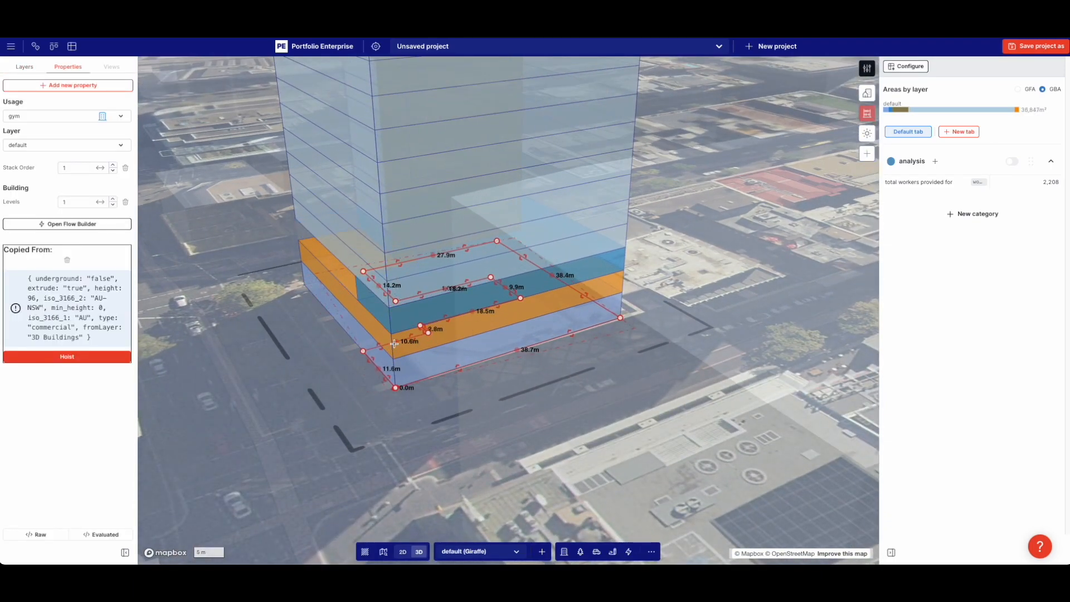
left_click(427, 334)
left_click(363, 352)
left_click_drag(395, 387, 479, 346)
left_click(396, 388)
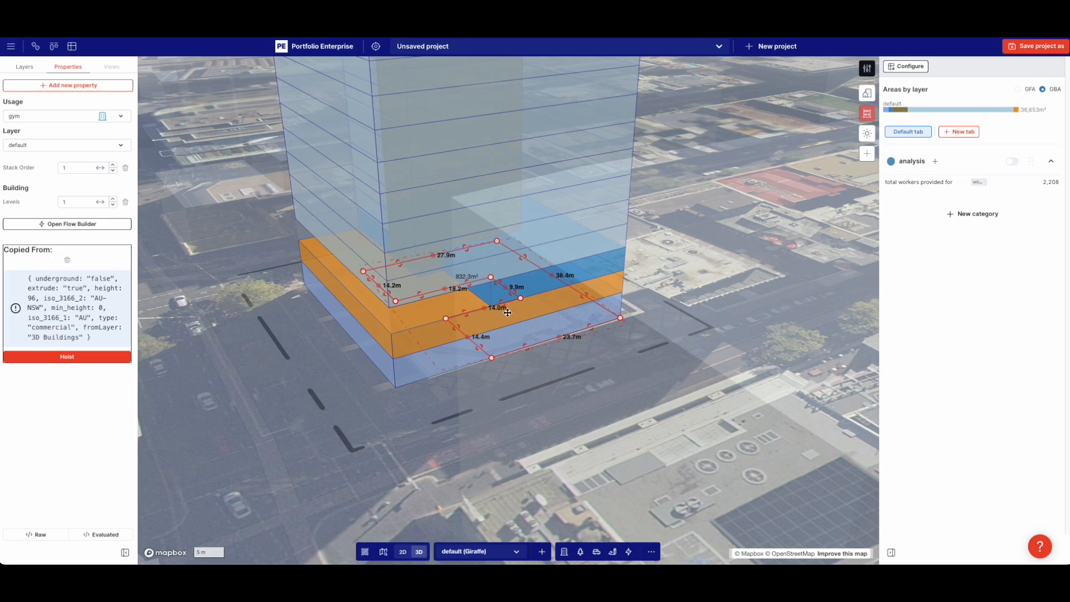
mouse_move(526, 408)
right_mouse_down()
mouse_move(542, 403)
mouse_move(503, 359)
mouse_move(512, 418)
right_mouse_up()
right_click_drag(281, 383, 287, 381)
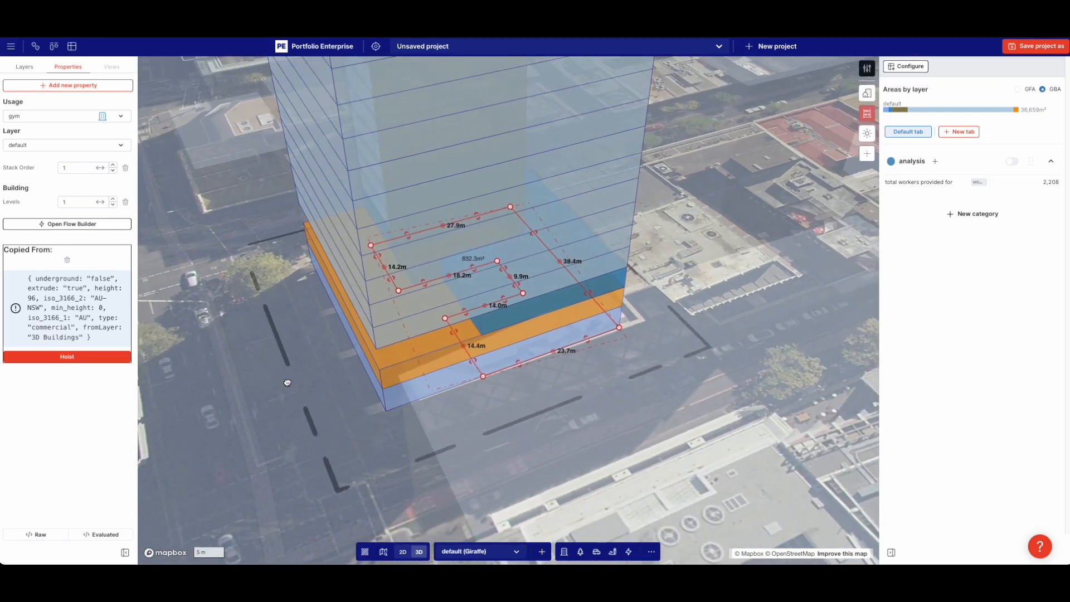
left_click(287, 382)
In top-down plan view, draw a 38.5 m by 10.7 m rectangle
key("p")
key("Escape")
key("2")
key("r")
left_click(358, 480)
left_click(593, 456)
Complete the rectangle block and clone the cafe usage as 'chill zone'
left_click(577, 395)
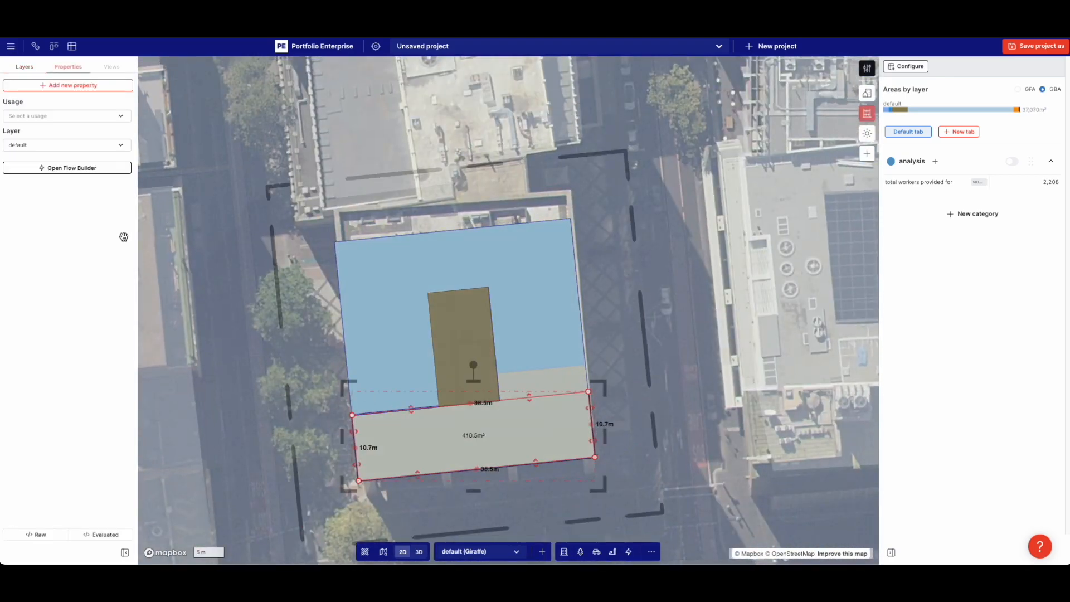
left_click(867, 70)
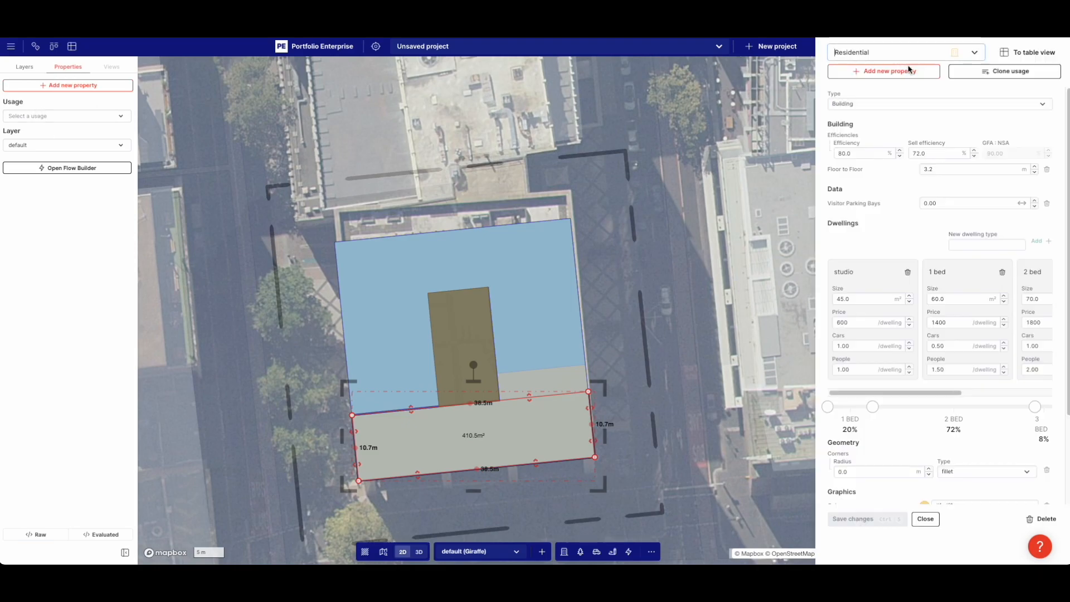
left_click(941, 56)
left_click(872, 202)
left_click(1008, 71)
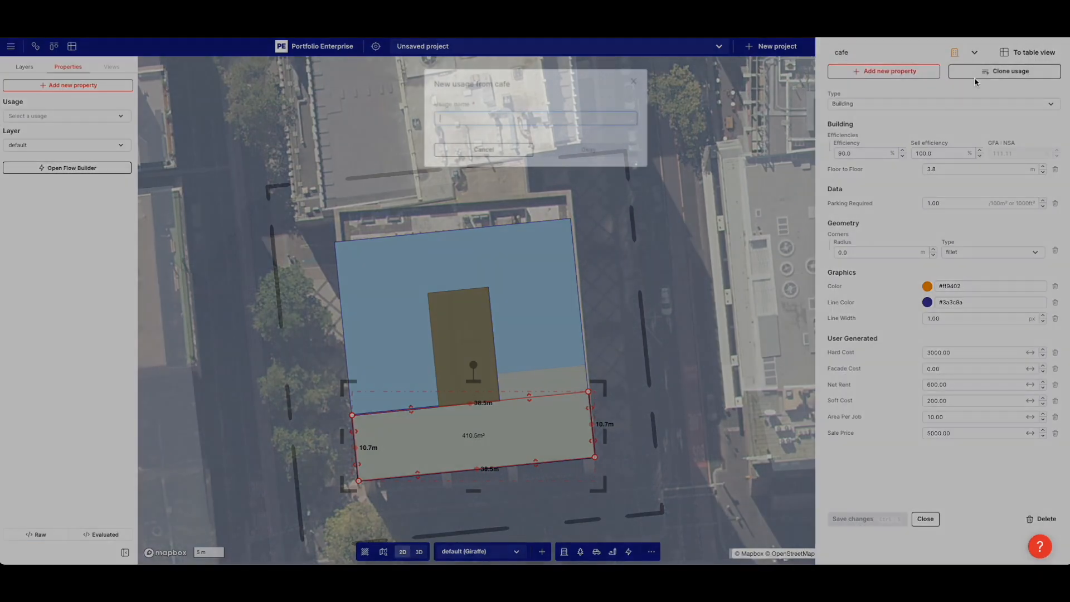
type("chill zone")
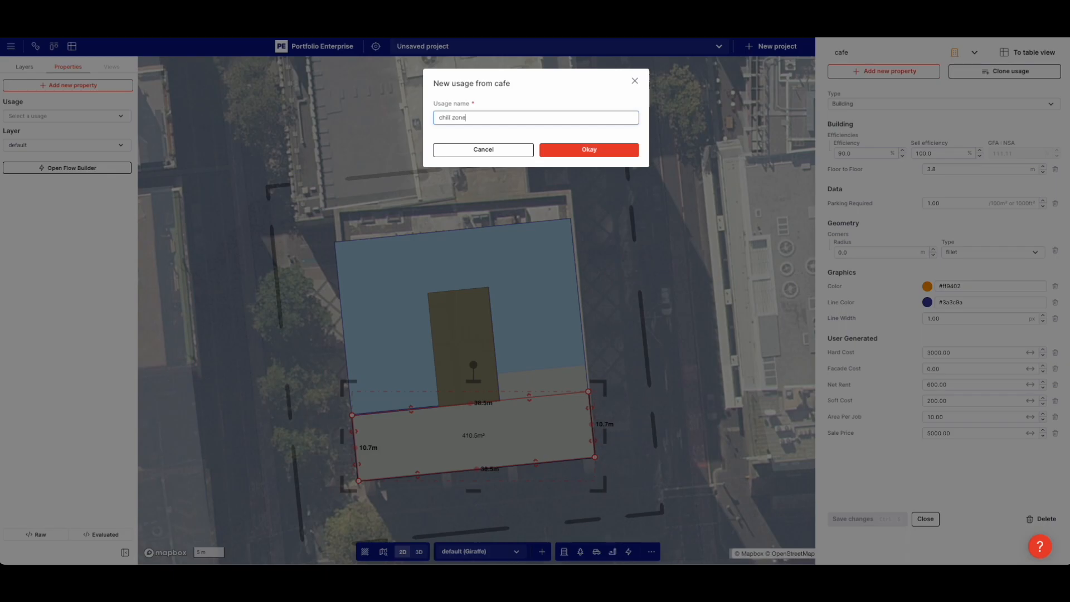
left_click(589, 150)
Colour the chill zone usage light green #92c596 and save it
left_click(926, 286)
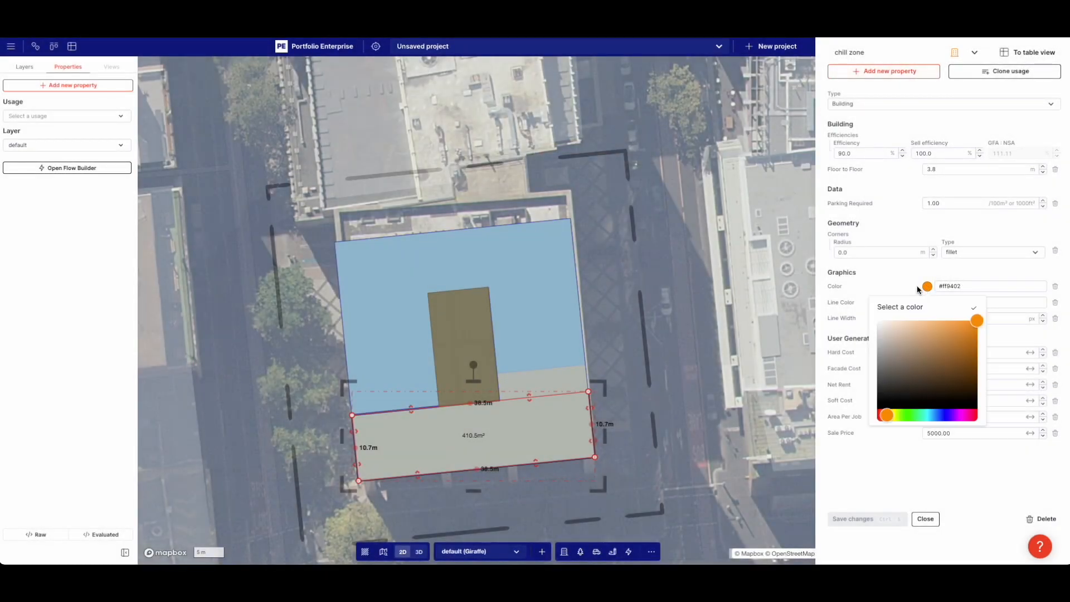
left_click(916, 415)
left_click(960, 335)
left_click_drag(958, 419, 911, 419)
left_click_drag(961, 337, 903, 342)
left_click(902, 292)
left_click(880, 517)
Make the rectangle a one-level chill zone block in 3D
right_click_drag(680, 433, 455, 381)
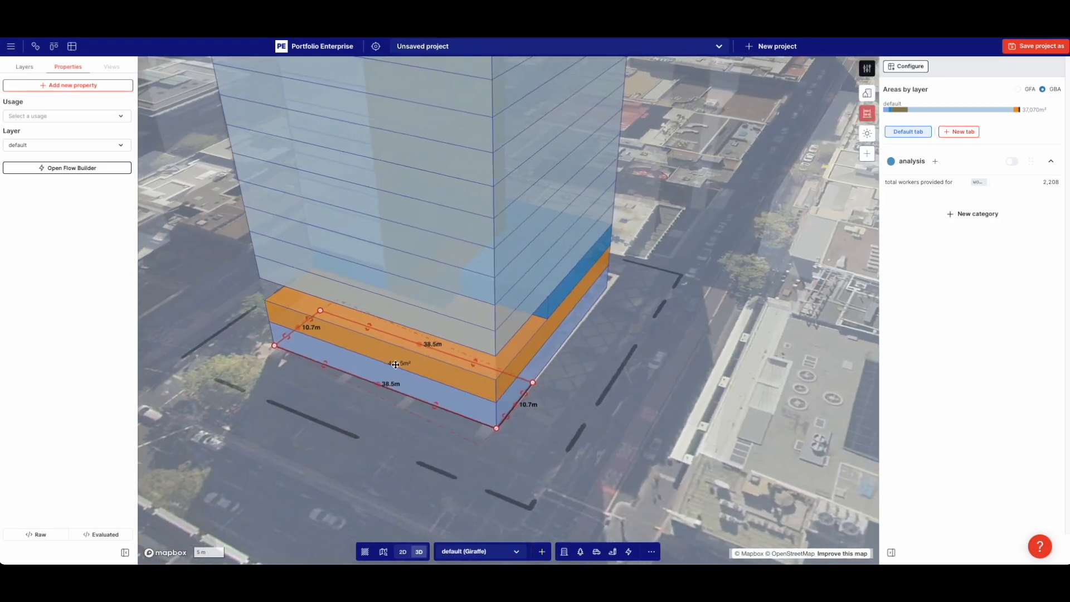
left_click(33, 116)
left_click(62, 214)
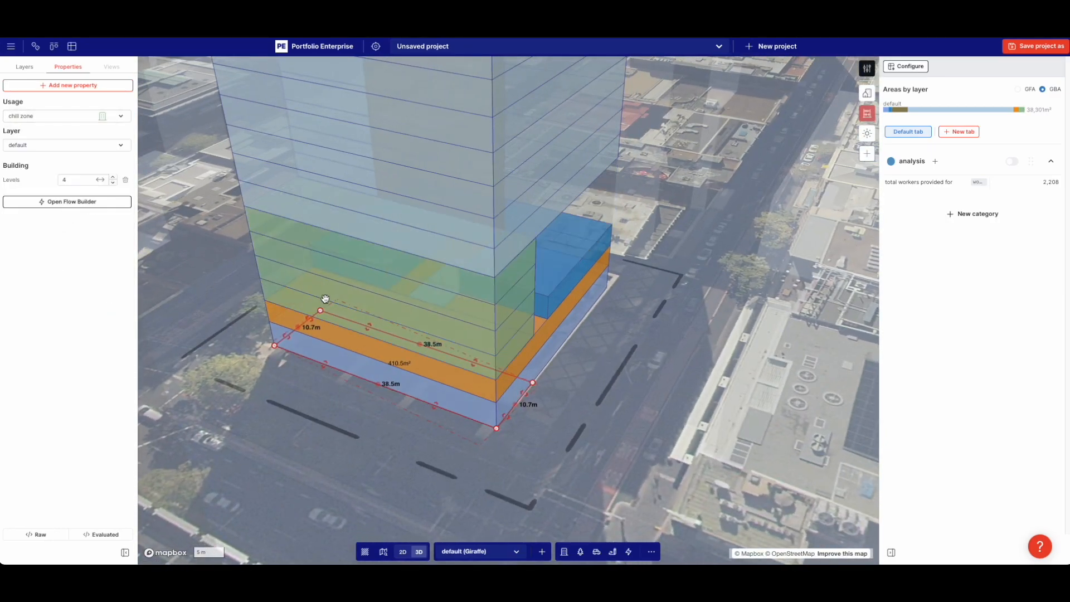
key("minus")
key("minus")
Reshape the chill zone footprint beside the gym by adding a vertex on its front edge
right_click_drag(608, 347, 585, 350)
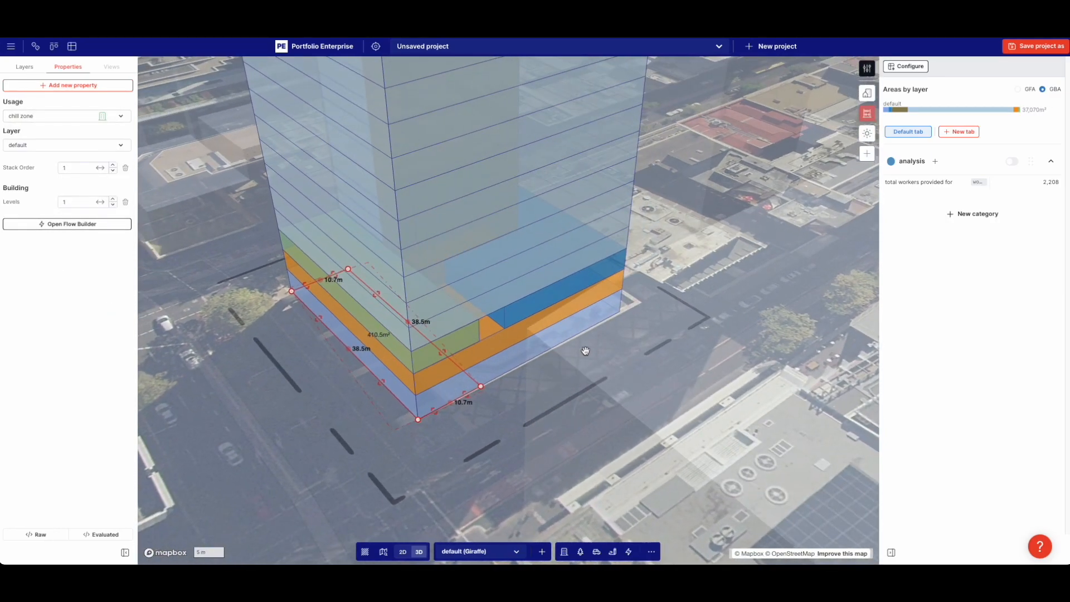
left_click(516, 313)
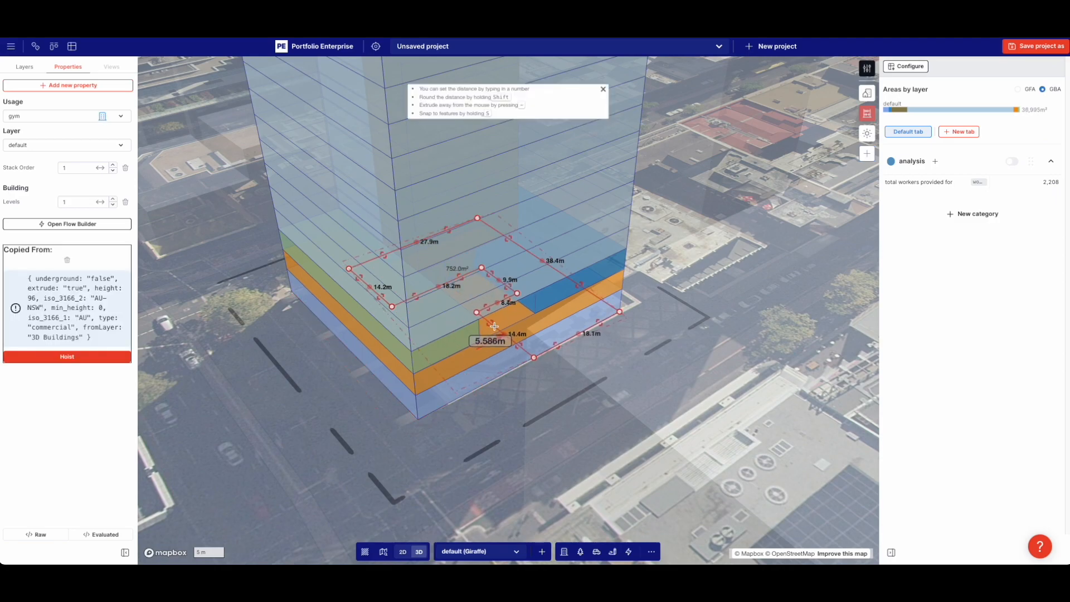
left_click(537, 390)
scroll(524, 312, "up", 3)
right_click_drag(526, 311, 420, 335)
left_click(395, 360)
left_click_drag(396, 360, 461, 331)
Hide the Imagery NSW aerial layer by setting its opacity to 0
scroll(496, 340, "down", 3)
left_click(548, 367)
right_click_drag(657, 211, 535, 162)
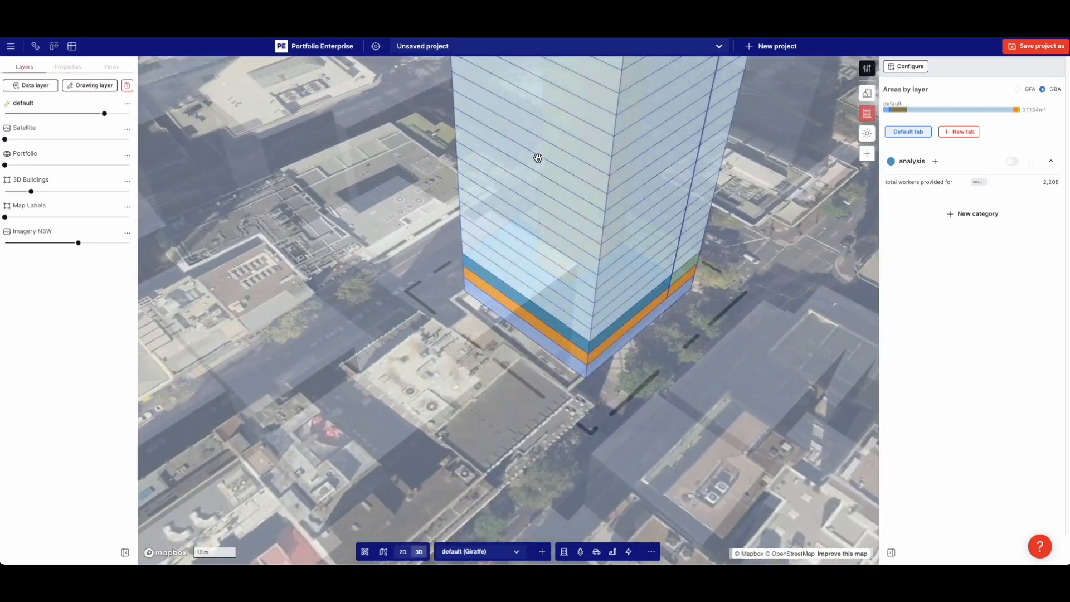
scroll(557, 167, "down", 3)
left_click_drag(633, 325, 442, 318)
left_click_drag(78, 243, 4, 242)
Make the default design layer's tower translucent and frame it among the grey city buildings
left_click_drag(104, 113, 220, 112)
scroll(317, 204, "down", 3)
left_click_drag(318, 204, 363, 217)
mouse_move(362, 217)
right_mouse_down()
mouse_move(285, 215)
mouse_move(361, 222)
right_mouse_up()
scroll(309, 238, "up", 1)
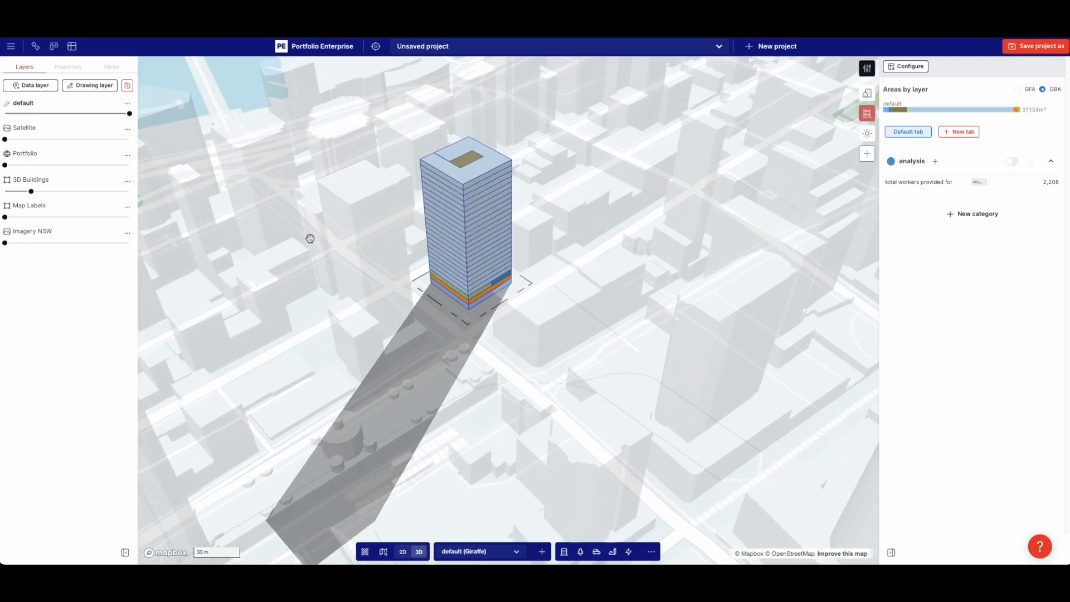
left_click(86, 114)
scroll(335, 185, "up", 2)
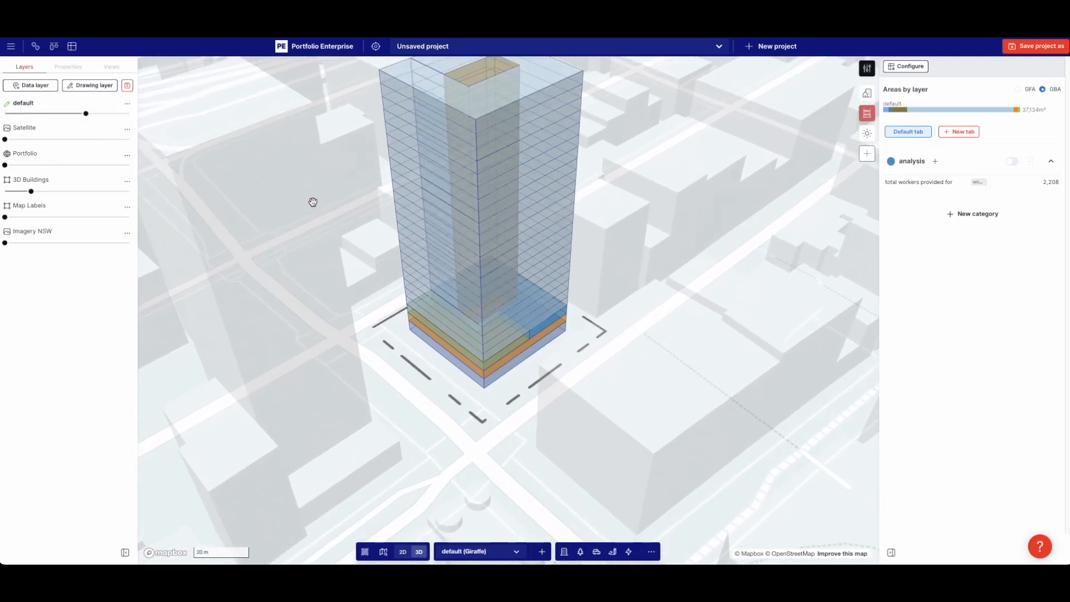
left_click_drag(319, 197, 304, 205)
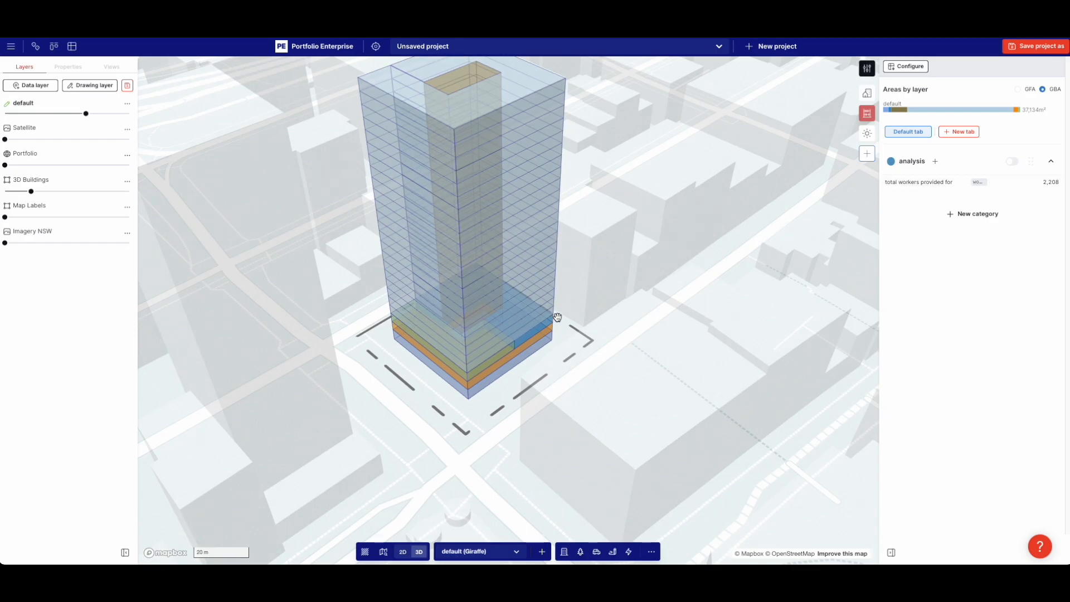
Duplicate the total workers provided for measure and rename the copy 'cafe capacity'
left_click(919, 184)
left_click(330, 364)
triple_click(304, 167)
type("cafe capacity")
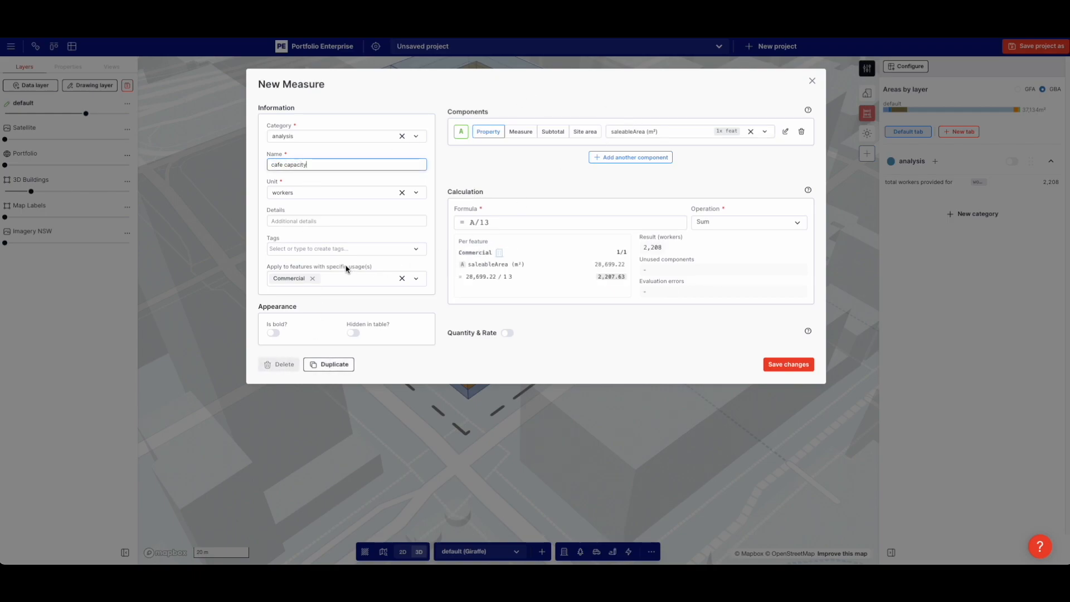
Limit the measure to the cafe usage, change its formula to A/3, and save it
left_click(312, 278)
type("ca")
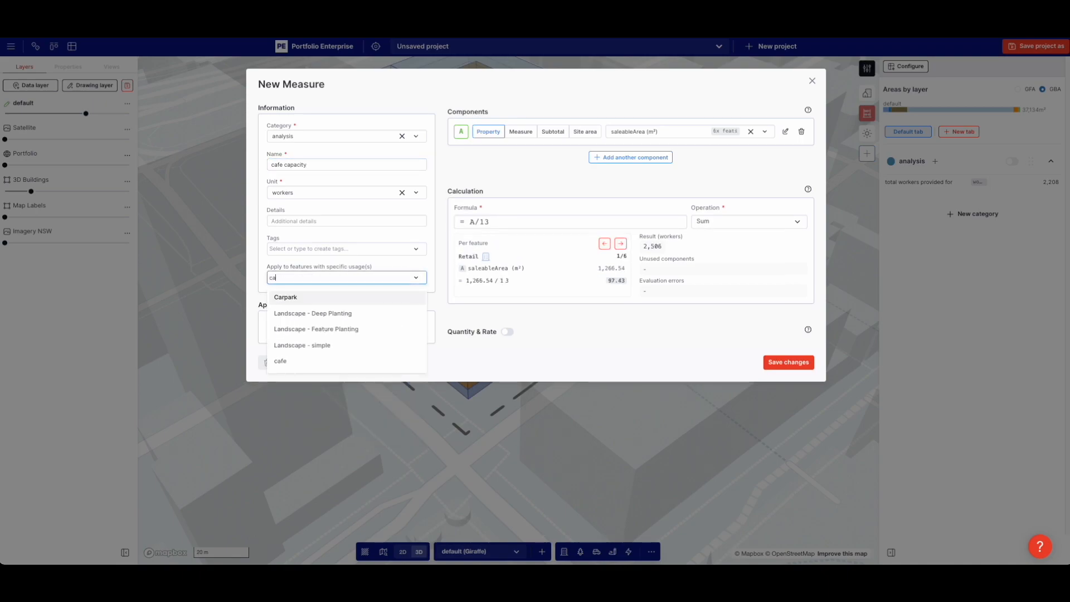
left_click(284, 361)
left_click(533, 181)
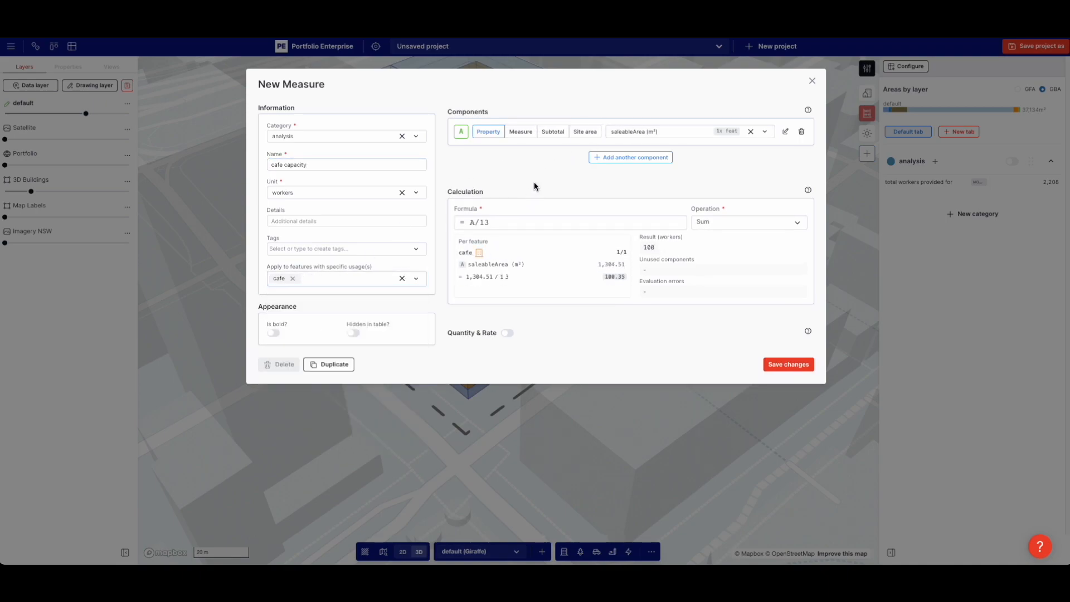
double_click(510, 222)
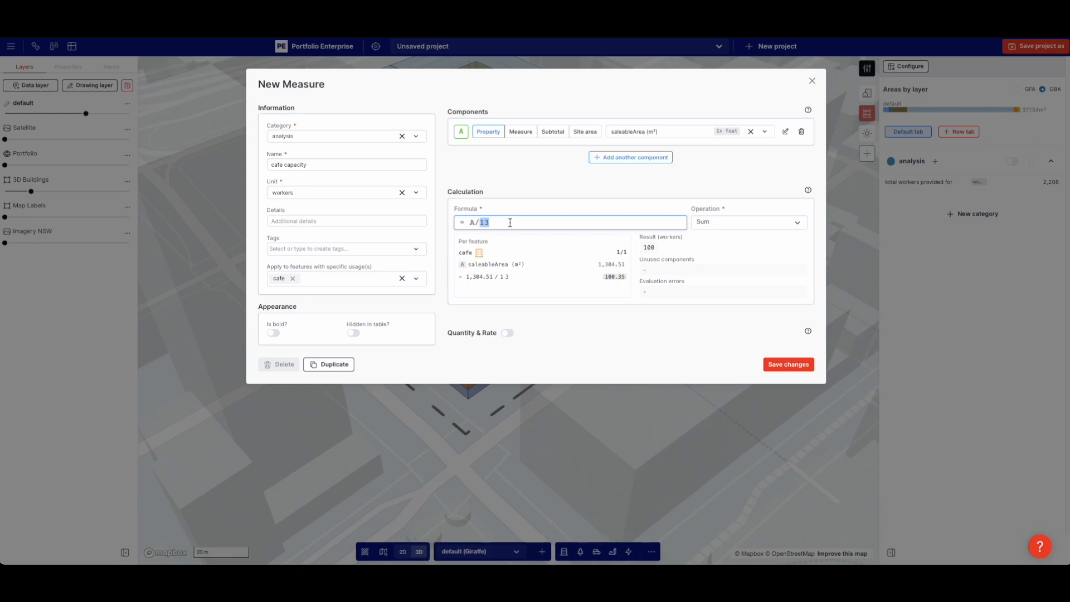
key("BackSpace")
left_click(534, 184)
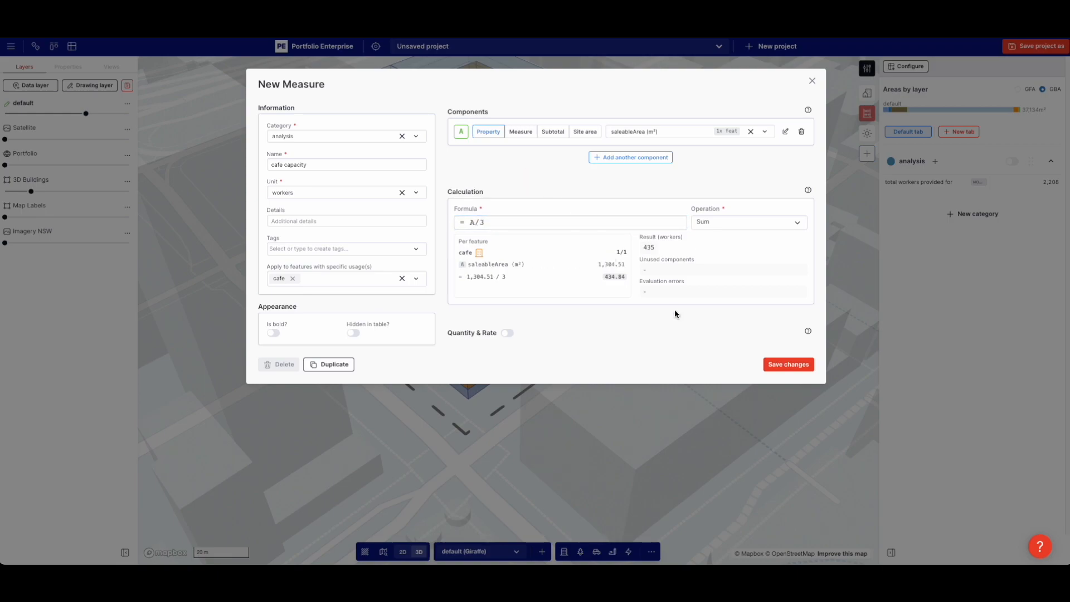
left_click(767, 365)
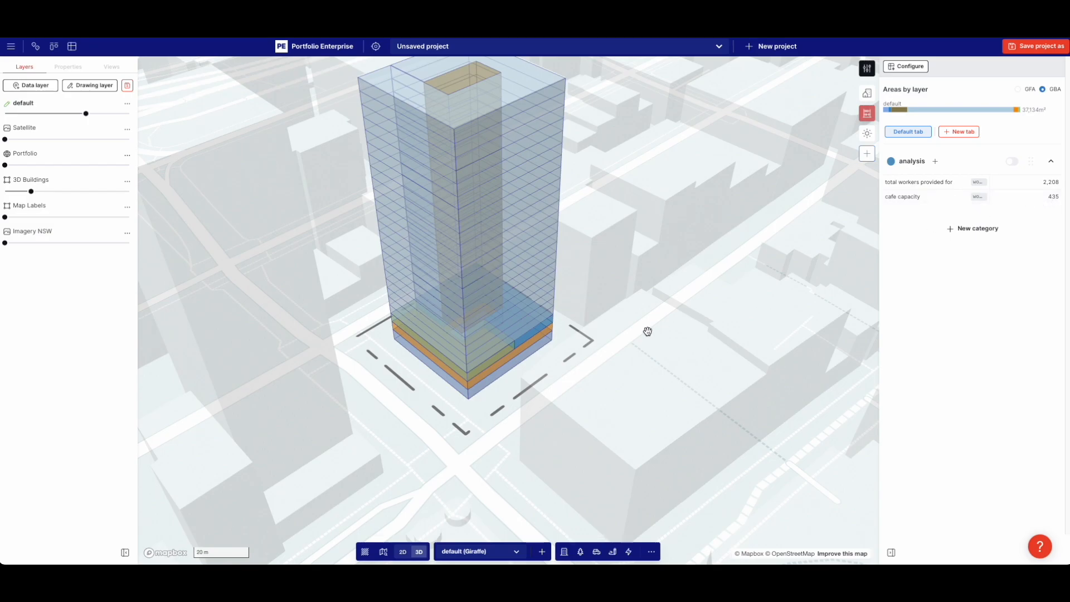
Duplicate the cafe capacity measure and rename the copy 'required cafe capacity'
left_click(897, 200)
left_click(330, 364)
triple_click(309, 164)
type("required cafe capacity")
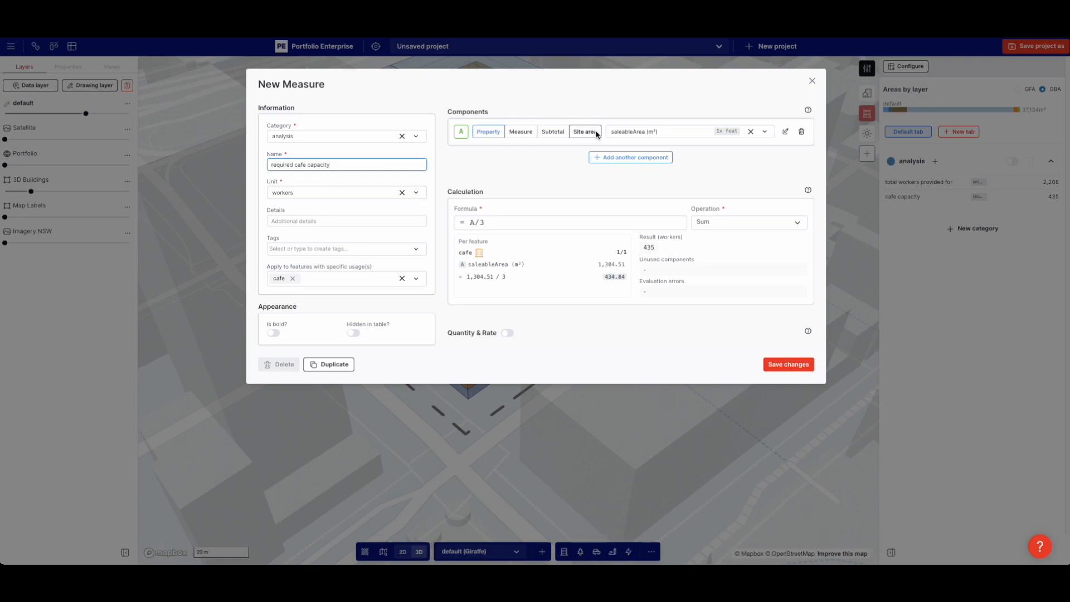
Base it on the total workers provided for measure with formula A*0.5*0.5*0.5, and save
left_click(517, 134)
left_click(630, 131)
type("wo")
left_click(646, 165)
double_click(556, 216)
key("BackSpace")
key("BackSpace")
key("BackSpace")
type("A*0.5*0.5*0.5")
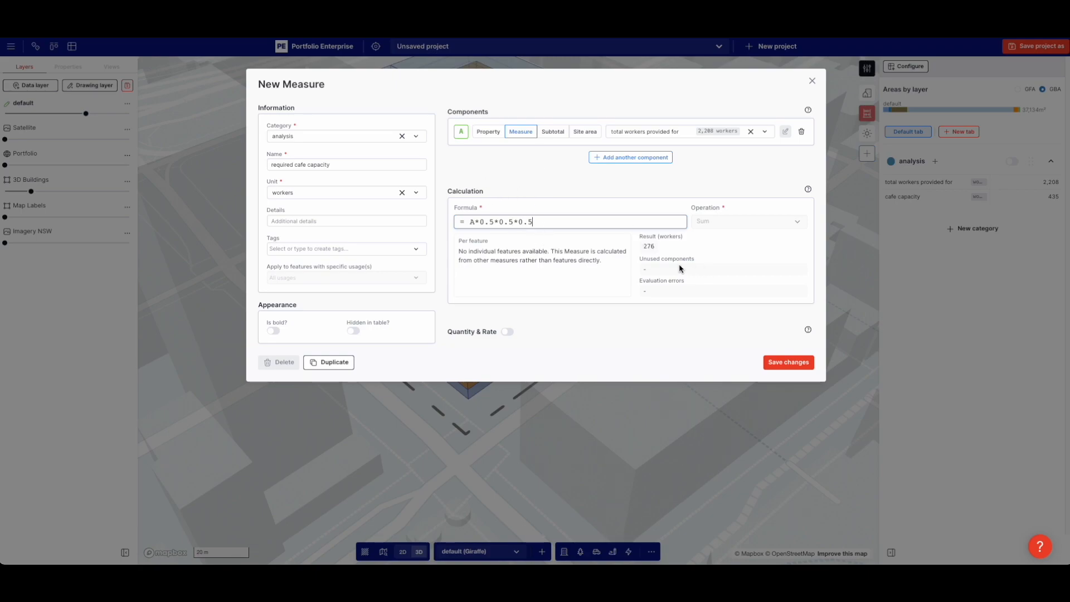
left_click(788, 362)
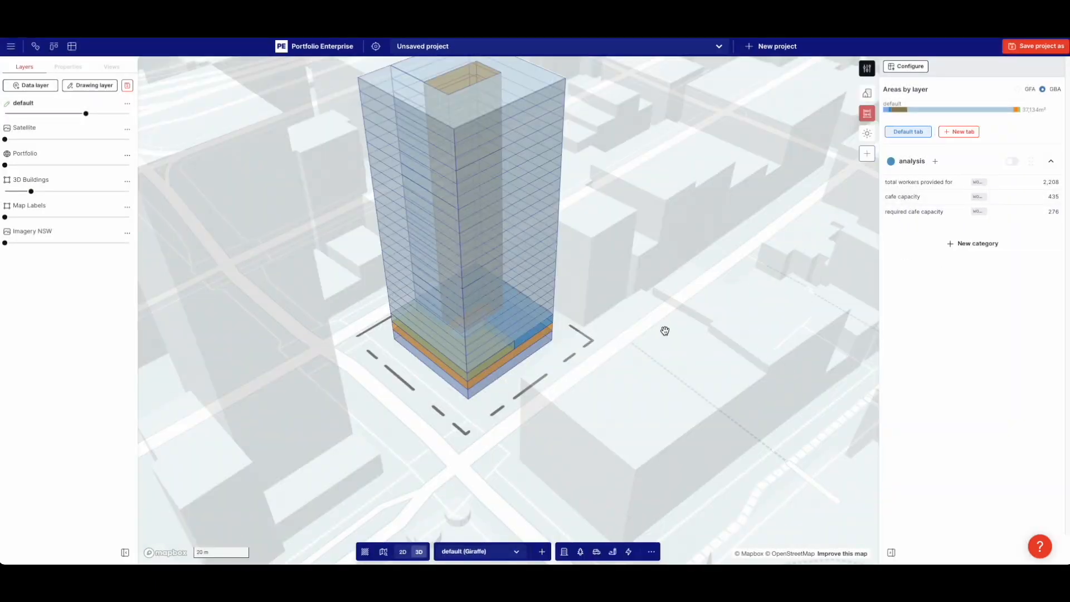
Trial shrinking the chill zone footprint to 266 m², check cafe capacity, then undo the edits
scroll(470, 366, "up", 5)
double_click(471, 377)
left_click_drag(503, 341, 475, 382)
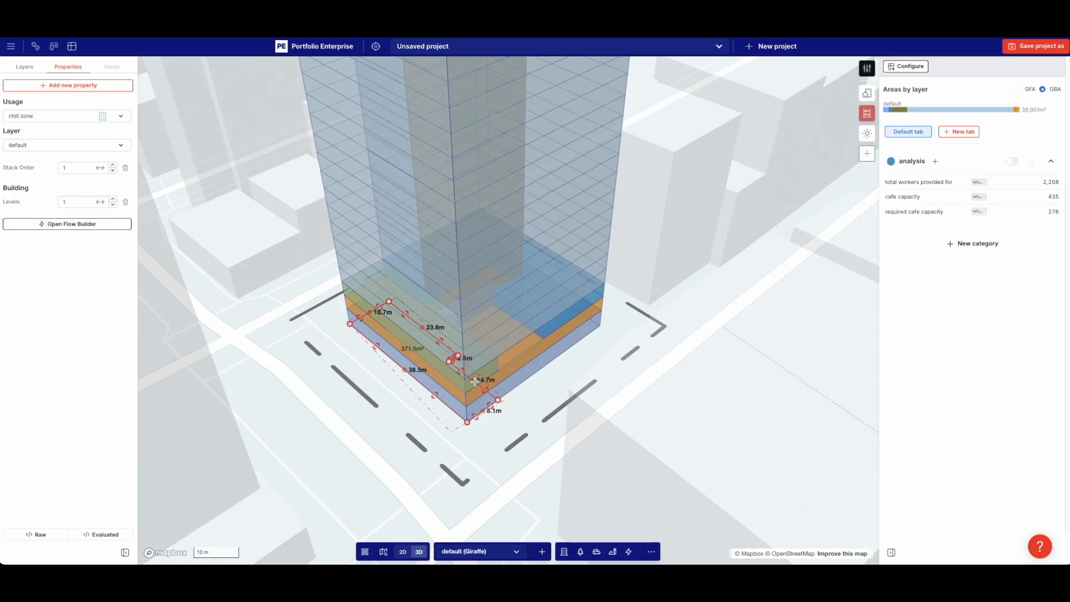
left_click_drag(374, 324, 390, 340)
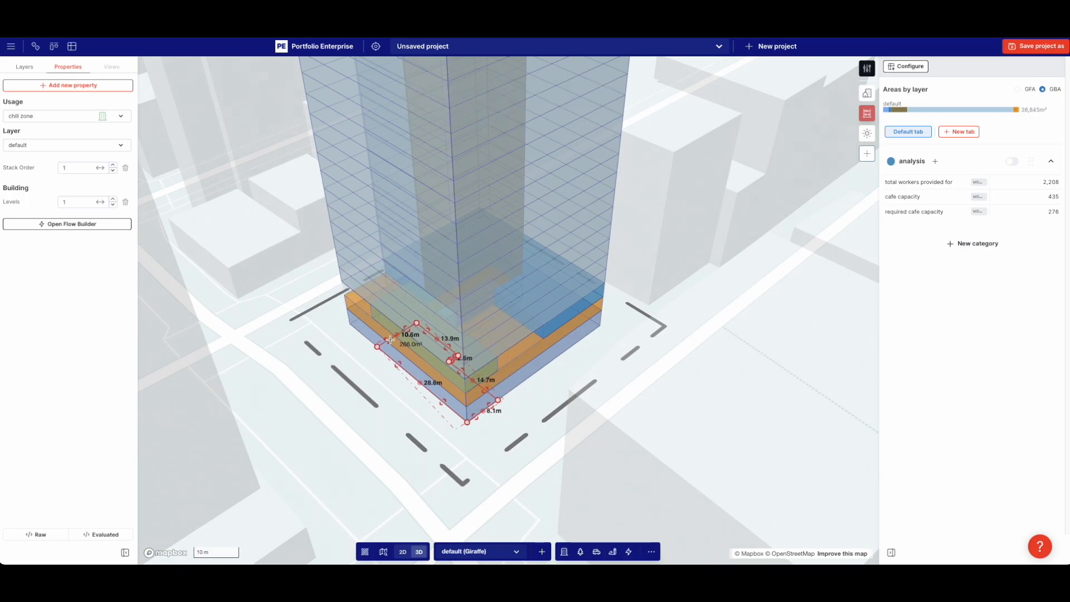
left_click(903, 197)
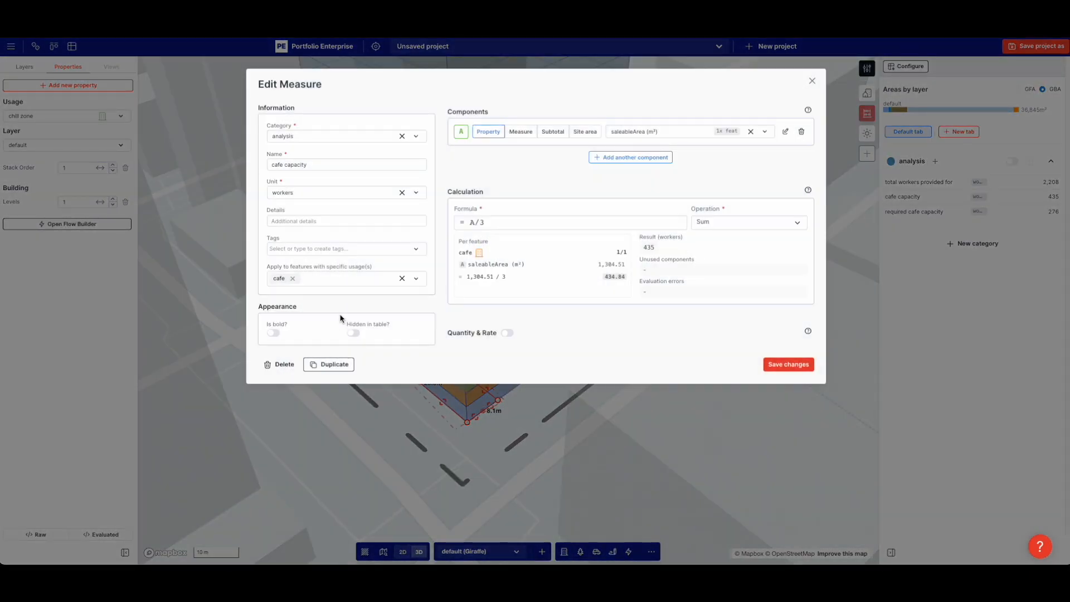
left_click(370, 438)
key("ctrl+z")
key("ctrl+z")
left_click(572, 448)
Reshape the orange cafe footprint into an L shape of about 800 m²
left_click(554, 339)
left_click_drag(379, 313, 528, 336)
left_click(468, 421)
key("Delete")
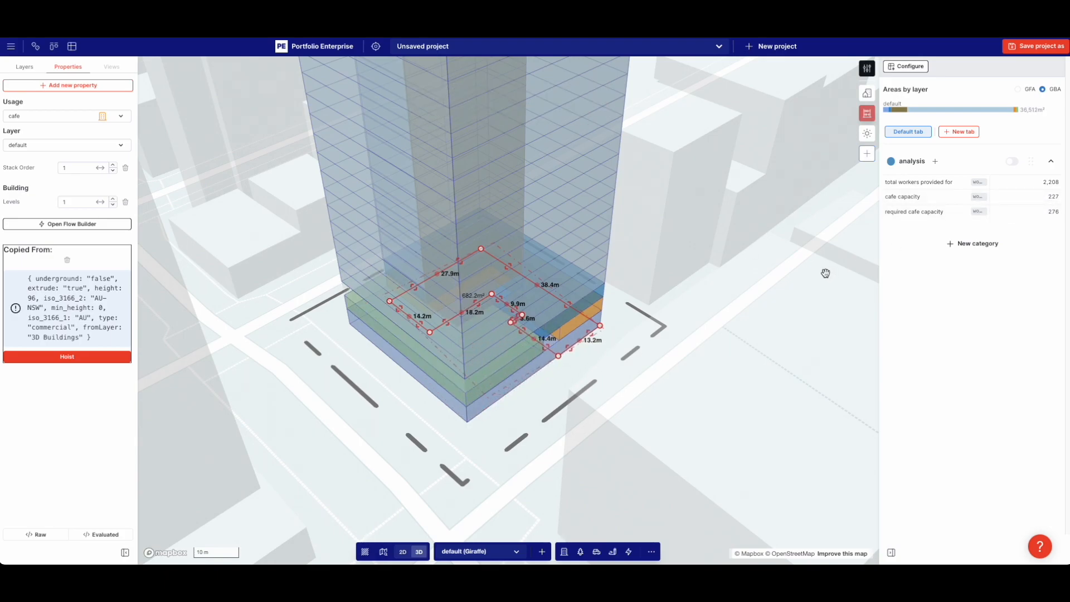
left_click_drag(524, 331, 479, 365)
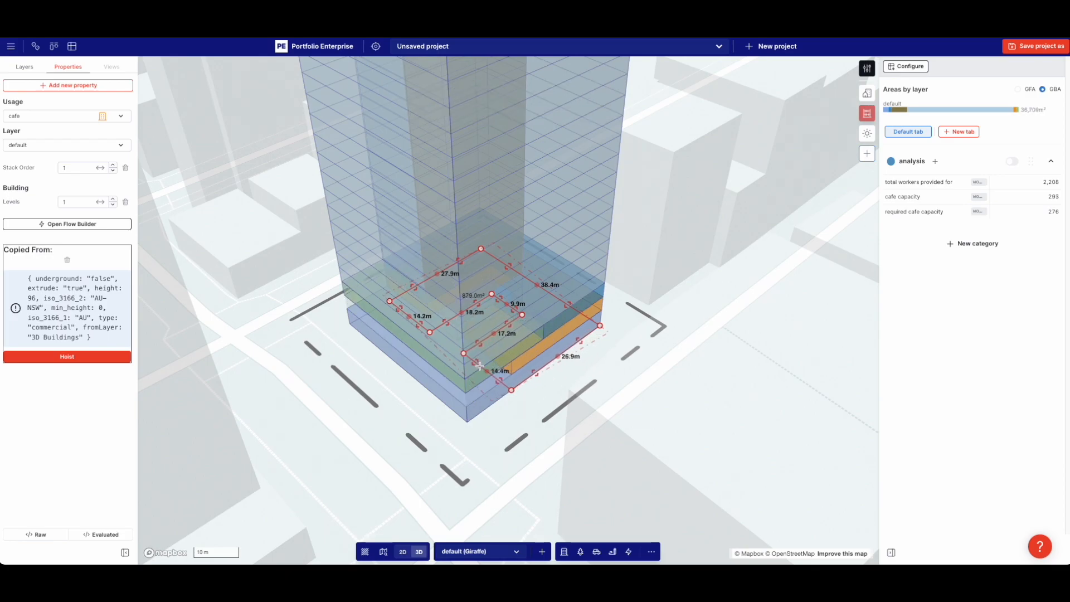
left_click(566, 414)
Duplicate the green chill zone shape and shrink the copy to 427 m²
left_click(470, 382)
key("ctrl+c")
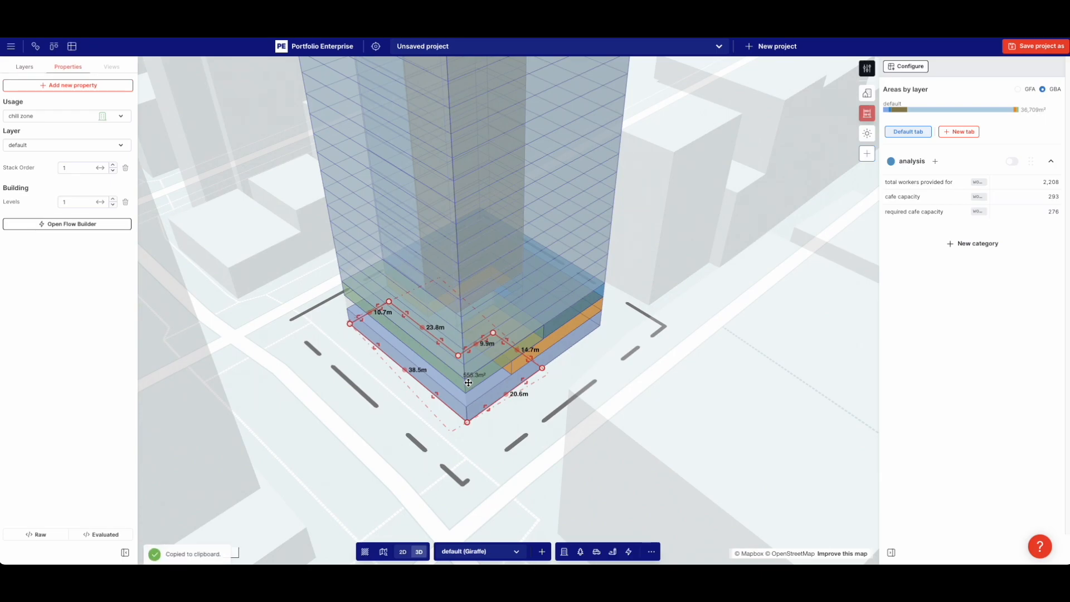
key("ctrl+v")
left_click_drag(508, 343, 482, 368)
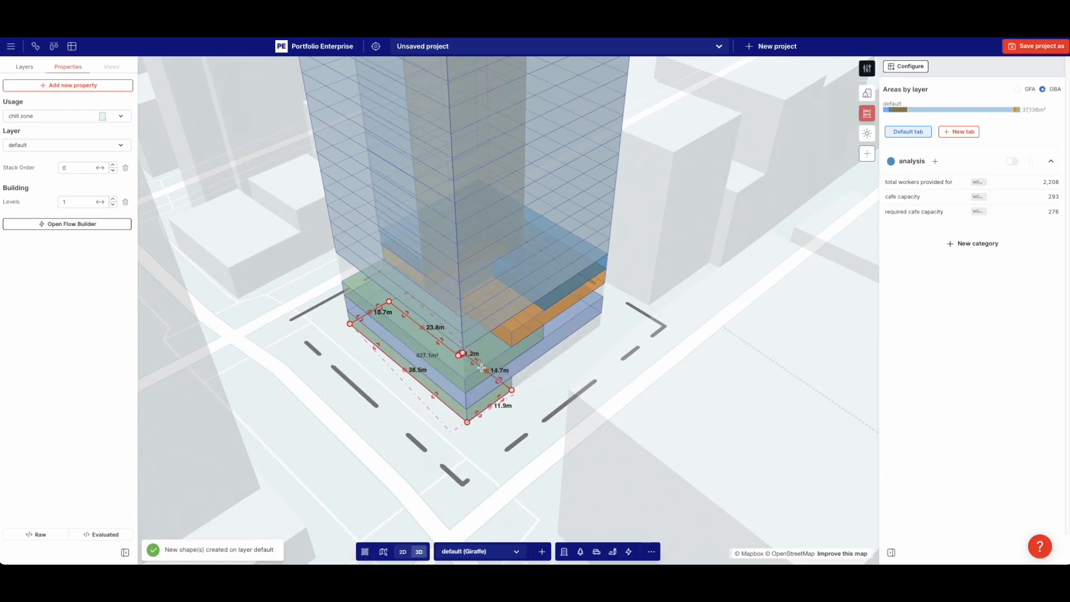
Check the Retail and L-shaped cafe footprints, then deselect everything
left_click(543, 353)
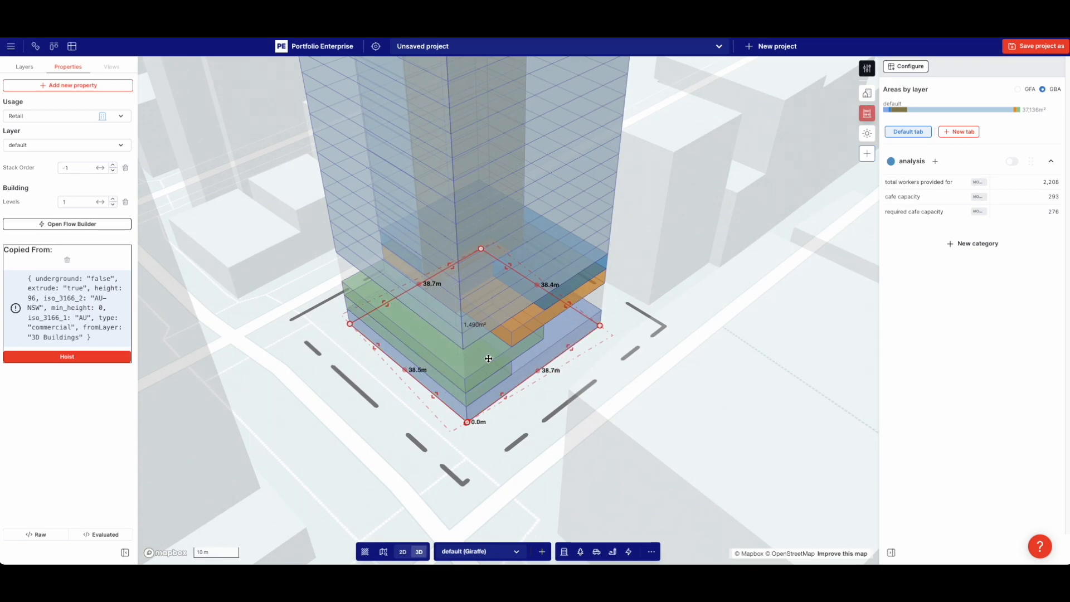
left_click(555, 313)
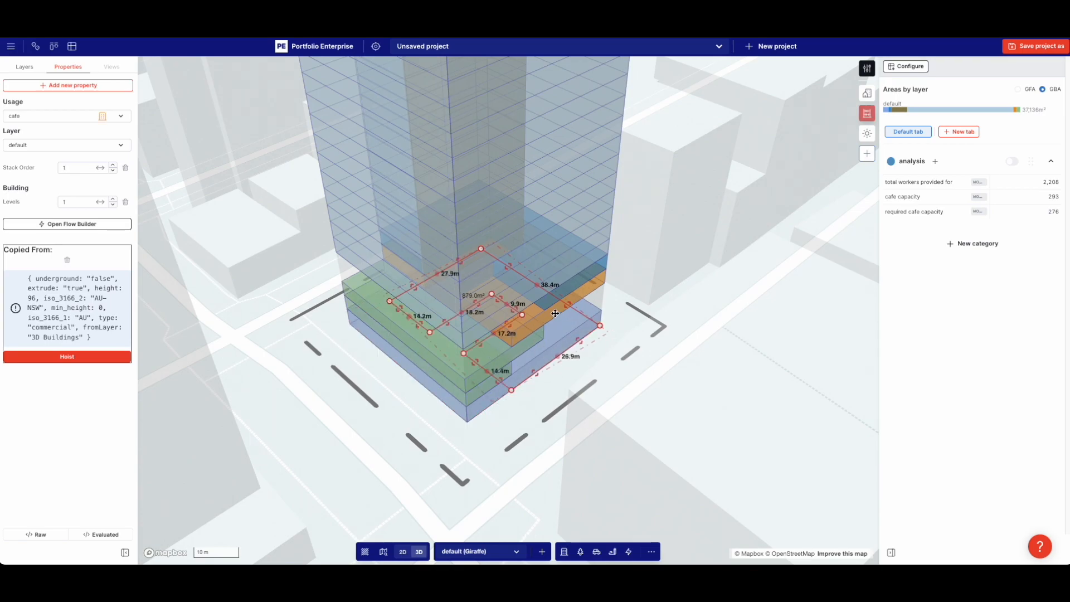
left_click(679, 365)
right_click_drag(679, 365, 169, 218)
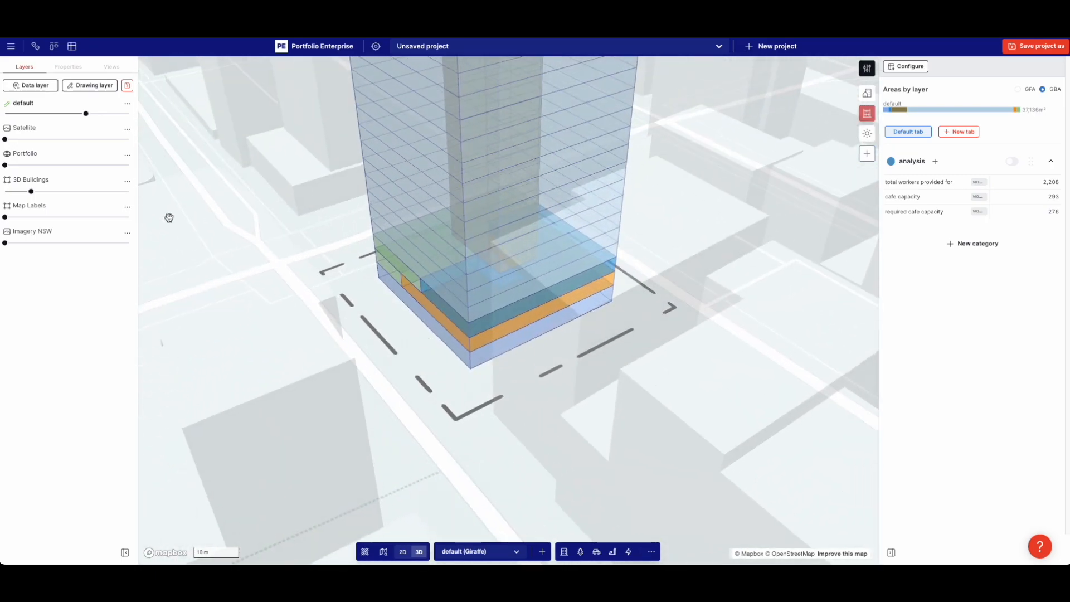
Make the default layer's building fully opaque and orbit around it to see the roof
left_click_drag(85, 114, 129, 113)
right_click_drag(346, 210, 563, 237)
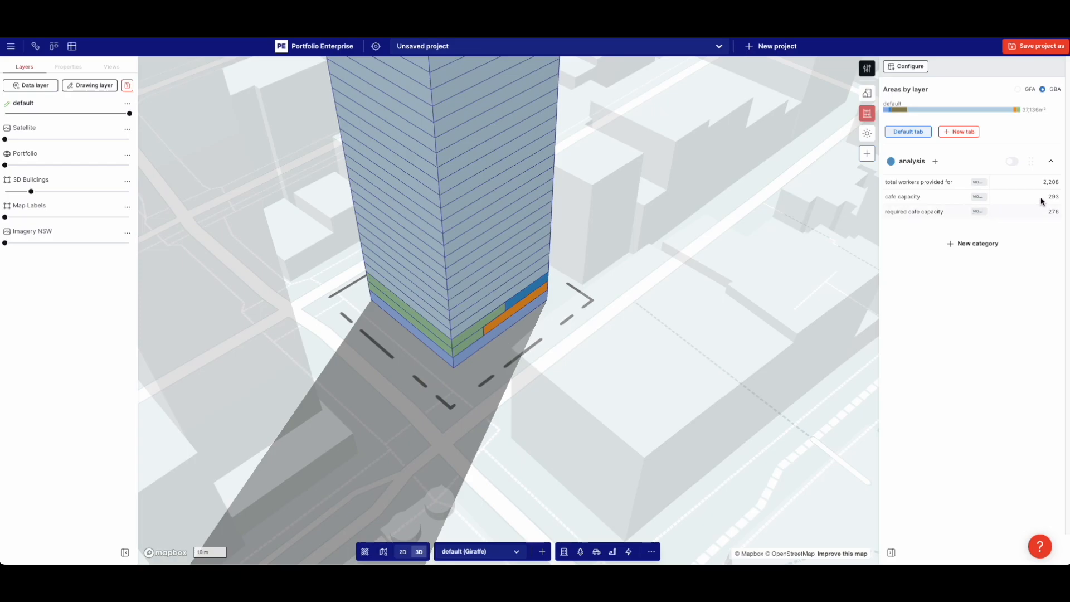
right_click_drag(503, 369, 312, 355)
scroll(312, 355, "down", 5)
right_click_drag(595, 348, 548, 351)
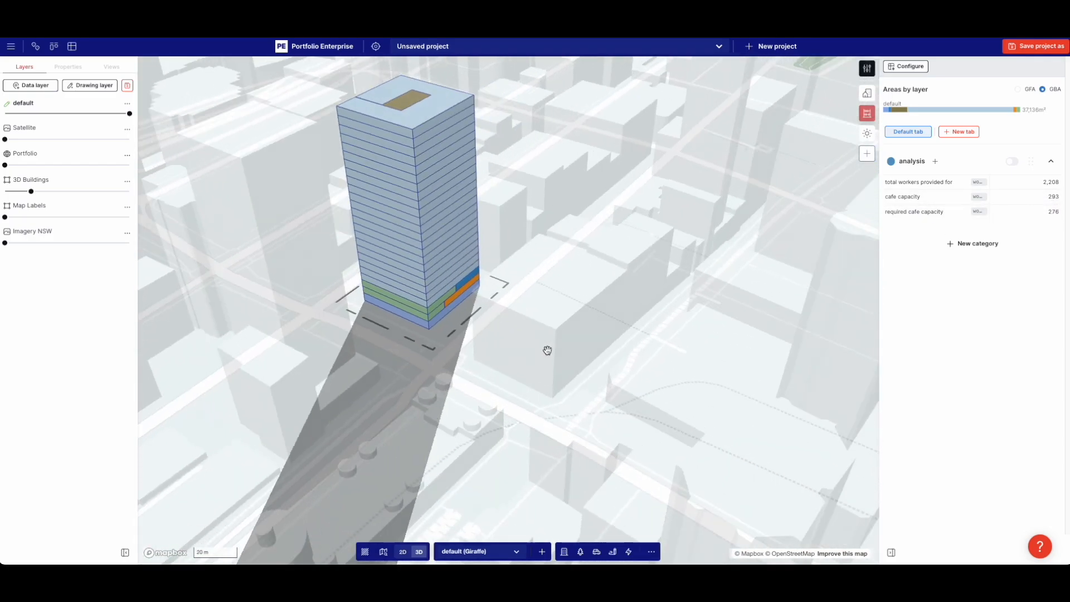
scroll(496, 316, "down", 3)
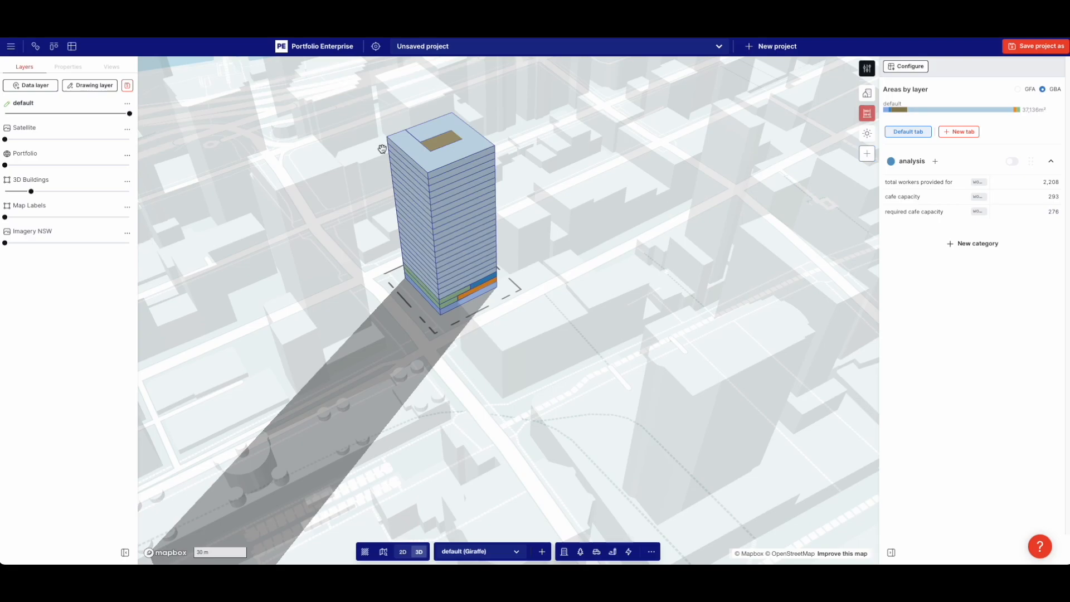
Settle the building at mostly opaque and view the tower from street level to rooftop, water behind
left_click_drag(129, 114, 206, 130)
right_click_drag(293, 189, 404, 191)
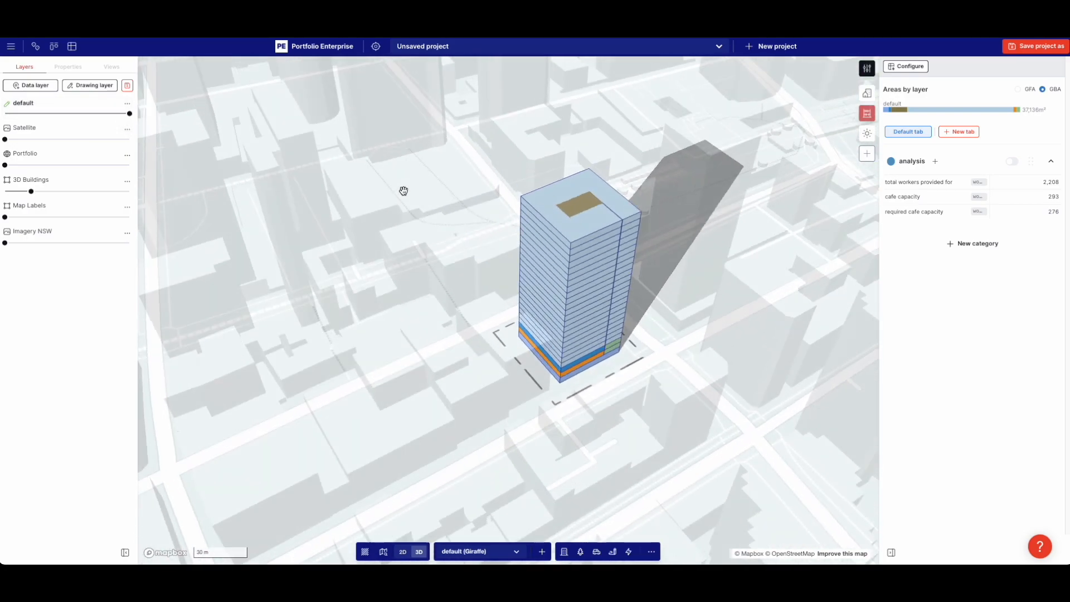
scroll(415, 202, "down", 5)
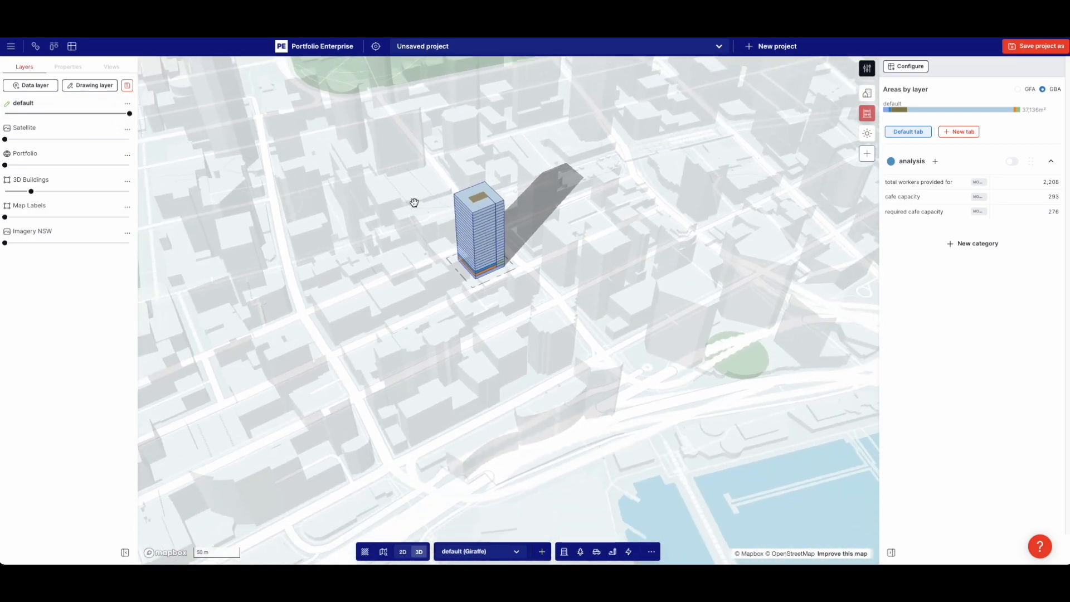
right_click_drag(525, 215, 450, 218)
right_click_drag(676, 299, 641, 263)
scroll(490, 308, "up", 4)
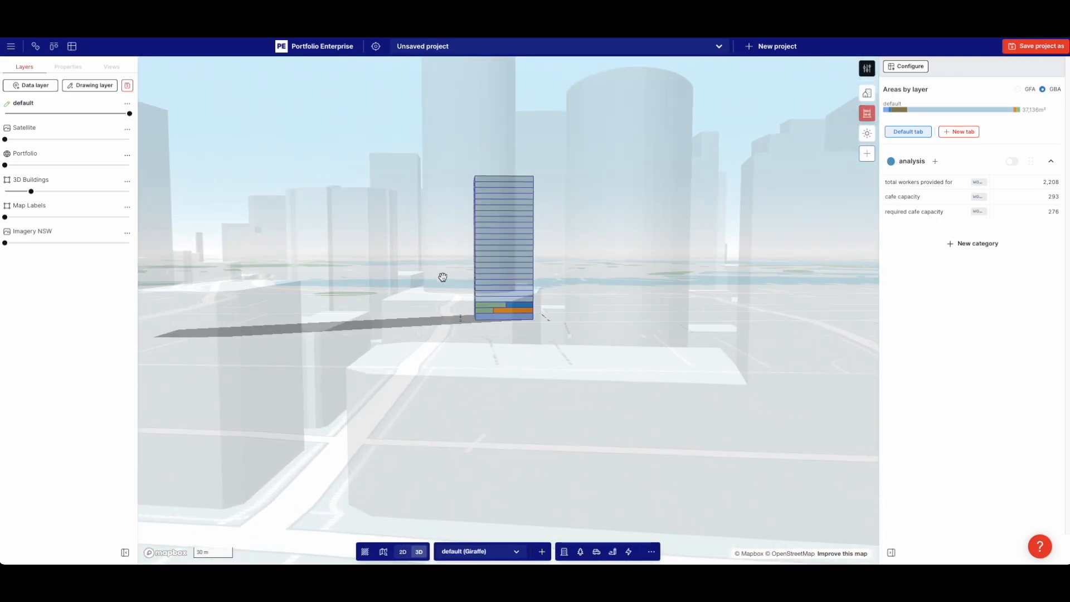
right_click_drag(442, 276, 459, 306)
left_click_drag(483, 289, 452, 279)
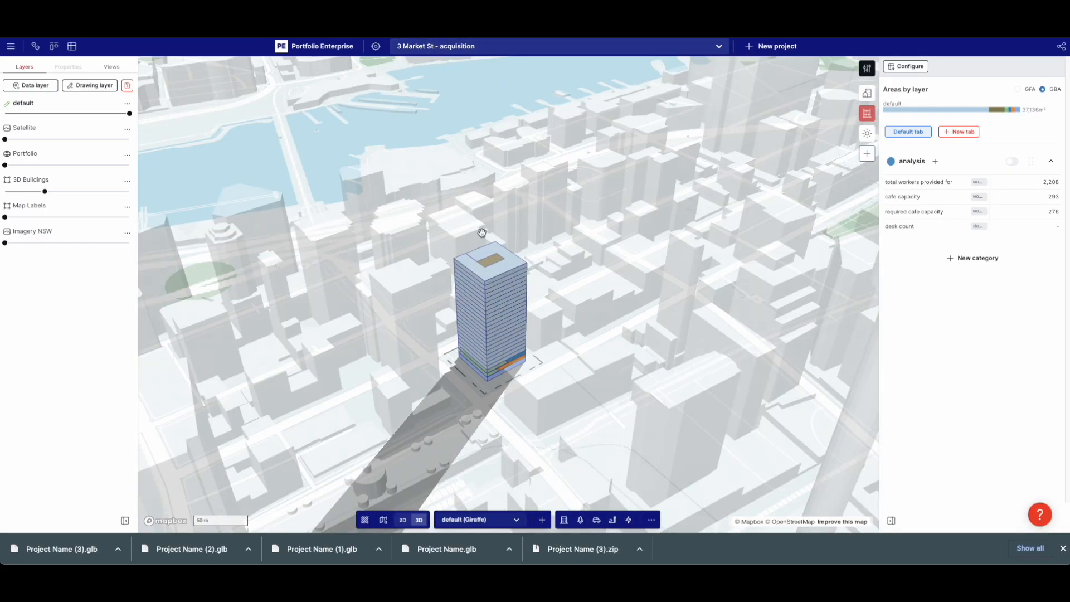
Zoom into the 3 Market St podium, select one podium level, then zoom back out to the tower
right_click_drag(488, 382, 514, 353)
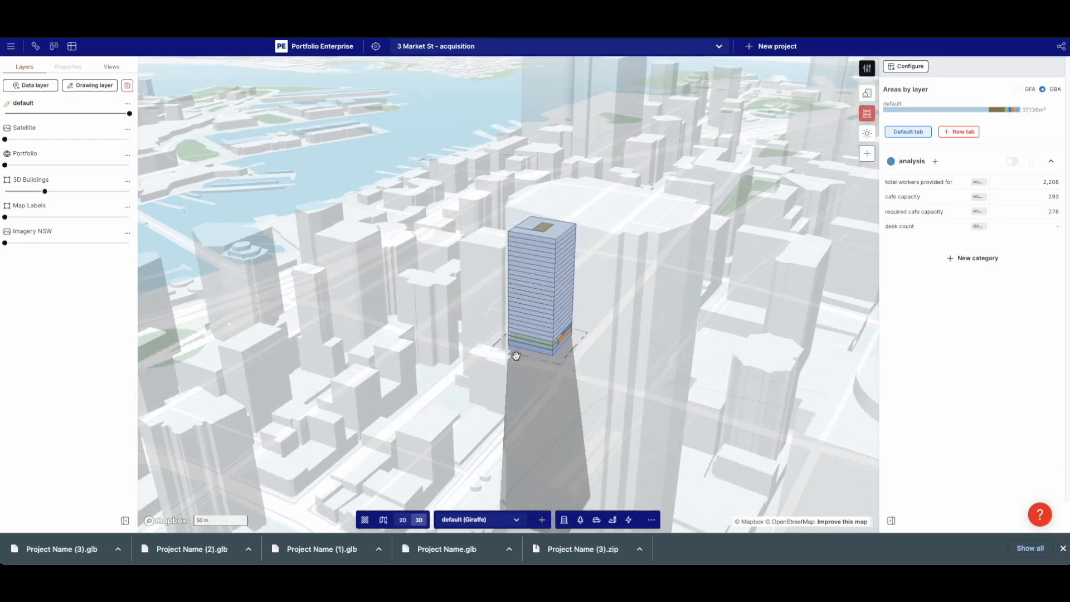
scroll(580, 352, "up", 5)
right_click_drag(593, 317, 576, 320)
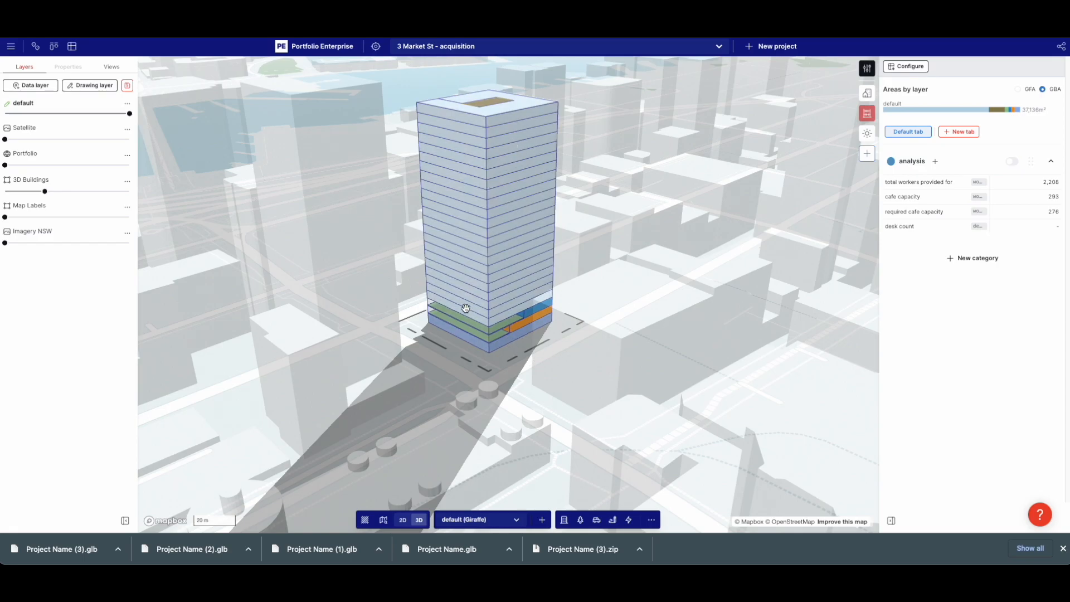
scroll(518, 341, "up", 5)
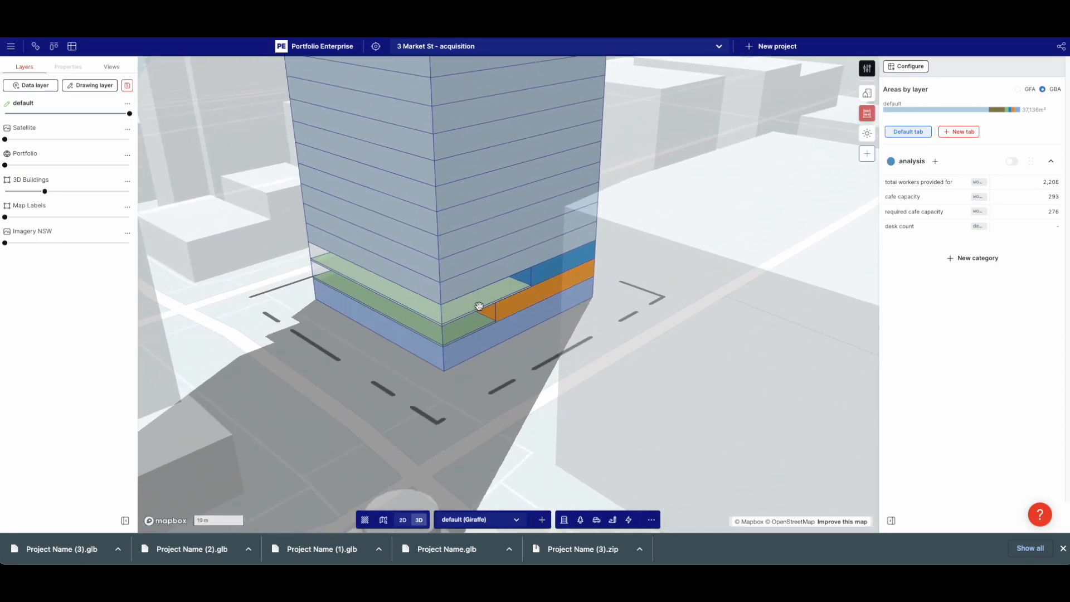
left_click(533, 274)
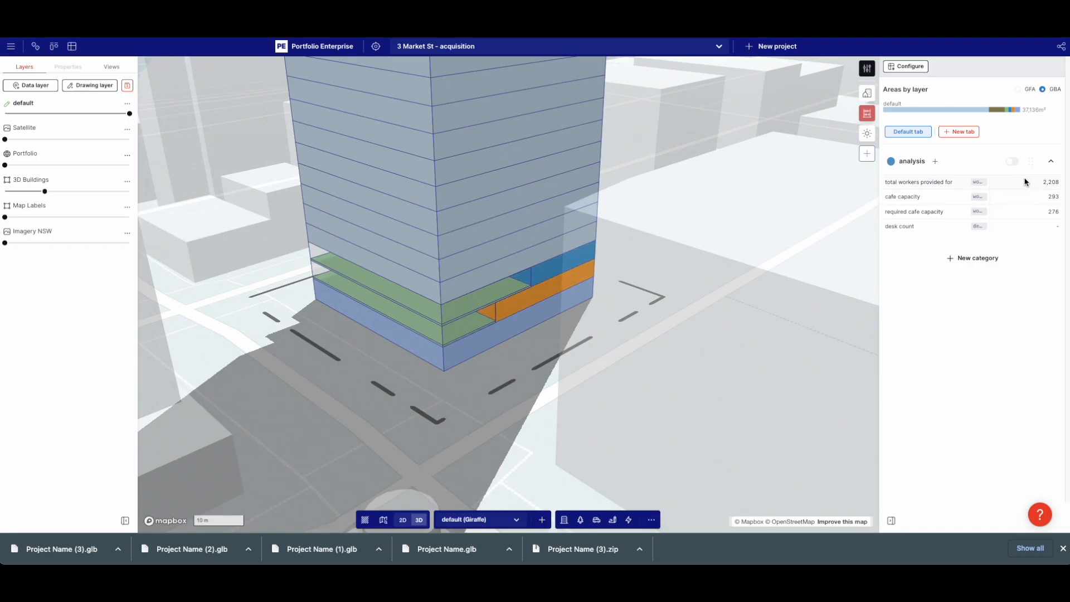
scroll(649, 344, "down", 5)
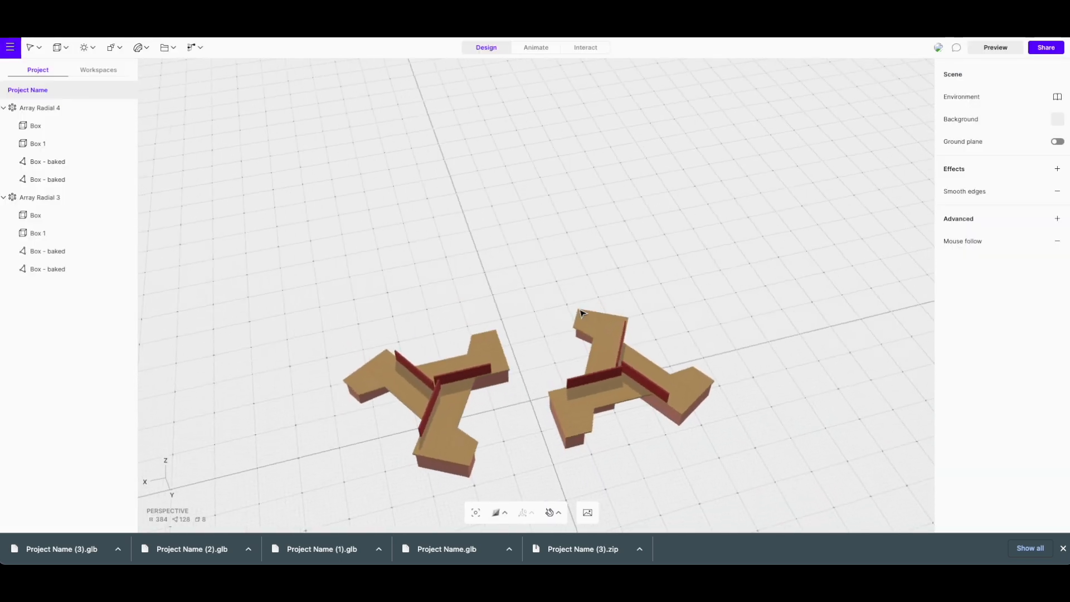
Rotate the left radial desk cluster, Array Radial 4, about 30 degrees from a top-down view
right_click_drag(582, 313, 680, 418)
right_click_drag(592, 444, 518, 410)
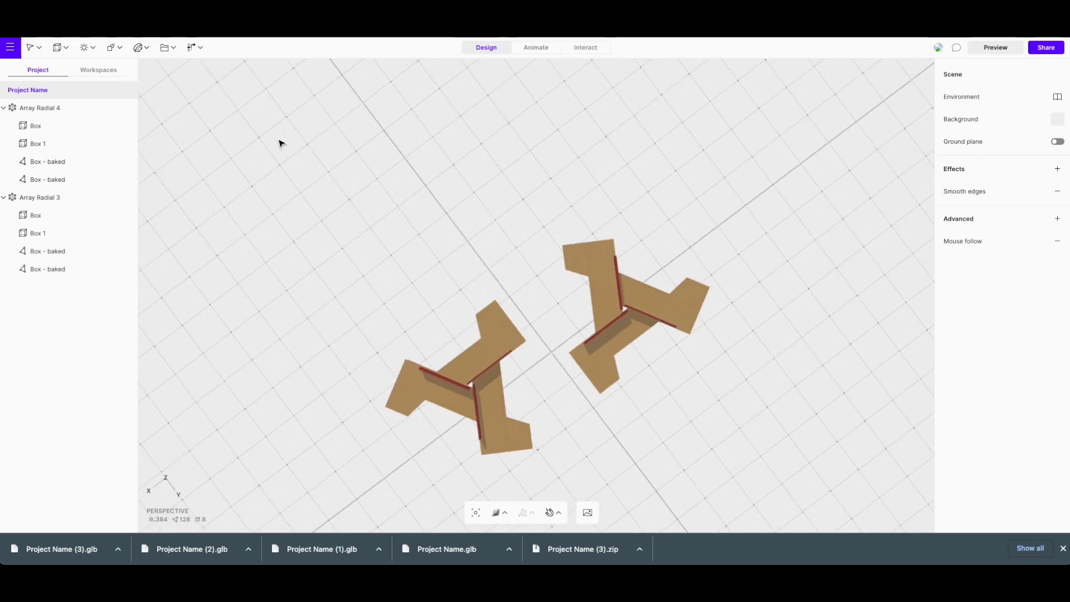
right_click_drag(514, 233, 436, 252)
left_click(474, 343)
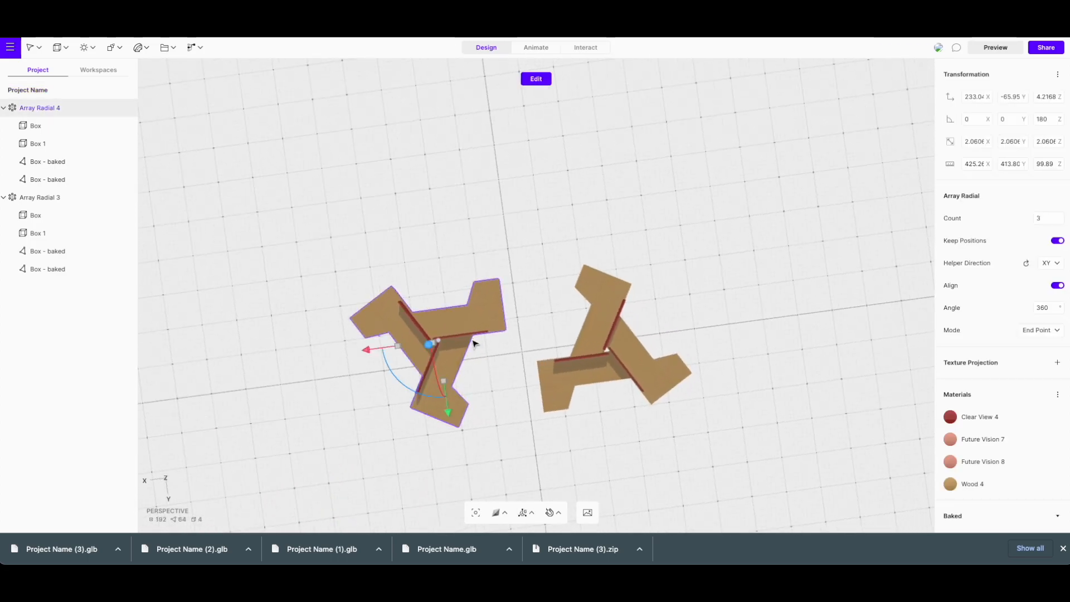
left_click_drag(413, 403, 435, 400)
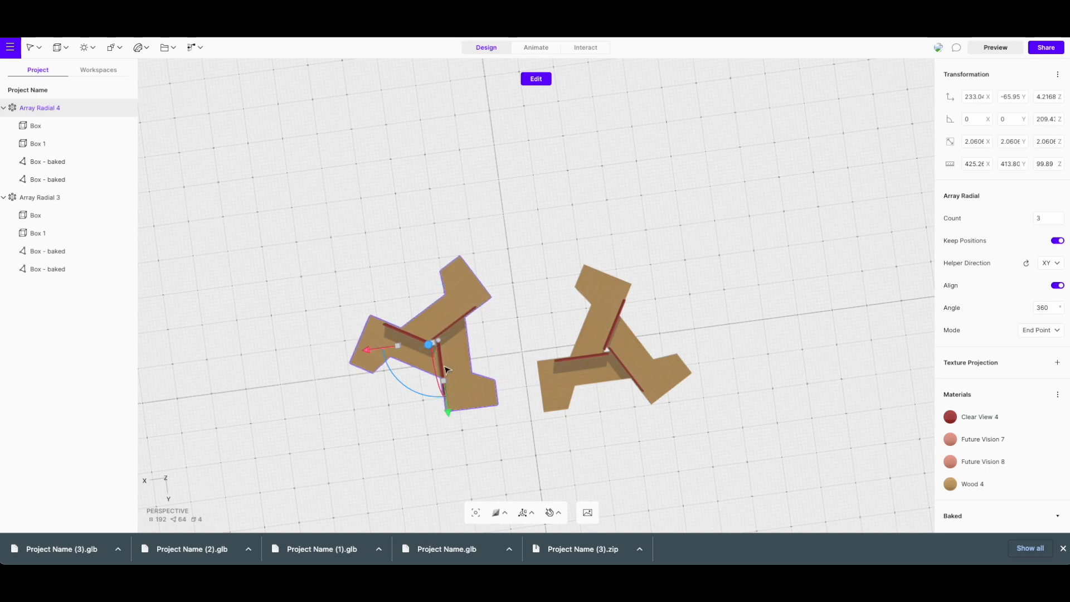
left_click_drag(449, 400, 443, 416)
Rotate Array Radial 3 about 30.5° on Z and nudge the two clusters slightly further apart
left_click(609, 399)
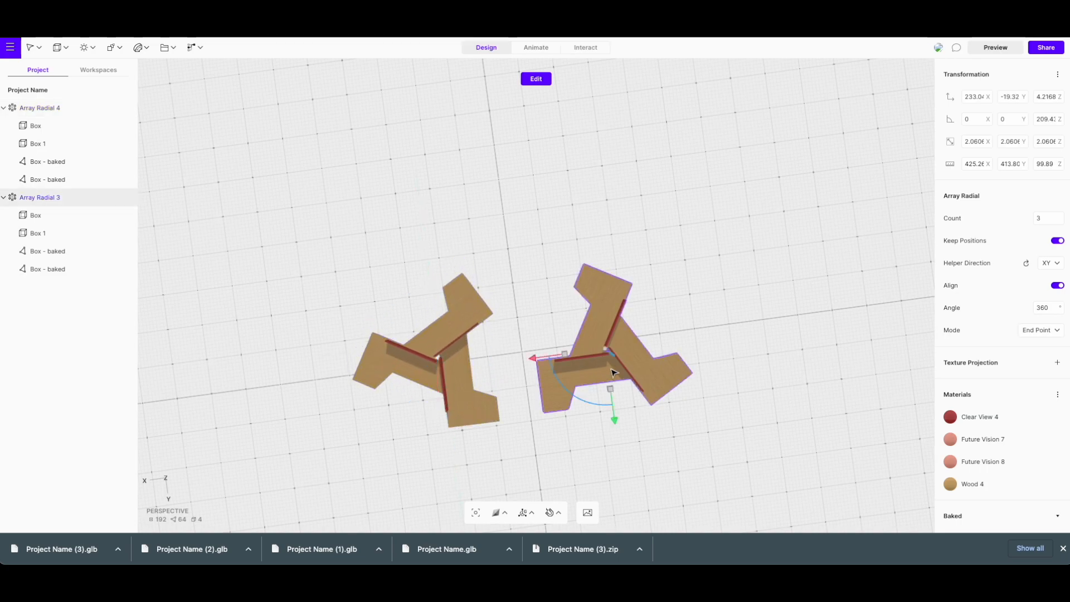
mouse_move(609, 399)
left_mouse_down()
mouse_move(615, 413)
mouse_move(613, 395)
left_mouse_up()
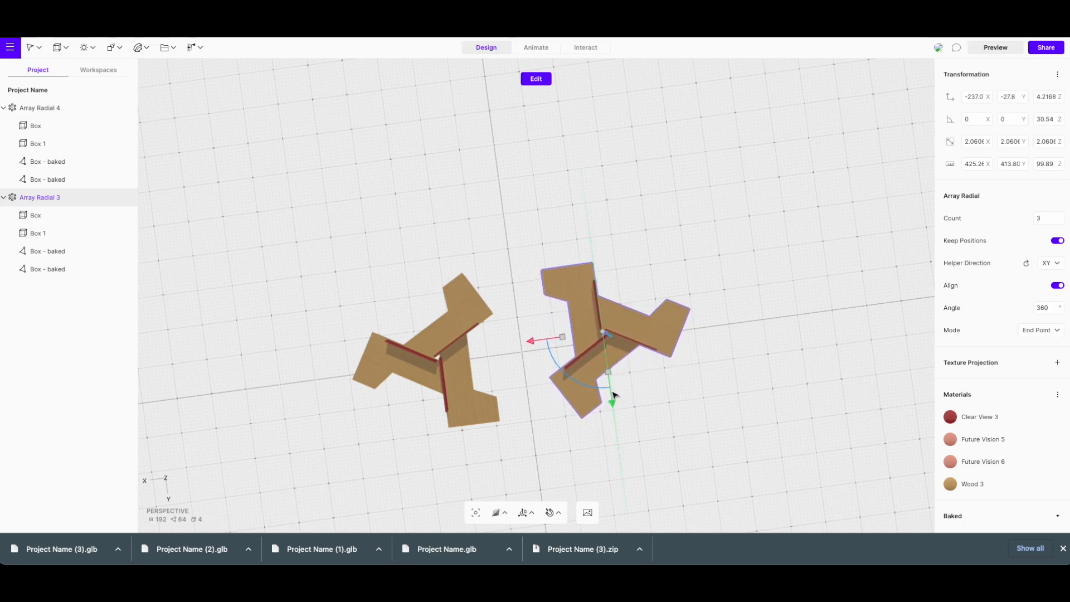
left_click_drag(530, 341, 535, 342)
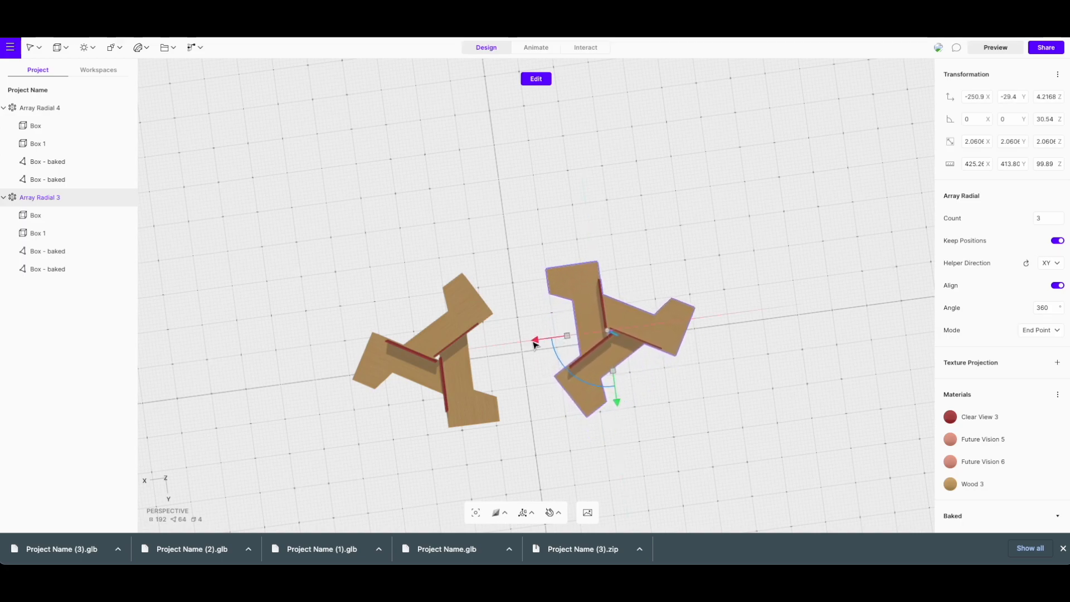
left_click(421, 377)
left_click_drag(410, 369, 360, 369)
left_click(659, 339)
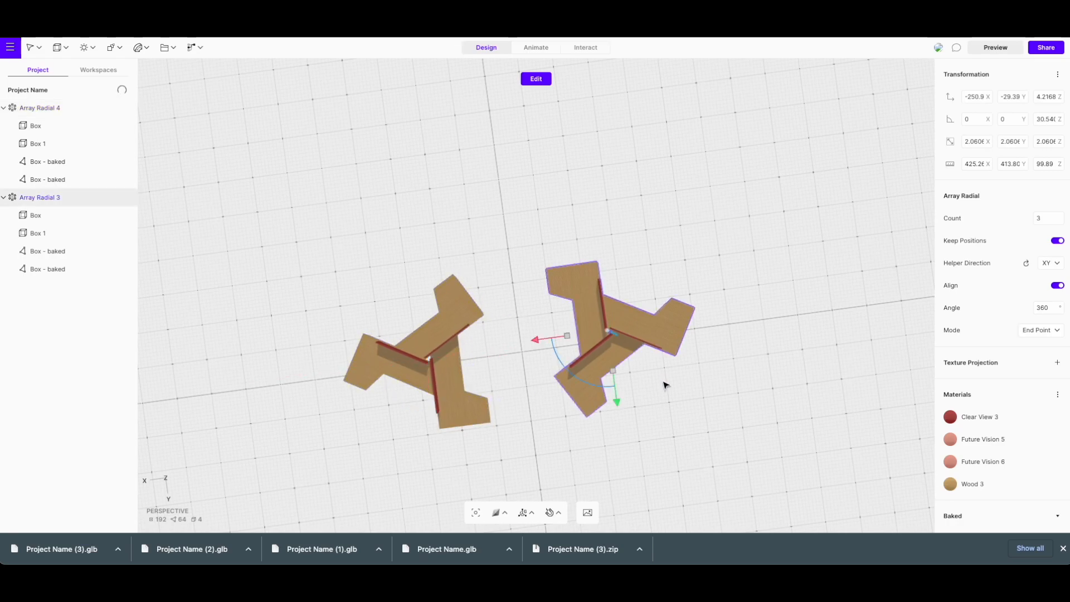
right_click_drag(664, 385, 332, 279)
left_click(688, 302)
Export the Spline desk cluster scene in GLB format as Project Name (4).glb
right_click_drag(688, 302, 617, 336)
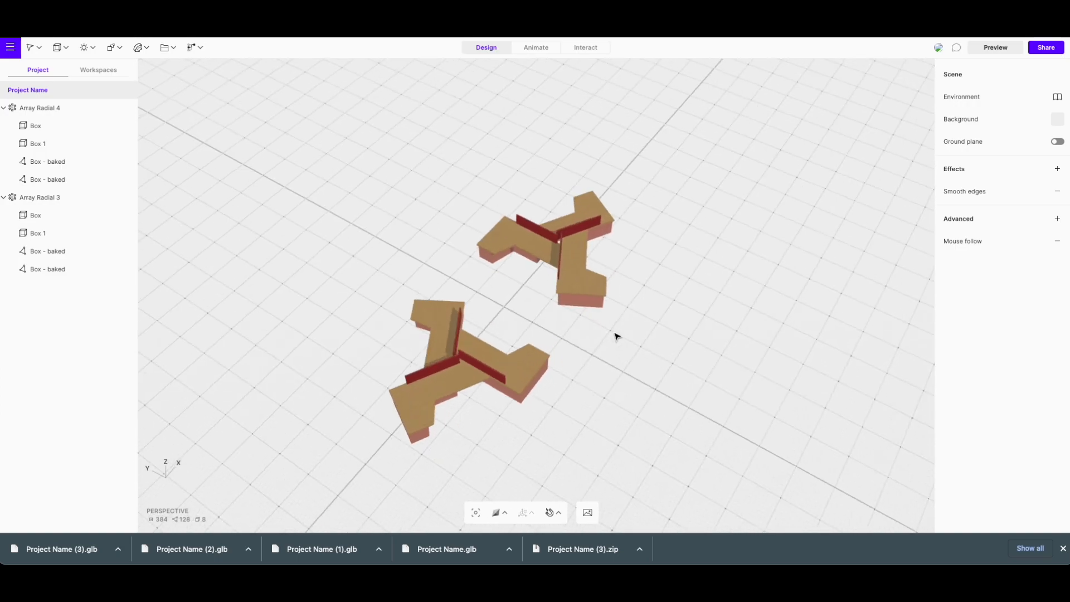
left_click(10, 47)
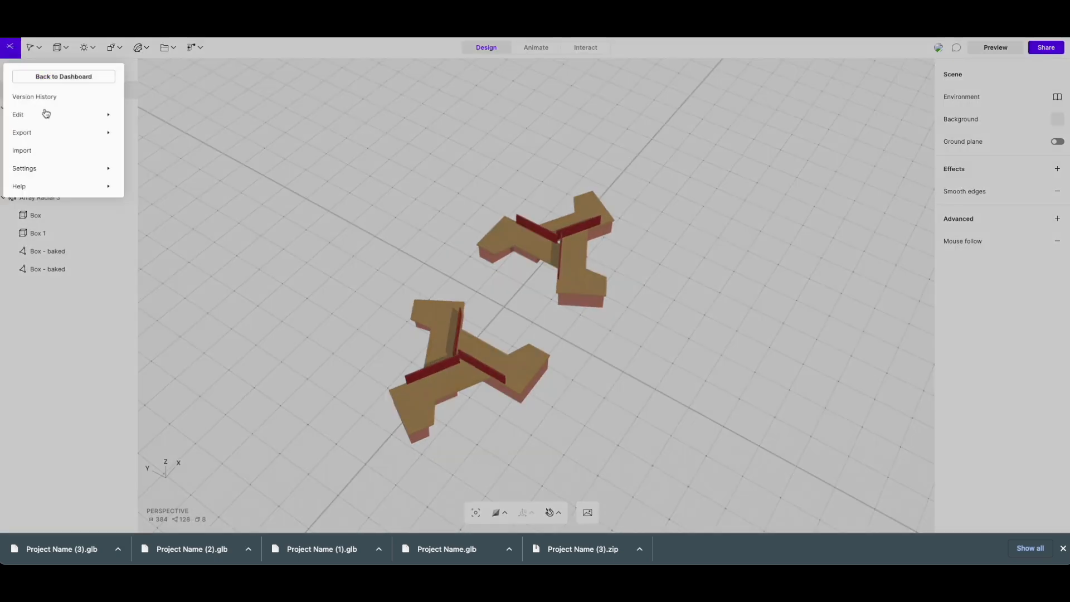
mouse_move(84, 133)
left_click(215, 272)
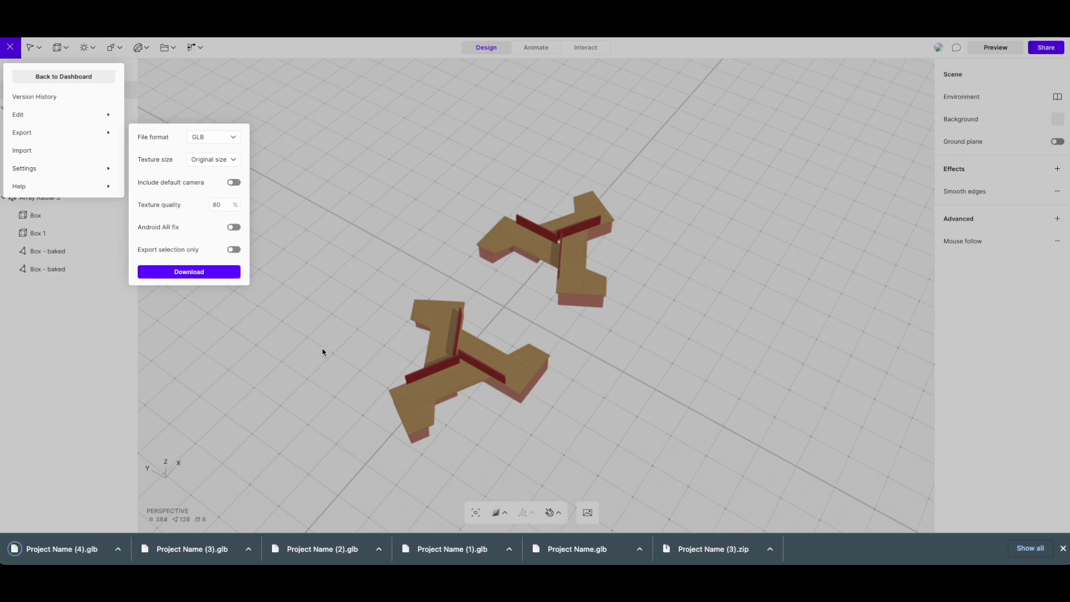
left_click(322, 354)
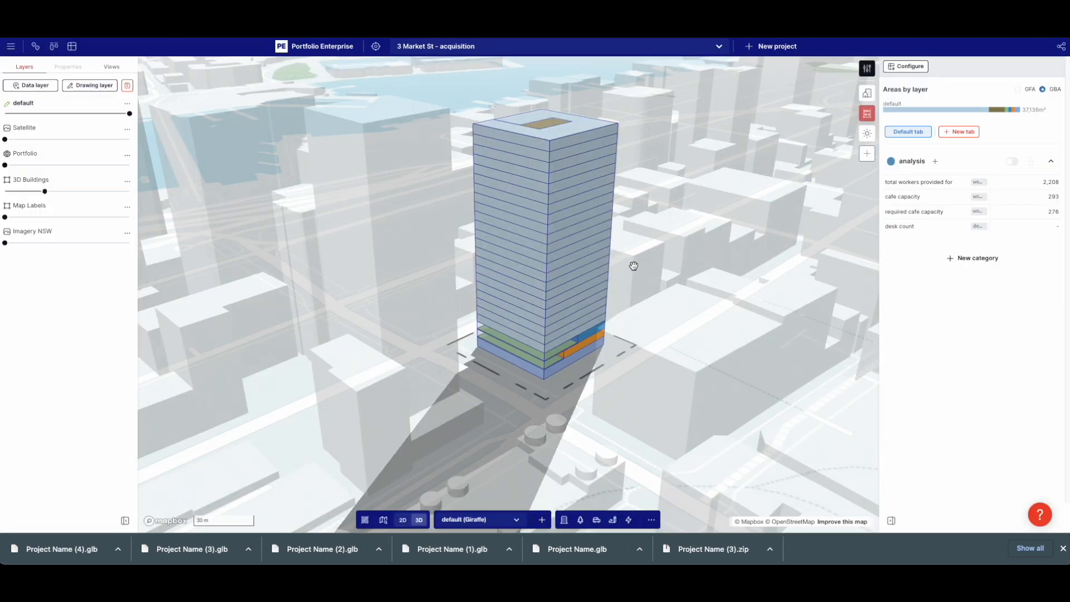
right_click_drag(633, 266, 697, 327)
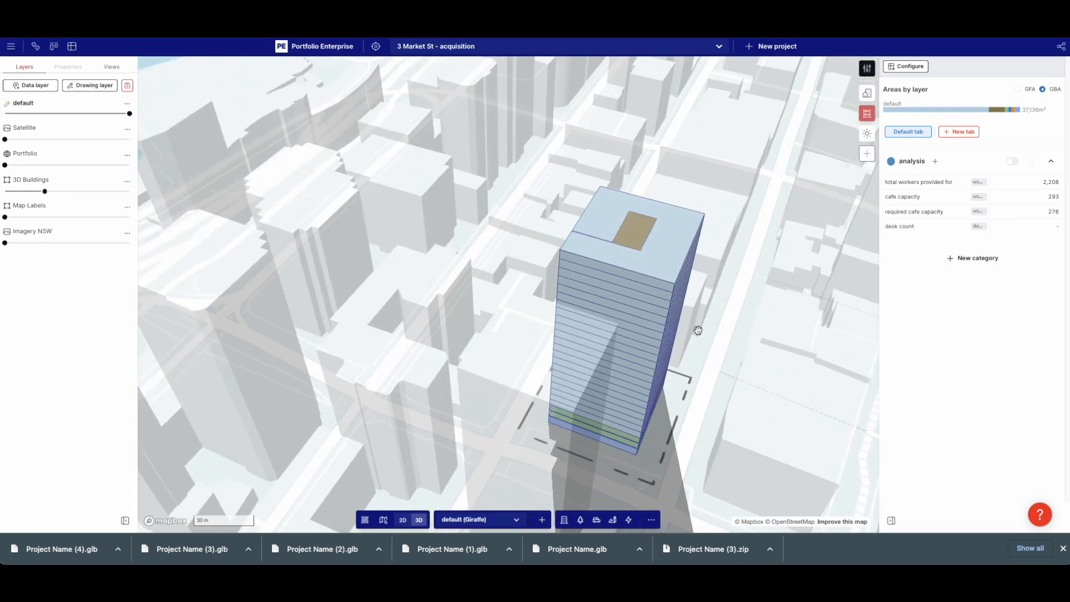
Duplicate the tower's Commercial shape and move the copy off to stand separately
left_click_drag(697, 327, 563, 305)
scroll(546, 251, "up", 4)
scroll(547, 249, "up", 3)
scroll(550, 245, "down", 5)
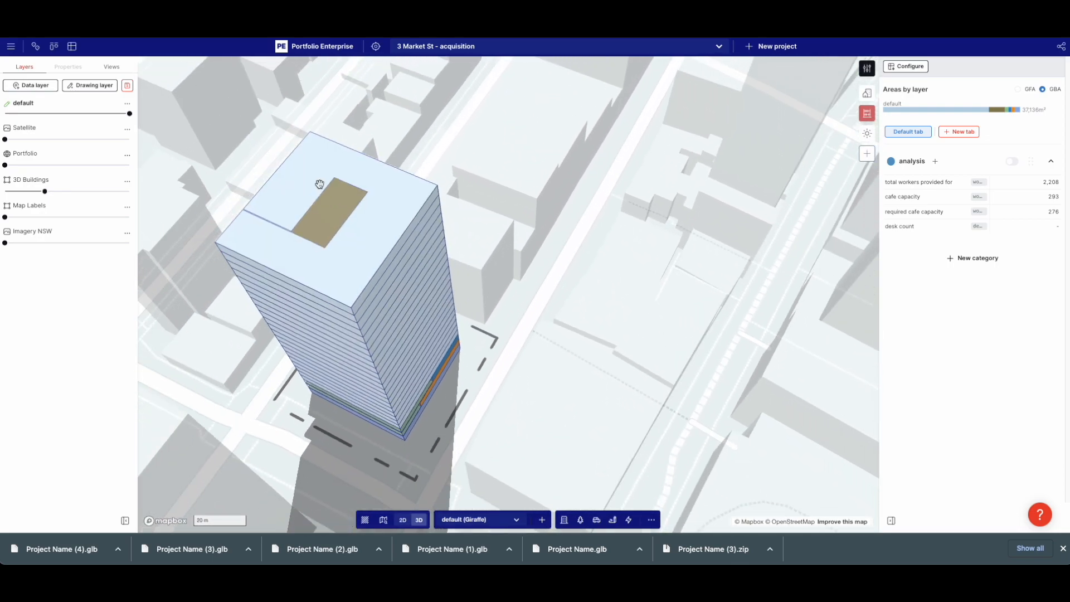
left_click(355, 181)
key("ctrl+c")
key("ctrl+v")
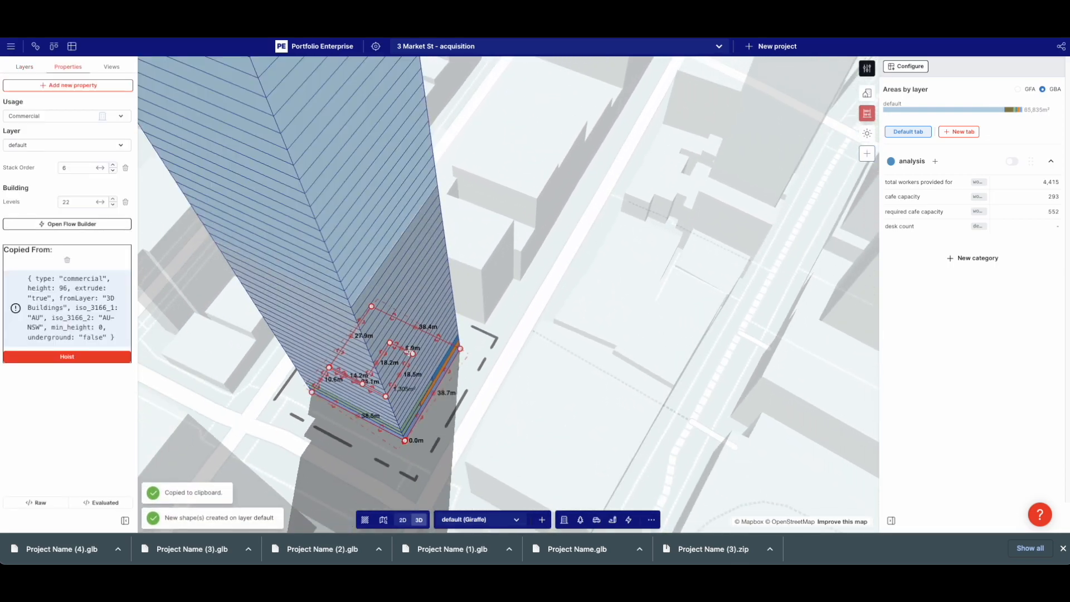
left_click_drag(428, 349, 464, 200)
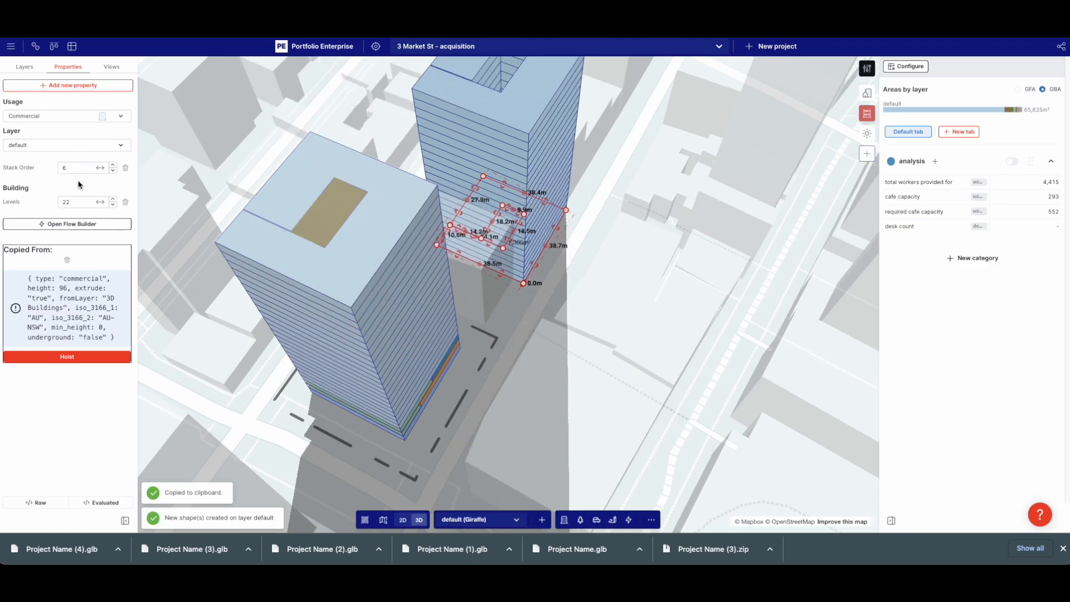
Set the copy's Levels to 0 and zoom in on it in a flat top-down view
left_click(83, 202)
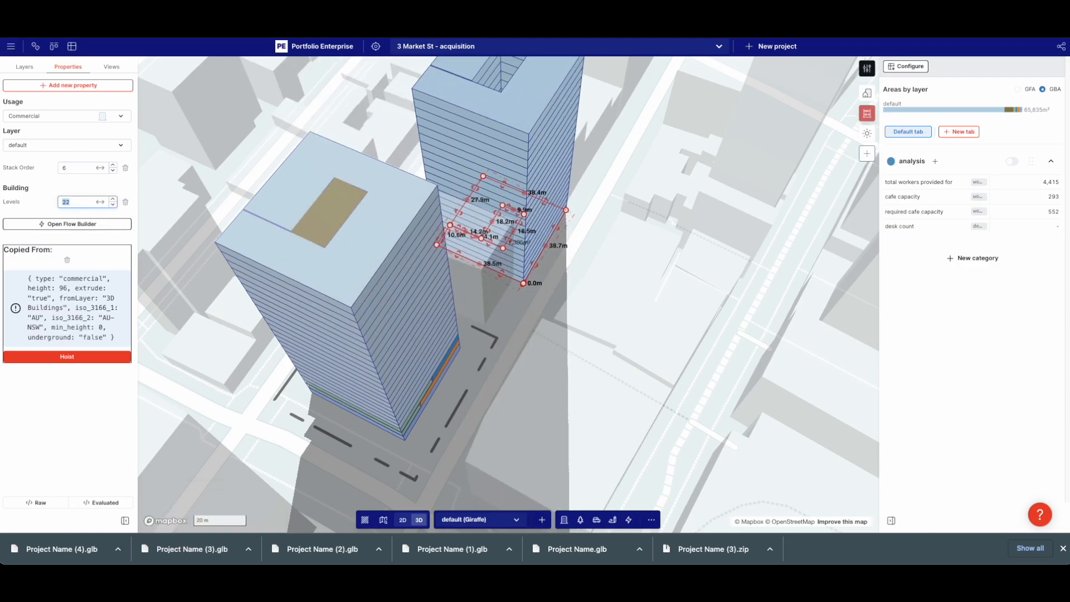
type("0")
left_click(607, 96)
right_click_drag(607, 96, 514, 225)
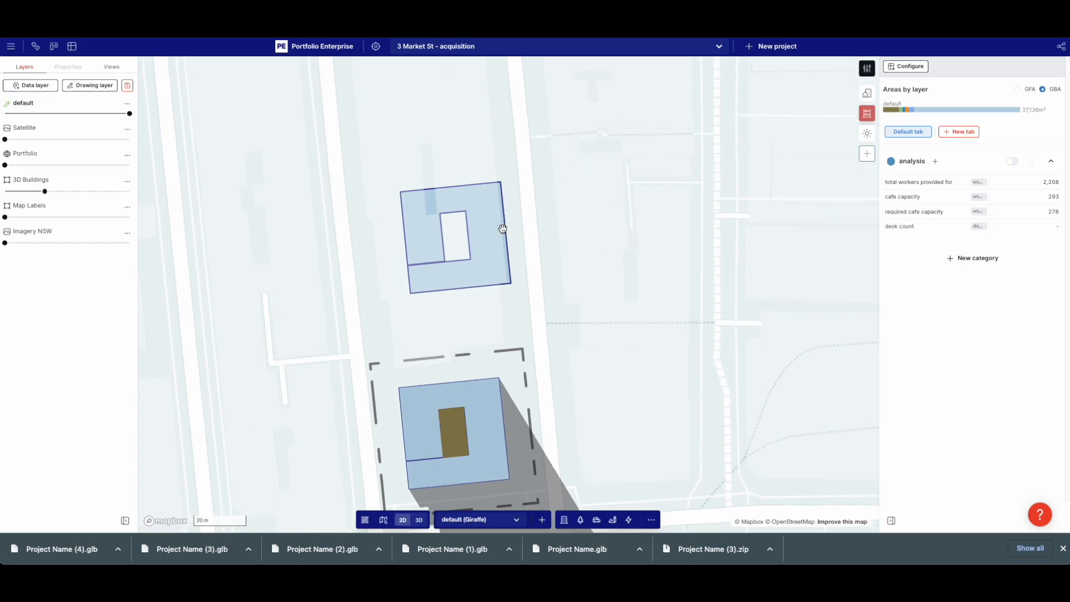
scroll(515, 225, "up", 8)
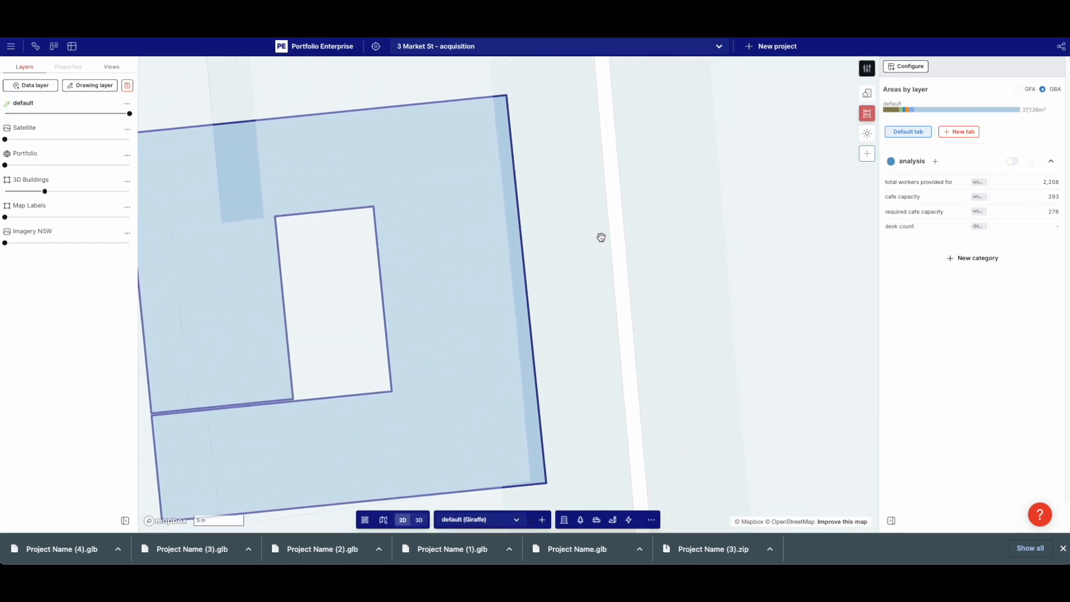
Draw a 32.1 m line beside the building and give it an Array generator
key("l")
left_click(546, 140)
double_click(579, 462)
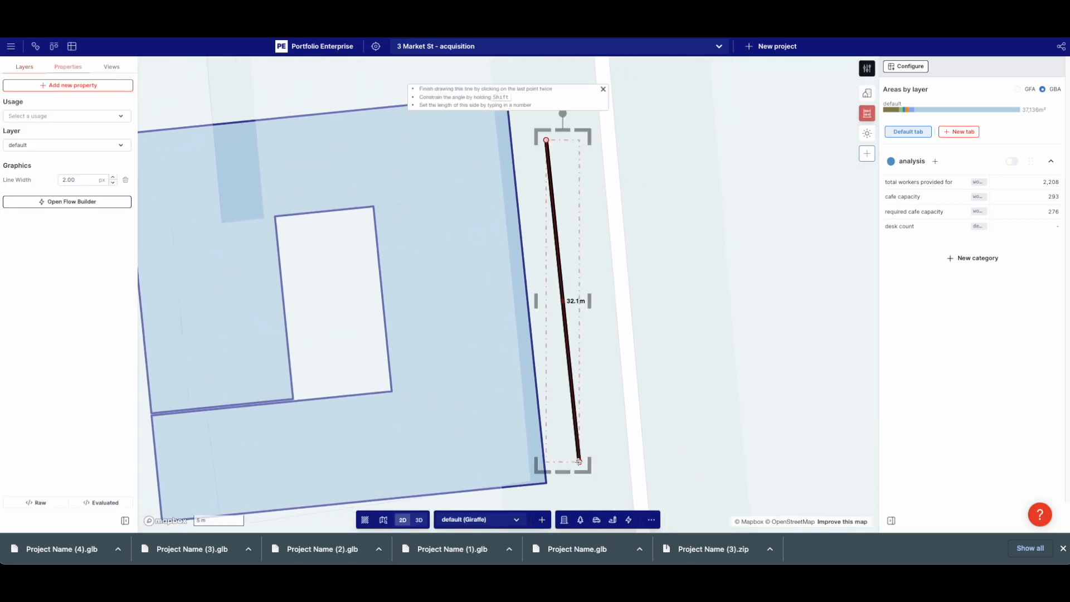
left_click(69, 204)
left_click(40, 214)
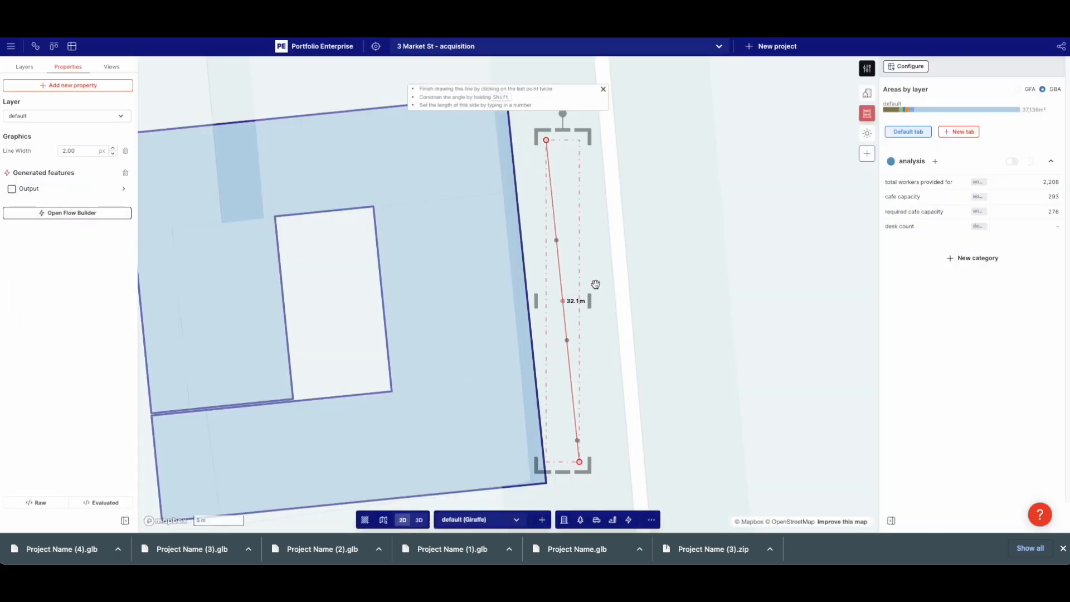
left_click(122, 212)
left_click(451, 203)
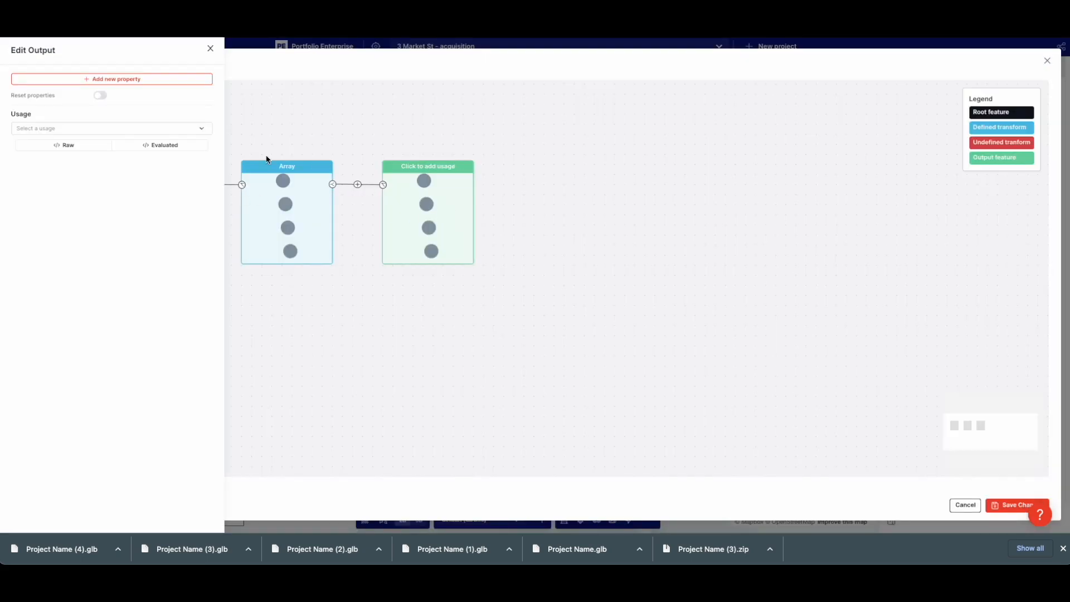
Give the array output a File 3D GLTF property using the uploaded 'tridesk chevron' model
left_click(114, 80)
type("glt")
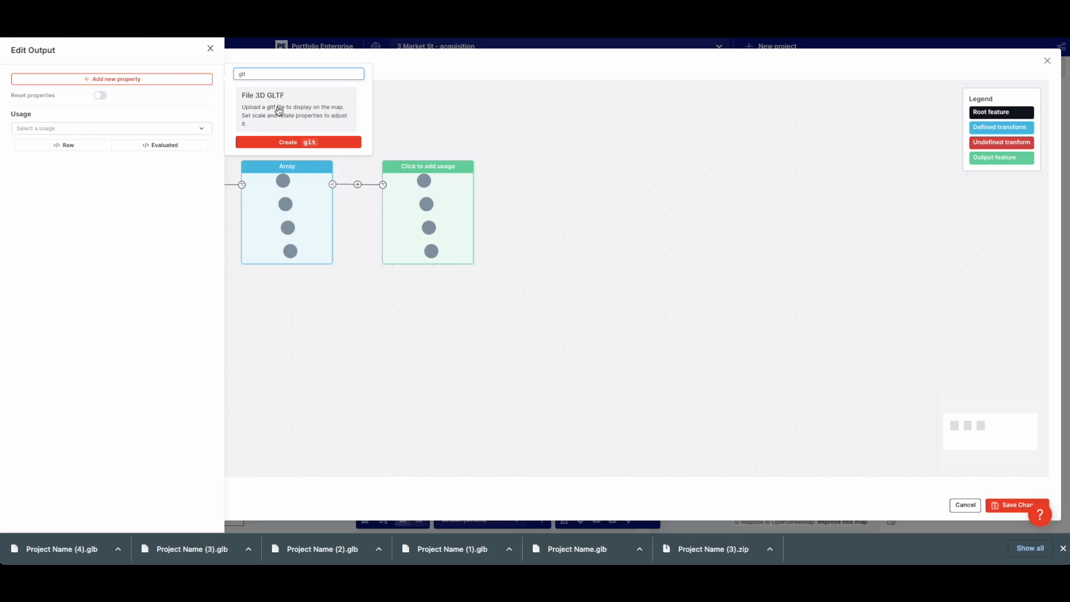
left_click(278, 111)
left_click(112, 166)
left_click(492, 109)
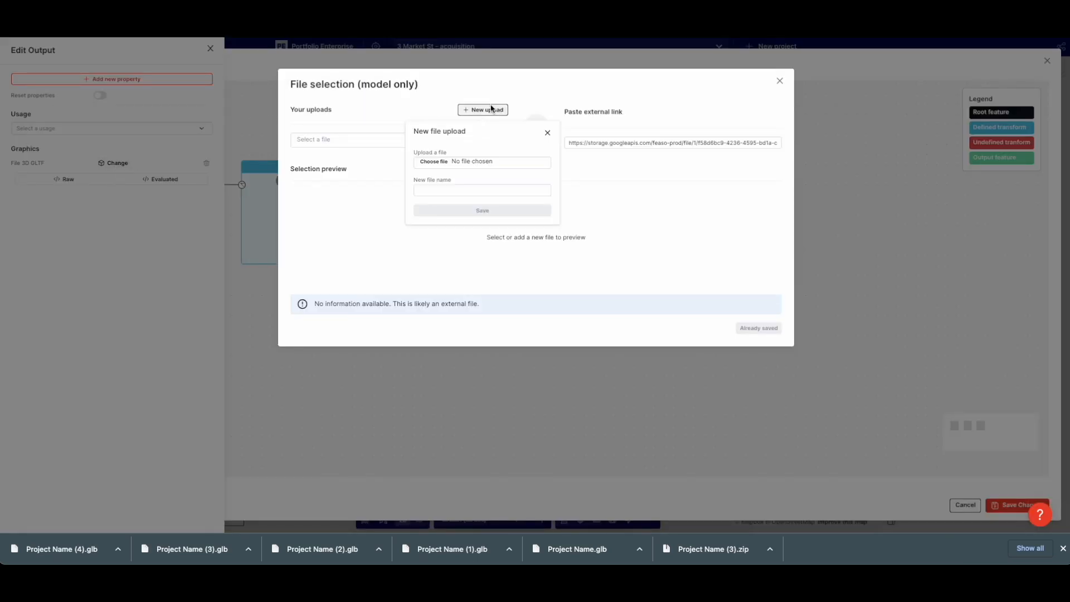
left_click(432, 161)
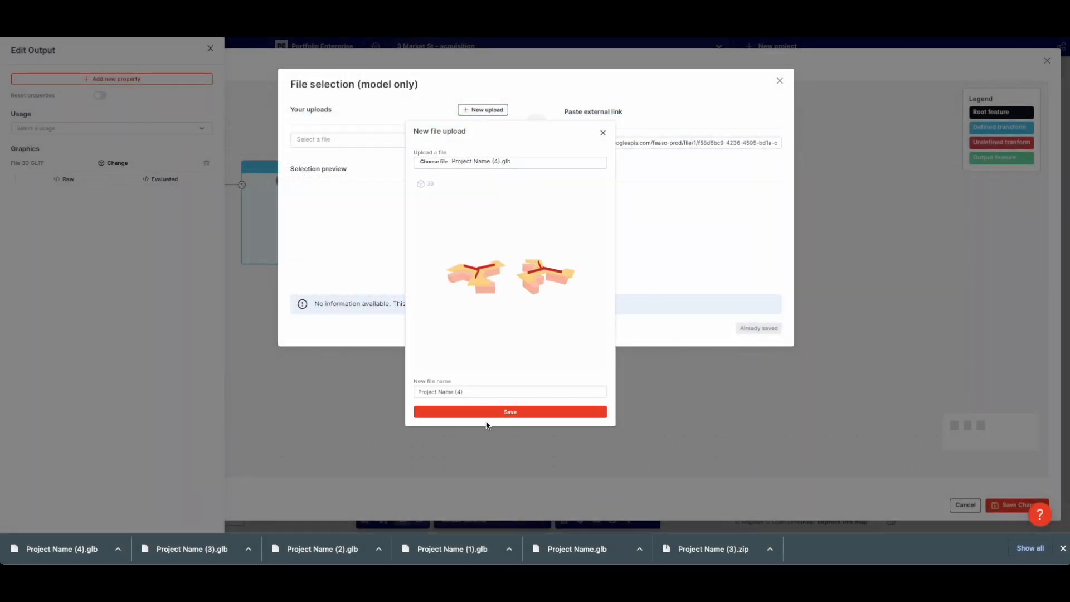
triple_click(446, 391)
type("tridesk chevron")
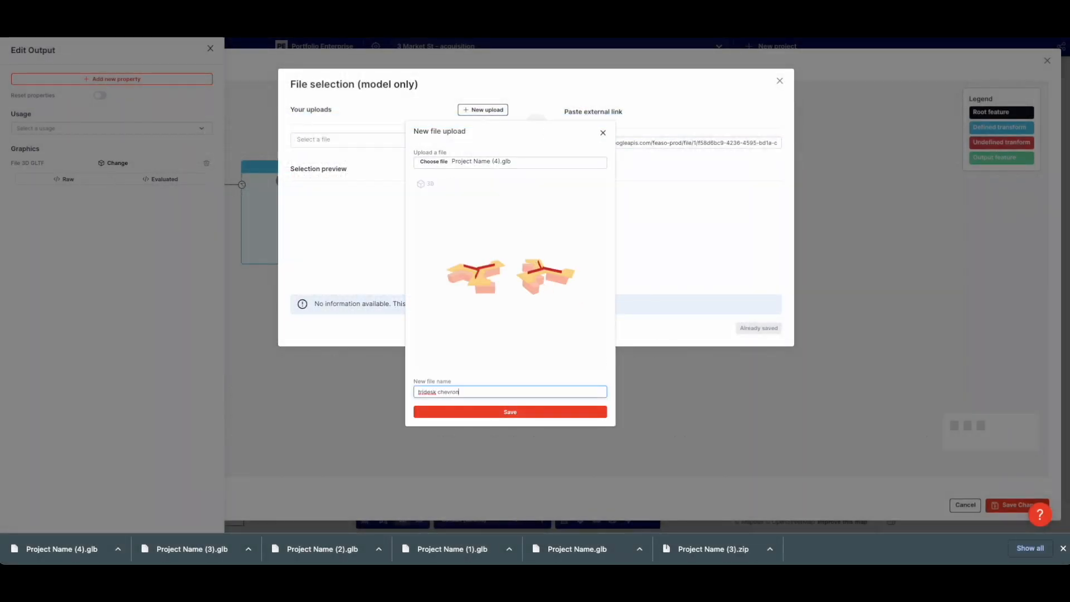
left_click(512, 415)
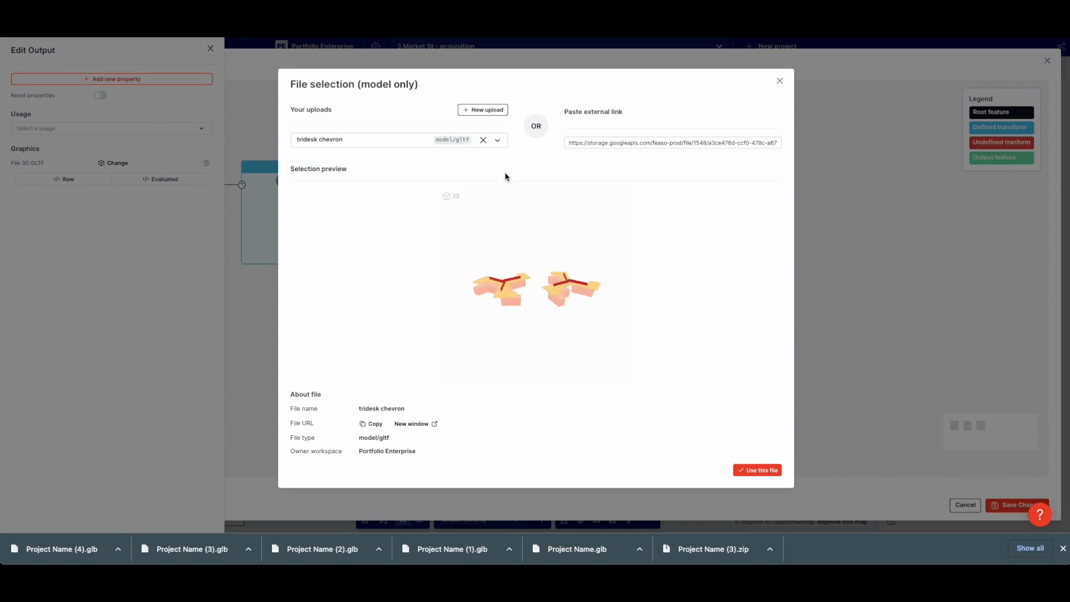
left_click(394, 144)
left_click(659, 240)
left_click(760, 469)
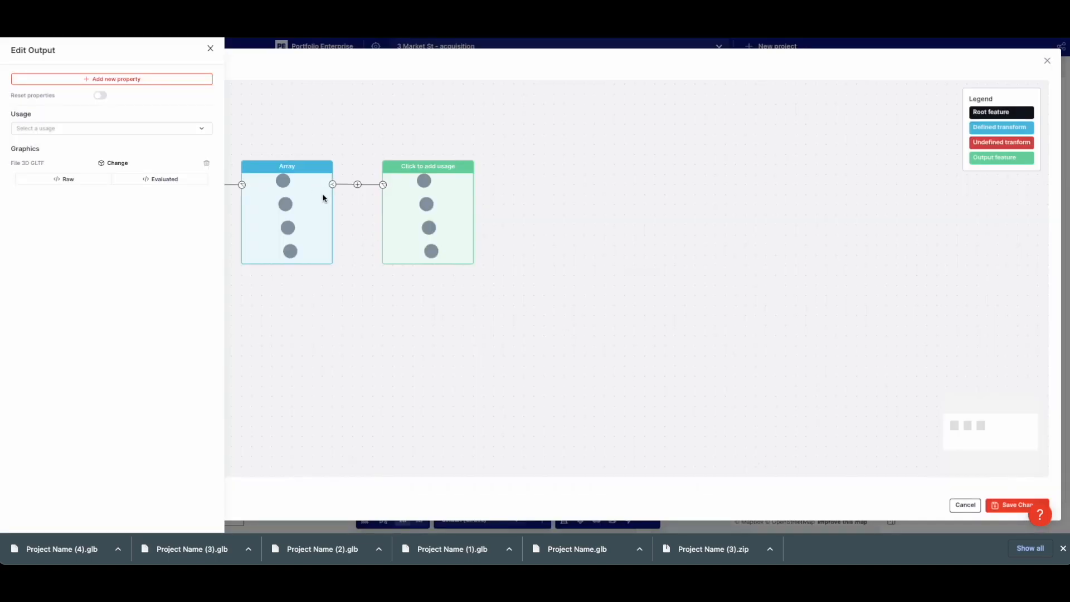
Add a Scale property of 9 to the output and save the changes
left_click(102, 79)
type("sca")
left_click(258, 100)
left_click(145, 178)
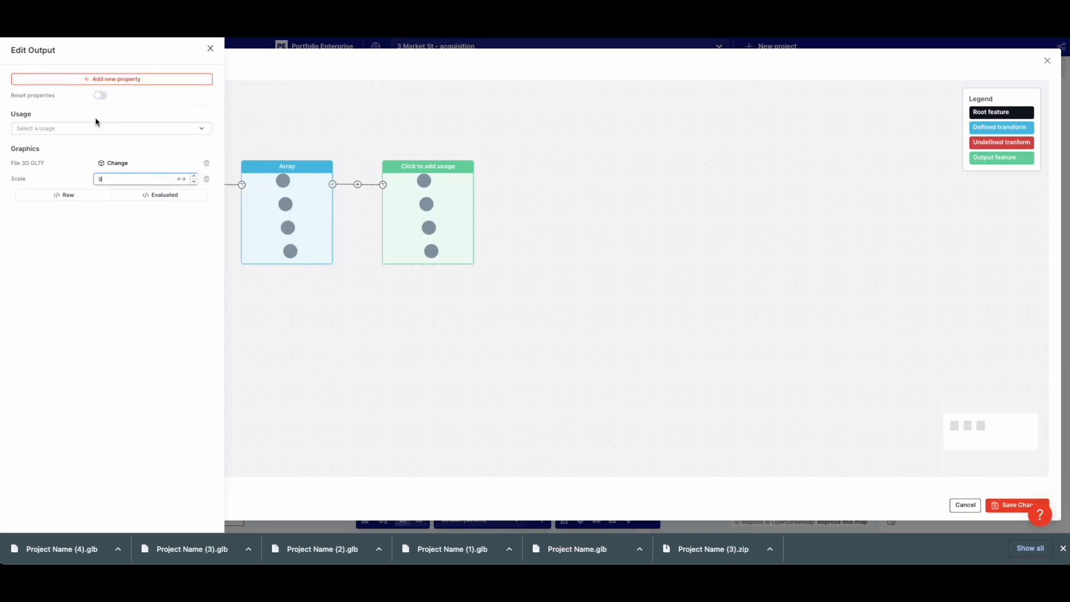
left_click(102, 79)
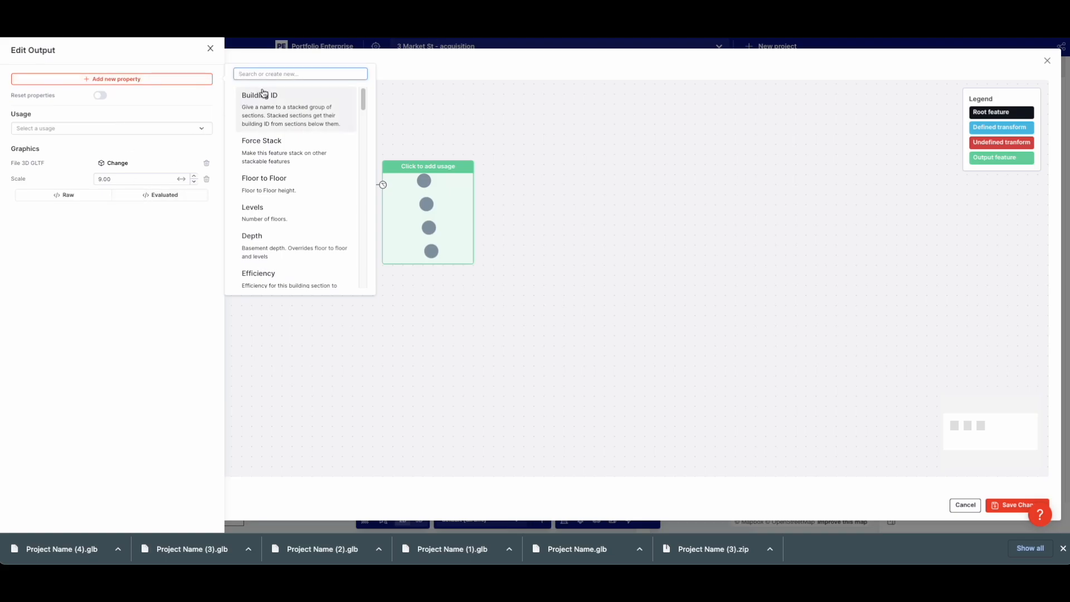
left_click(797, 335)
Bend the desk line into an L-shaped path across the top of the floor
left_click(1006, 505)
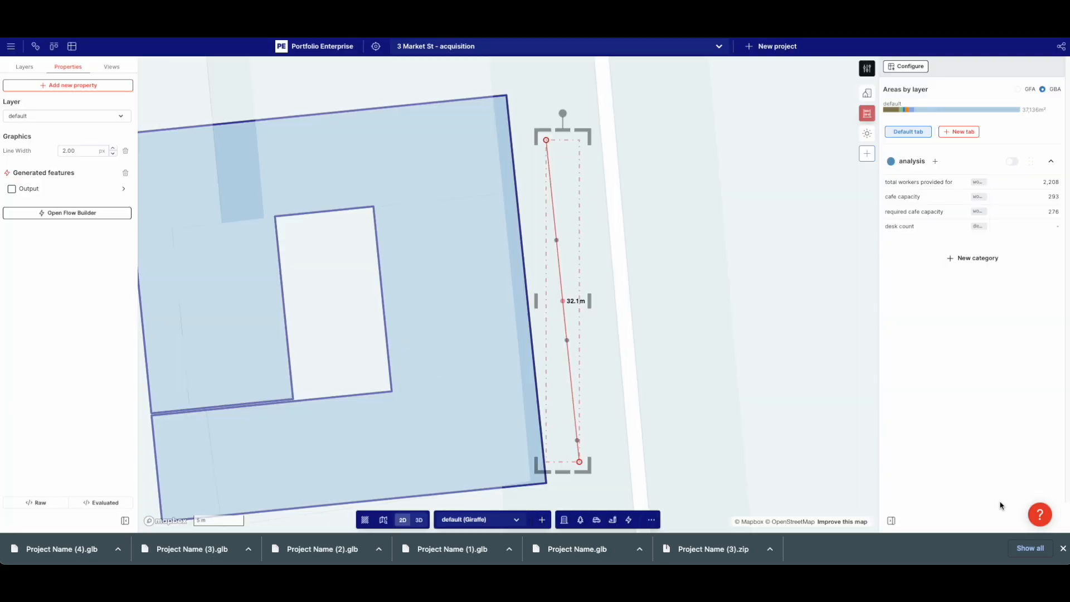
left_click_drag(711, 278, 669, 269)
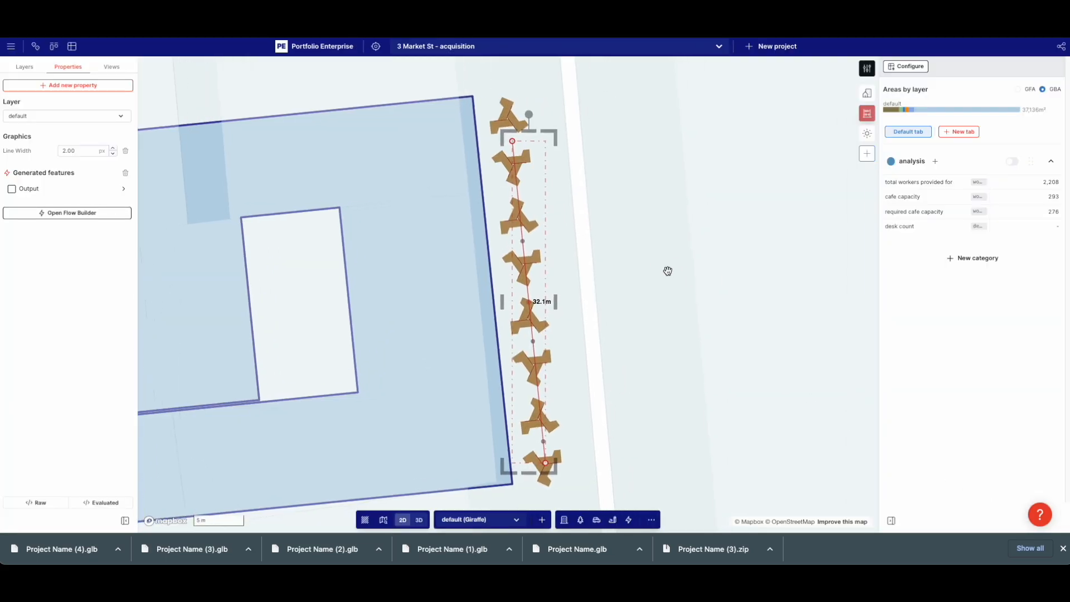
left_click_drag(509, 142, 683, 182)
left_click_drag(612, 323, 524, 144)
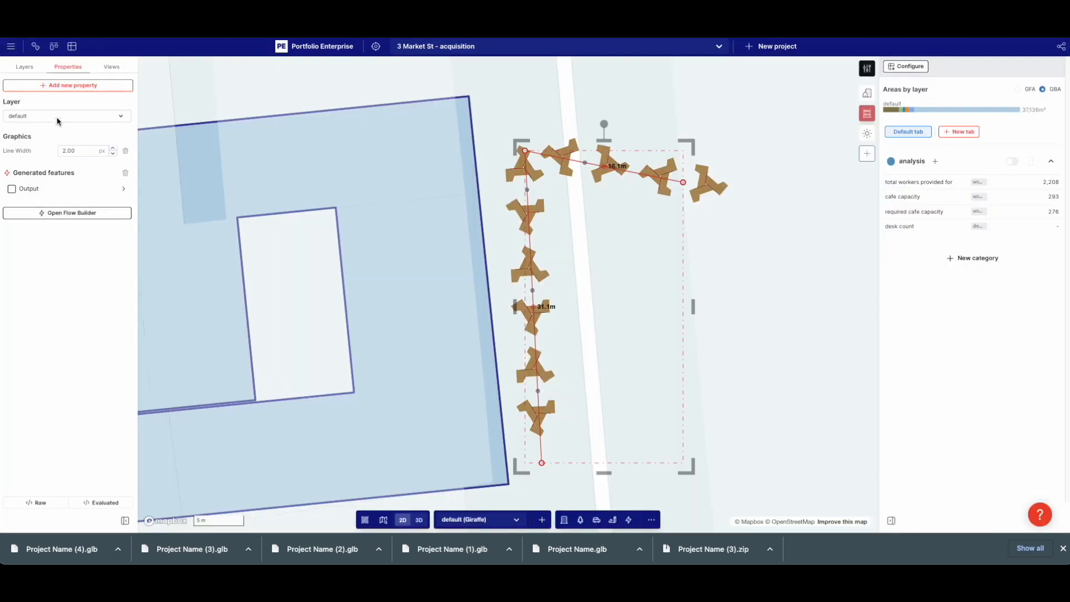
Rotate the desk clusters 90° and pull the top-right corner out to 31.1 m and 28.1 m legs
left_click(58, 87)
type("rota")
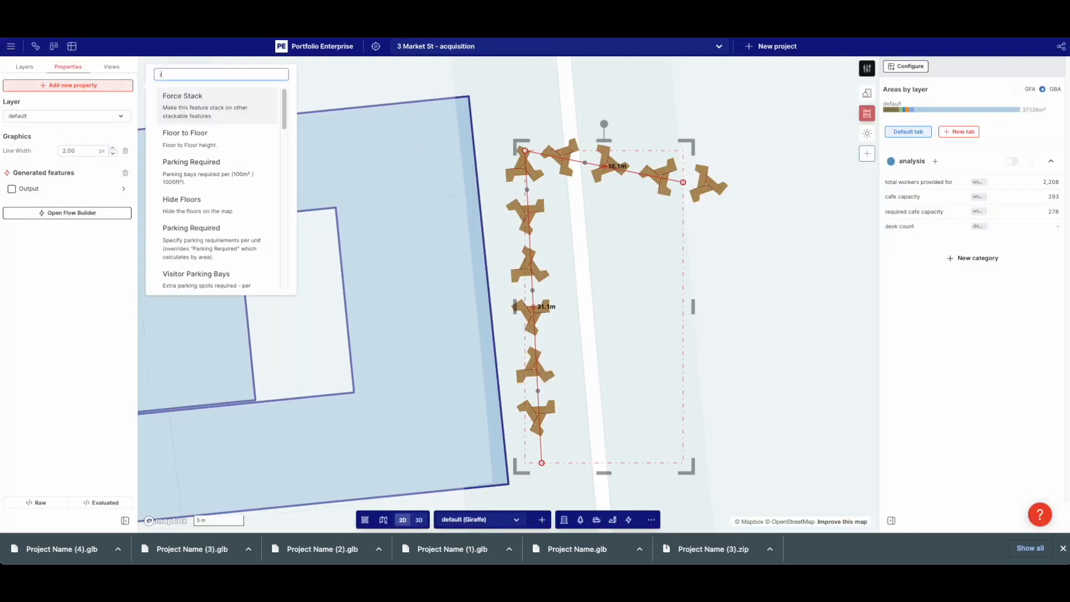
left_click(206, 96)
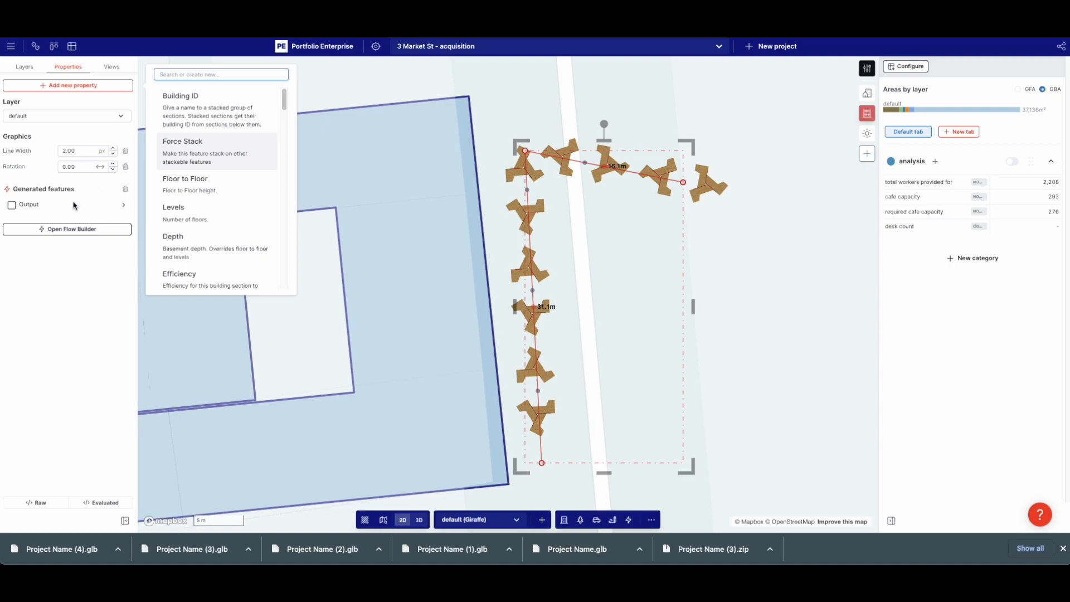
left_click(80, 175)
left_click(81, 168)
key("Return")
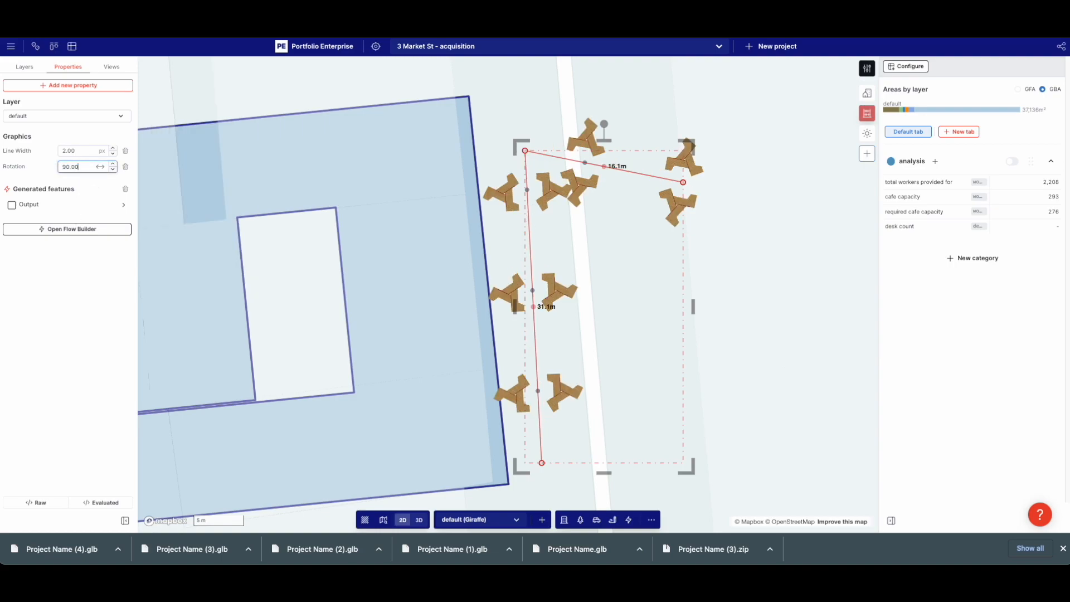
left_click_drag(683, 183, 746, 141)
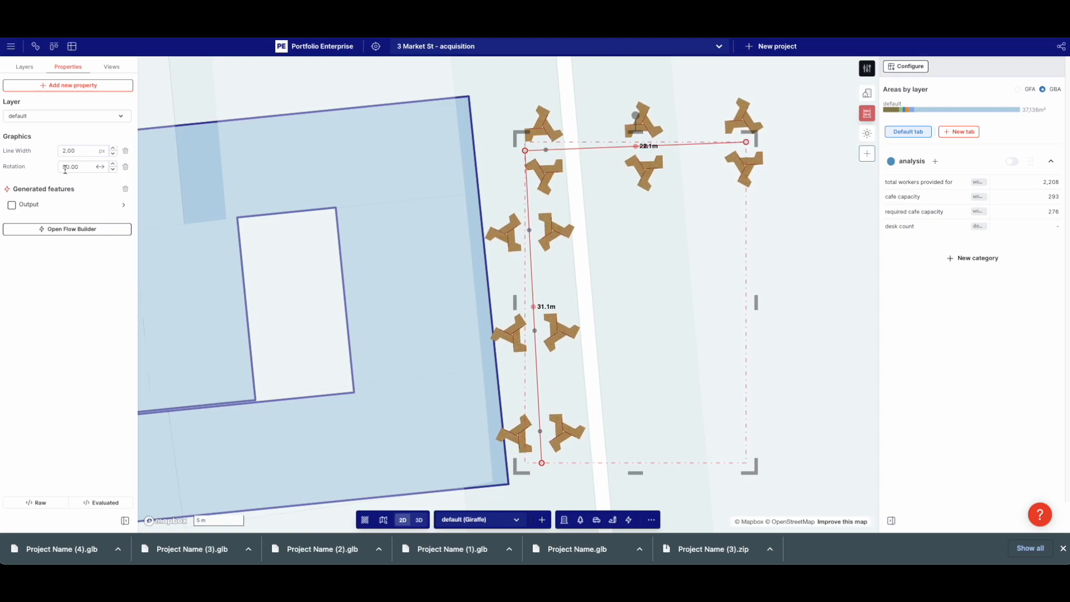
Tighten the desk array spacing to 5.23 m
left_click(56, 205)
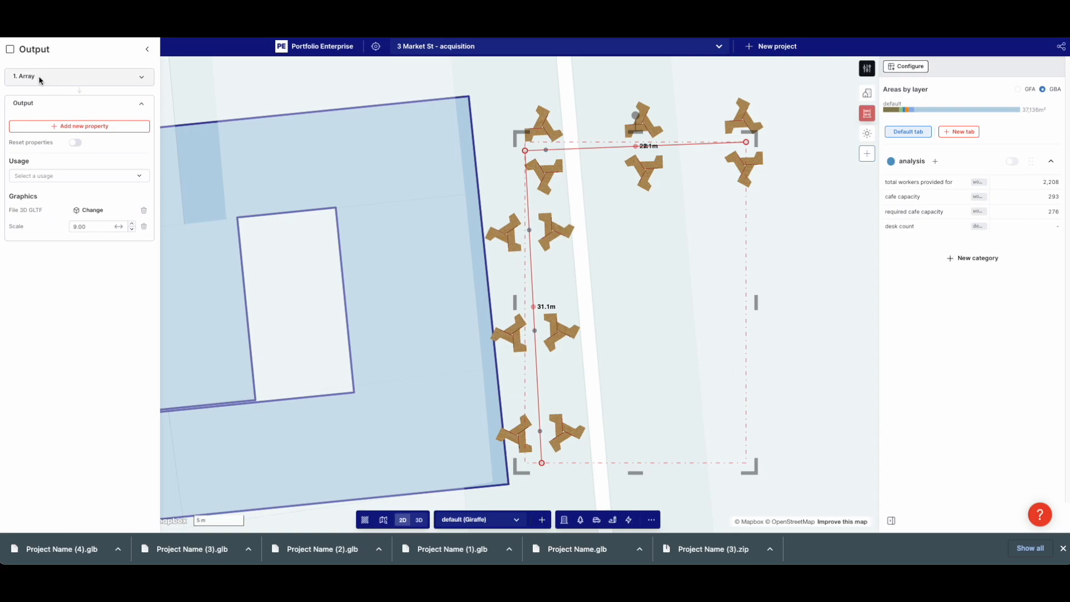
left_click_drag(118, 101, 78, 102)
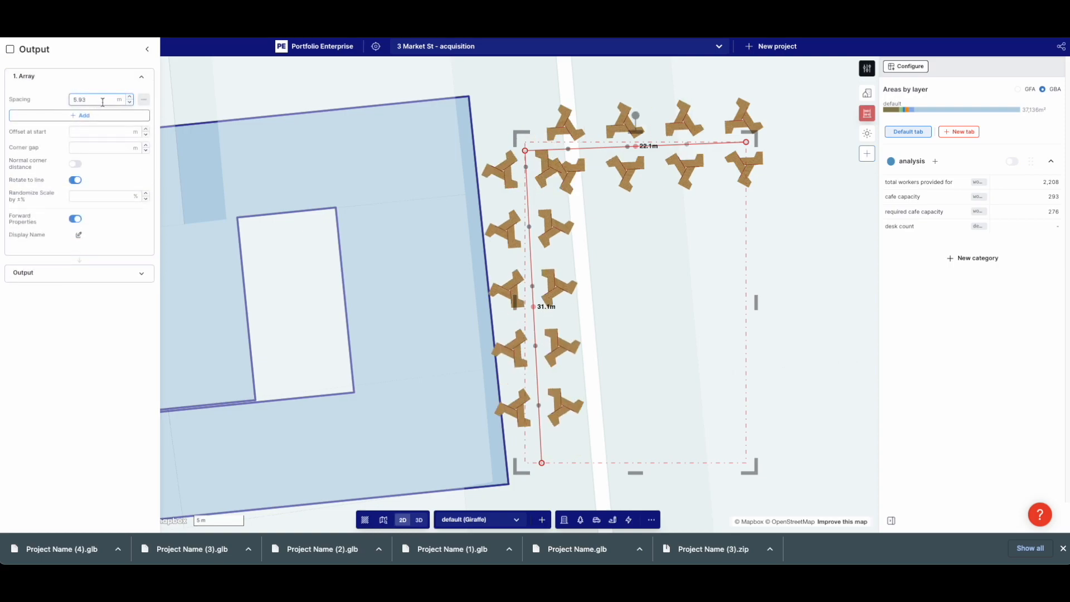
left_click_drag(118, 100, 110, 102)
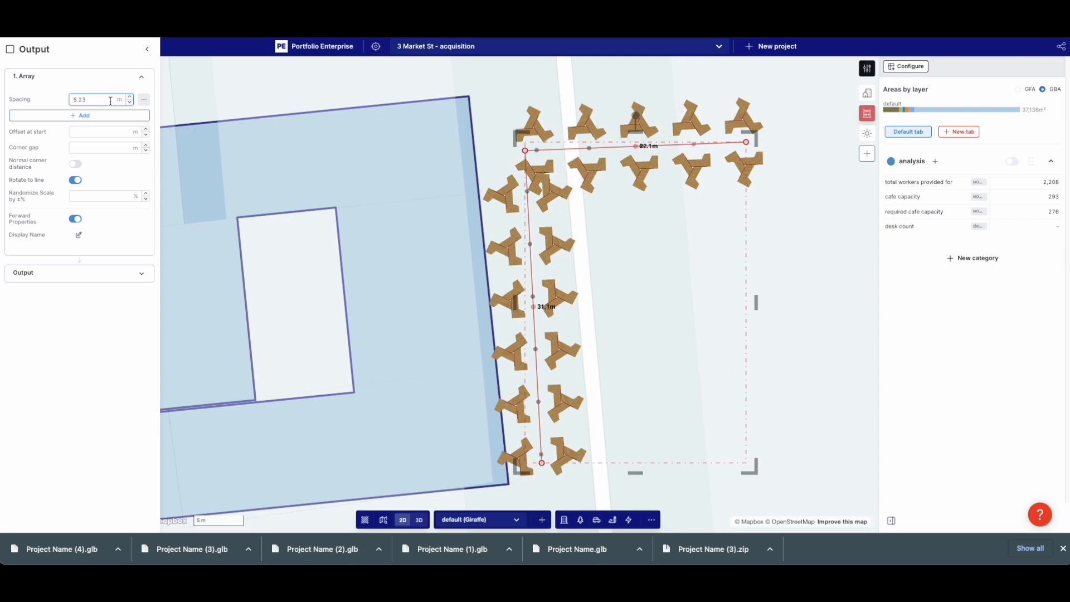
Delete the path's bottom-left vertex, leaving a single straight 22.1 m desk row, and reselect it
left_click(542, 463)
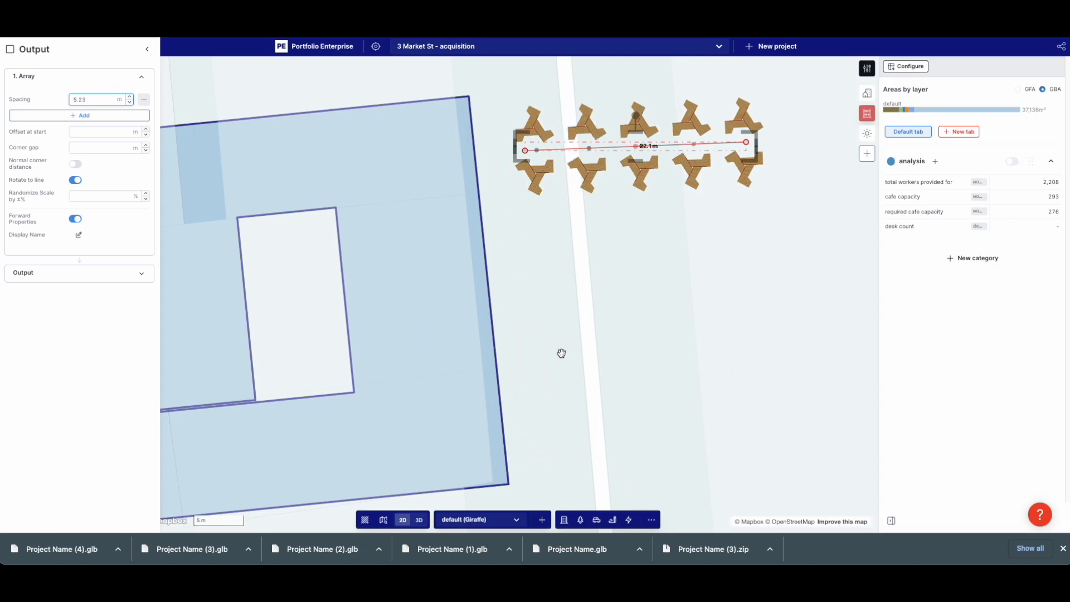
left_click_drag(669, 147, 638, 215)
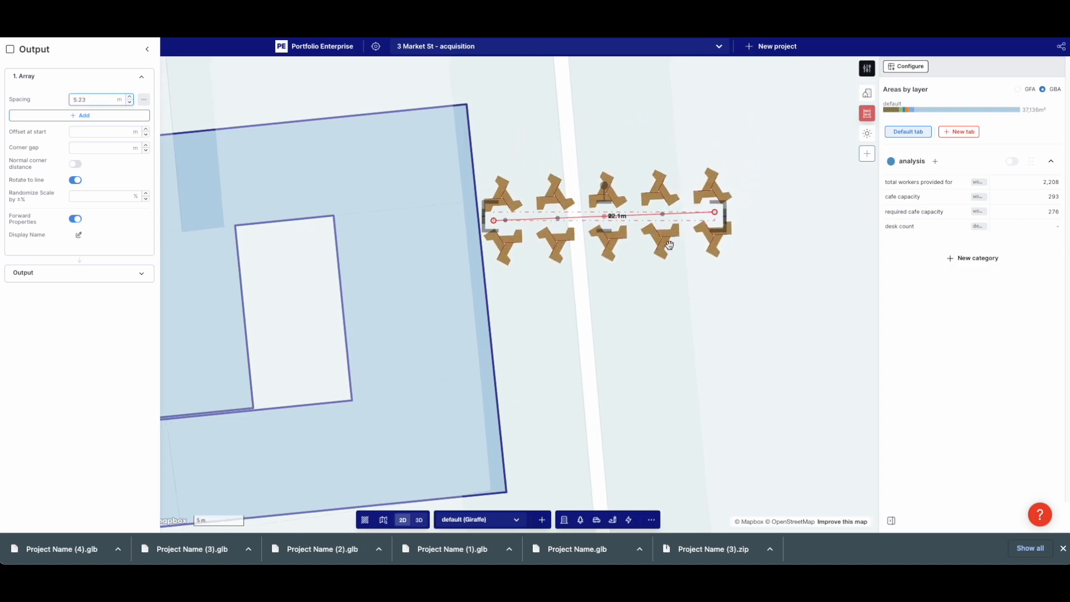
left_click(724, 165)
left_click(643, 258)
Duplicate the desk row above the original and rotate both rows about 86° clockwise
key("ctrl+c")
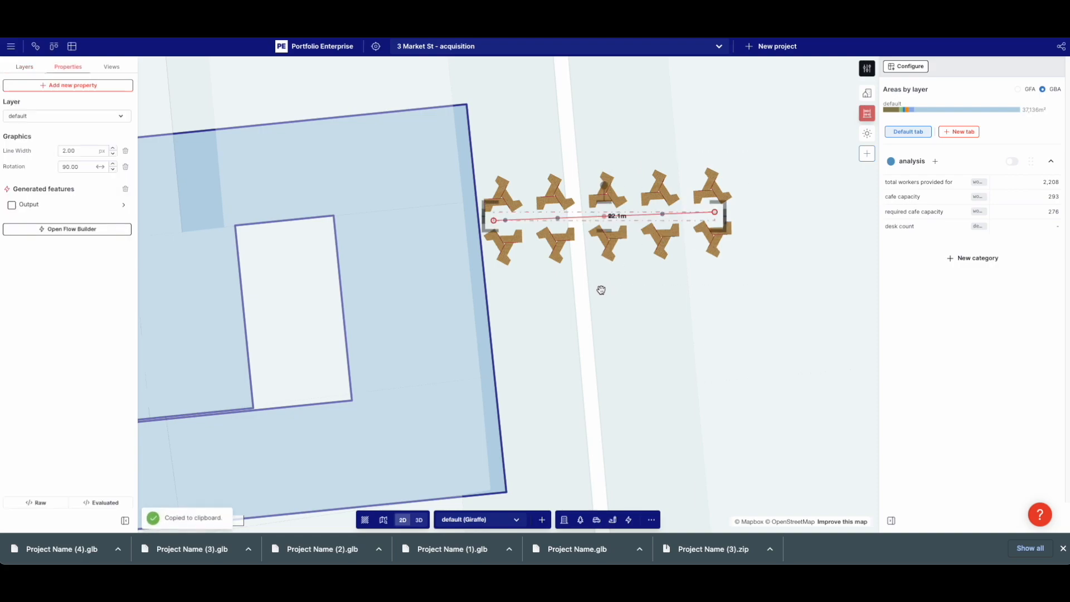
key("ctrl+v")
left_click_drag(636, 215, 610, 132)
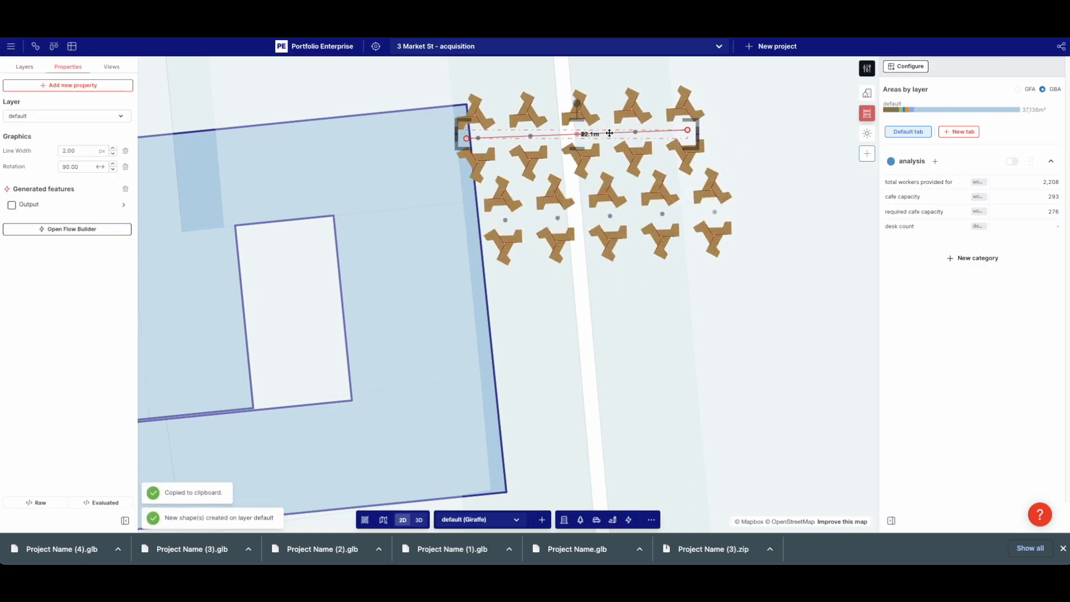
left_click(770, 119)
left_click_drag(766, 106, 575, 326, "shift")
left_click_drag(658, 296, 652, 330)
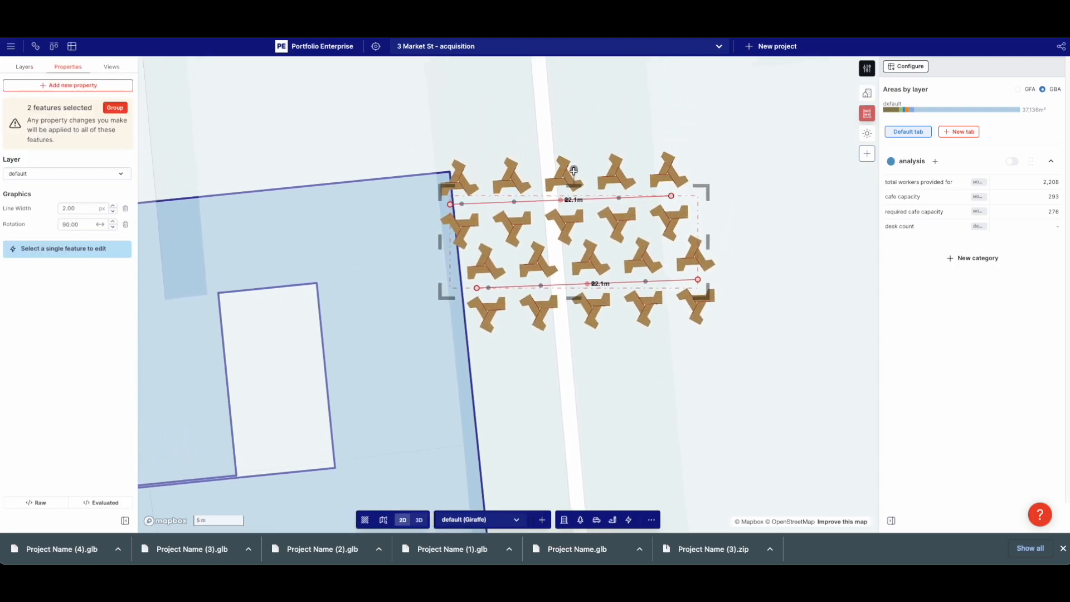
left_click_drag(574, 169, 659, 239)
scroll(659, 239, "down", 3)
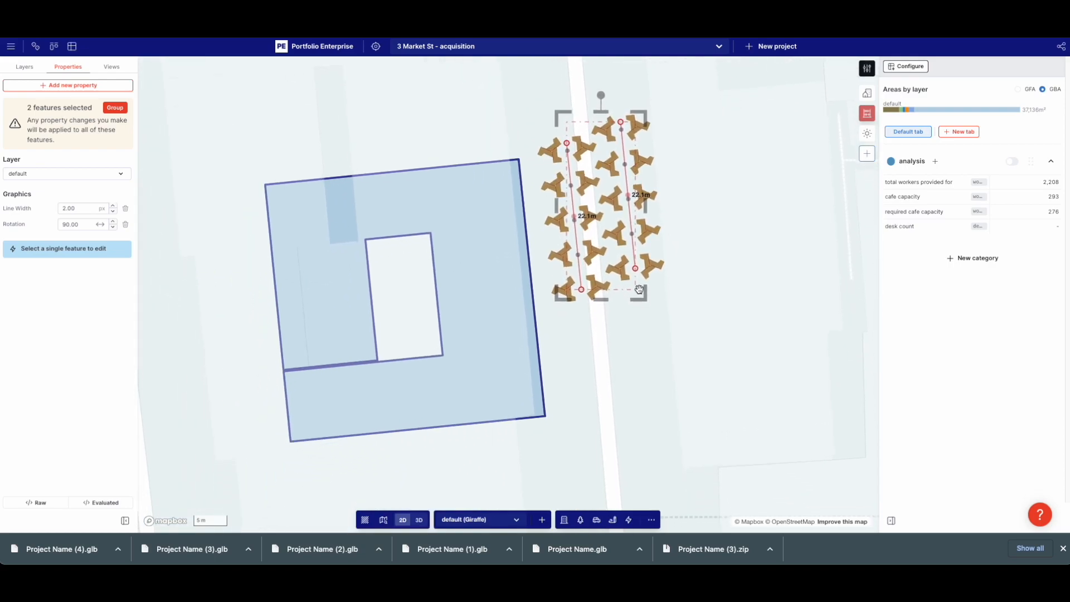
key("Escape")
Lay the left desk row horizontally in the building's lower wing, stretched to 29.9 m
left_click(585, 296)
left_click_drag(582, 289, 316, 411)
left_click_drag(566, 142, 415, 401)
scroll(313, 420, "up", 1)
scroll(312, 419, "up", 1)
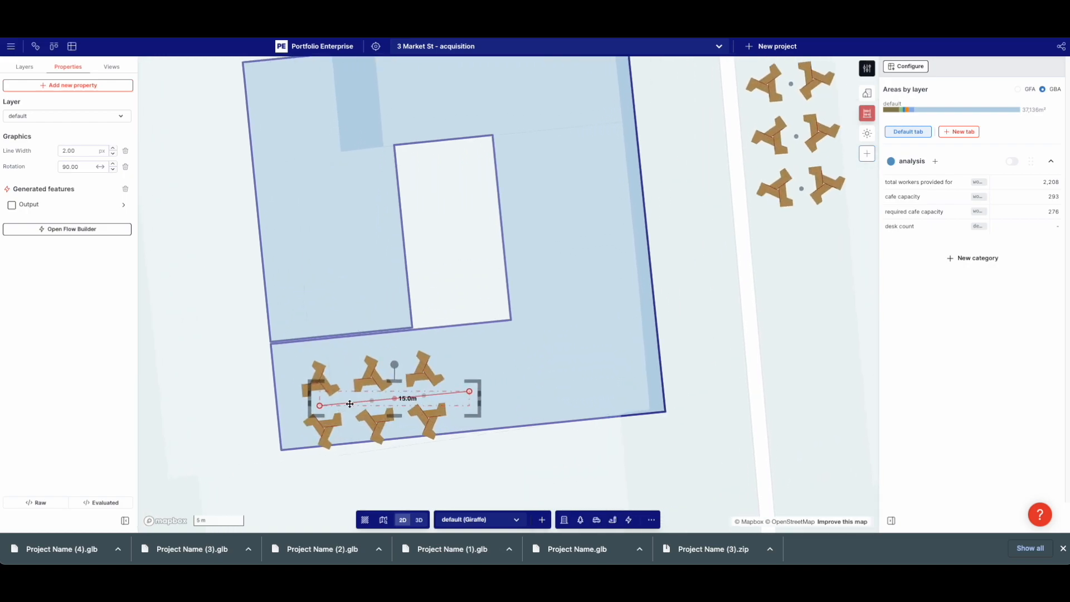
scroll(335, 395, "up", 2)
left_click_drag(335, 395, 330, 388)
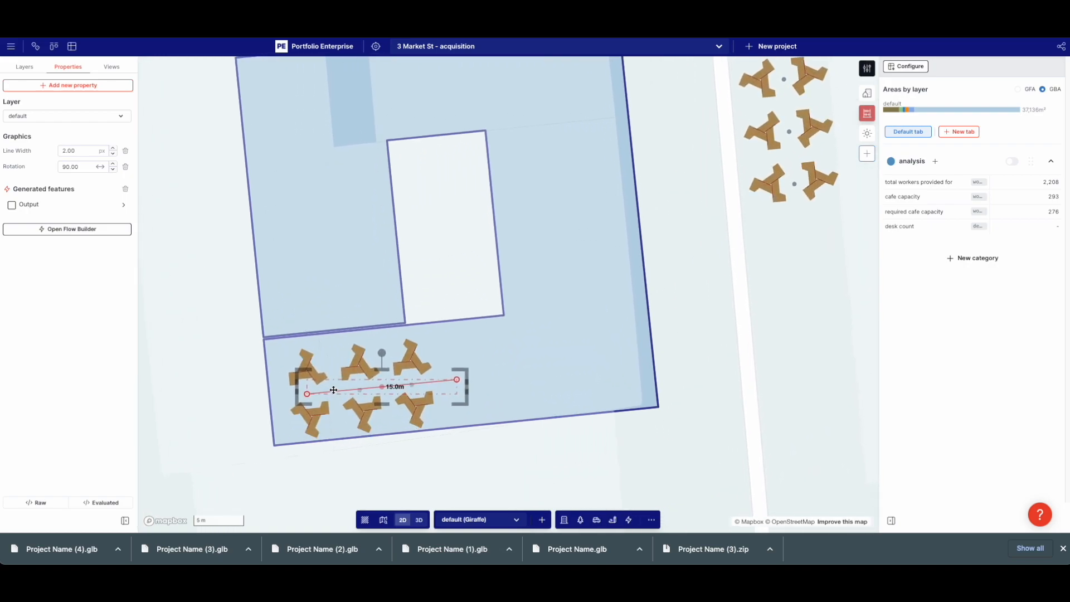
left_click_drag(452, 376, 616, 359)
Delete the desk count measure
left_click(812, 332)
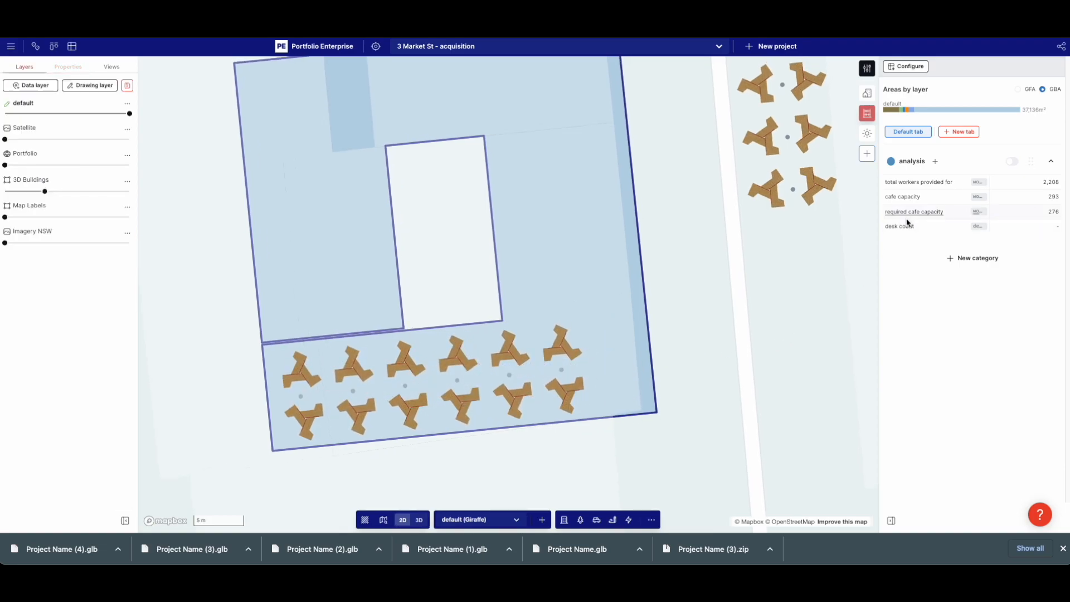
left_click(906, 225)
left_click(284, 363)
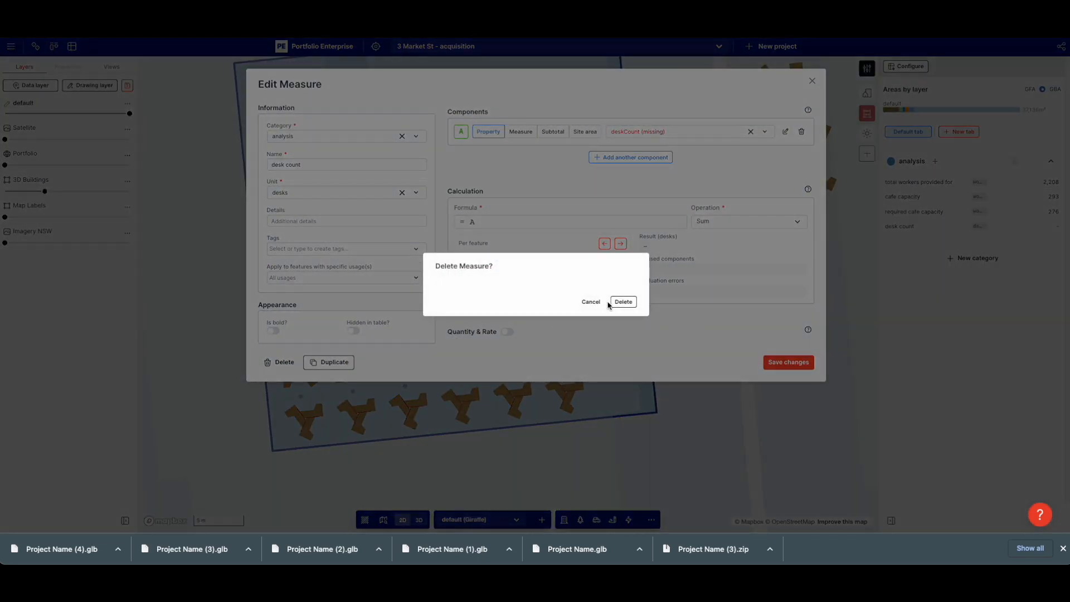
left_click(619, 303)
Tilt into a 3D view and fade the surrounding 3D buildings to 0 opacity
left_click_drag(588, 334, 567, 366)
scroll(683, 299, "down", 3)
left_click_drag(712, 292, 700, 308)
right_click_drag(700, 308, 600, 325)
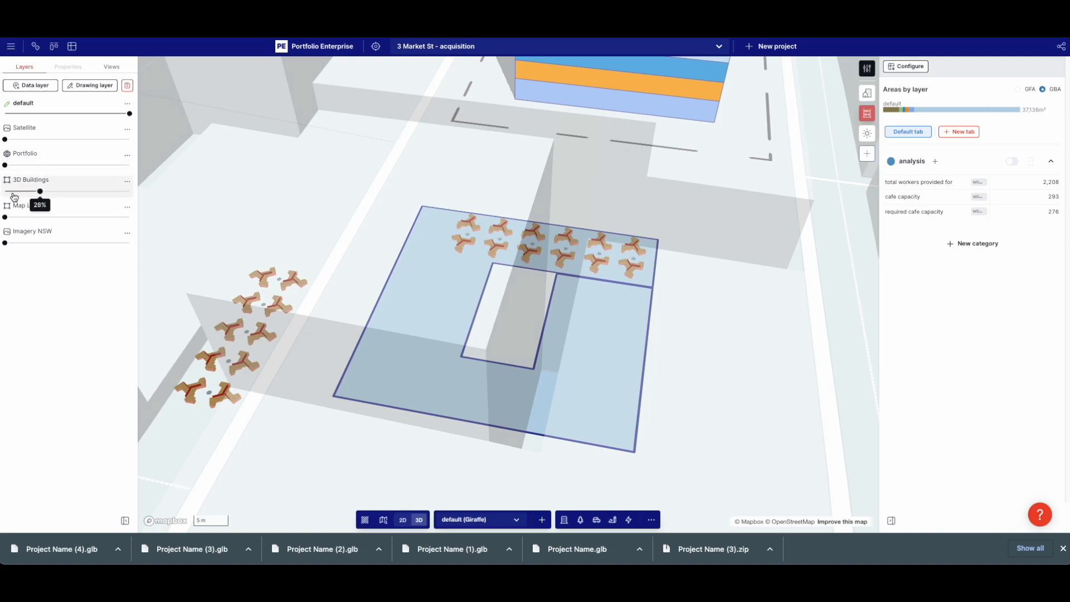
left_click_drag(44, 191, 5, 191)
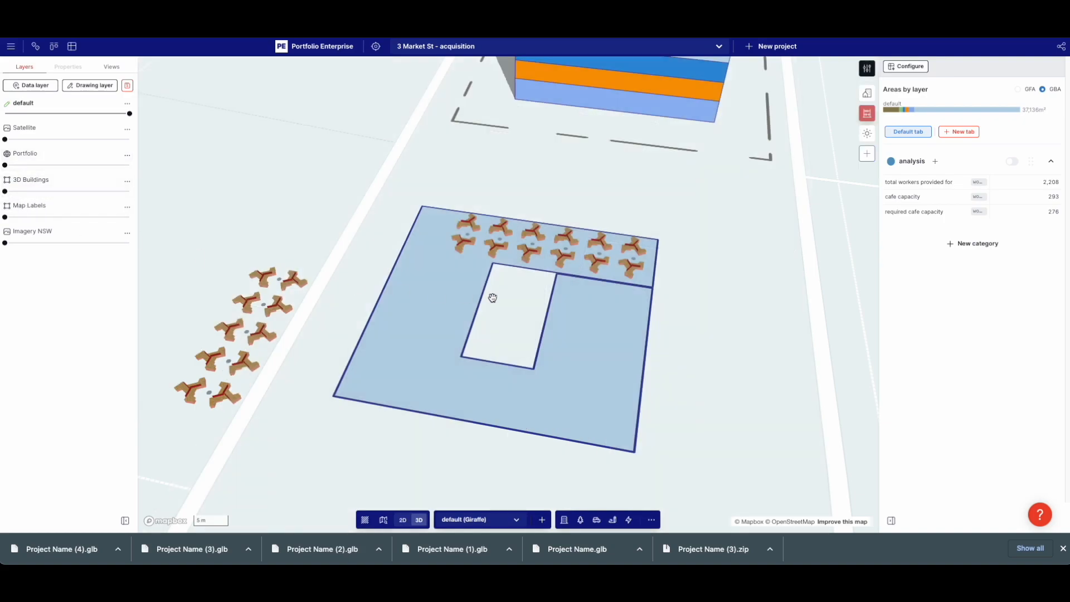
Move the second desk array into the building's long wing, about 31.3 m long
left_click(260, 308)
left_click_drag(283, 277, 605, 307)
left_click_drag(204, 400, 579, 432)
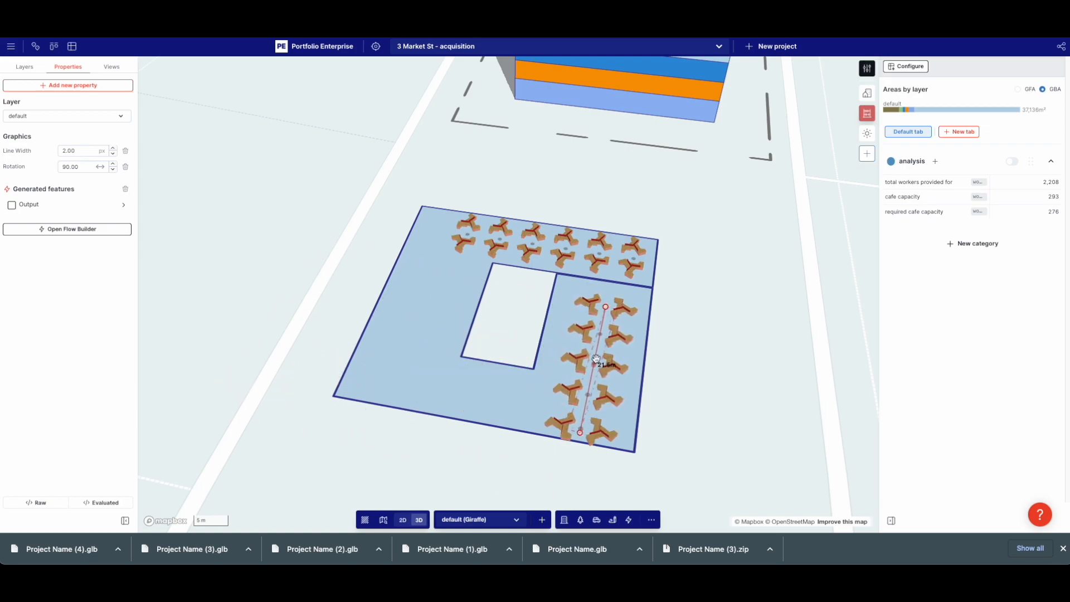
left_click_drag(596, 352, 604, 350)
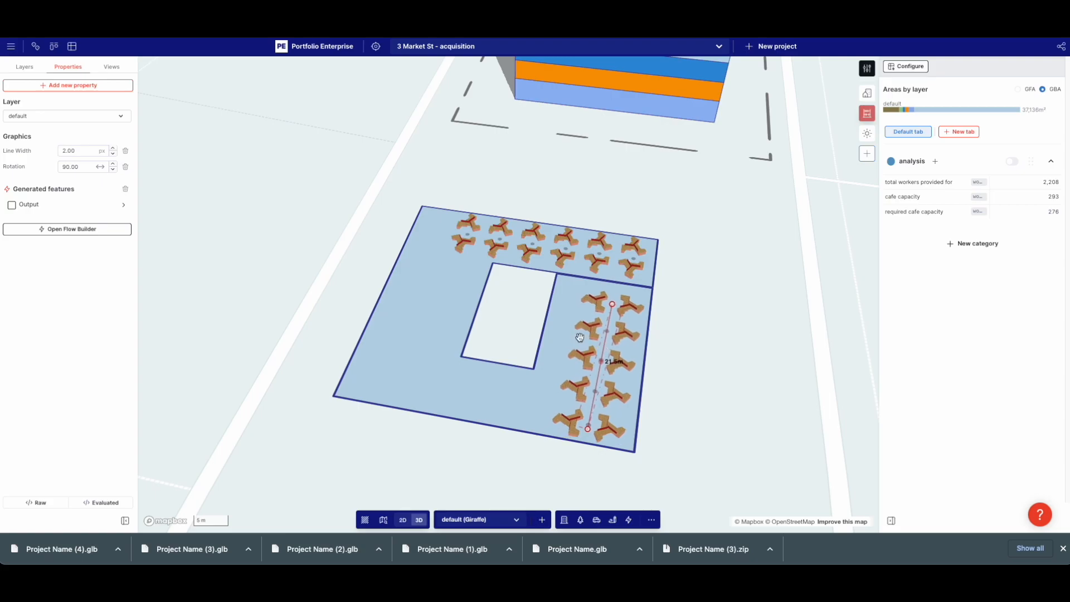
mouse_move(500, 192)
right_mouse_down()
mouse_move(506, 239)
mouse_move(493, 249)
mouse_move(510, 209)
right_mouse_up()
scroll(500, 199, "up", 5)
scroll(474, 254, "up", 5)
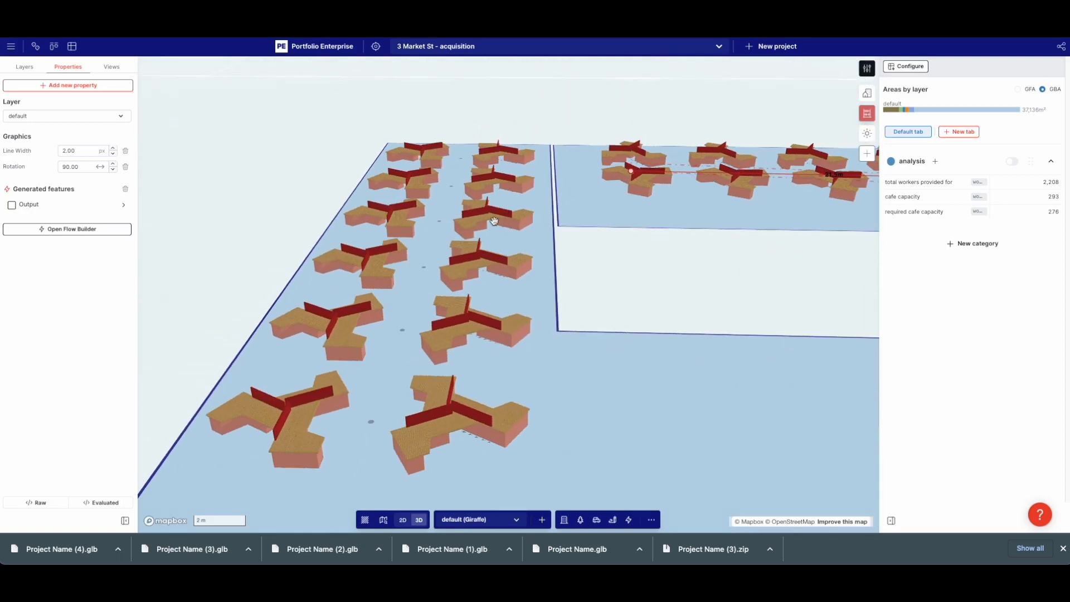
Select the wing array's generator line and view the desk row from above
left_click(427, 264)
left_click(418, 245)
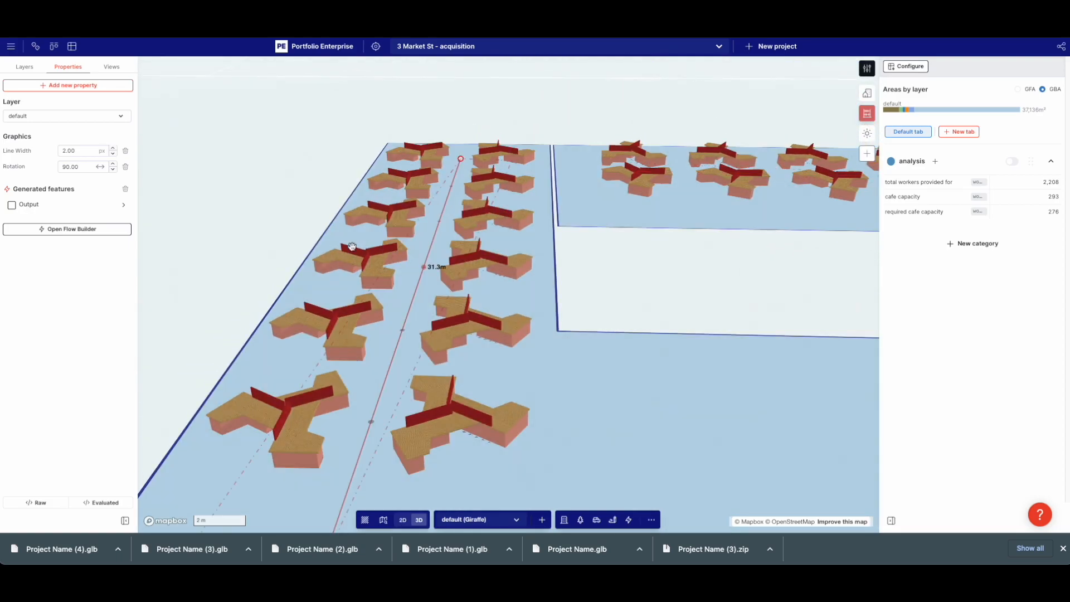
right_click_drag(485, 244, 408, 301)
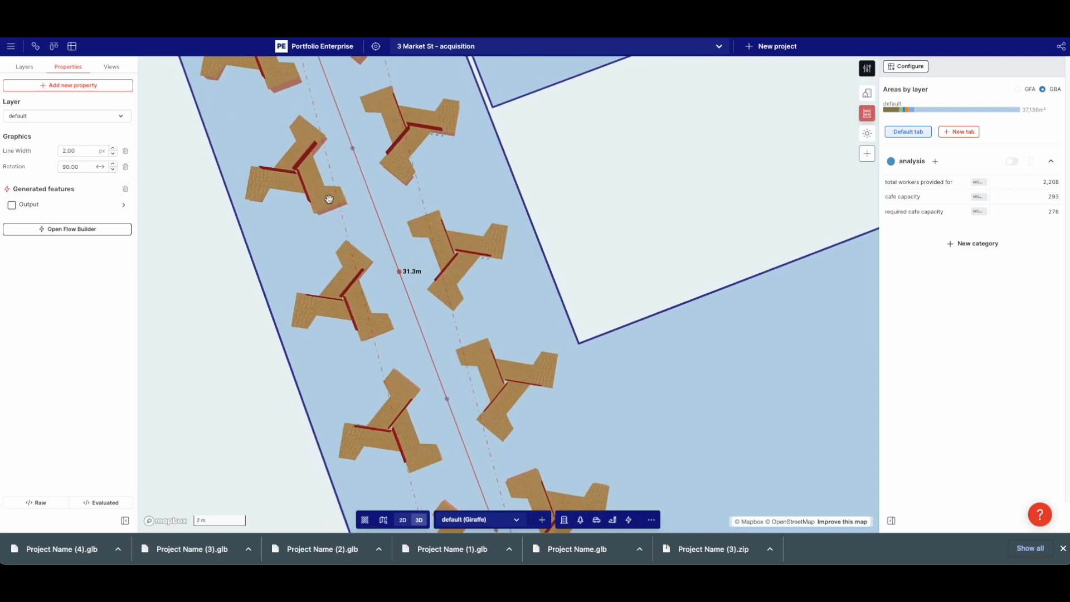
scroll(296, 206, "down", 3)
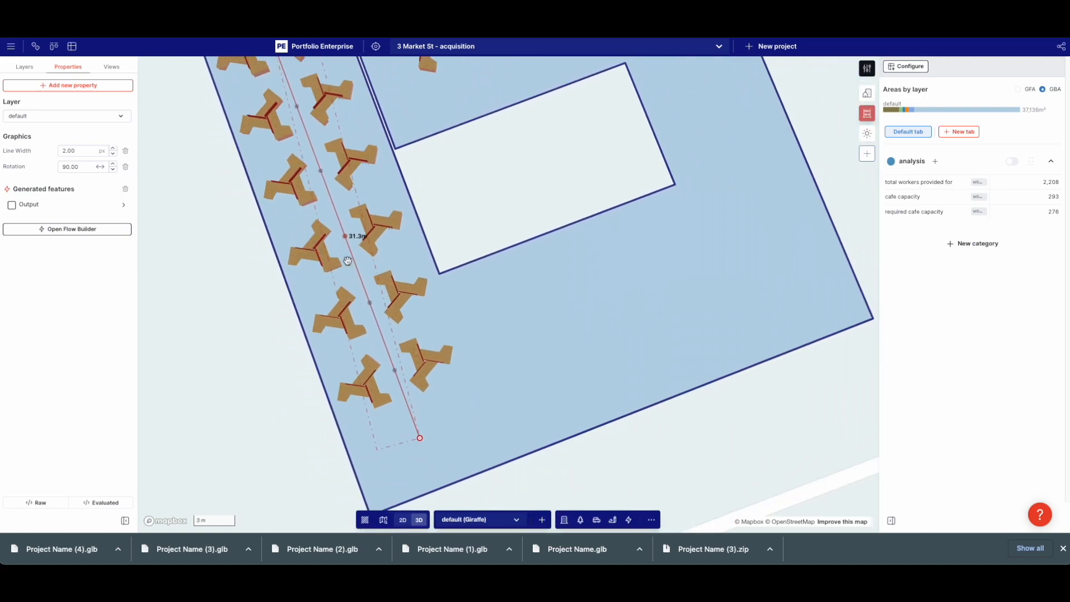
right_click_drag(374, 187, 296, 336)
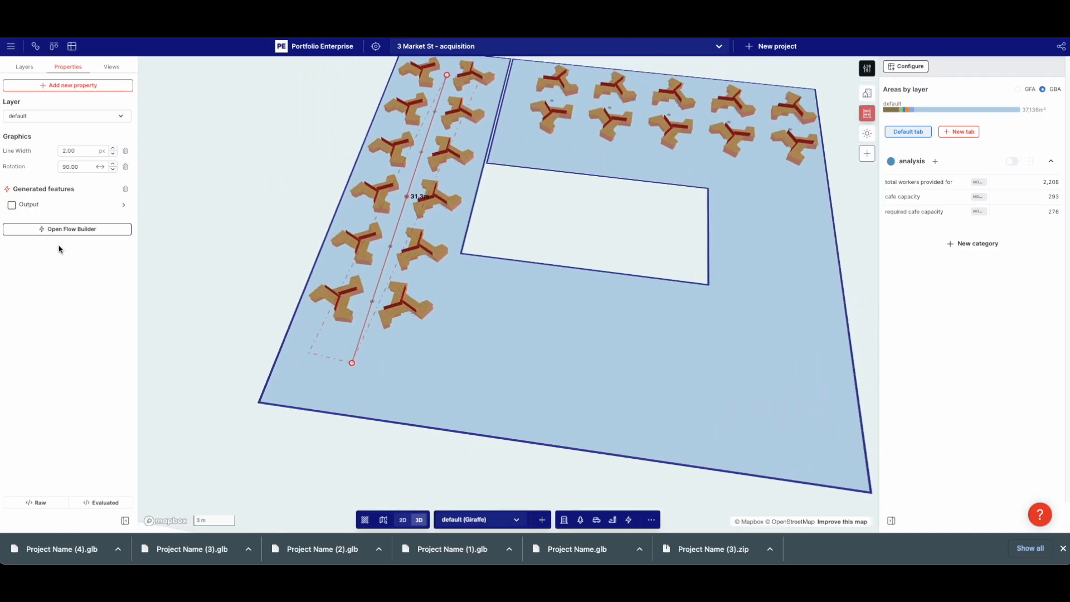
Reselect the wing array's generator line and open its generated output settings
left_click(57, 206)
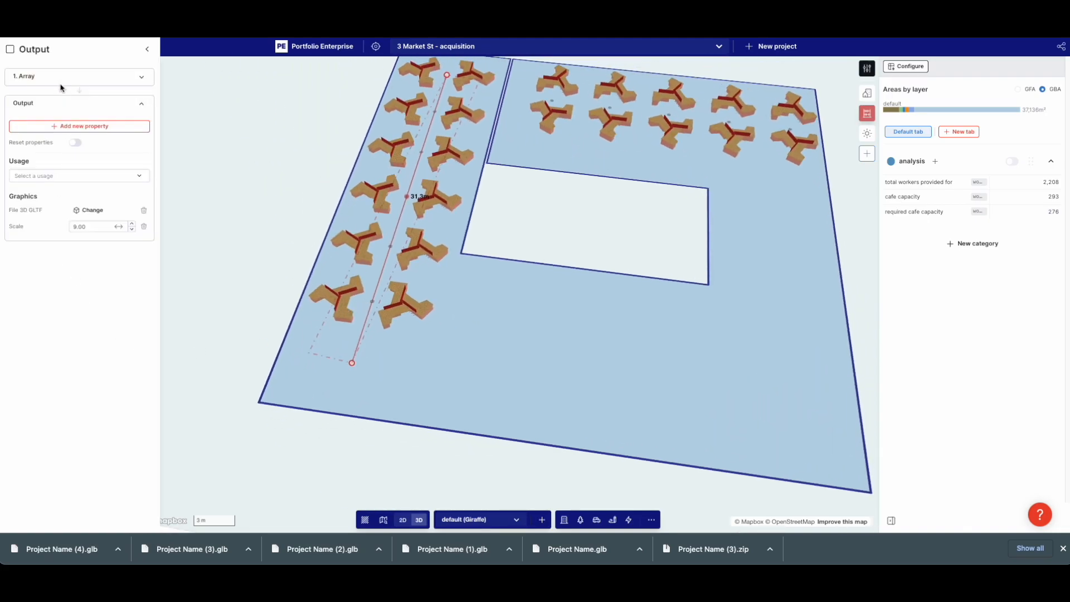
double_click(97, 100)
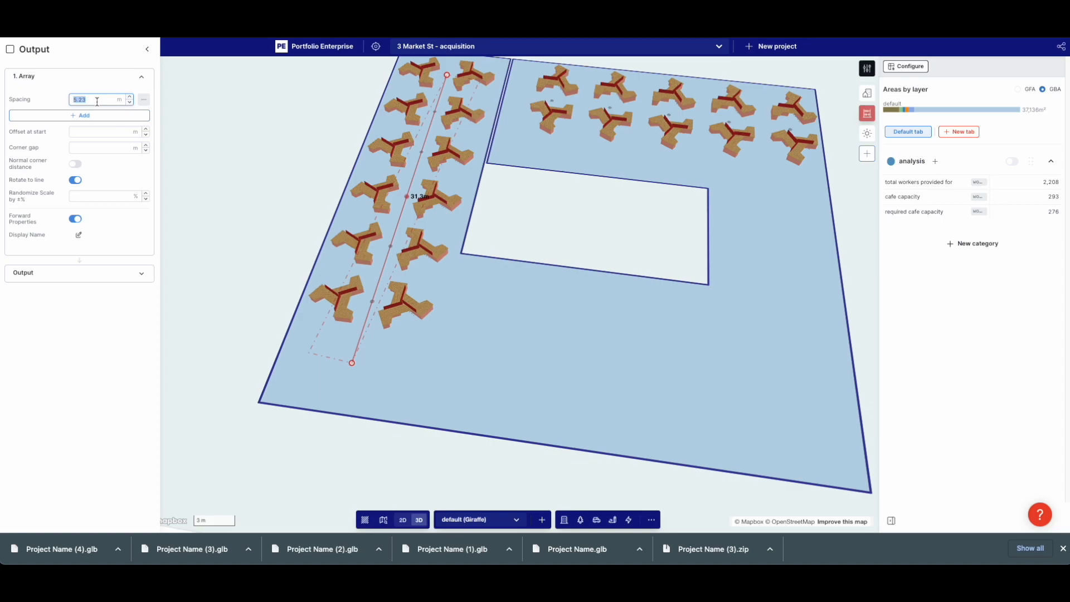
left_click(168, 147)
right_click_drag(648, 254, 492, 211)
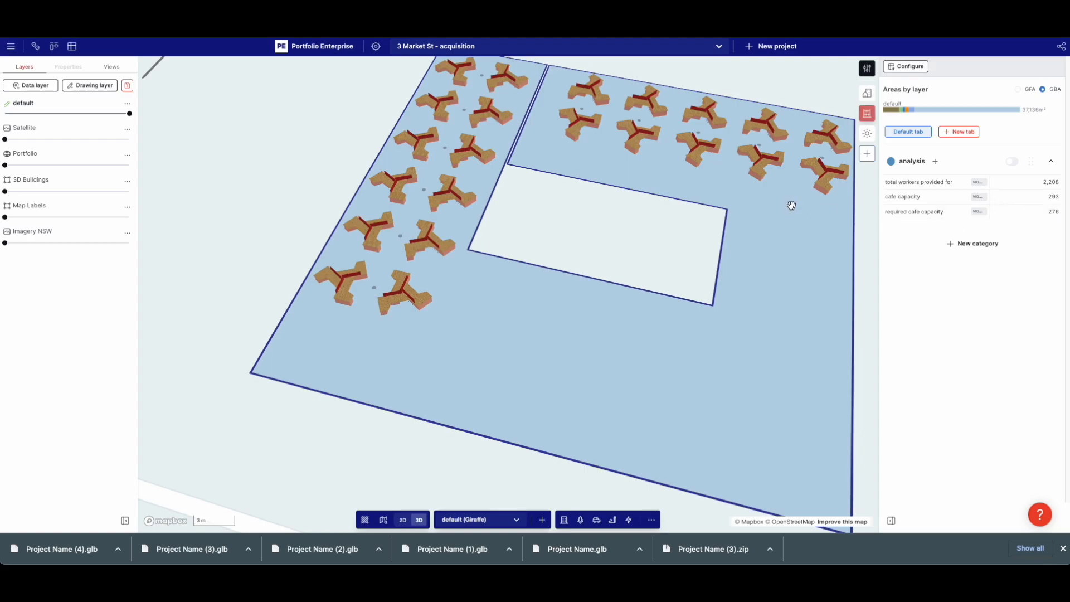
left_click(407, 219)
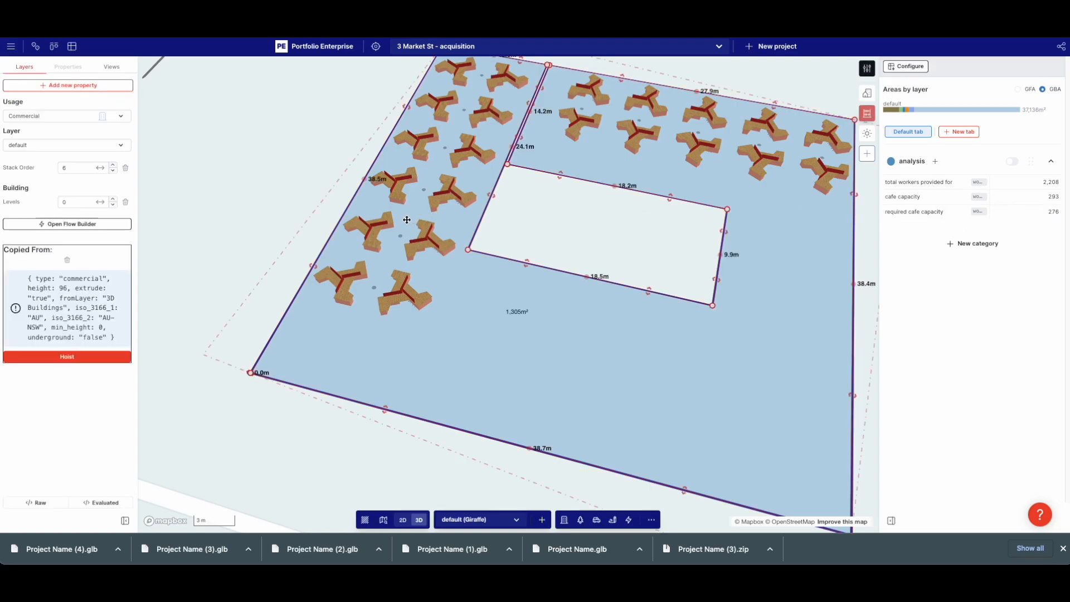
left_click(373, 286)
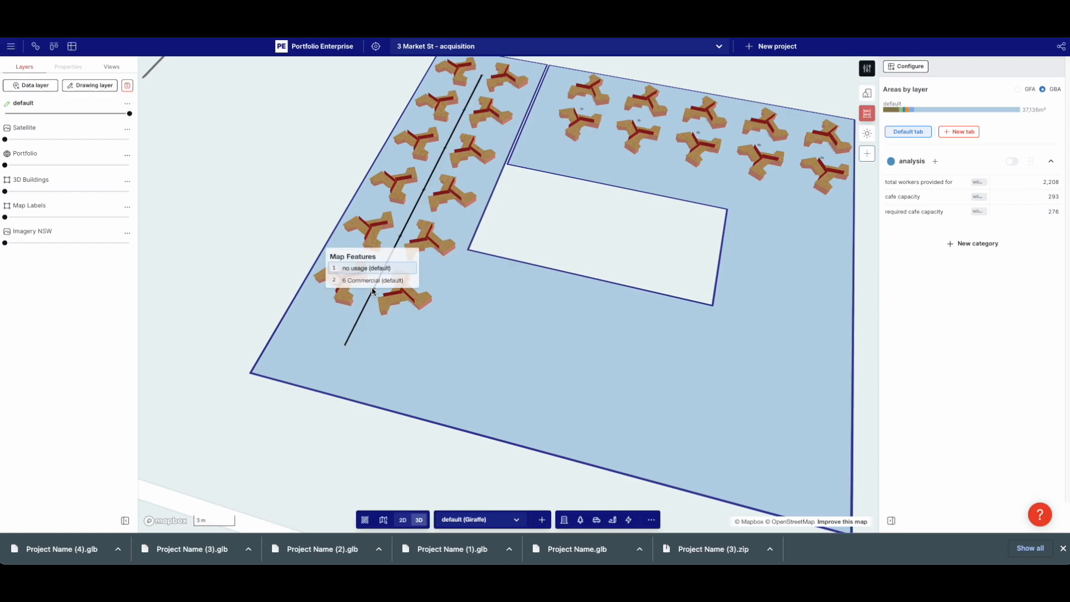
left_click(367, 269)
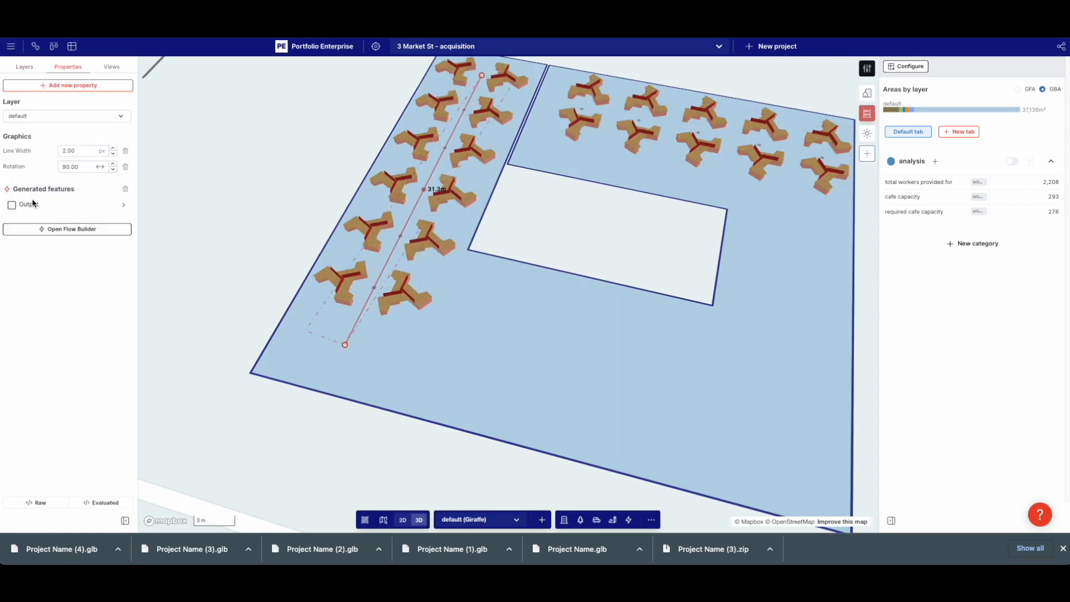
left_click(83, 205)
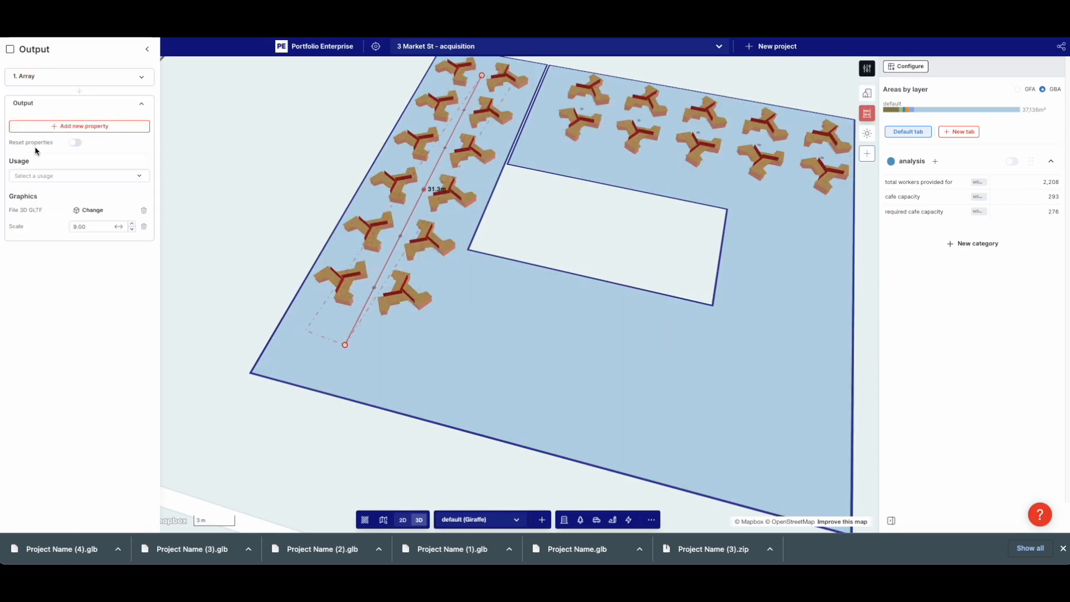
Add a deskCount property of 6 to the desks generated by the wing array
left_click(94, 126)
type("des")
left_click(194, 142)
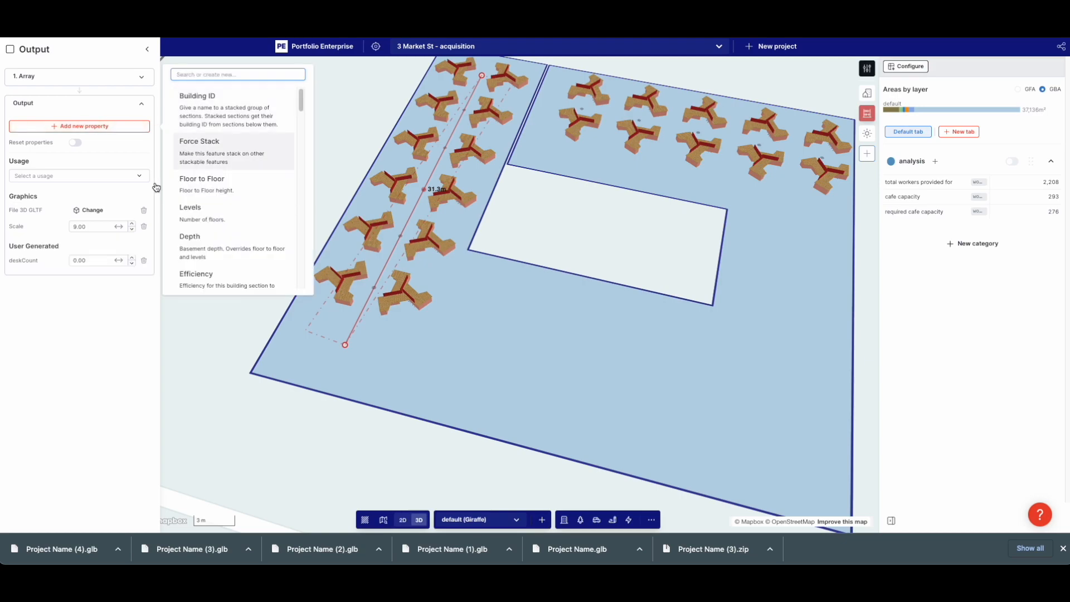
left_click(68, 296)
left_click(85, 260)
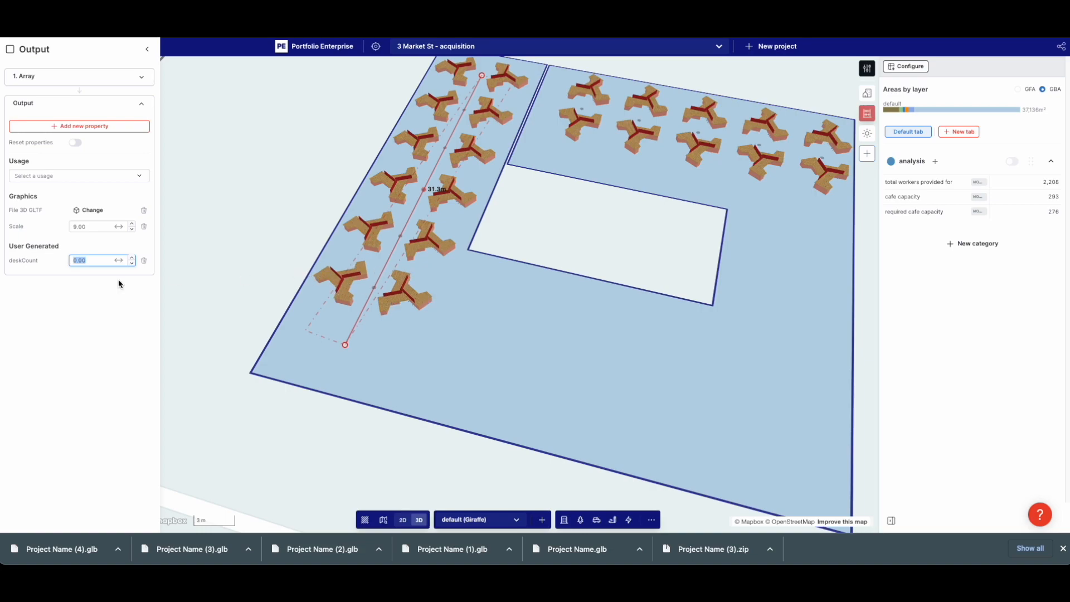
type("6")
left_click(62, 252)
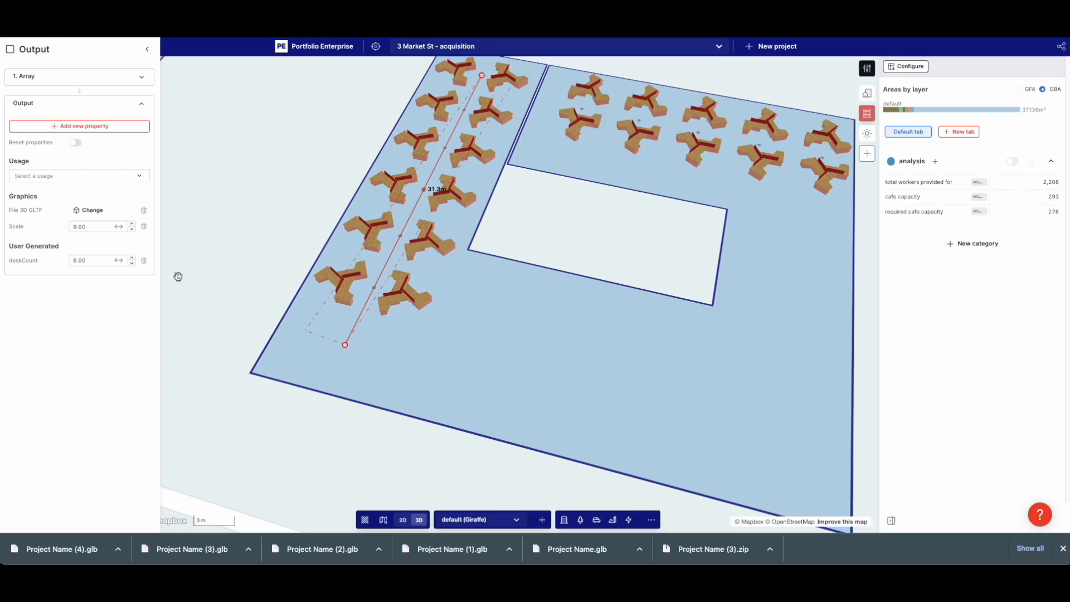
left_click(217, 293)
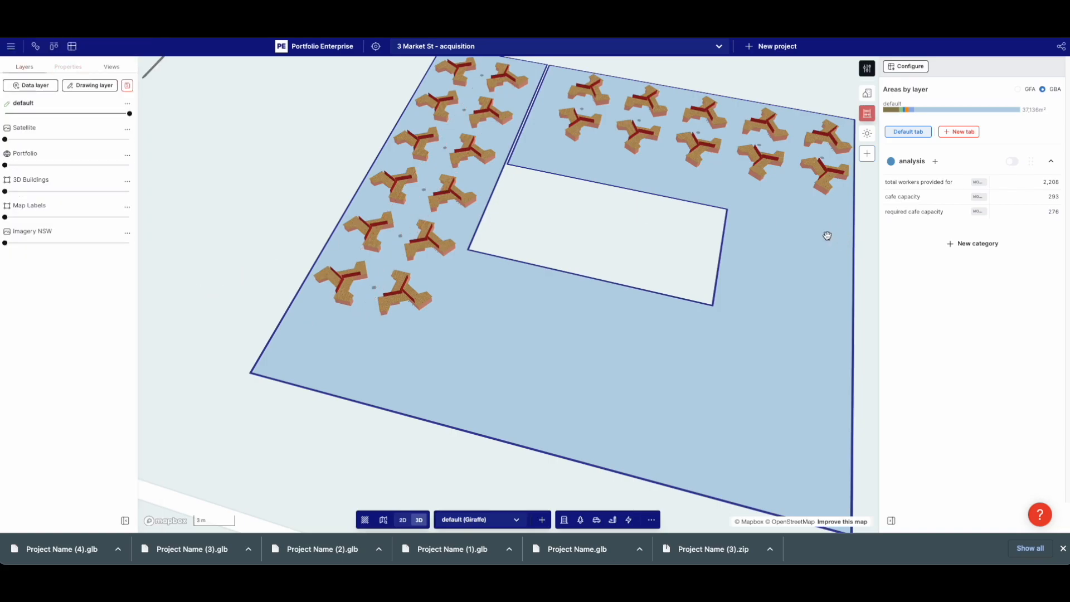
left_click(678, 129)
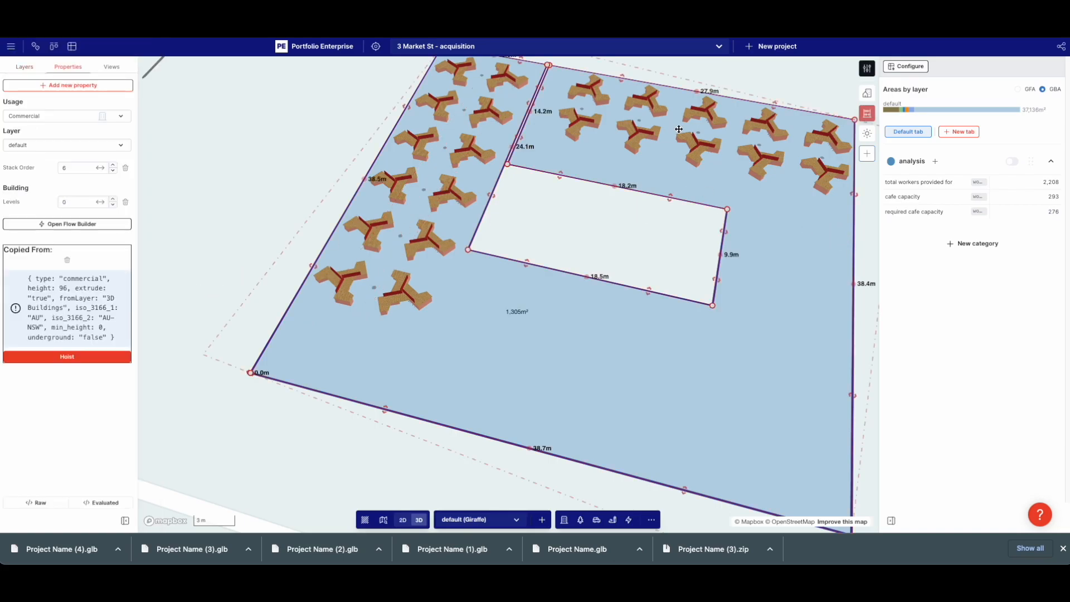
Create a 'desk count' measure in desks using the deskCount property as component A
left_click(935, 161)
left_click(315, 166)
type("desk count")
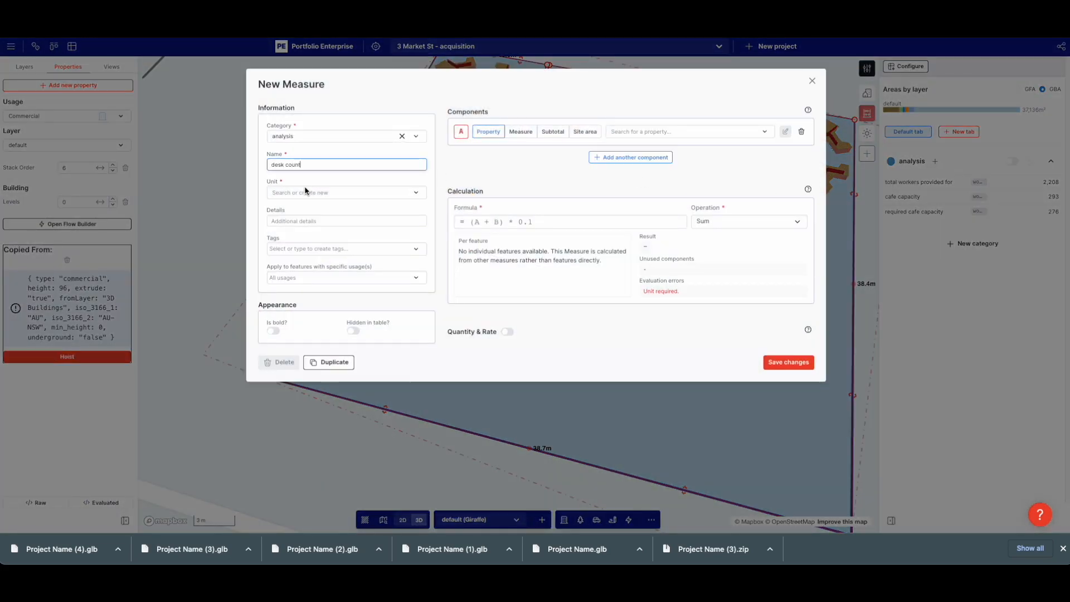
left_click(304, 191)
type("desk count")
left_click(304, 211)
left_click(658, 131)
type("des")
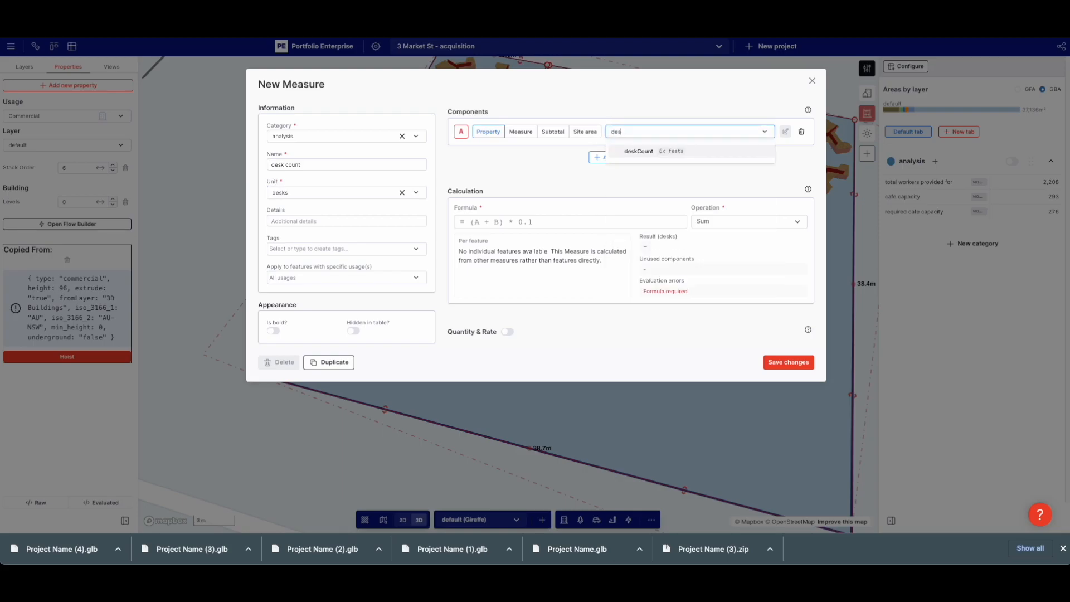
left_click(641, 151)
Set the formula to A, save the measure, and extend the wing array until it reads 42
left_click(531, 223)
type("A")
left_click(527, 179)
left_click(779, 360)
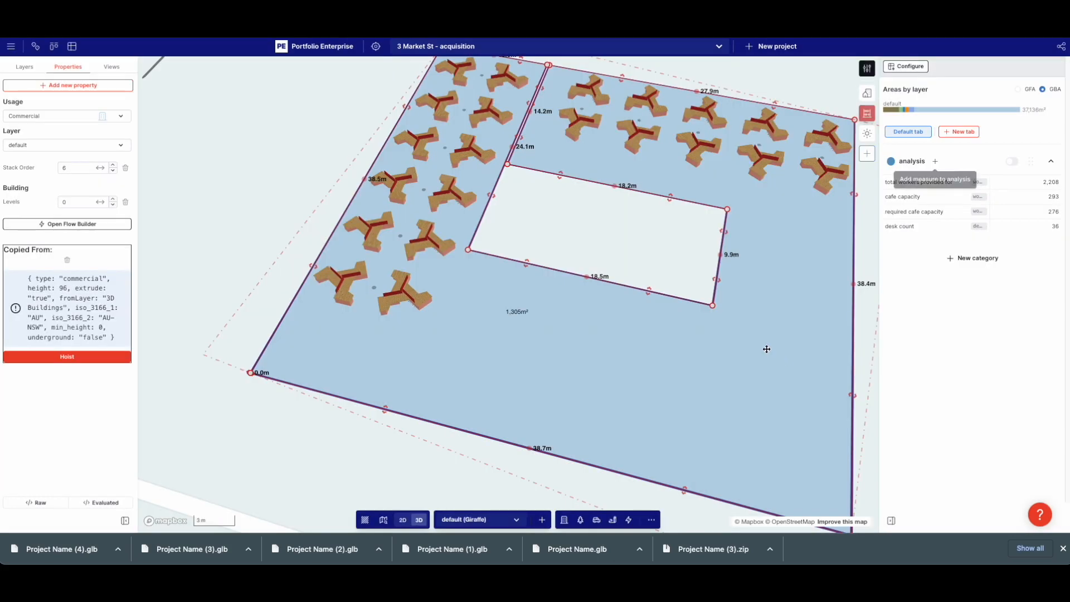
left_click(402, 298)
left_click_drag(346, 342, 328, 376)
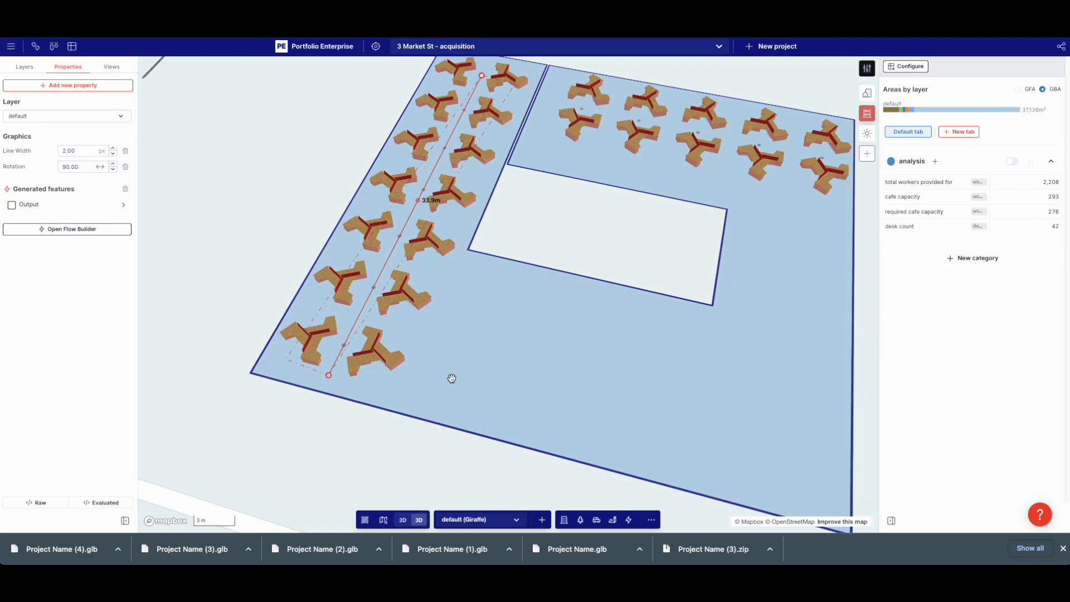
Give the top row's arrayed desk clusters a deskCount property of 6
scroll(449, 375, "down", 3)
left_click(655, 193)
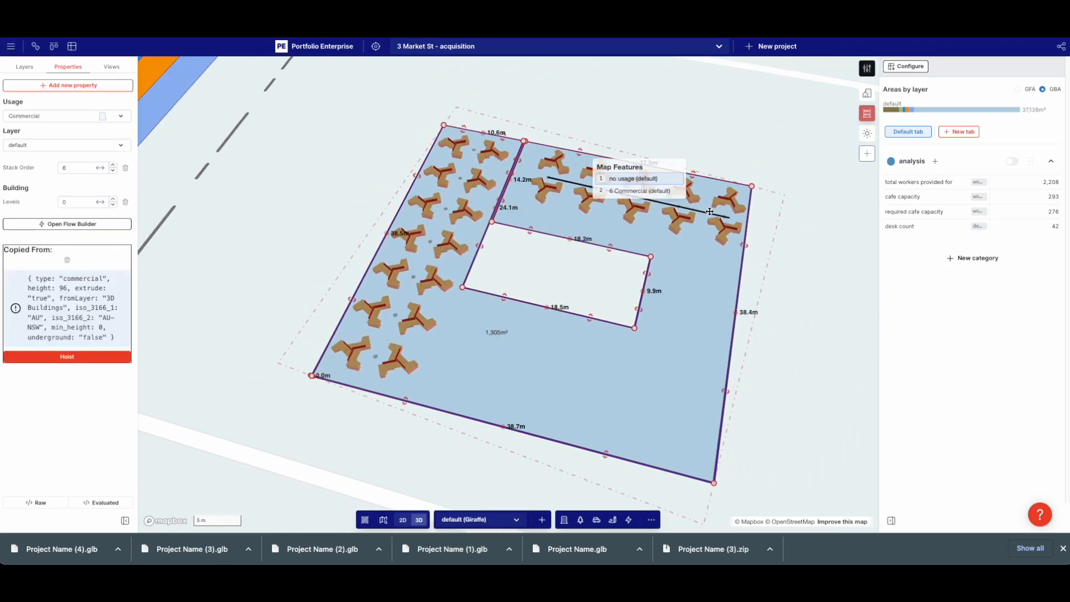
left_click(717, 217)
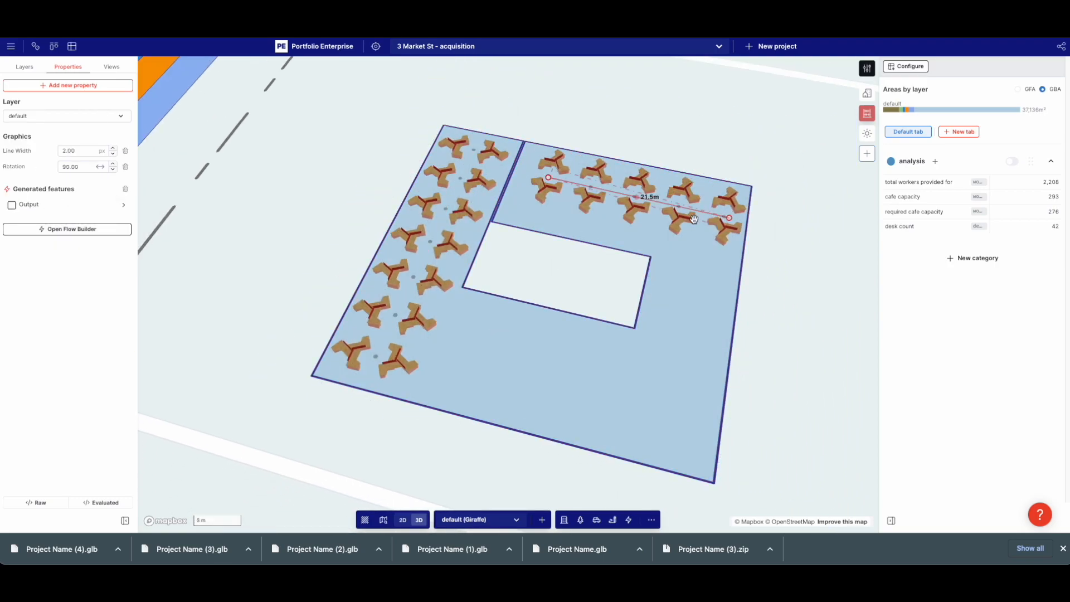
left_click(56, 206)
left_click(86, 126)
type("des")
left_click(199, 141)
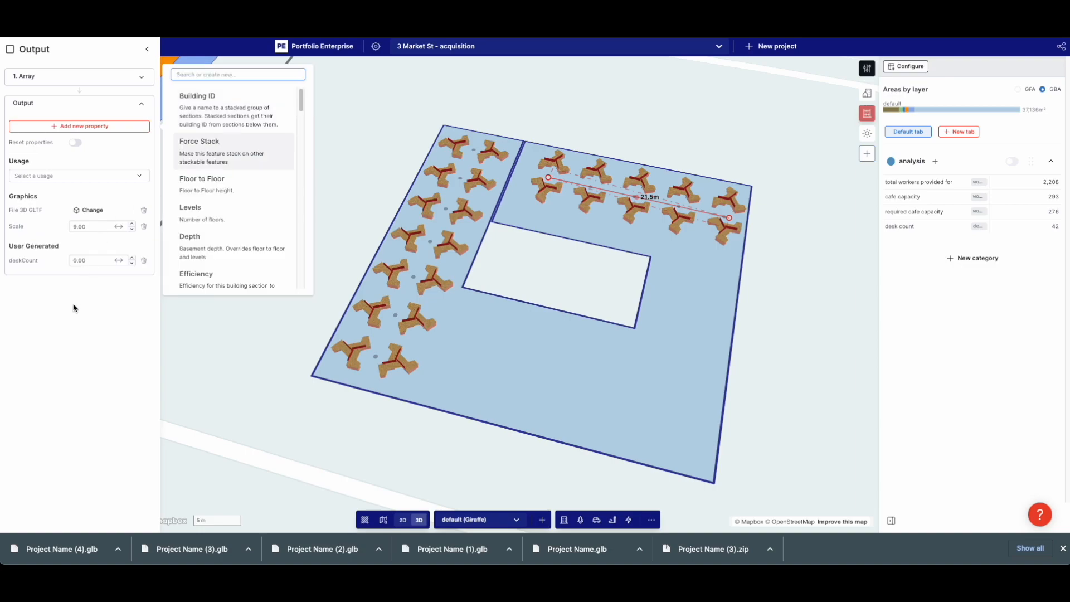
left_click(91, 259)
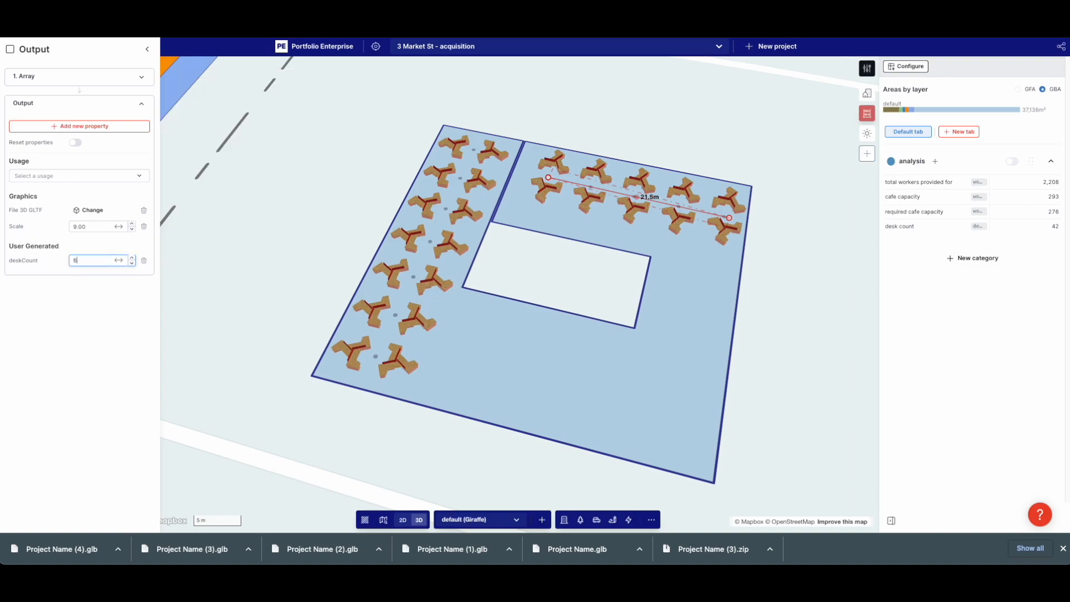
left_click(102, 319)
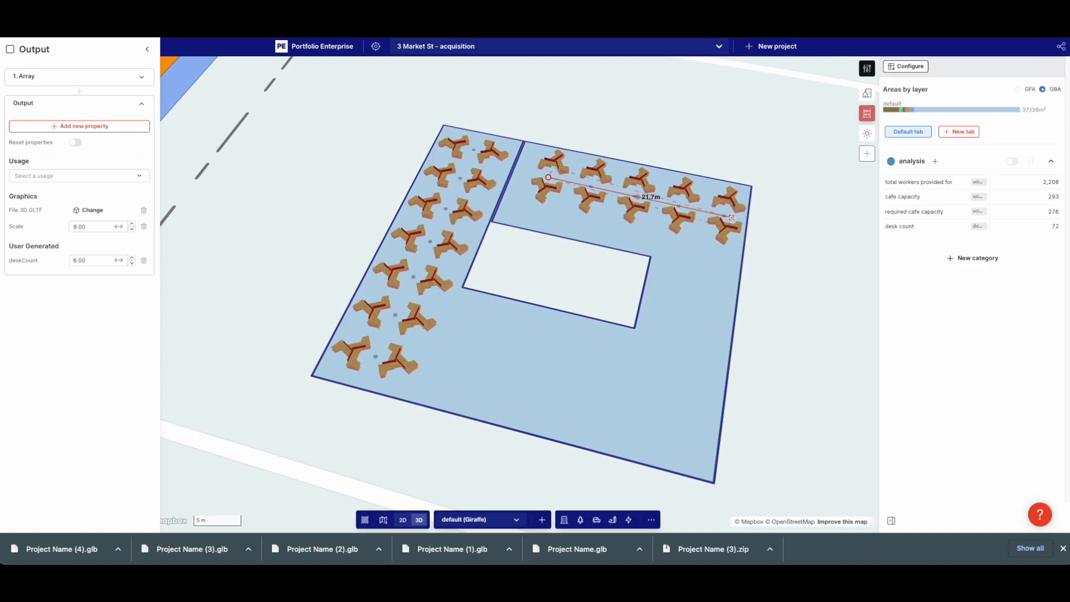
Shorten one desk row by a desk pair so the desk count reads 66
left_click(388, 322)
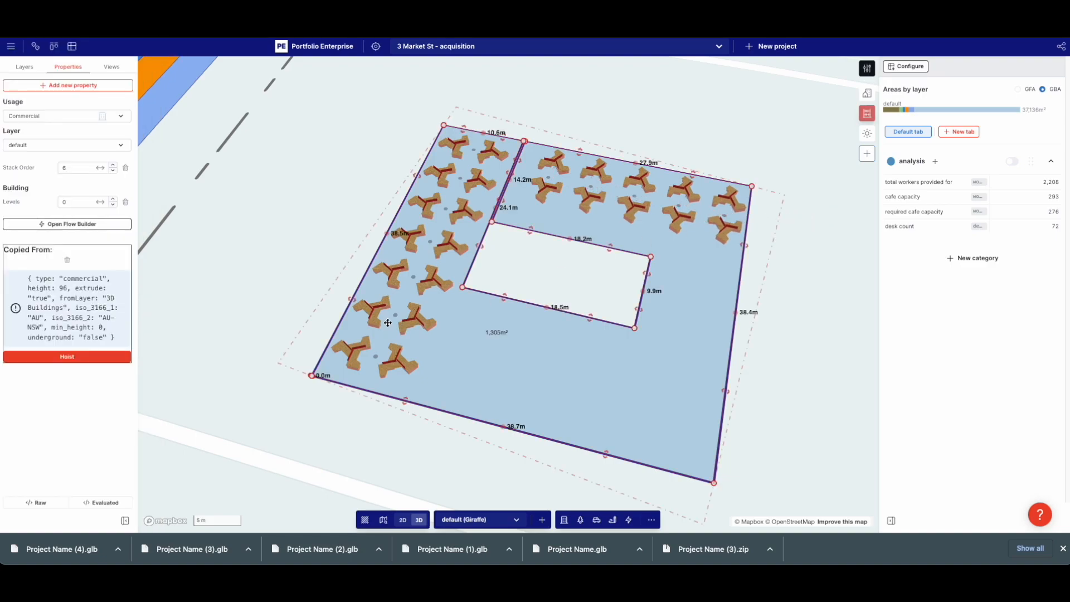
left_click(392, 362)
left_click_drag(366, 378, 379, 350)
Confirm the tower's 22 levels and append *22 to the desk count formula, giving 1,452 desks
scroll(379, 351, "down", 5)
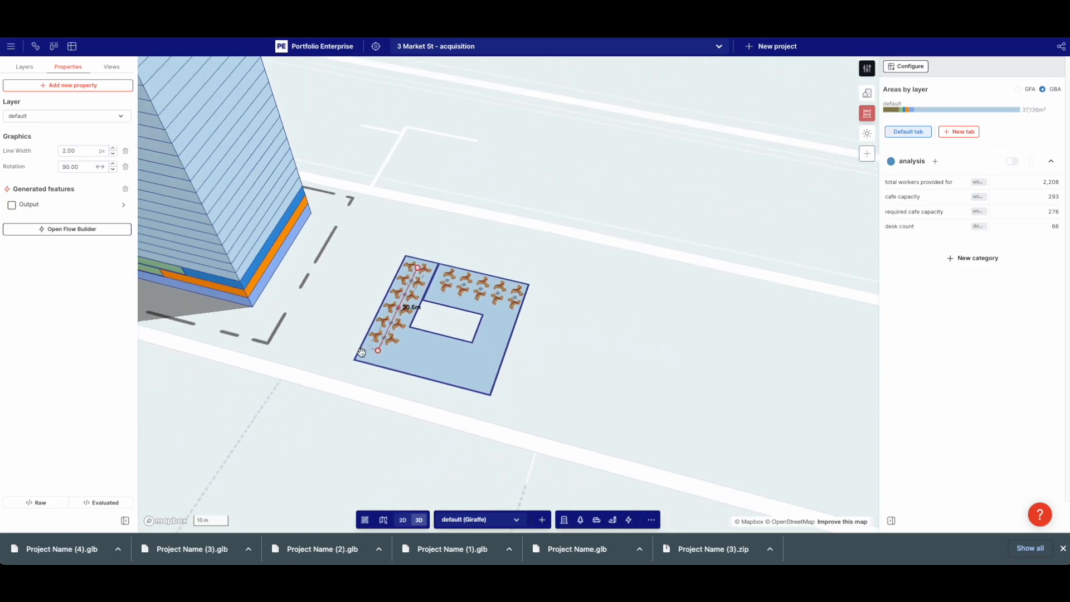
scroll(367, 352, "down", 2)
left_click(275, 250)
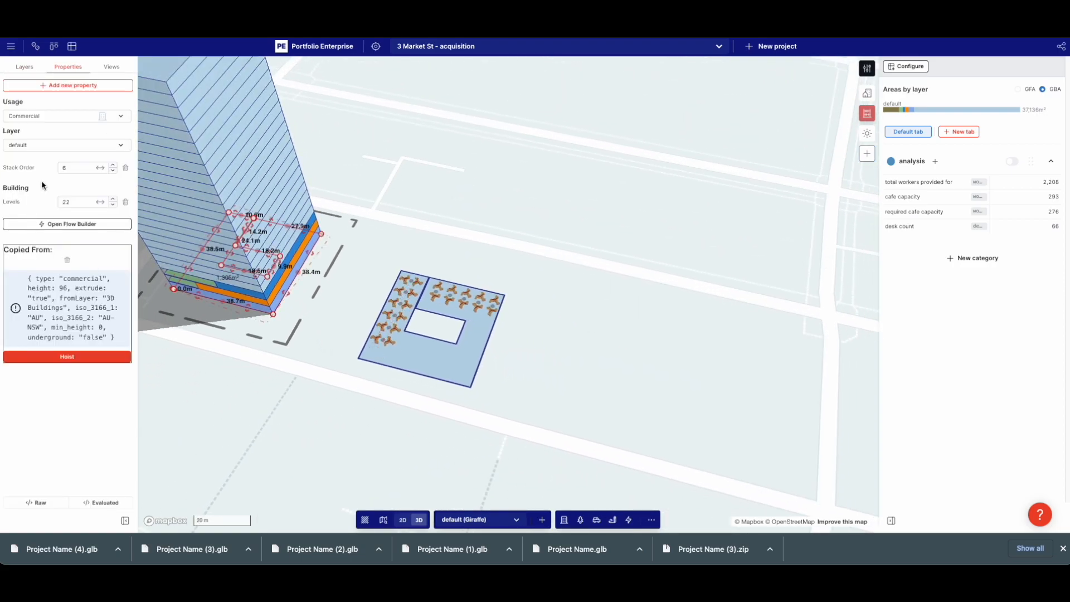
left_click(899, 226)
left_click(540, 222)
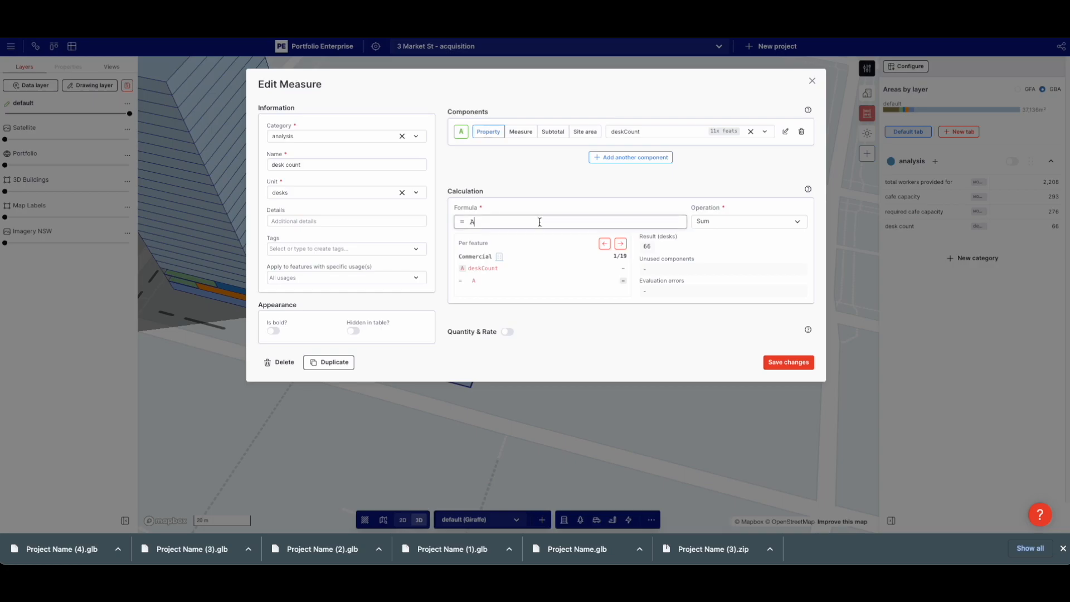
type("*22")
left_click(788, 362)
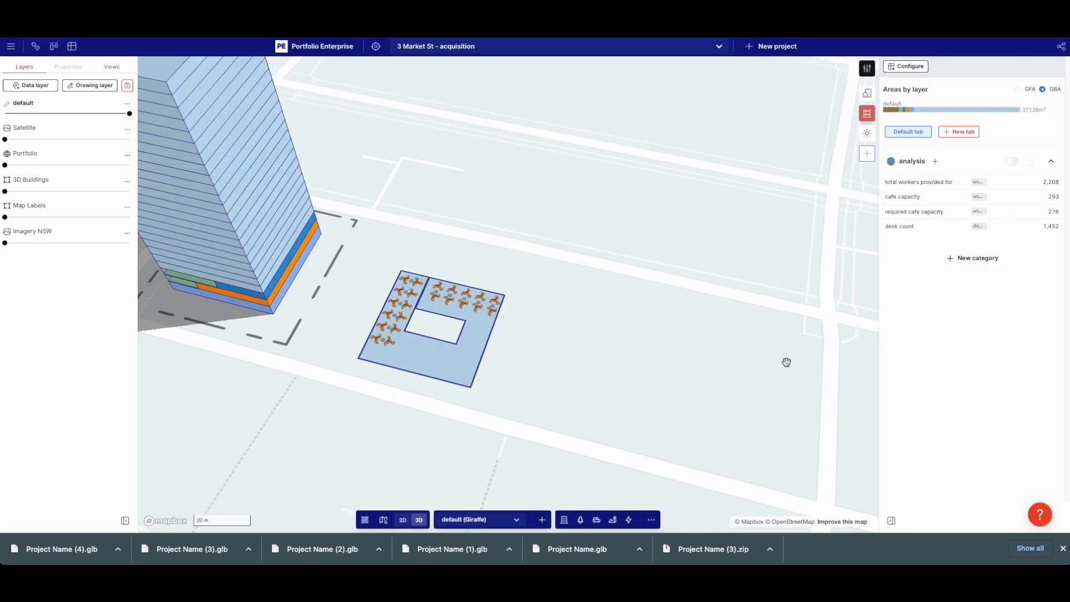
left_click_drag(628, 341, 721, 366)
right_click_drag(721, 365, 507, 329)
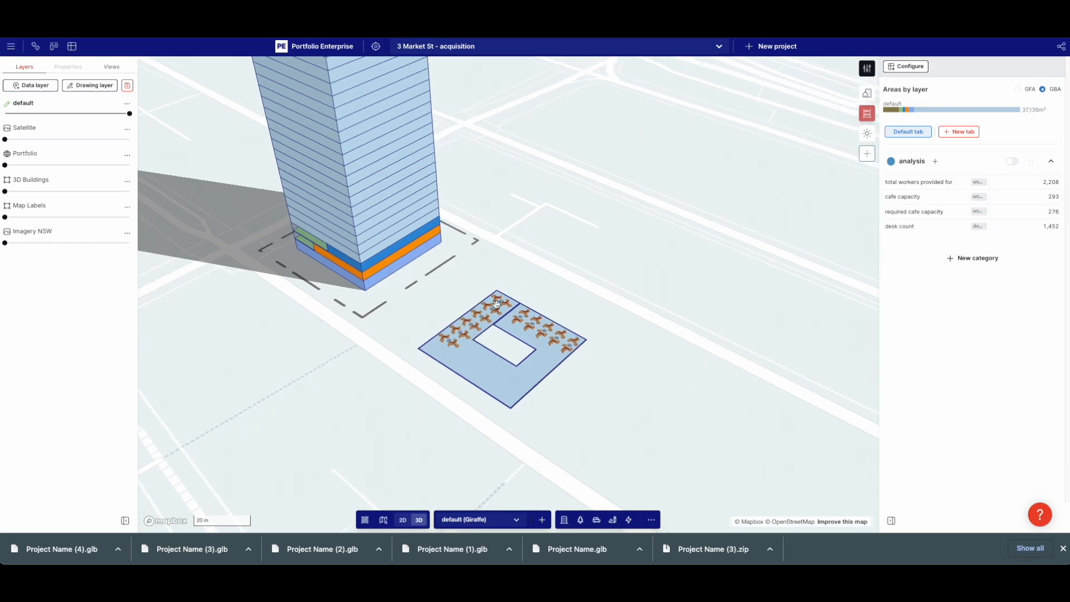
scroll(490, 356, "up", 5)
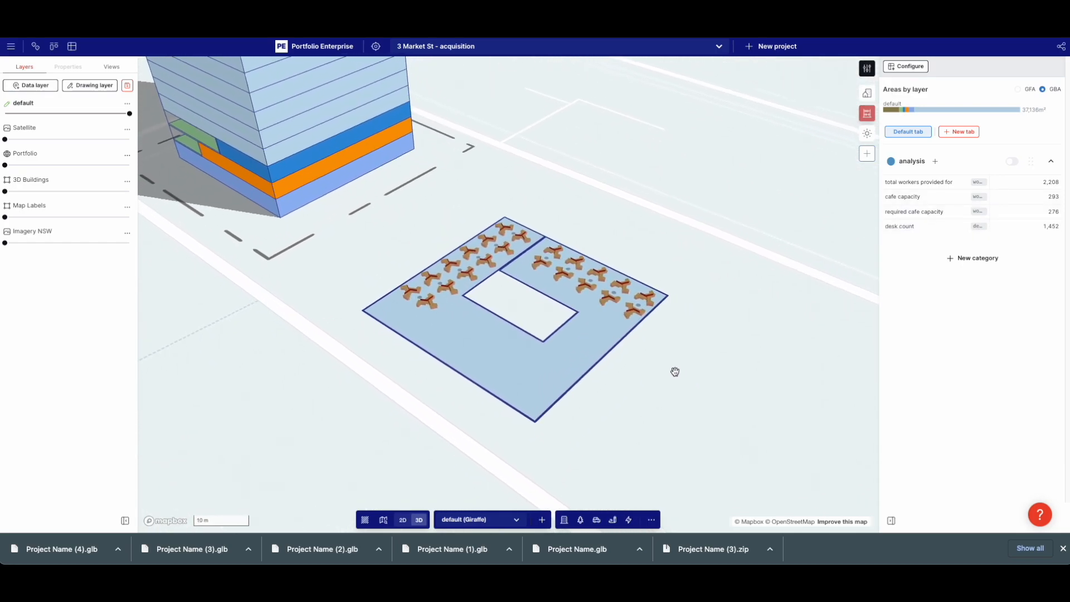
scroll(669, 379, "up", 3)
Draw a 133.9 m² rectangular zone beside the floor's void
left_click(622, 519)
left_click(465, 293)
left_click(557, 355)
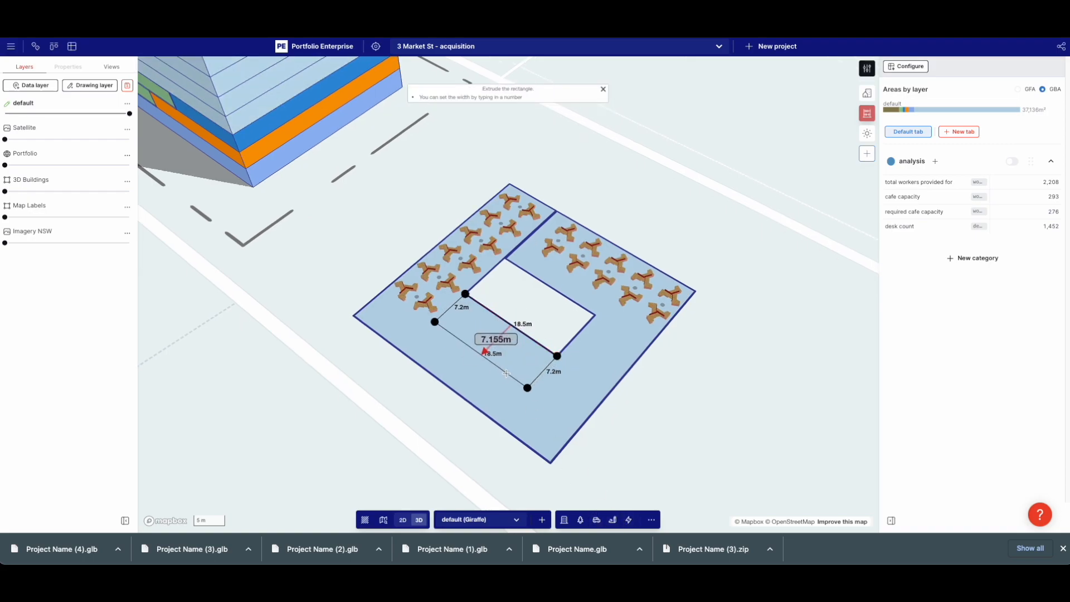
left_click(526, 388)
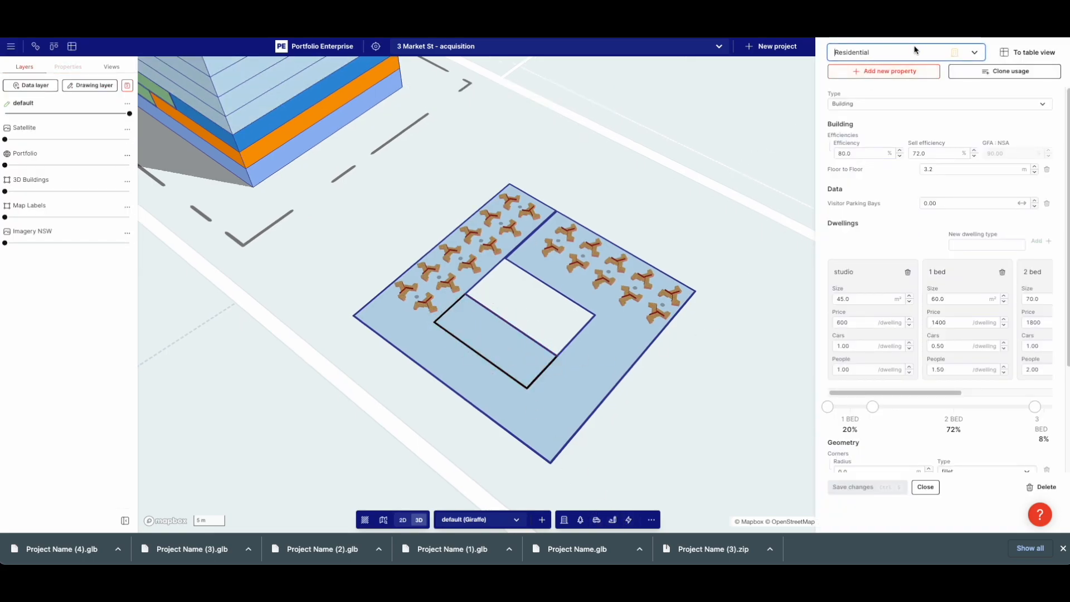
Clone the cafe usage into a new 'meeting room' usage for the zone
left_click(914, 51)
left_click(879, 202)
left_click(1005, 71)
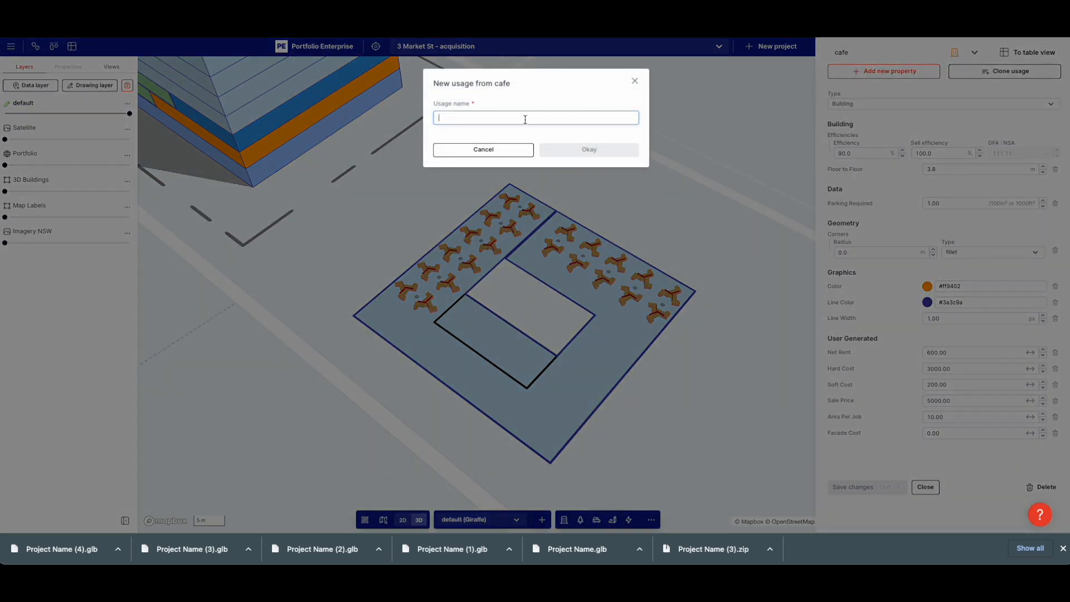
type("meeting room")
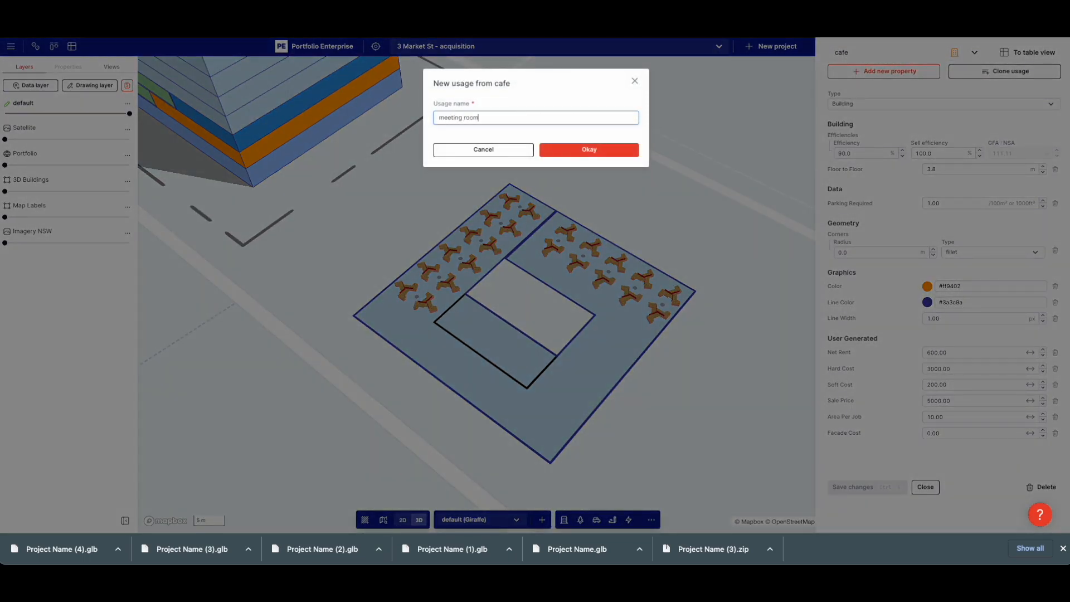
left_click(609, 146)
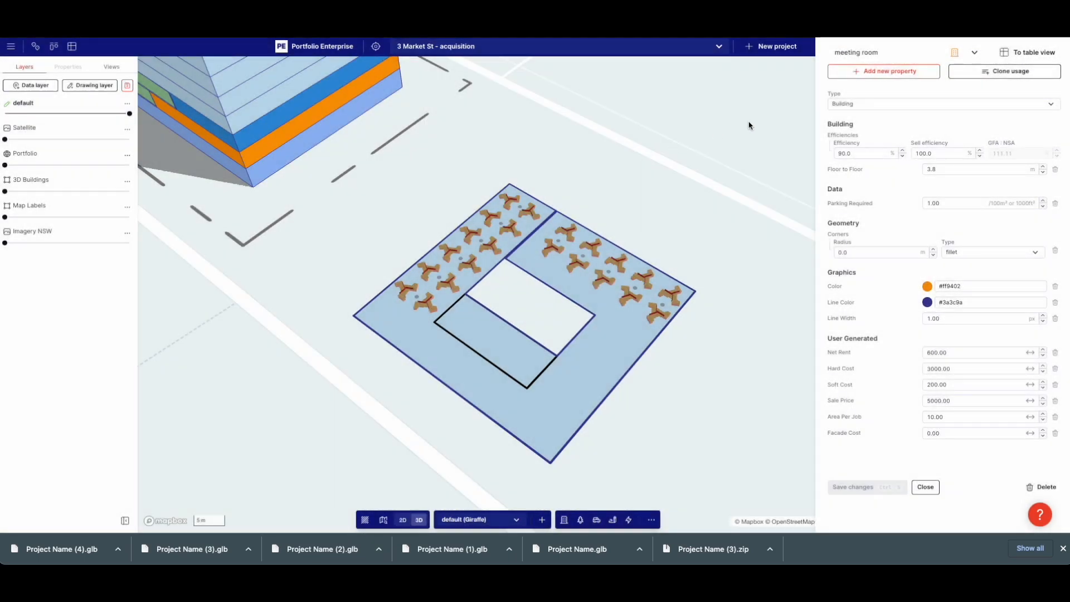
Colour the meeting room usage #e132de, save it, and reselect the rectangle
left_click(928, 289)
left_click(953, 417)
left_click(955, 347)
left_click(901, 281)
left_click(867, 487)
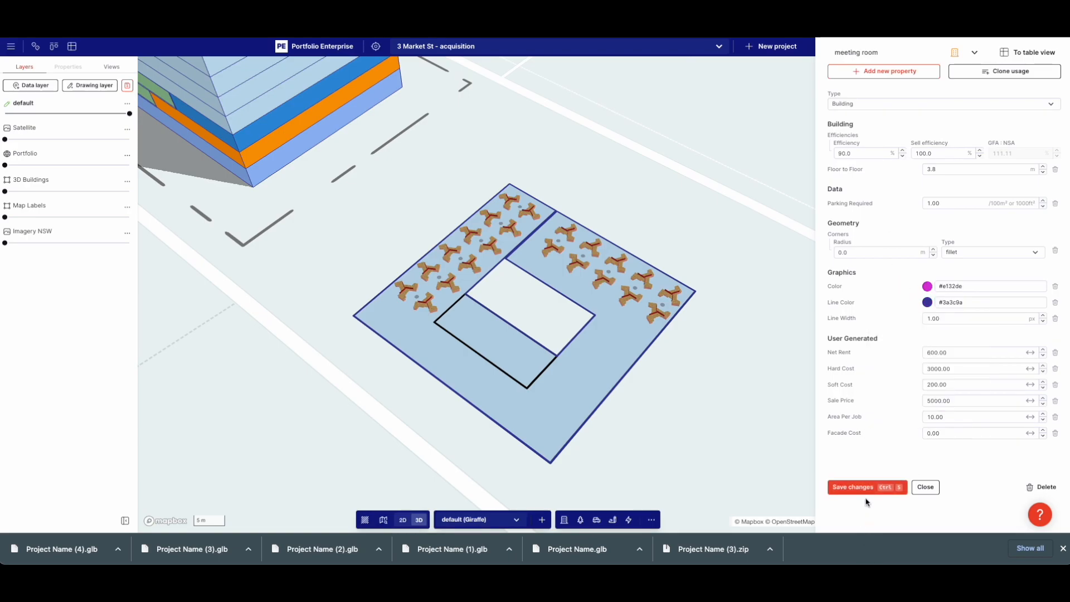
left_click(501, 369)
left_click(498, 352)
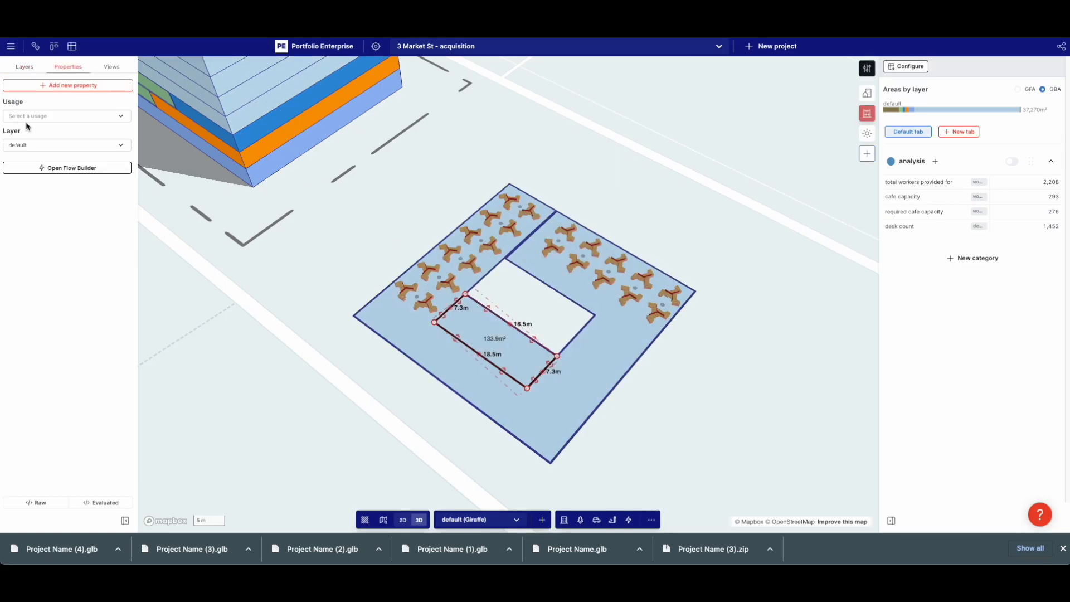
Generate a Structural Grid in the rectangle, turn off spine splitting, and size lots by area
left_click(74, 169)
left_click(206, 359)
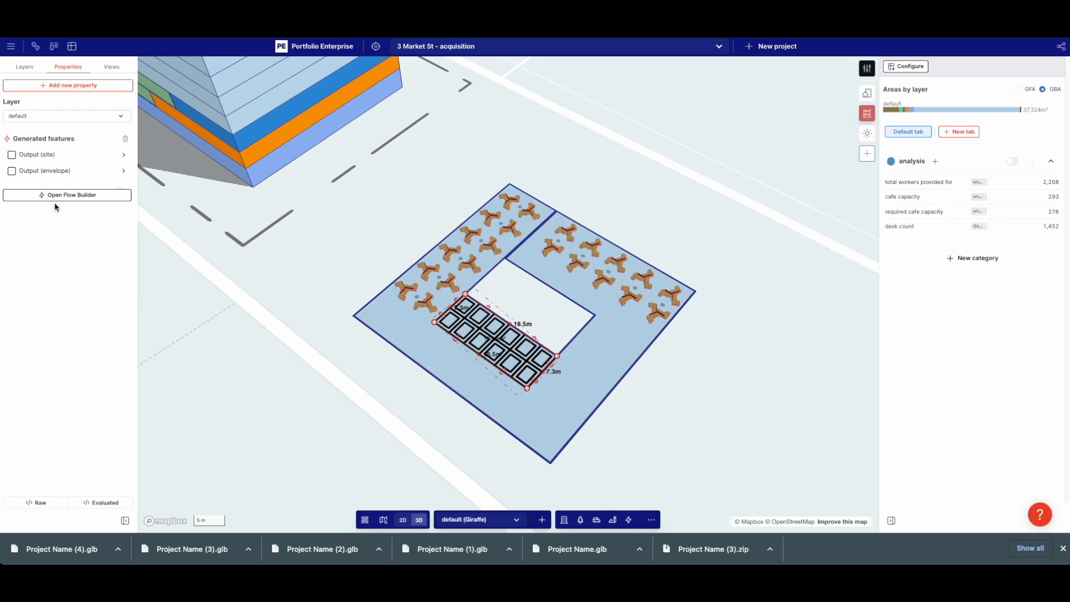
left_click(51, 157)
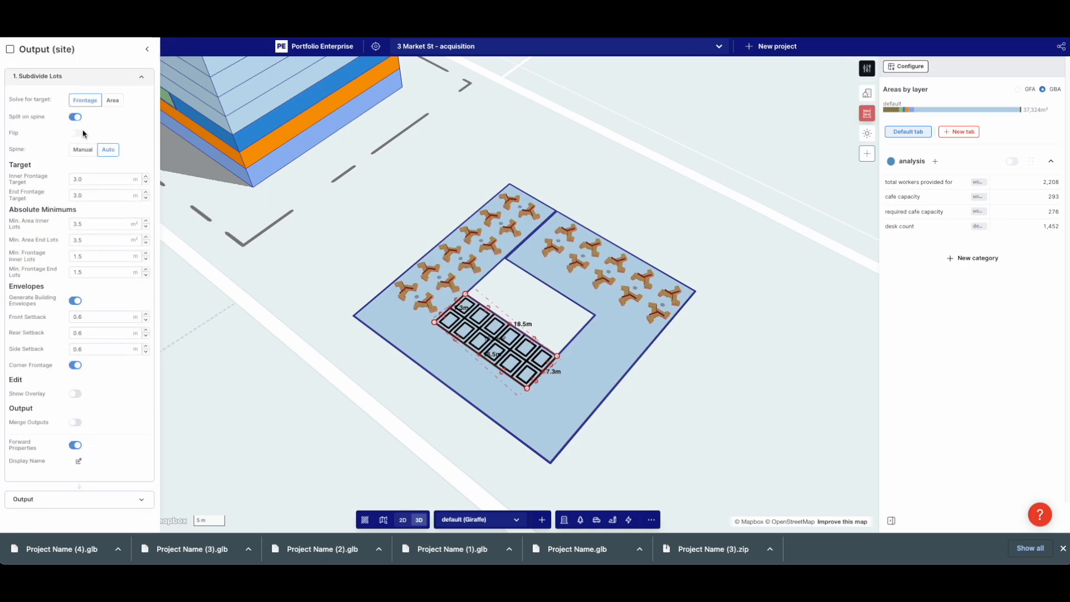
left_click(75, 117)
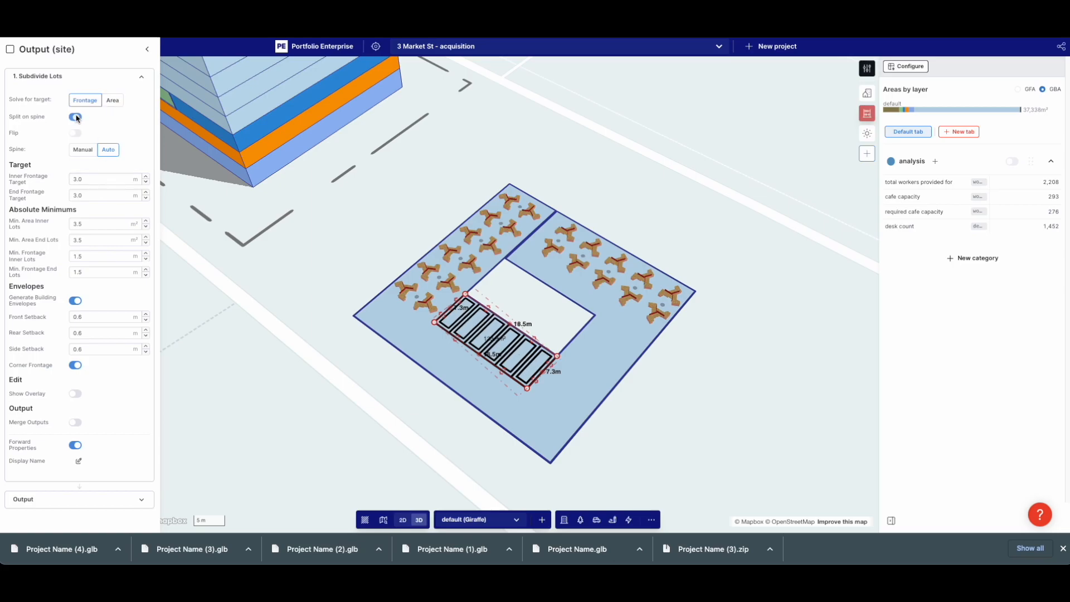
left_click(112, 100)
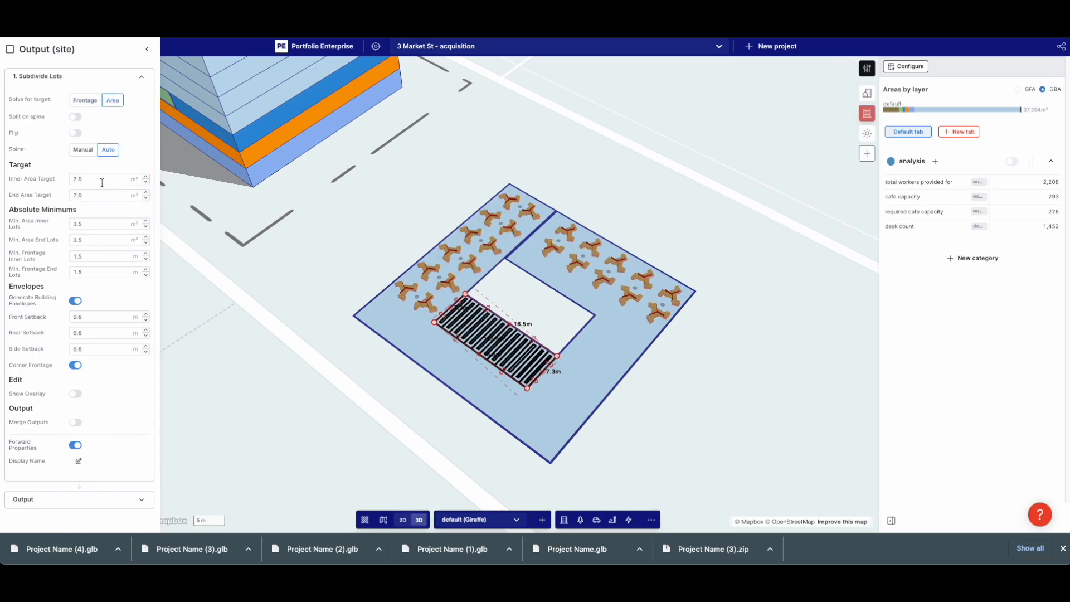
Set the inner area target to 15 m² and the lot minimums to 2, 2, 1 and 1
double_click(100, 181)
type("15")
left_click(63, 175)
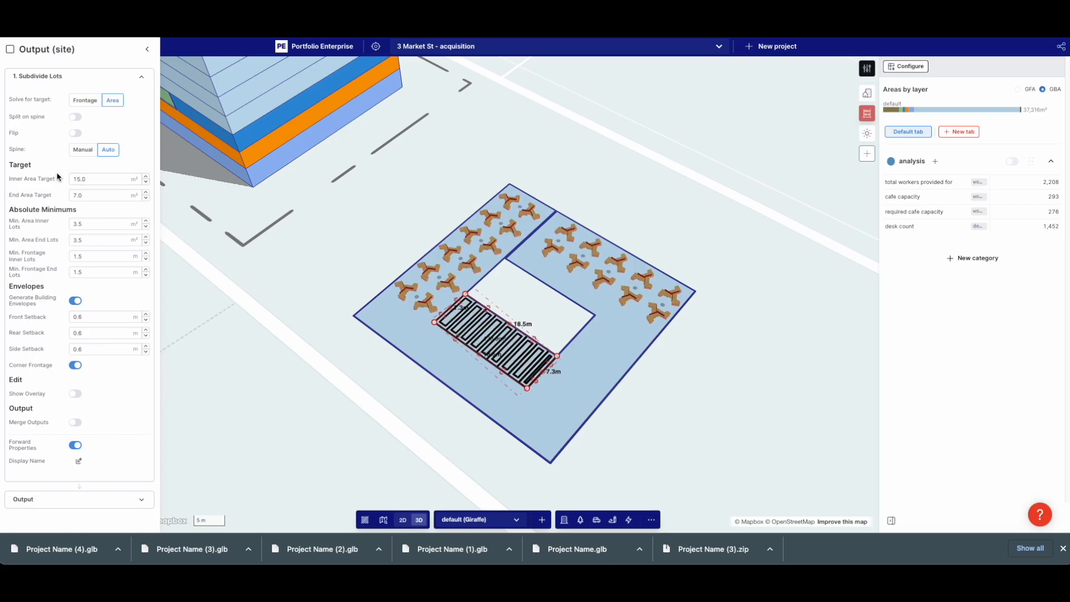
left_click(100, 224)
type("2")
left_click(93, 240)
type("2")
left_click(91, 255)
type("1")
left_click(94, 272)
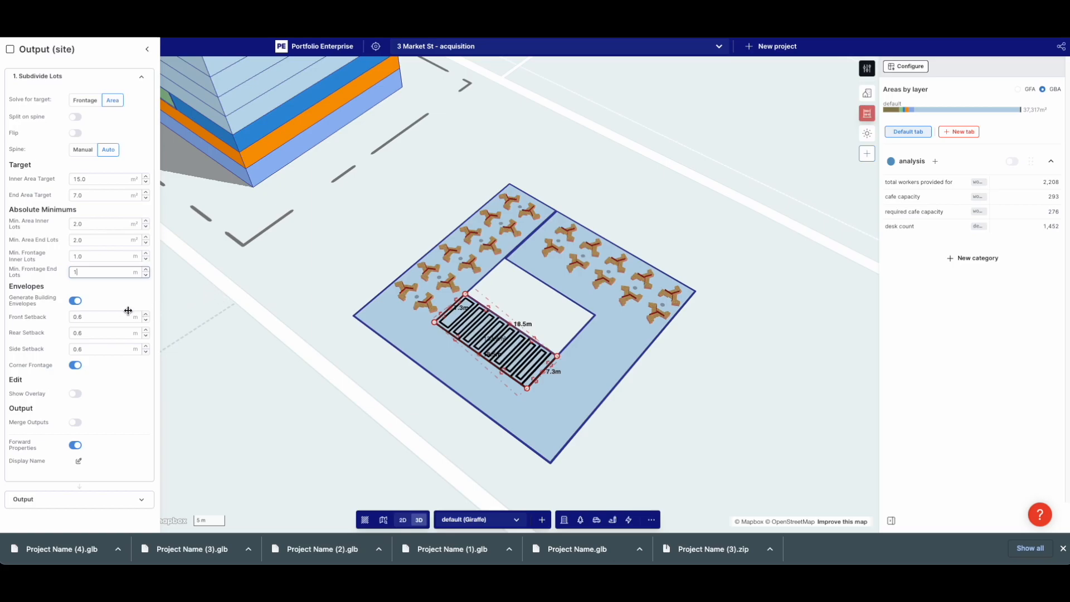
Clear the lot selection and select the striped subdivided strip from the stacked features
left_click(264, 374)
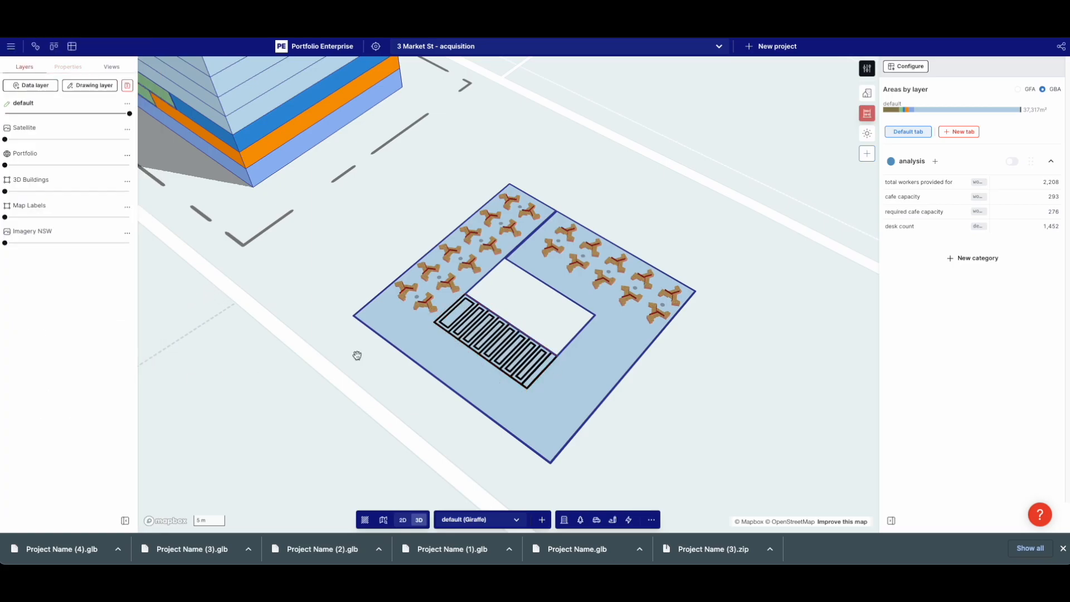
left_click(457, 329)
left_click(449, 311)
left_click(472, 344)
left_click(461, 325)
Remove the envelope output from the flow and set Subdivide Lots End Area Target to 15
left_click(70, 195)
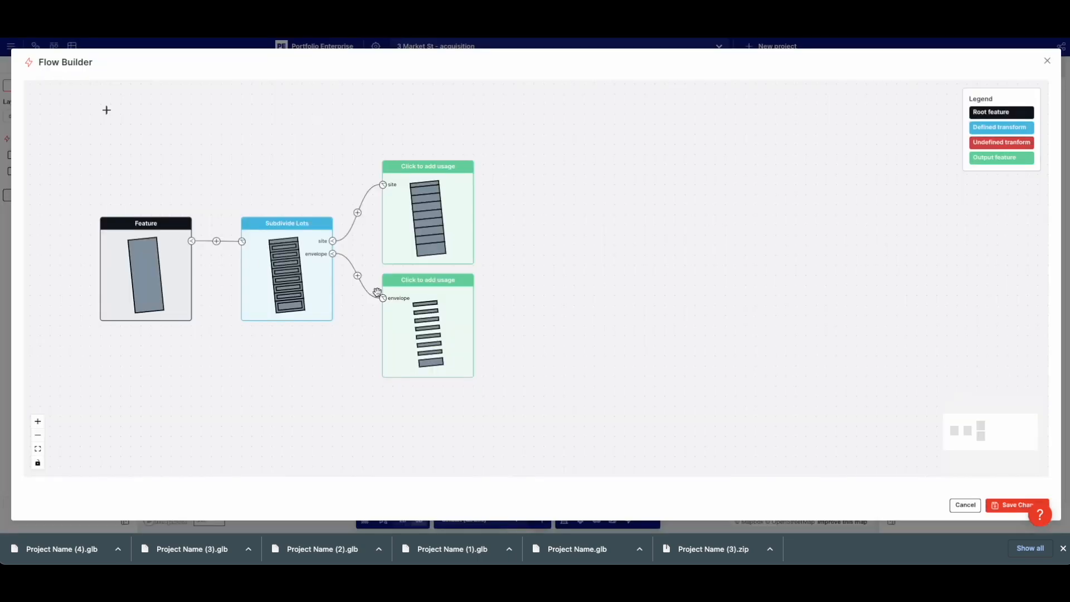
left_click(470, 279)
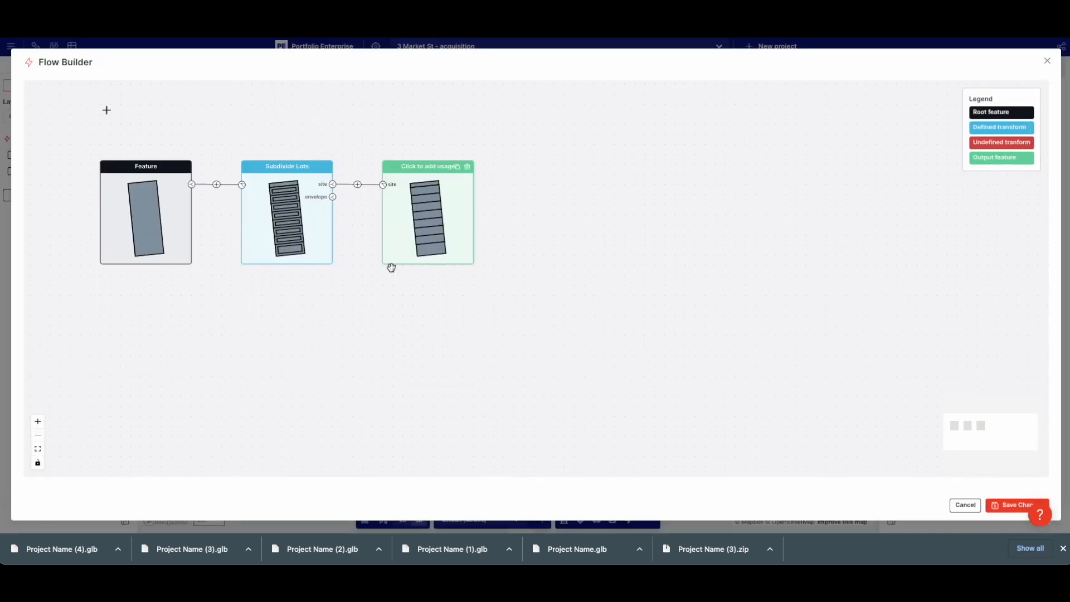
left_click(315, 247)
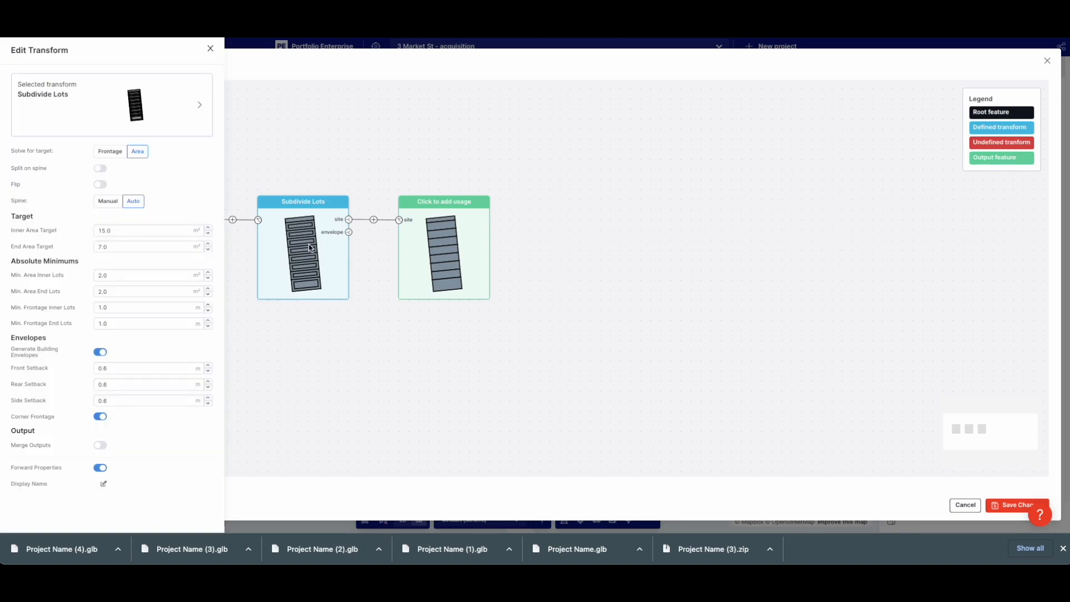
double_click(121, 244)
type("17")
left_click(82, 239)
double_click(109, 245)
type("15")
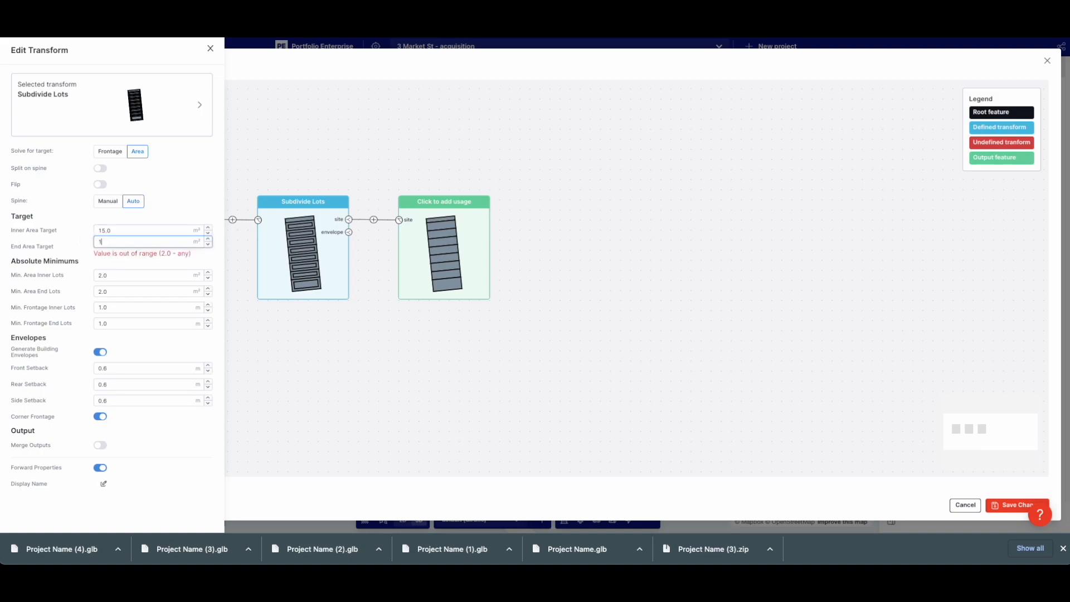
left_click(82, 243)
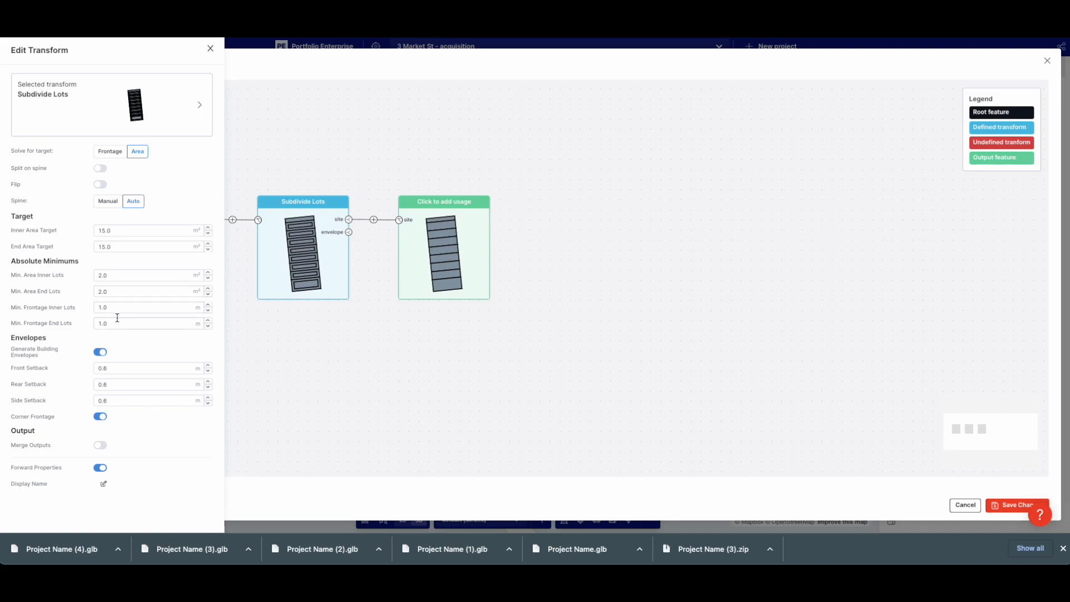
Set the output usage to meeting room with 1 level and save the flow changes
left_click(439, 247)
left_click(113, 129)
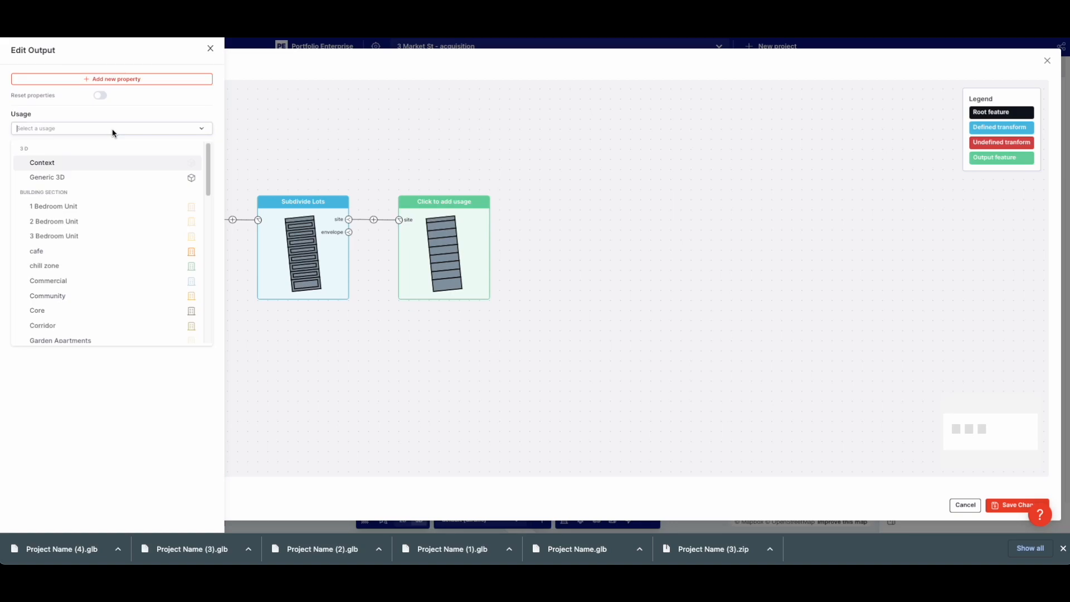
type("meet")
left_click(92, 165)
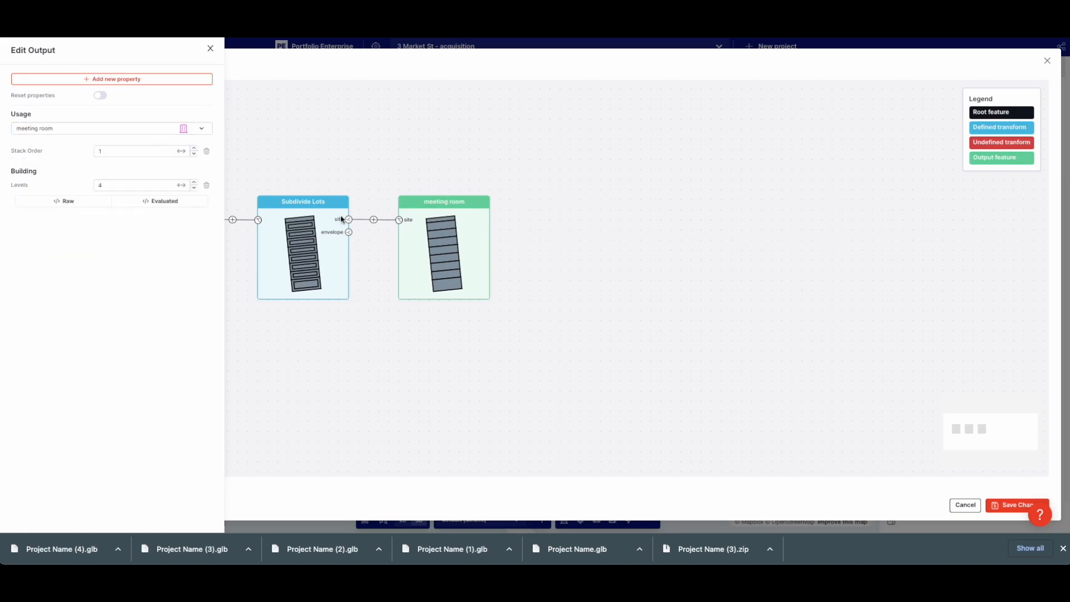
double_click(132, 185)
type("1")
left_click(322, 162)
left_click(1000, 505)
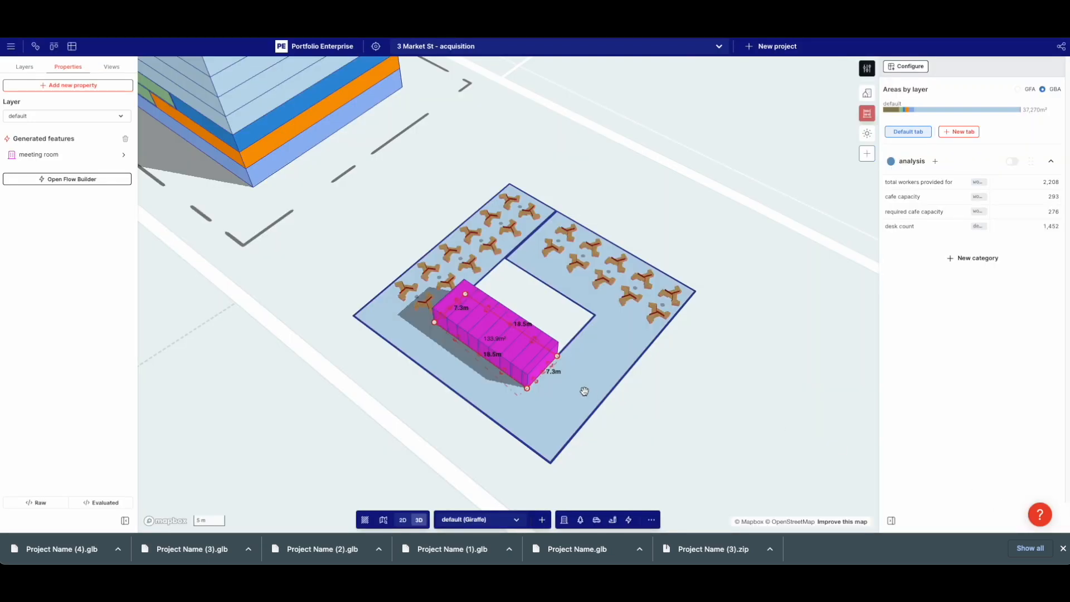
Resize the meeting room beside the courtyard, adjusting its length back to 18.5 m and narrowing its depth
scroll(591, 392, "up", 3)
left_click_drag(505, 376, 458, 347)
right_click_drag(548, 408, 558, 418)
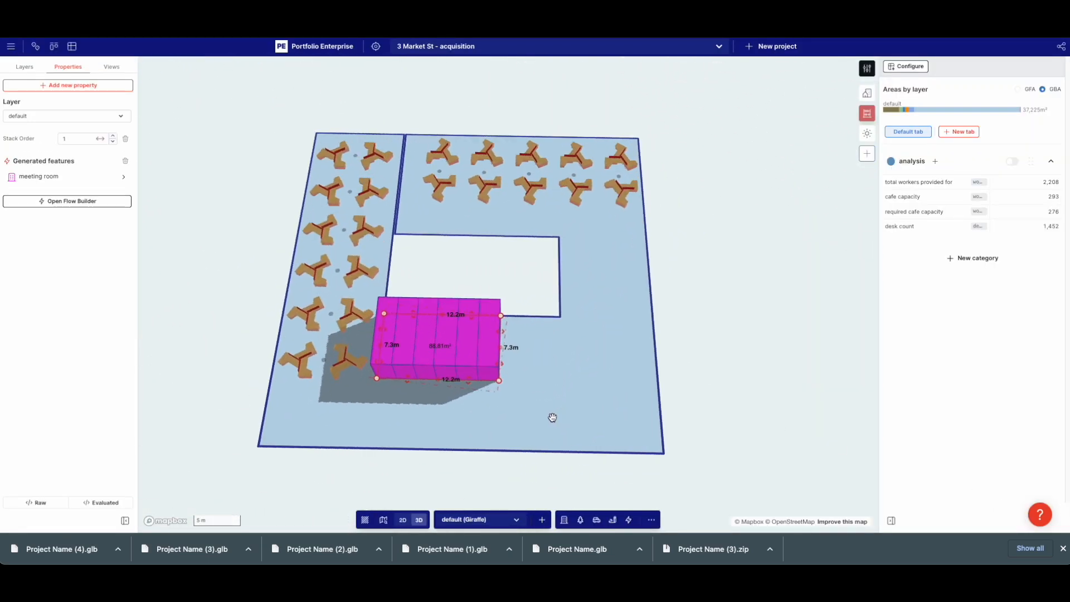
left_click_drag(405, 380, 421, 352)
left_click_drag(501, 317, 561, 318)
mouse_move(422, 352)
left_mouse_down()
mouse_move(433, 331)
mouse_move(434, 356)
left_mouse_up()
Turn on the Subdivide Lots area overlay and narrow the room to 3.2 m deep
left_click(61, 176)
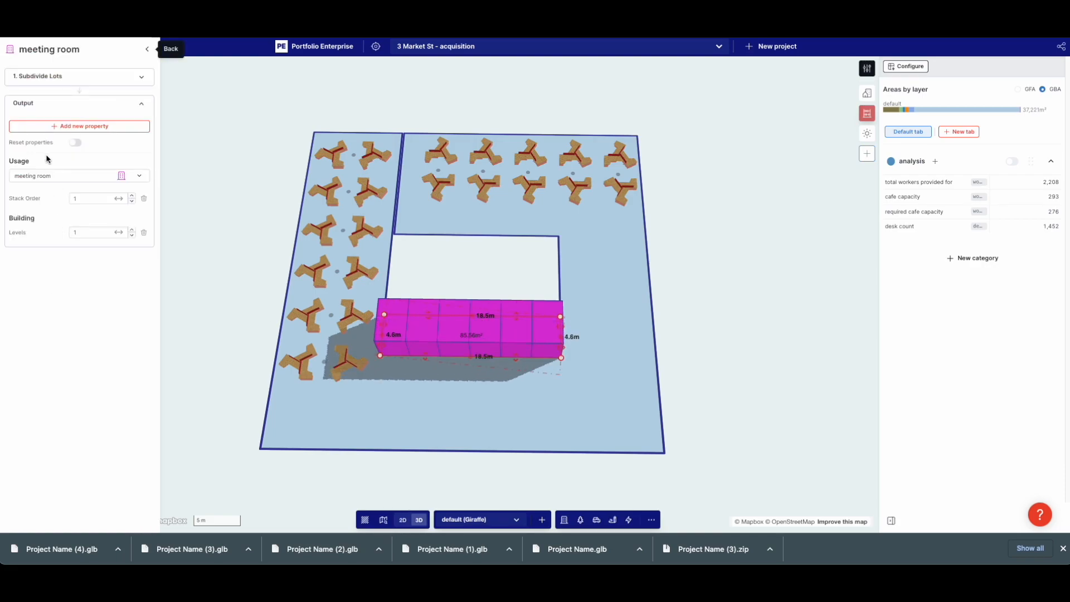
left_click(53, 77)
left_click(74, 394)
scroll(609, 363, "up", 5)
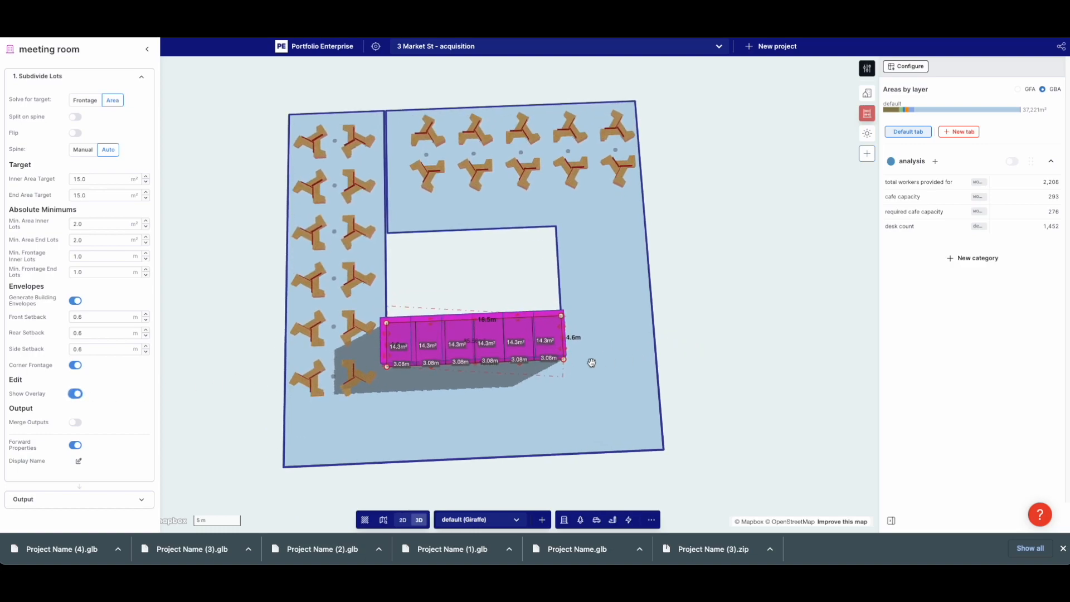
left_click_drag(365, 365, 365, 343)
Adjust the meeting room's length, settling at about 14.9 m
left_click(804, 329)
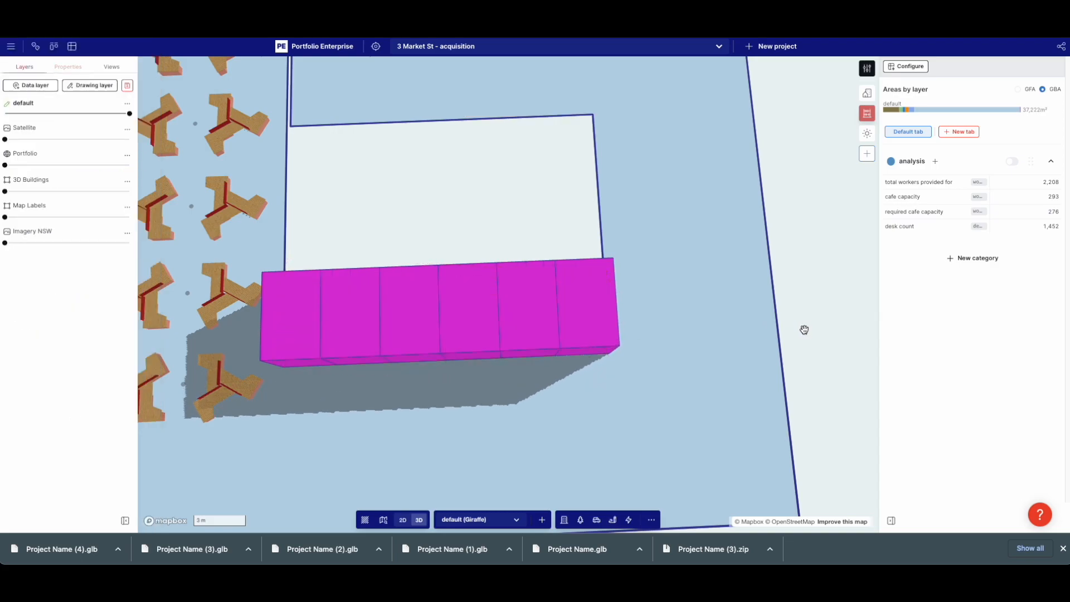
scroll(804, 329, "down", 3)
right_click_drag(819, 349, 798, 348)
left_click(611, 340)
left_click_drag(654, 377, 535, 353)
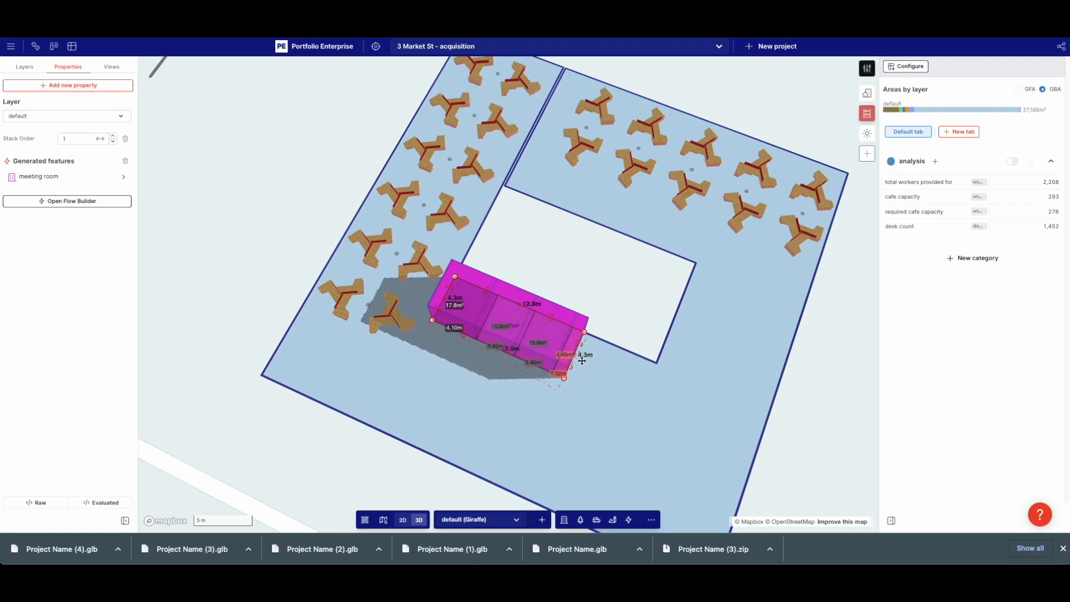
left_click_drag(801, 413, 693, 391)
left_click_drag(476, 323, 481, 352)
right_click_drag(458, 346, 537, 375)
scroll(581, 312, "up", 5)
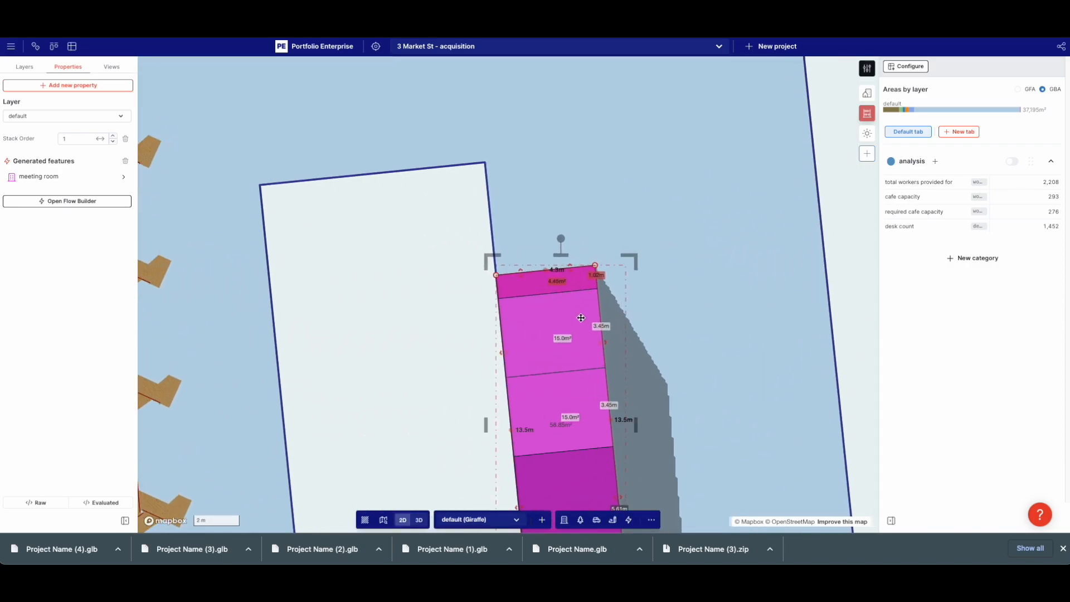
scroll(580, 318, "down", 3)
left_click_drag(580, 332, 578, 317)
left_click_drag(608, 353, 619, 360)
Set the minimum end and inner lot areas to 14 m², then clear the selection
left_click(62, 177)
left_click(36, 76)
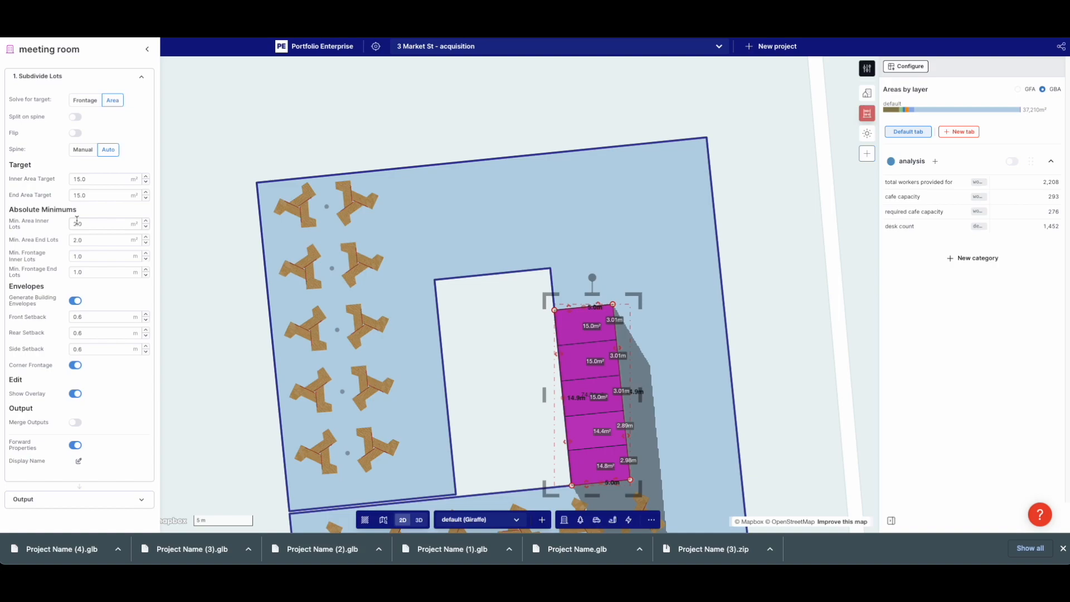
double_click(92, 241)
double_click(79, 222)
type("1")
left_click(777, 345)
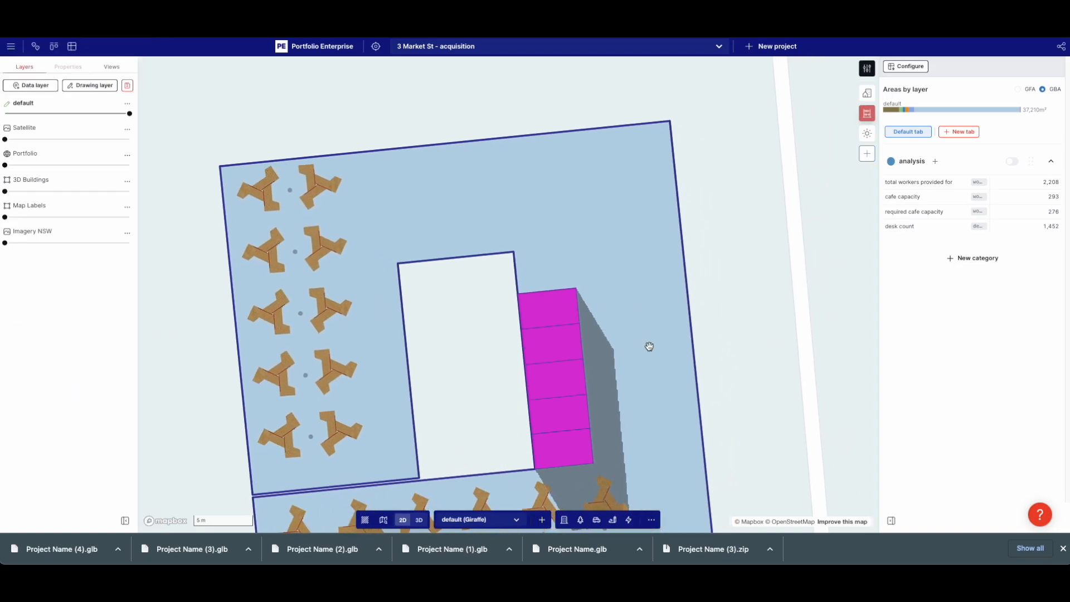
left_click(532, 311)
Duplicate the magenta meeting room and place the copy on the site
left_click(536, 330)
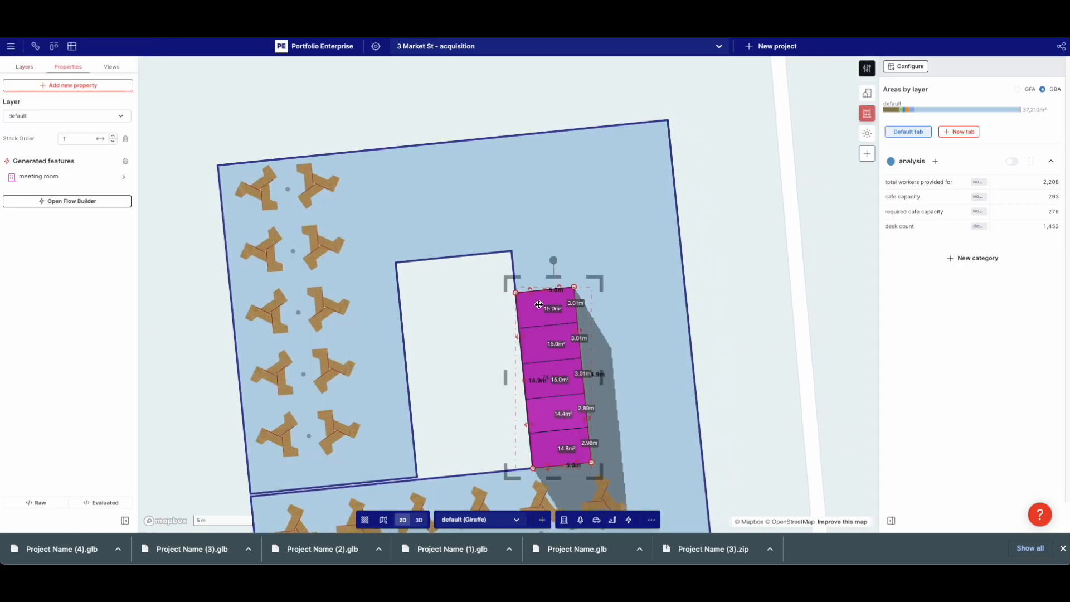
key("ctrl+c")
key("ctrl+v")
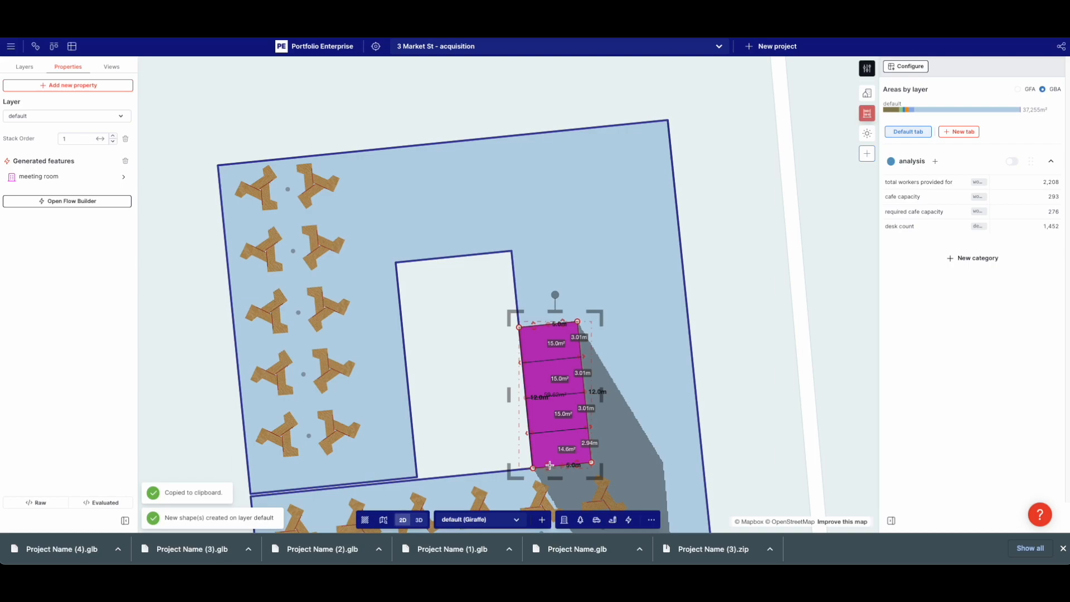
left_click(573, 254)
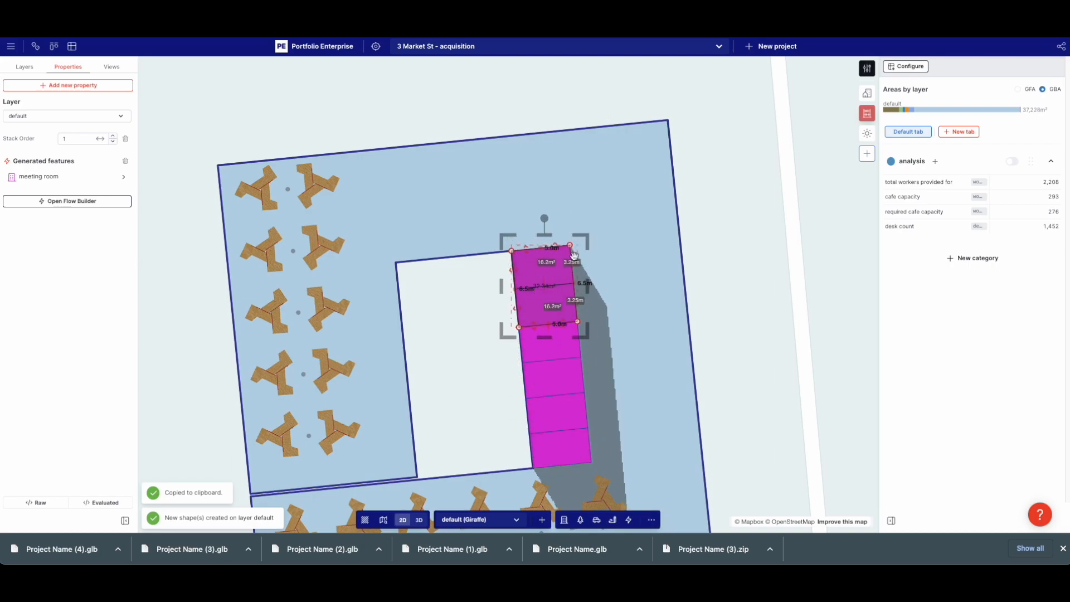
Set the copy's Subdivide Lots Inner Area Target to 30
left_click(60, 176)
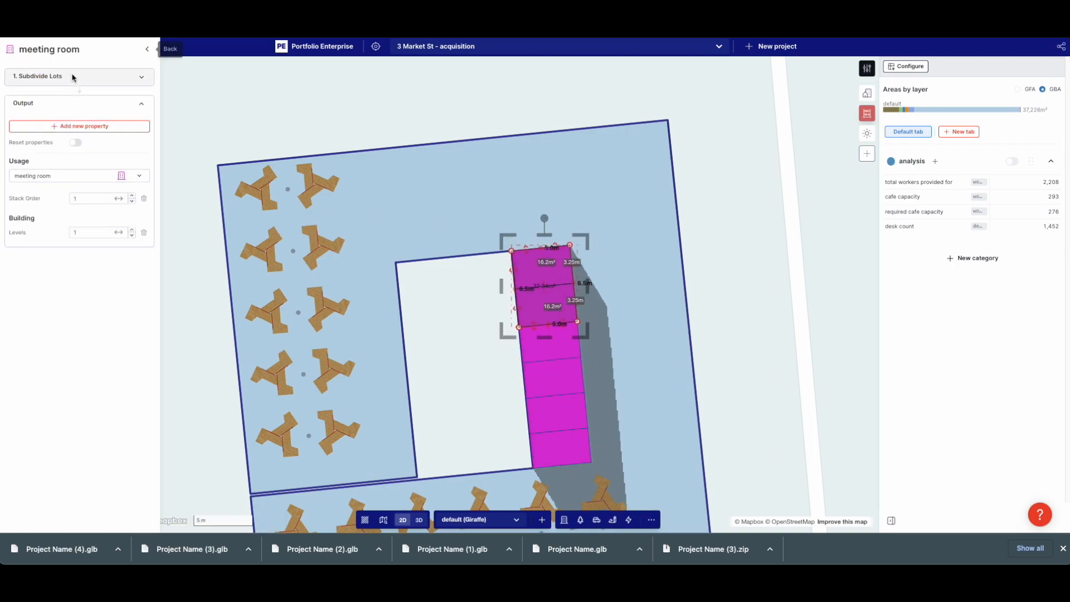
left_click(73, 78)
double_click(85, 179)
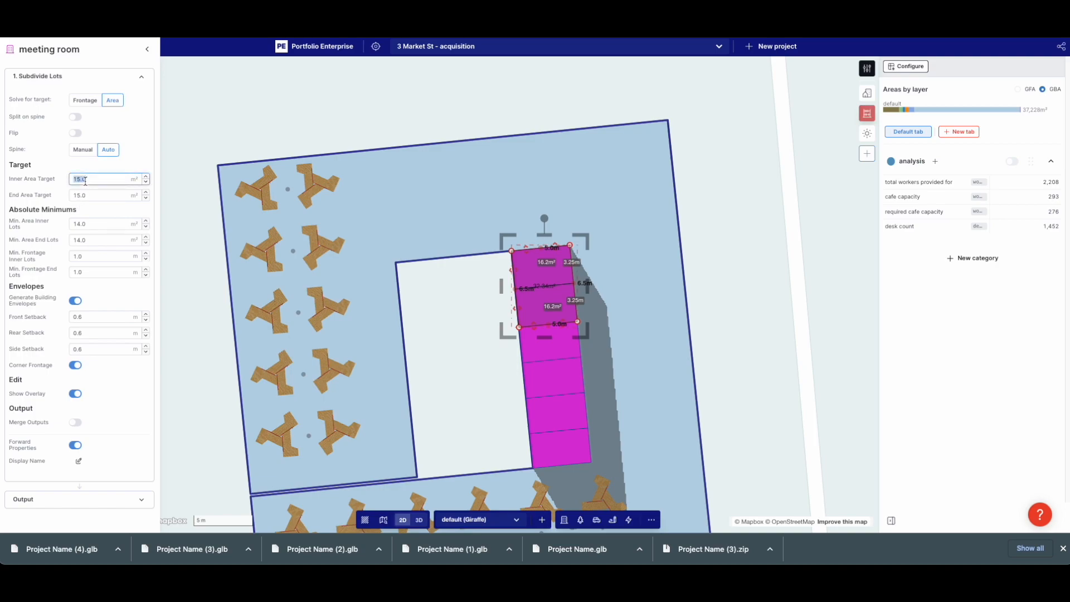
left_click(82, 223)
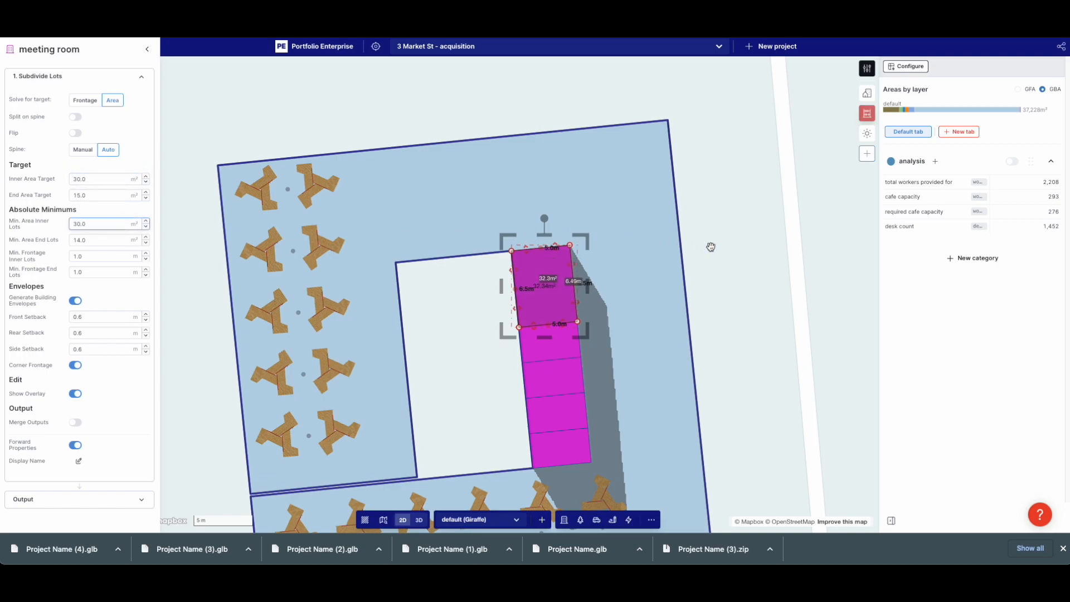
left_click(687, 245)
Select the top meeting-room lot and extend it upward
right_click(564, 261)
left_click(544, 239)
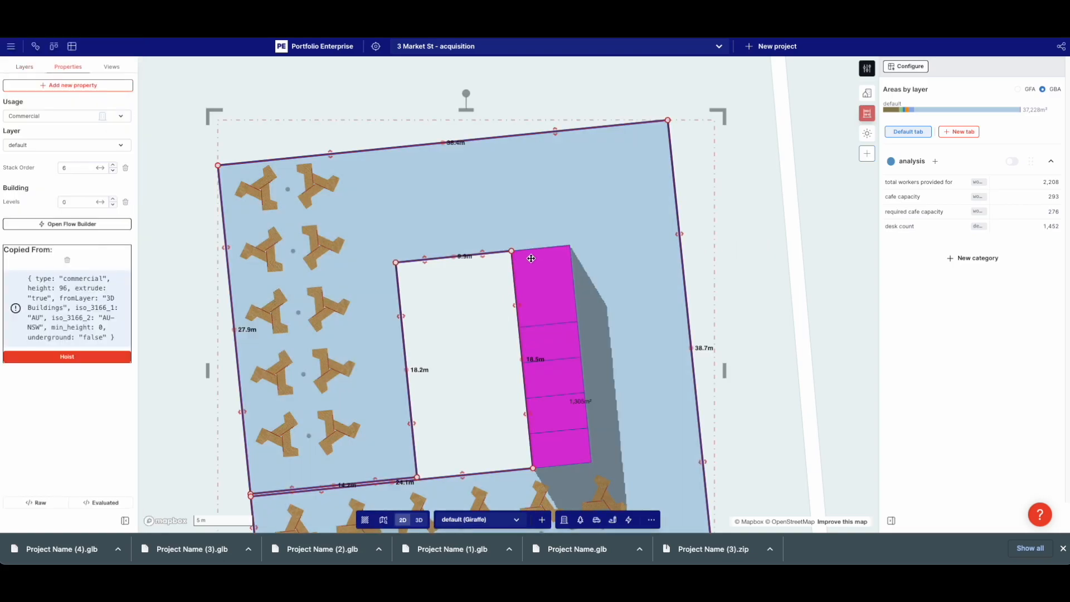
right_click(531, 258)
left_click(530, 247)
left_click_drag(526, 249, 526, 228)
Copy the lot, rotate it 90°, and stretch it along the site's north edge into eight rooms
right_click(563, 361)
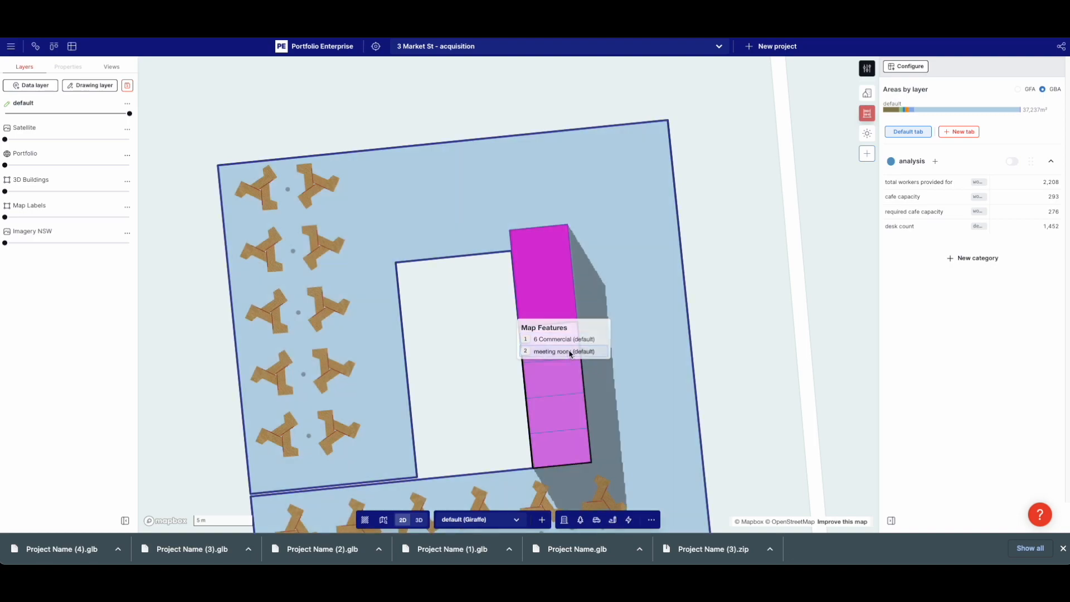
left_click(564, 351)
key("ctrl+c")
key("ctrl+v")
left_click_drag(462, 217, 457, 203)
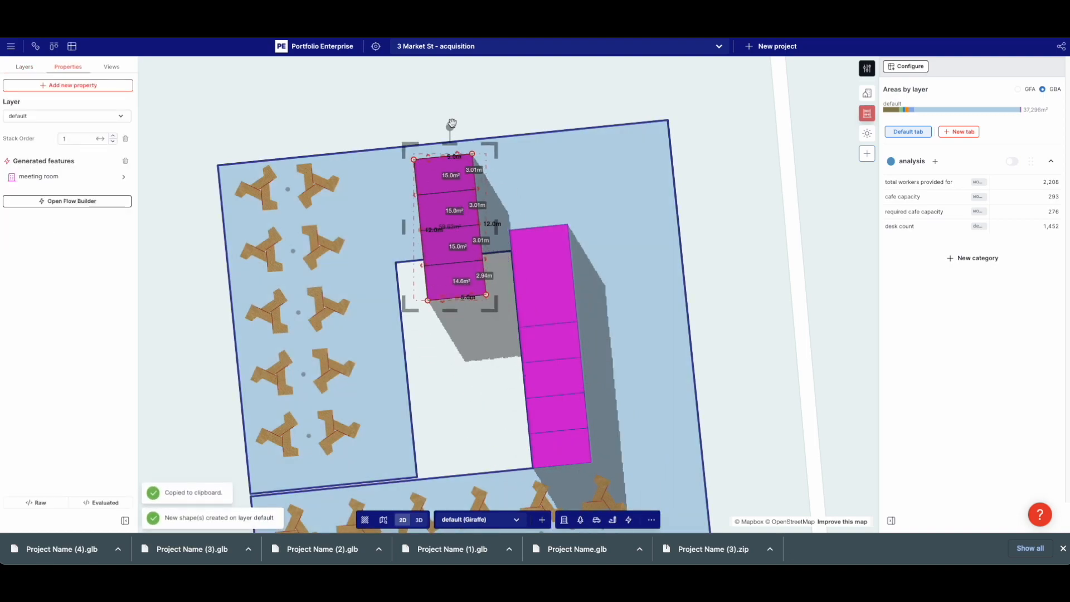
left_click_drag(451, 127, 563, 213, "shift")
left_click_drag(497, 202, 649, 142)
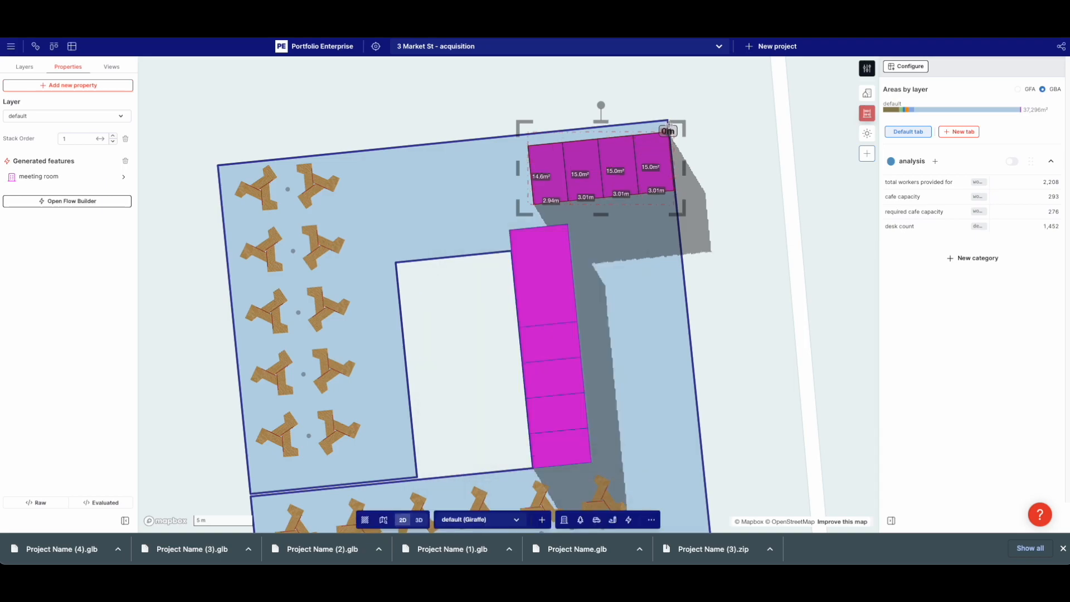
left_click_drag(530, 161, 383, 163)
Angle the courtyard-side block's corner with a new vertex, then inspect the wings
left_click(532, 239)
left_click(532, 240)
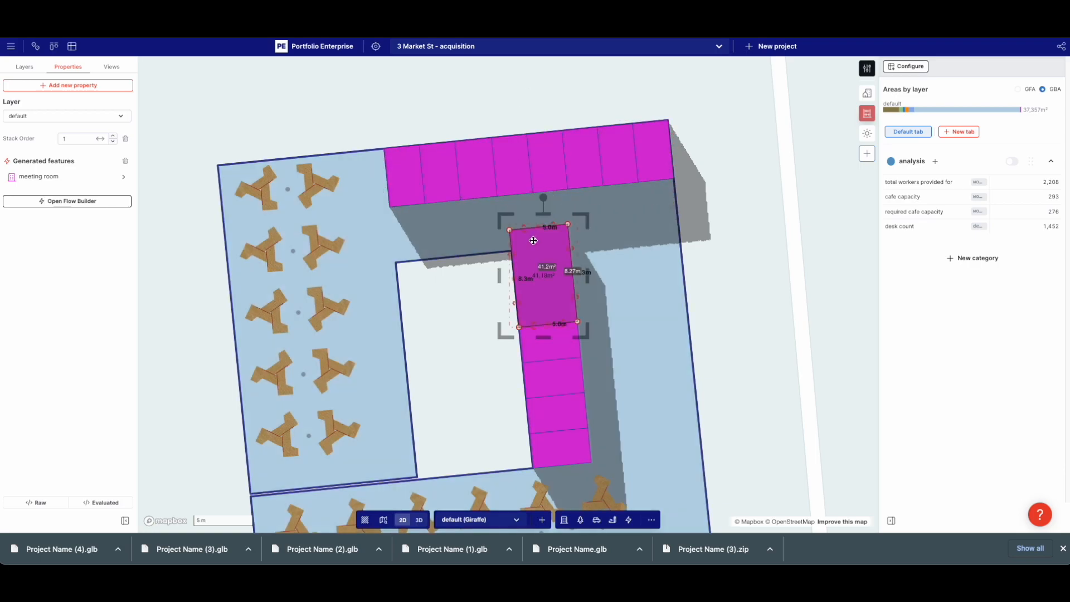
left_click(540, 243)
left_click_drag(569, 240, 571, 256)
left_click(312, 238)
left_click(293, 271)
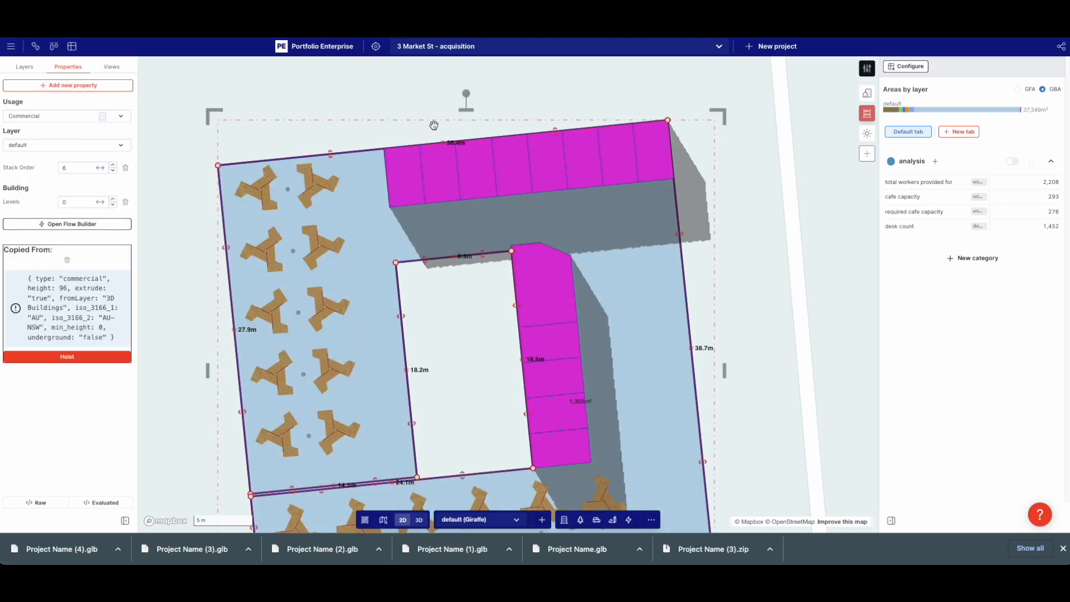
left_click(491, 170)
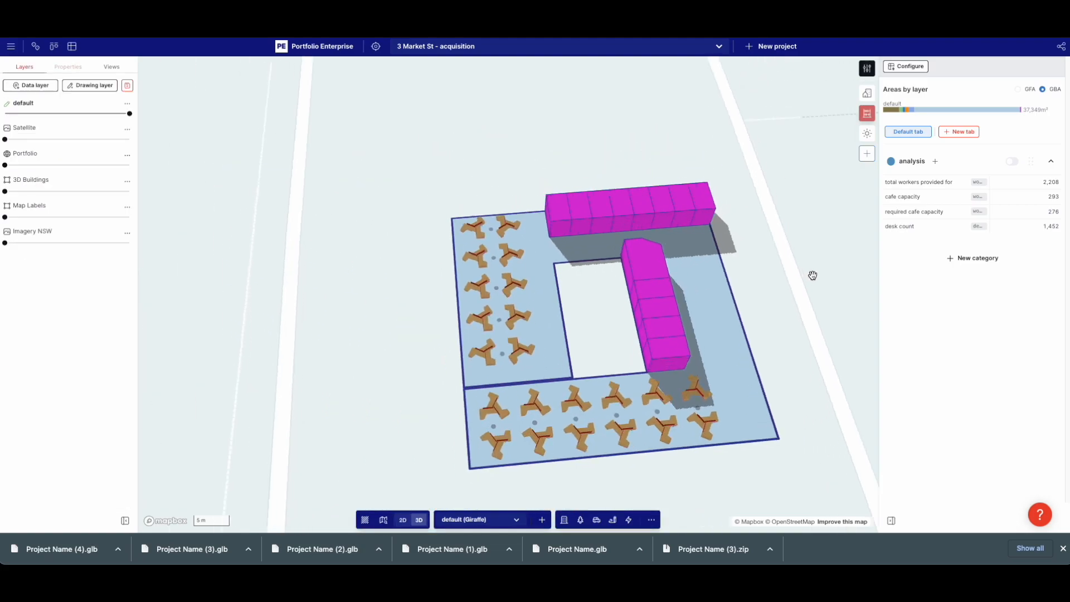
right_click_drag(812, 275, 483, 370)
left_click_drag(483, 370, 489, 367)
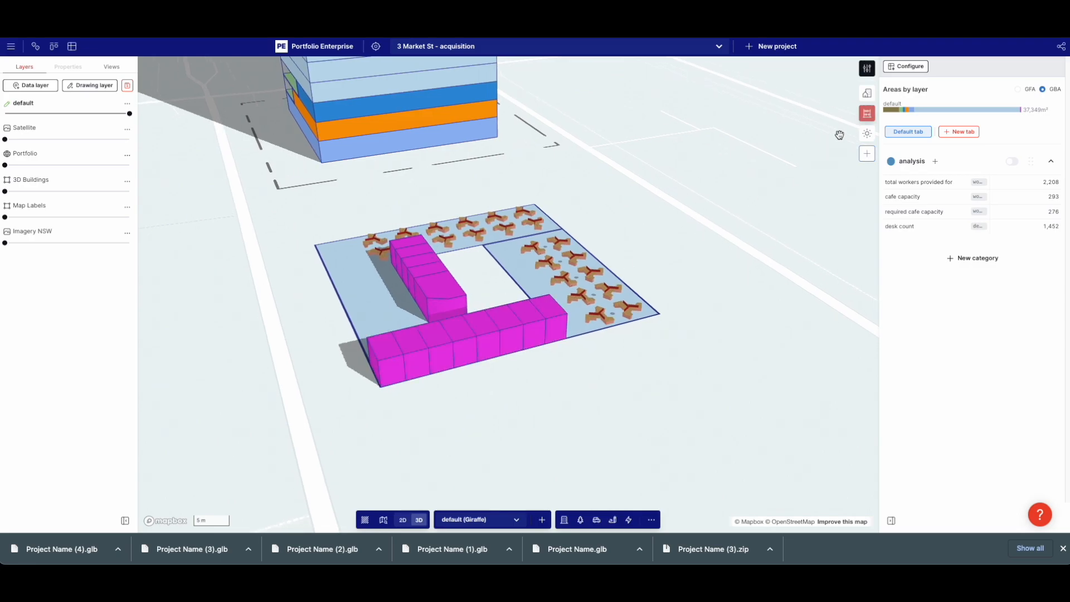
Choose the meeting room usage in the usage editor
left_click(867, 69)
left_click(972, 57)
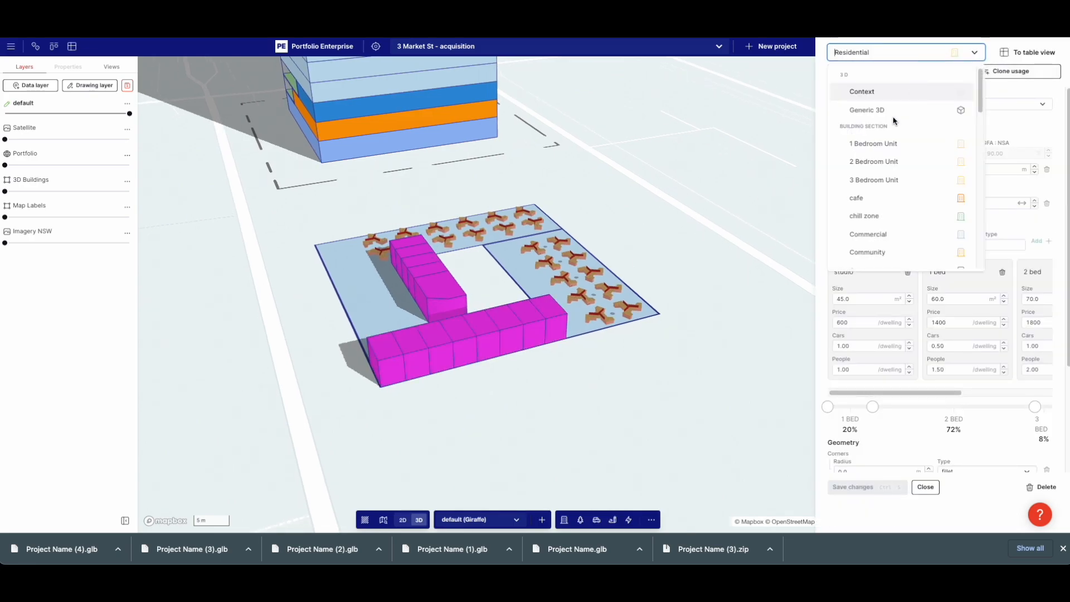
left_click(569, 348)
left_click(867, 69)
left_click(903, 52)
type("b")
key("BackSpace")
type("m")
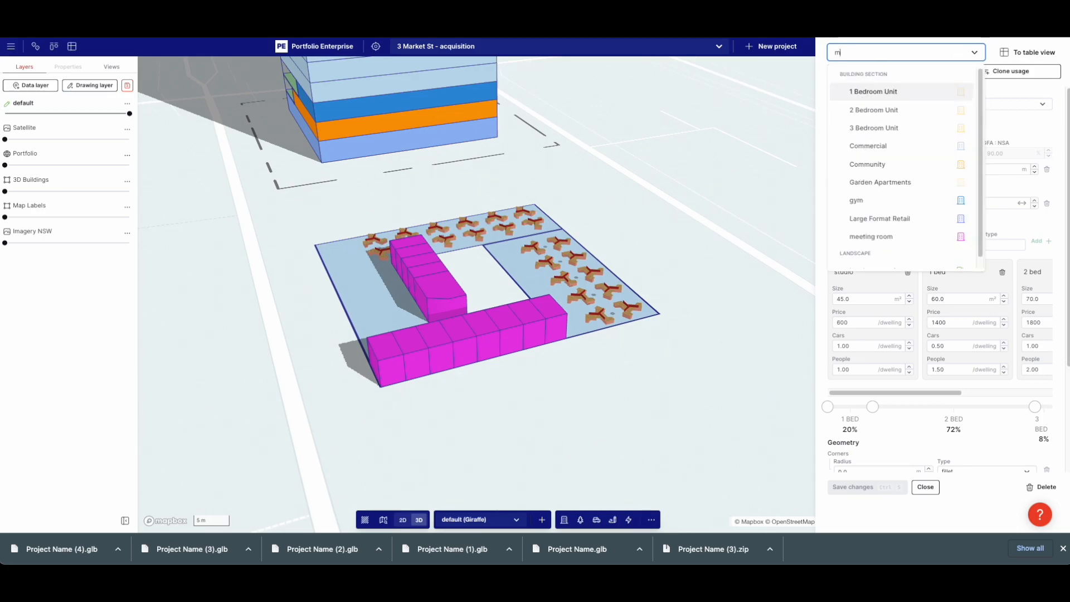
type("e")
left_click(871, 128)
Clone meeting room into a new 'office' usage coloured light pink #fd96fb
left_click(1008, 70)
type("c")
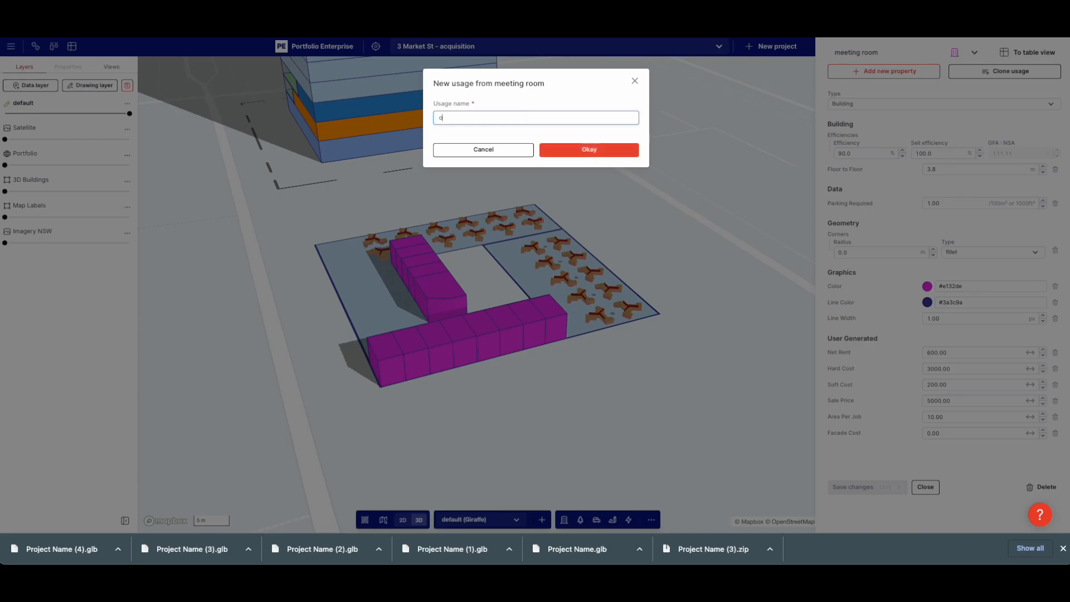
key("BackSpace")
type("office")
key("Return")
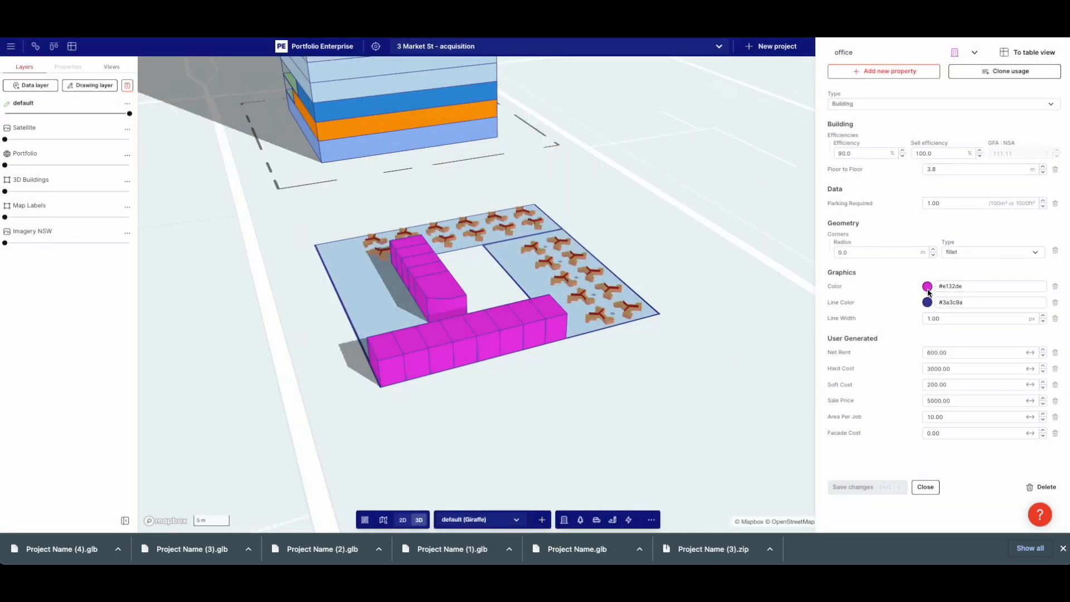
left_click(928, 286)
left_click(918, 321)
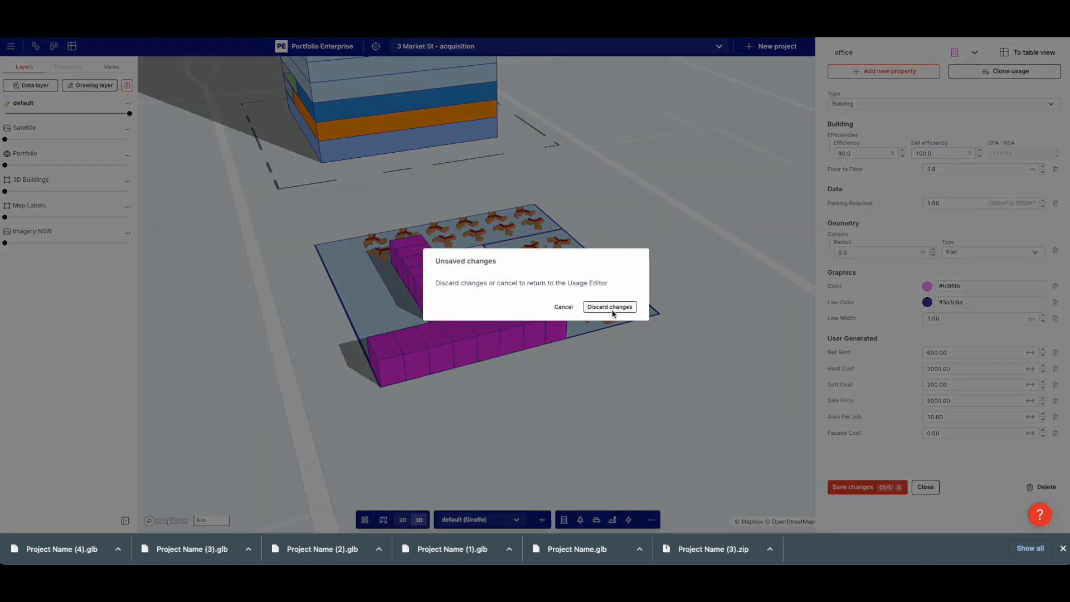
left_click(612, 307)
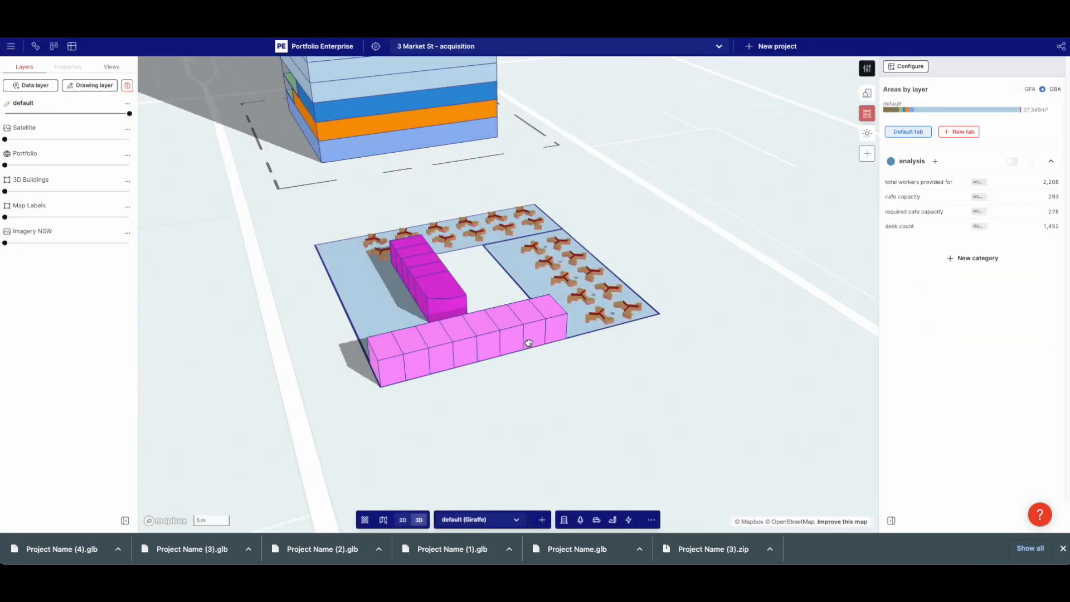
Assign the office usage to the long row of rooms
left_click(529, 343)
left_click(63, 184)
left_click(77, 176)
type("of")
left_click(61, 155)
Narrow the office row from 5.0 m to 4.1 m deep
left_click(268, 298)
right_click_drag(271, 301, 325, 318)
left_click(526, 387)
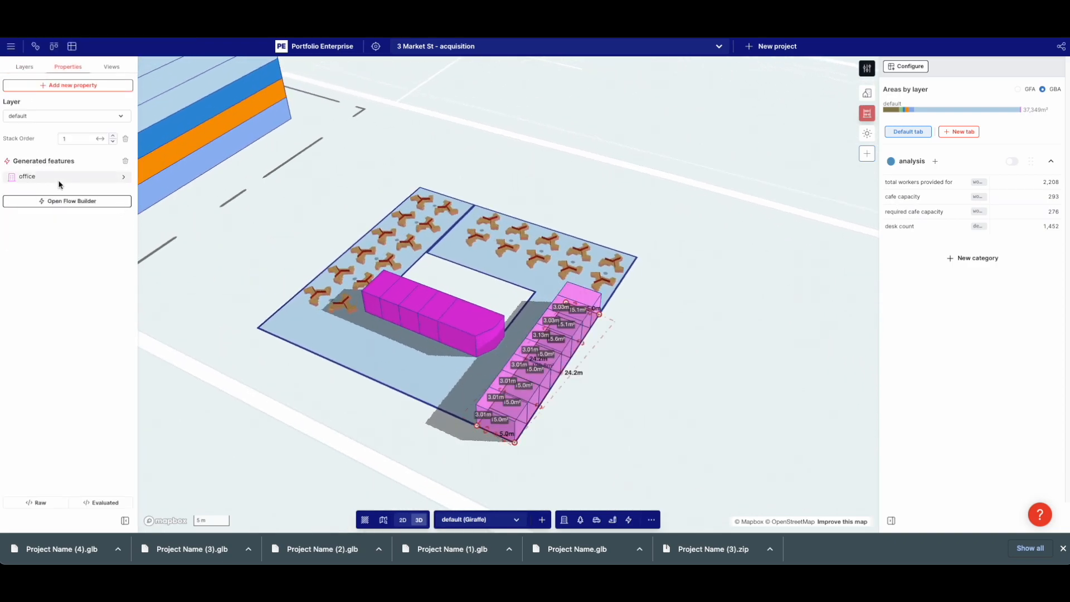
left_click_drag(502, 392, 508, 396)
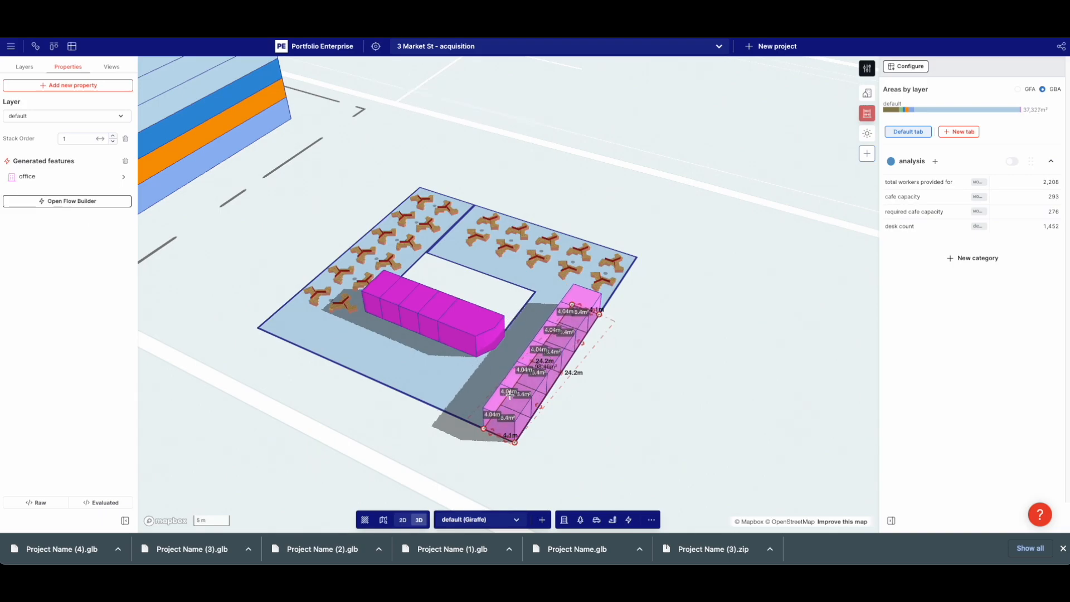
Copy the office row, turn it along the east edge, and snap it to the top row
key("ctrl+c")
key("ctrl+v")
key("2")
left_click_drag(570, 162, 652, 289, "shift")
key("space")
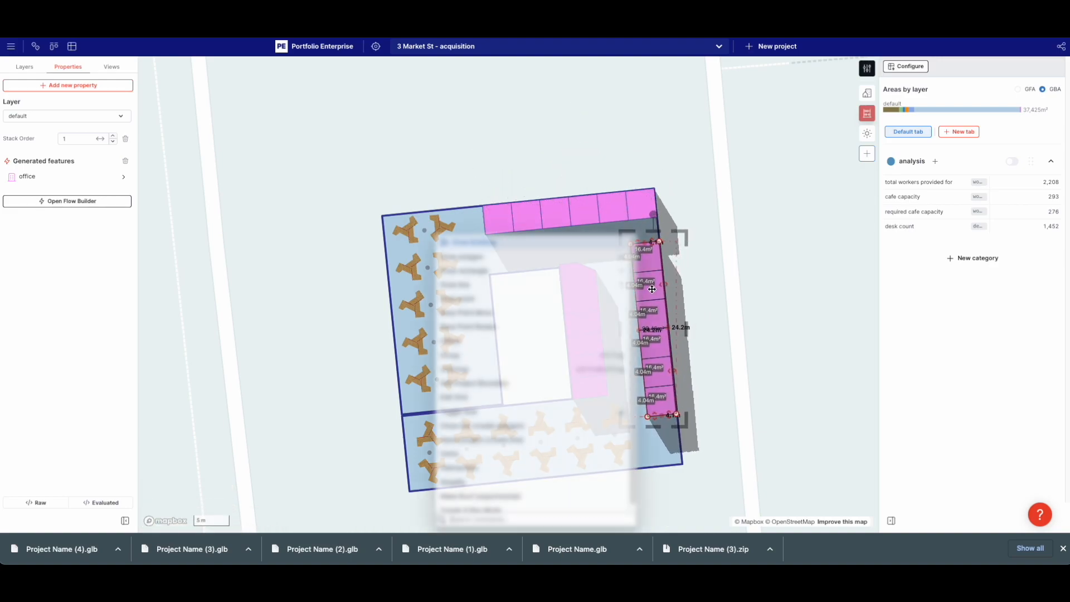
type("sn")
key("Return")
left_click(660, 241)
left_click(657, 217)
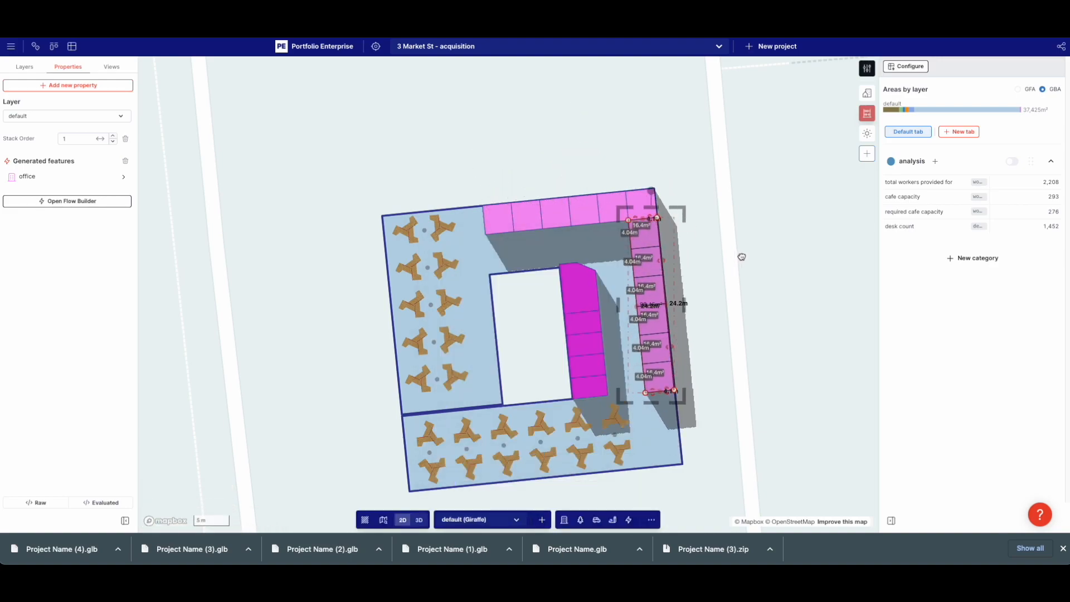
left_click(742, 256)
Select the top office row and pull its edge leftward
left_click(511, 194)
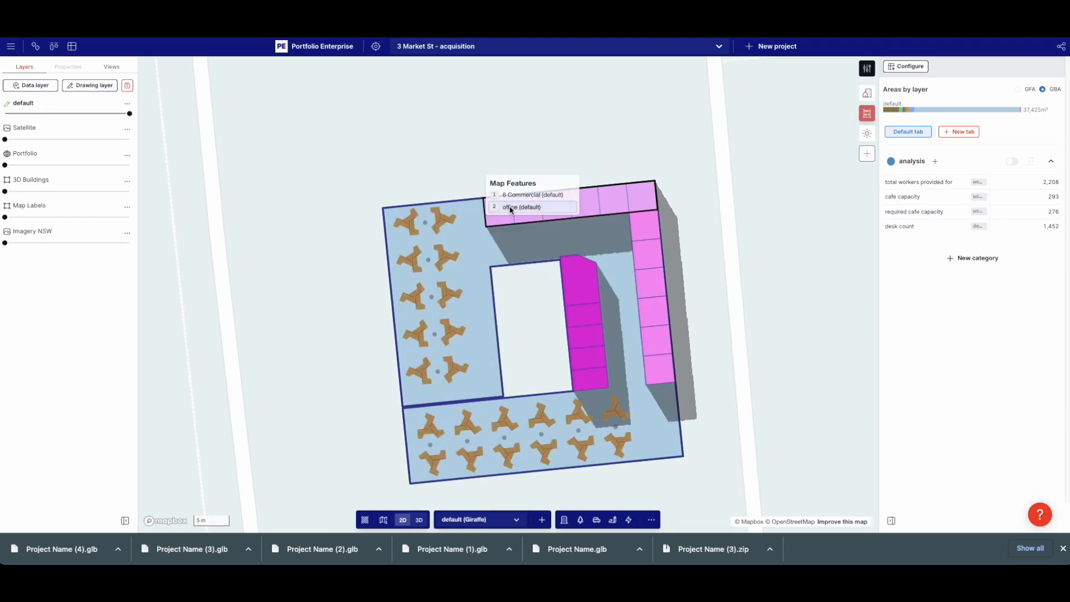
left_click(509, 207)
scroll(509, 207, "up", 5)
left_click_drag(718, 196, 672, 199)
Draw an 11.3 m by 9.5 m rectangle at the floor plate's corner, aligned with the plate
left_click(537, 158)
scroll(539, 181, "down", 4)
key("r")
left_click(479, 188)
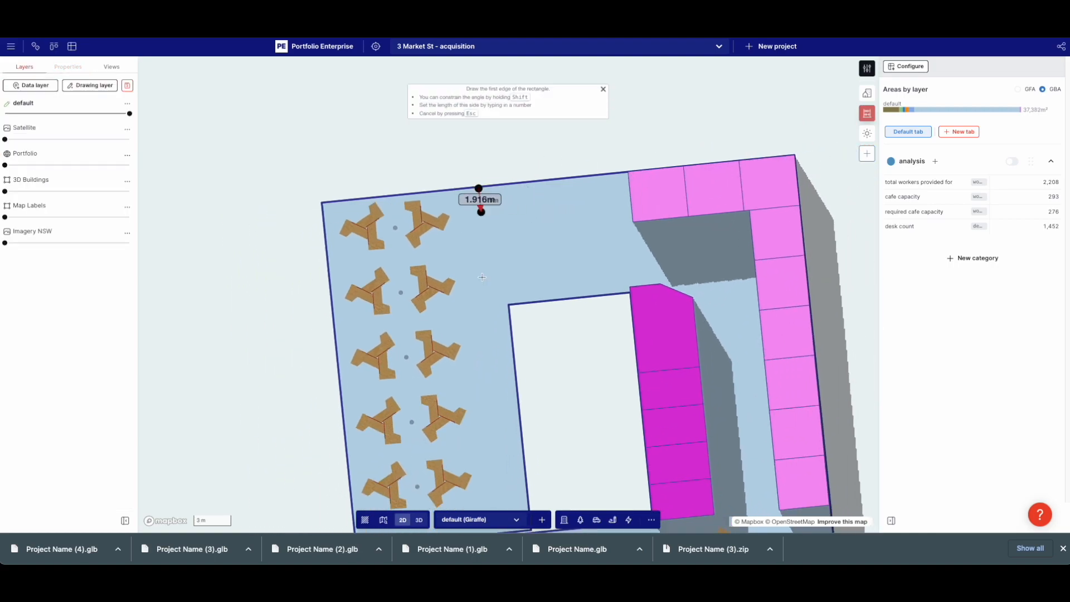
left_click(487, 302)
left_click(620, 253)
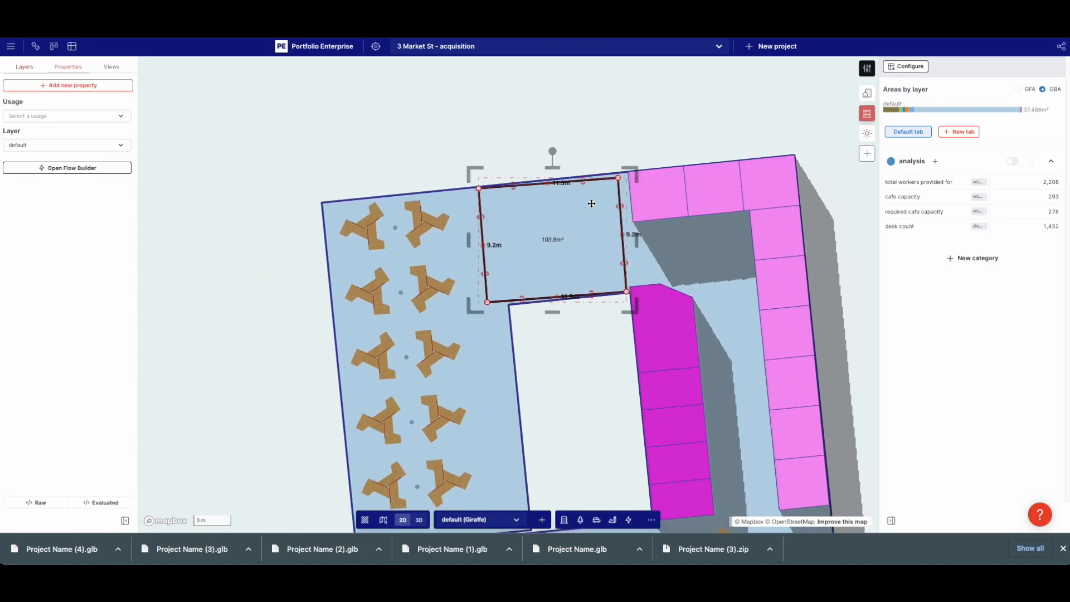
left_click_drag(555, 149, 547, 148)
left_click_drag(508, 183, 617, 171)
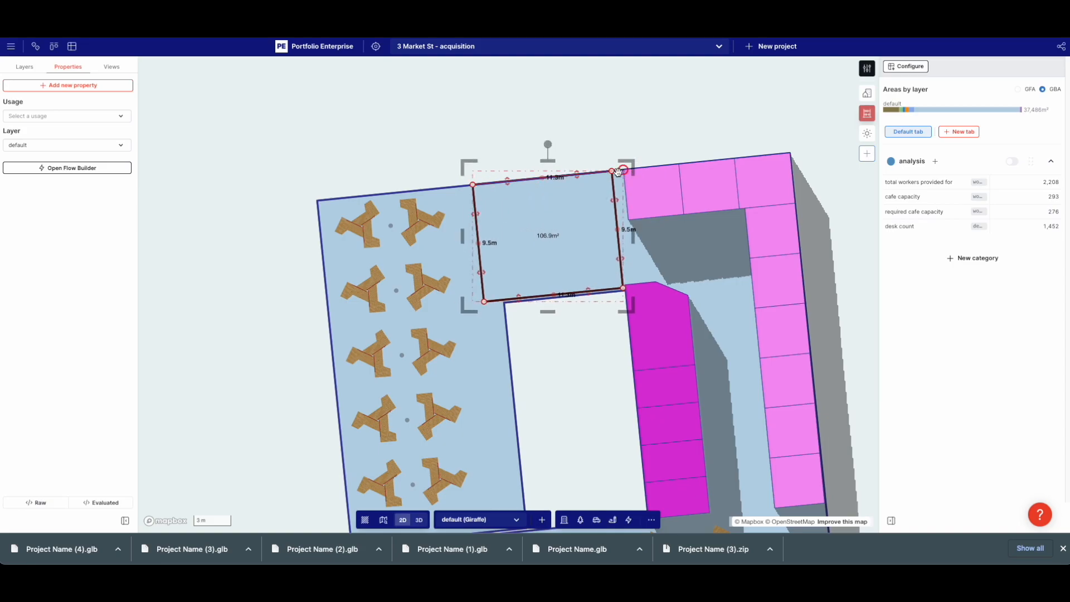
left_click(401, 141)
left_click(419, 519)
right_click_drag(642, 162, 515, 254)
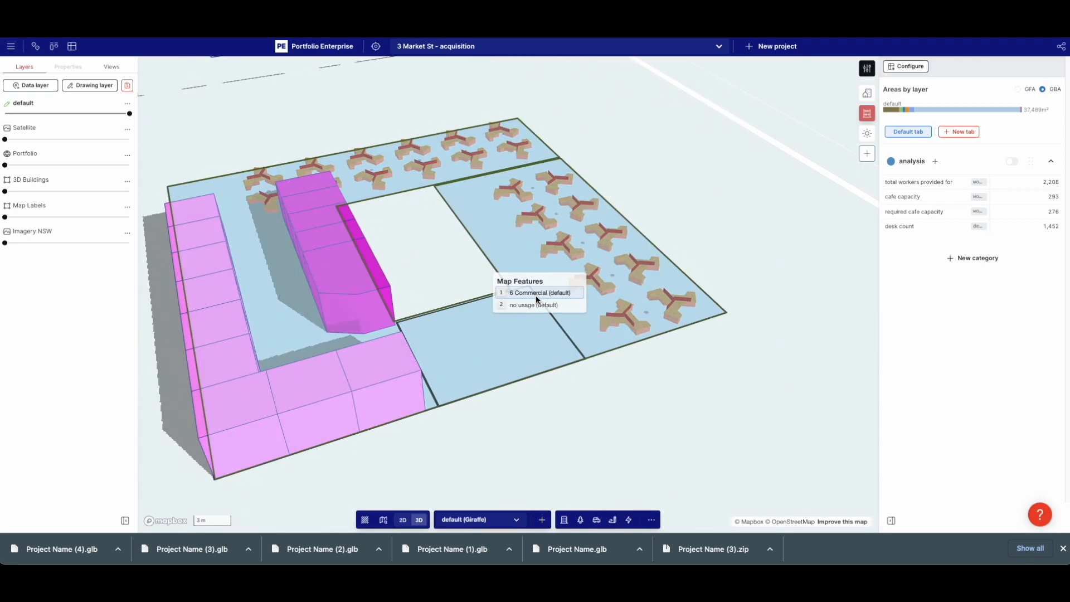
Add a Height property to the new rectangle
left_click(533, 305)
left_click(47, 88)
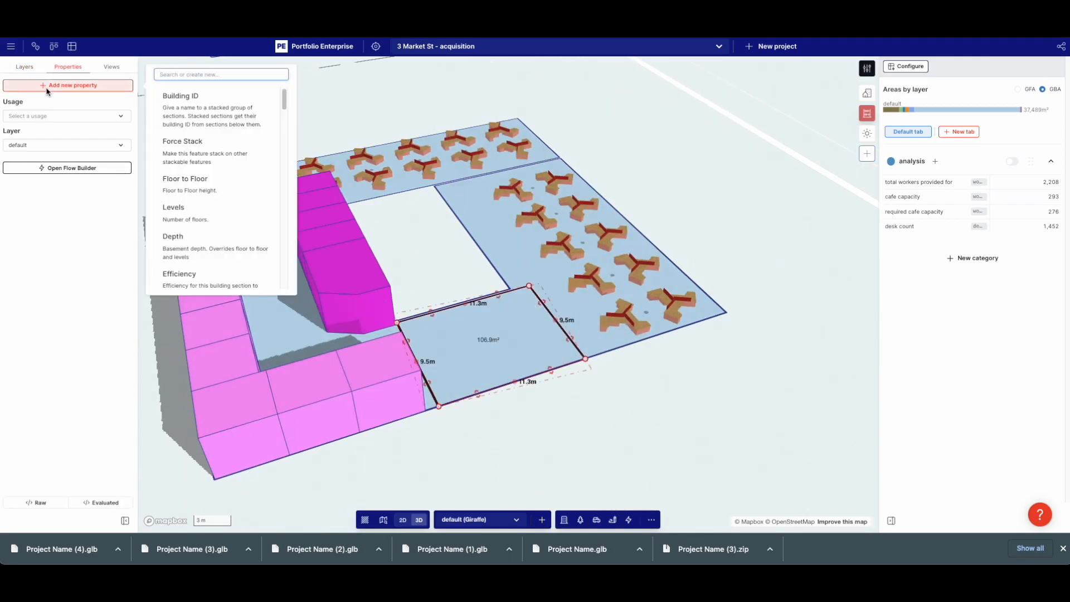
type("he")
left_click(180, 103)
left_click(93, 89)
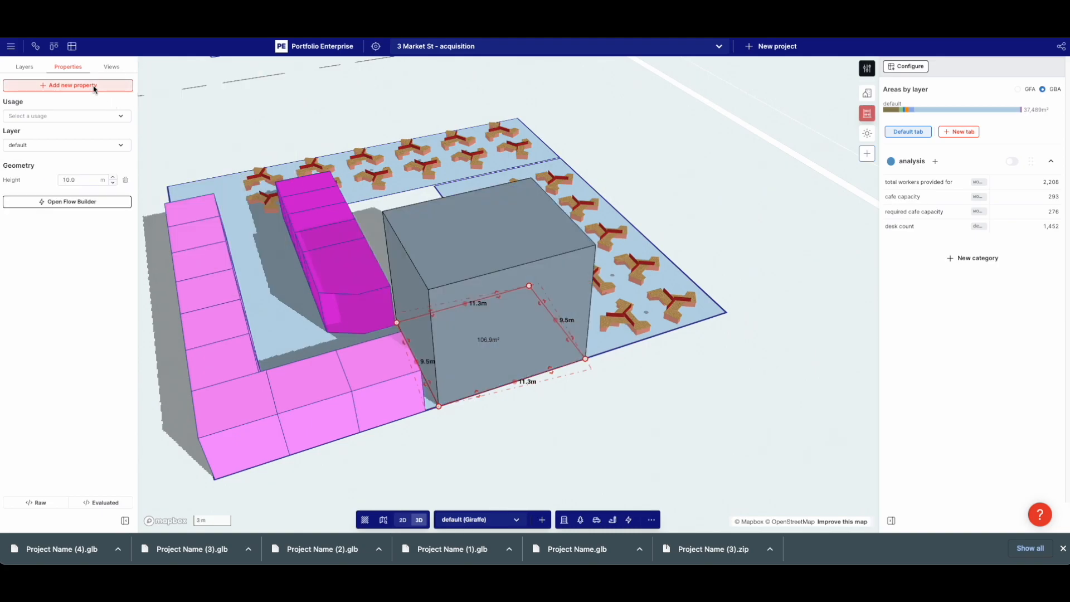
key("l")
key("Escape")
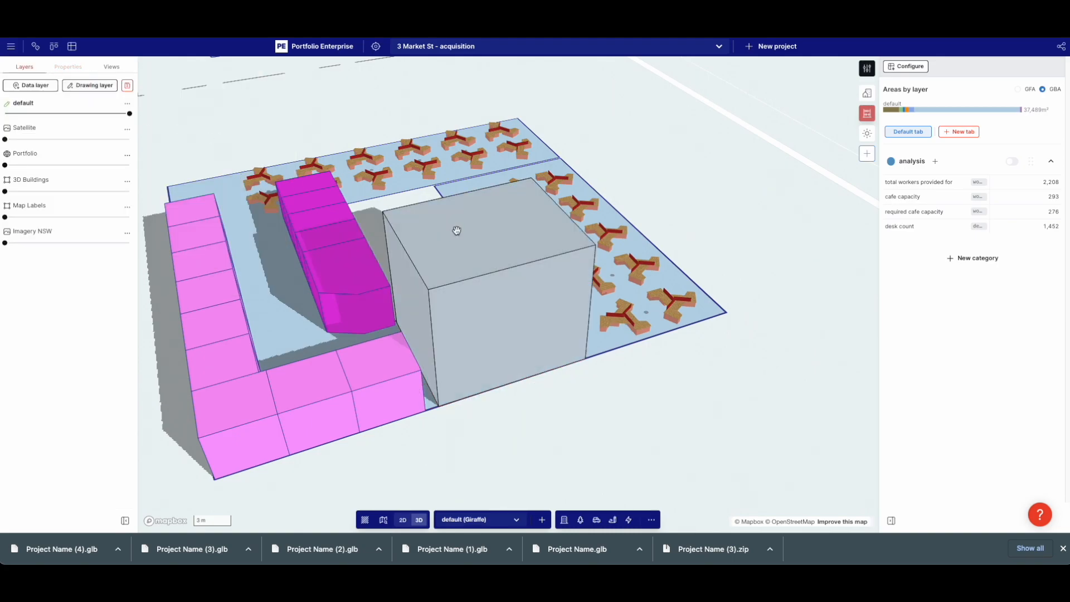
Add a Color property, colour the zone orange #ff9e00 and set its height to 0.2 m
left_click(456, 229)
left_click(87, 85)
type("colo")
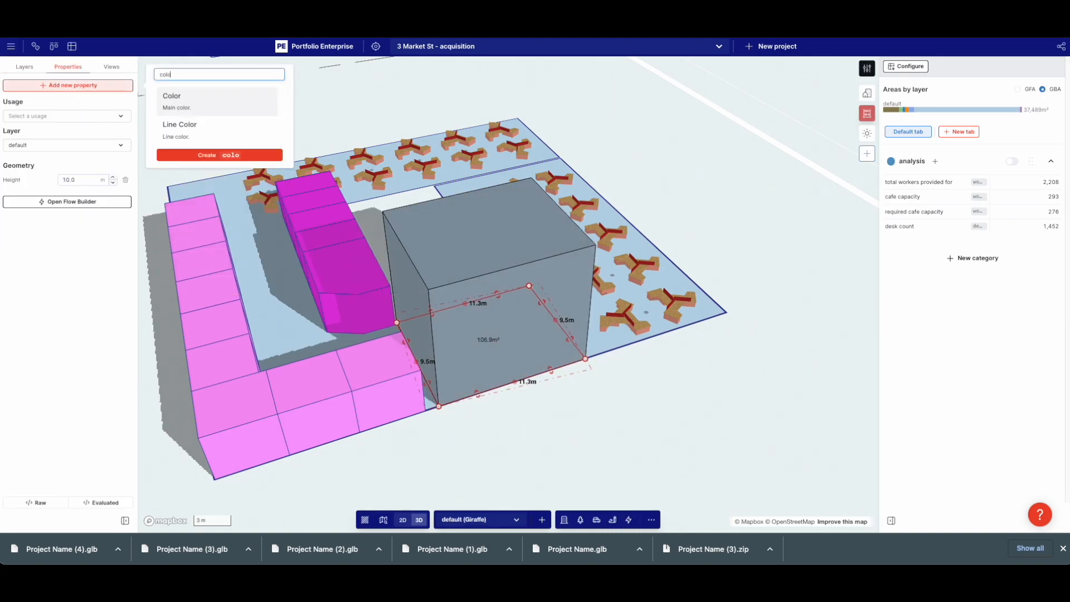
left_click(192, 104)
left_click(64, 213)
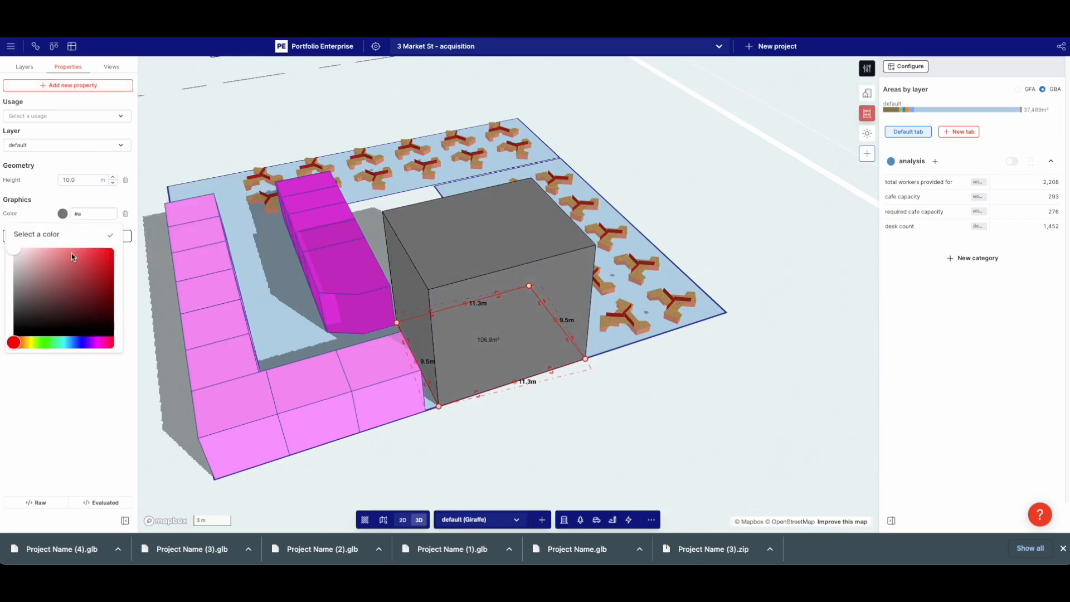
left_click_drag(34, 339, 24, 338)
left_click_drag(112, 229, 138, 214)
left_click_drag(100, 258, 216, 77)
left_click(86, 179)
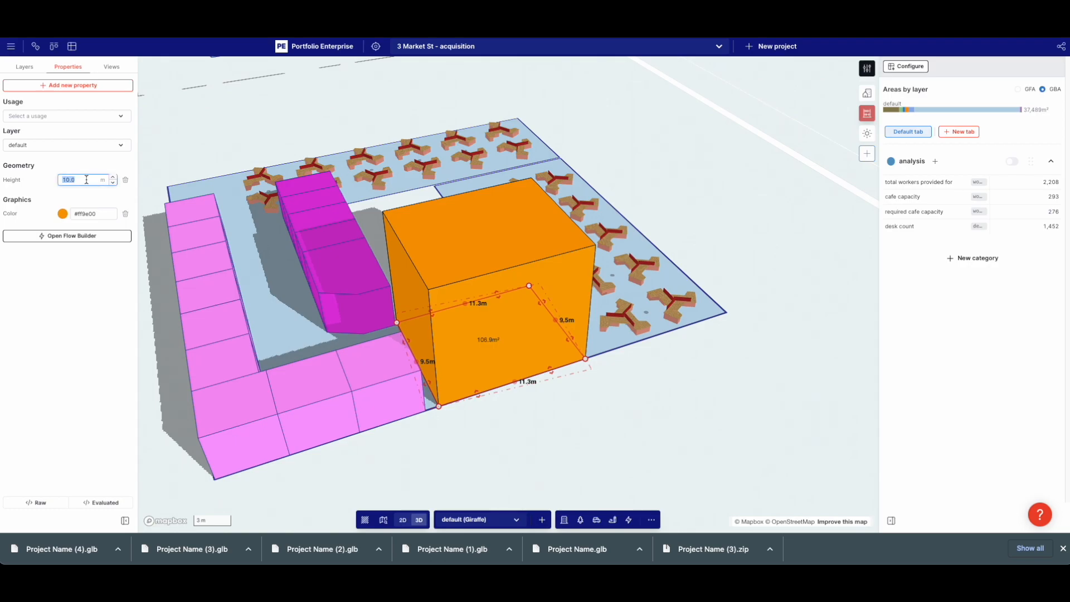
type("0.2")
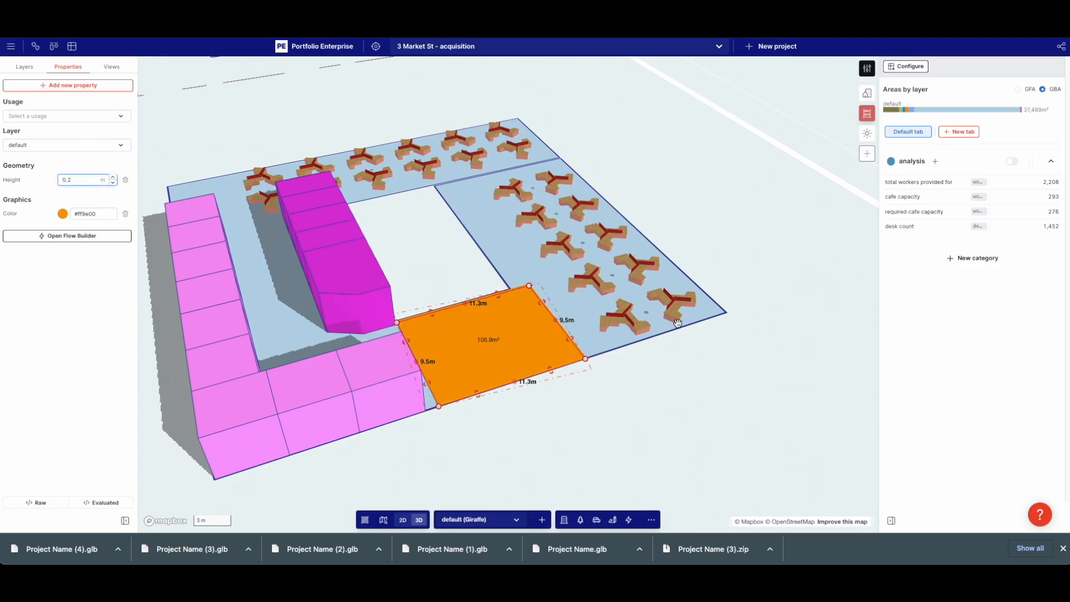
left_click(717, 348)
scroll(727, 346, "down", 5)
right_click_drag(726, 346, 687, 348)
right_click_drag(554, 318, 480, 349)
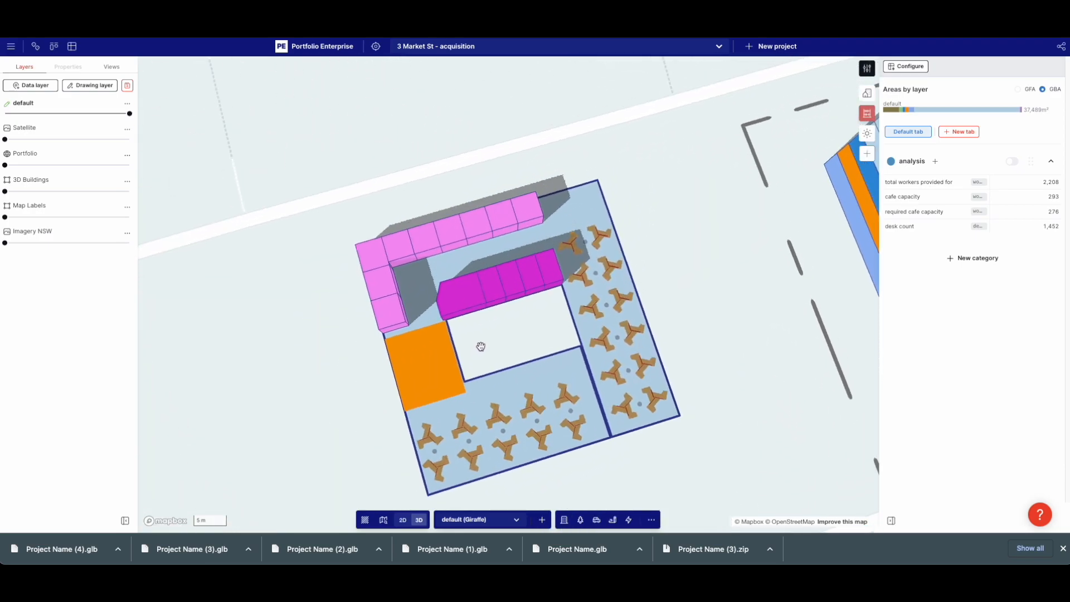
Narrow the magenta meeting room block to 7.0 m
left_click(521, 281)
scroll(489, 284, "up", 5)
left_click_drag(471, 297, 549, 273)
left_click(557, 363)
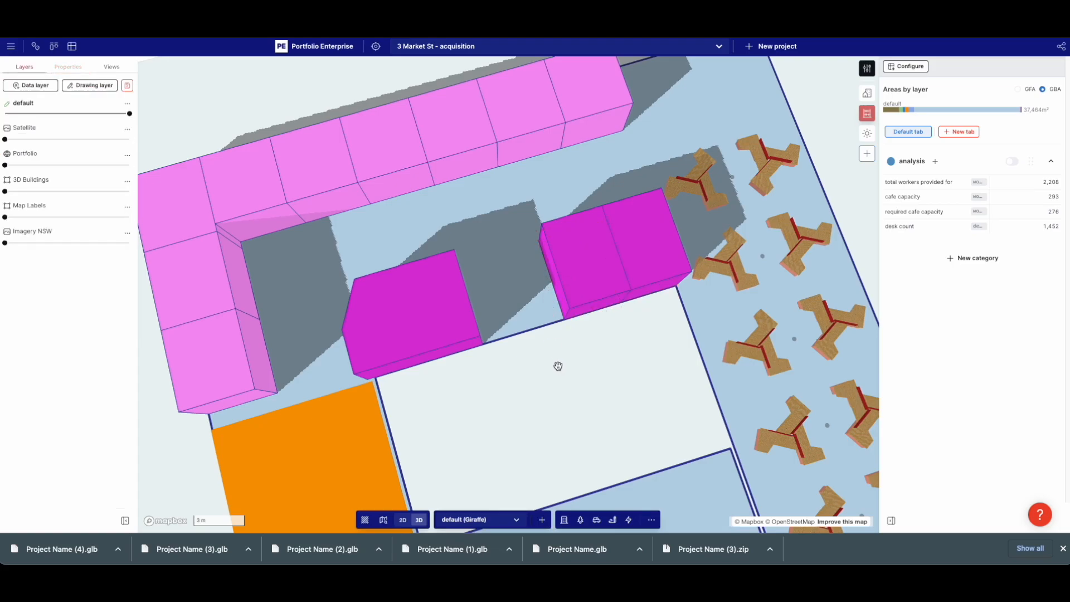
scroll(556, 368, "down", 5)
Shorten the top office row to 12.5 m and add a duplicate row, leaving a gap between them
left_click(387, 405)
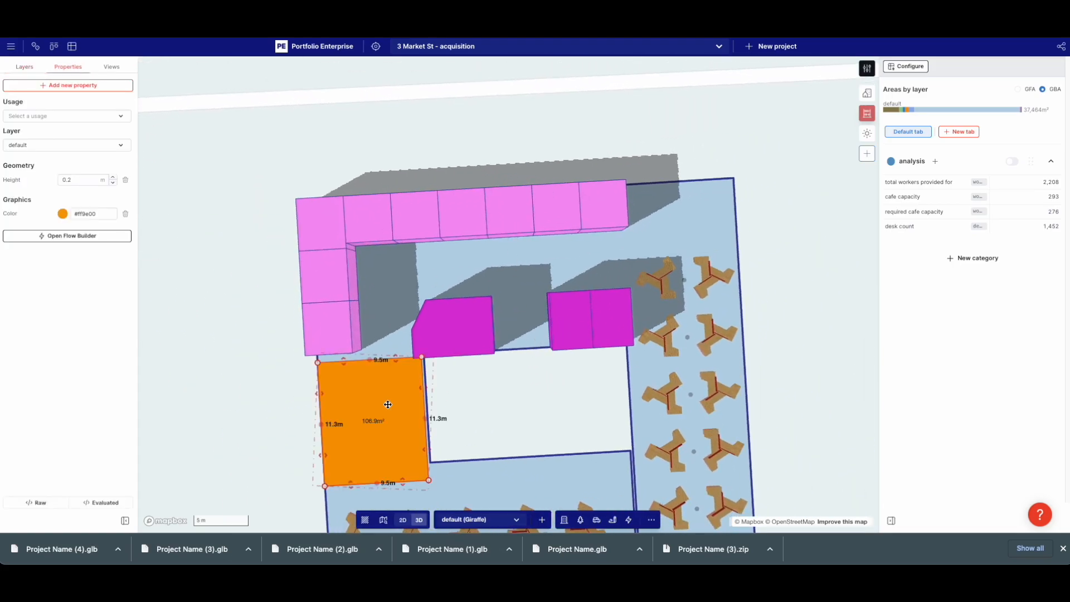
left_click(528, 229)
left_click_drag(620, 198, 490, 207)
key("super+c")
key("super+v")
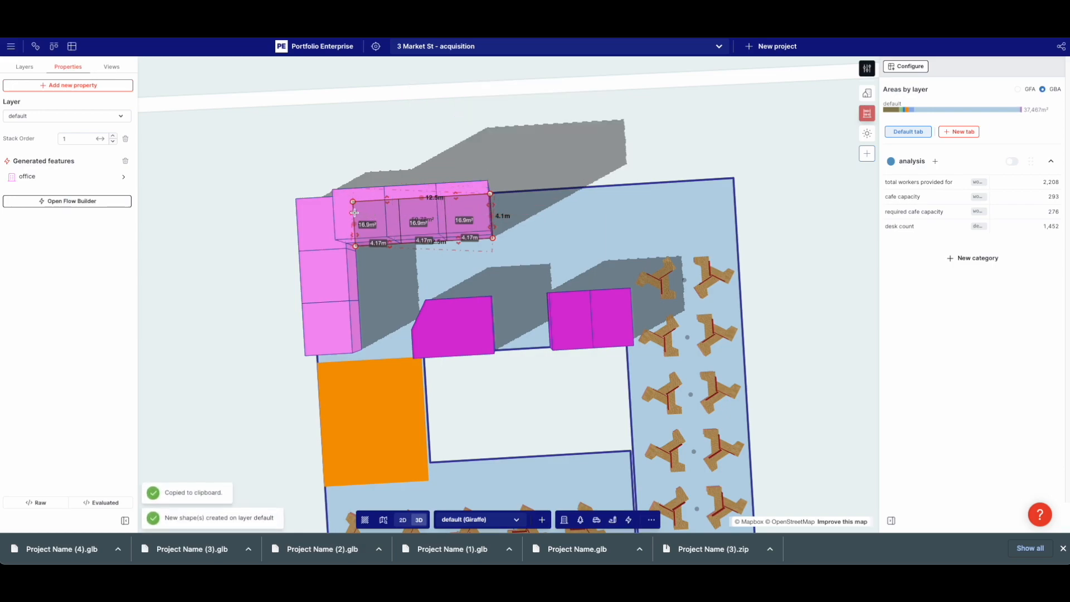
left_click_drag(355, 213, 732, 190)
left_click_drag(492, 205, 562, 200)
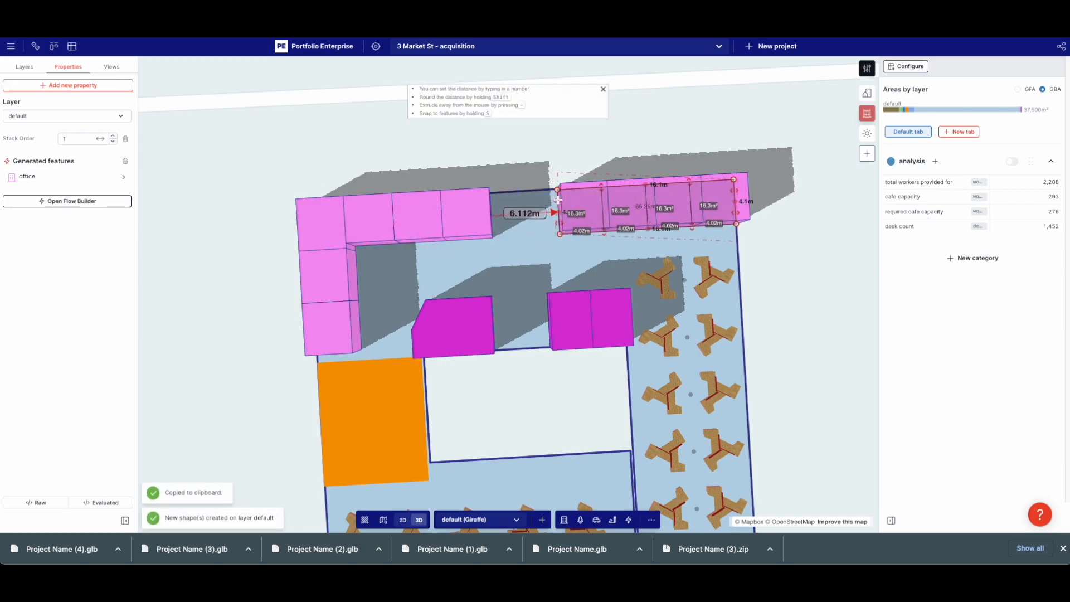
Copy the orange block and shrink the copy to 4.0 m by 1.3 m in the gap
left_click(350, 402)
mouse_move(355, 424)
left_mouse_down()
mouse_move(388, 404)
mouse_move(357, 427)
left_mouse_up()
key("ctrl+c")
key("ctrl+v")
left_click_drag(505, 358, 518, 247)
scroll(508, 232, "up", 6)
left_click_drag(342, 310, 636, 300)
left_click_drag(765, 295, 764, 315)
scroll(764, 315, "down", 6)
left_click_drag(750, 482, 622, 440)
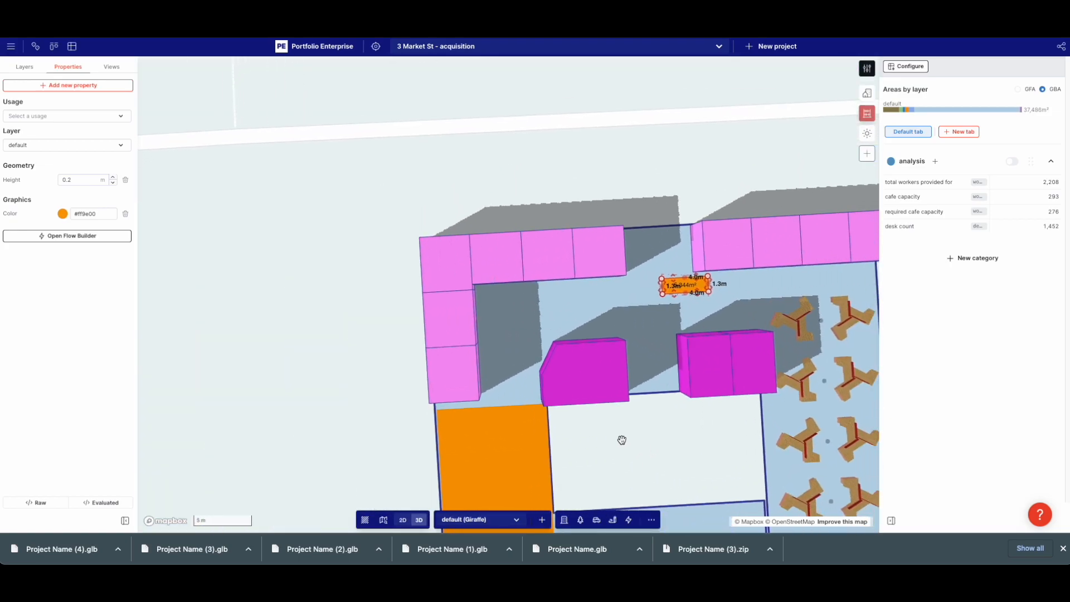
Give the small block height 2 m and grey colour #bebebe
double_click(78, 182)
type("2")
left_click(62, 214)
left_click_drag(54, 286, 10, 270)
left_click(218, 198)
right_click_drag(401, 251, 320, 267)
right_click_drag(459, 285, 419, 285)
left_click(581, 325)
scroll(582, 325, "up", 2)
scroll(582, 325, "down", 5)
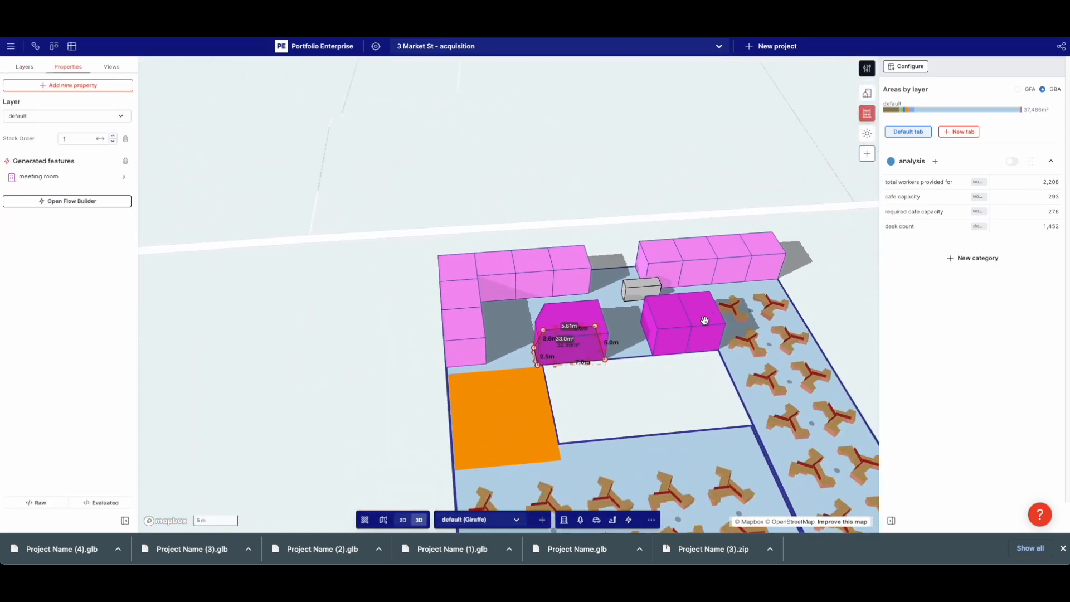
left_click(691, 370)
right_click_drag(691, 370, 685, 299)
Check the lower floor's desk row line, then reorient the view to near top-down over the site
left_click(571, 370)
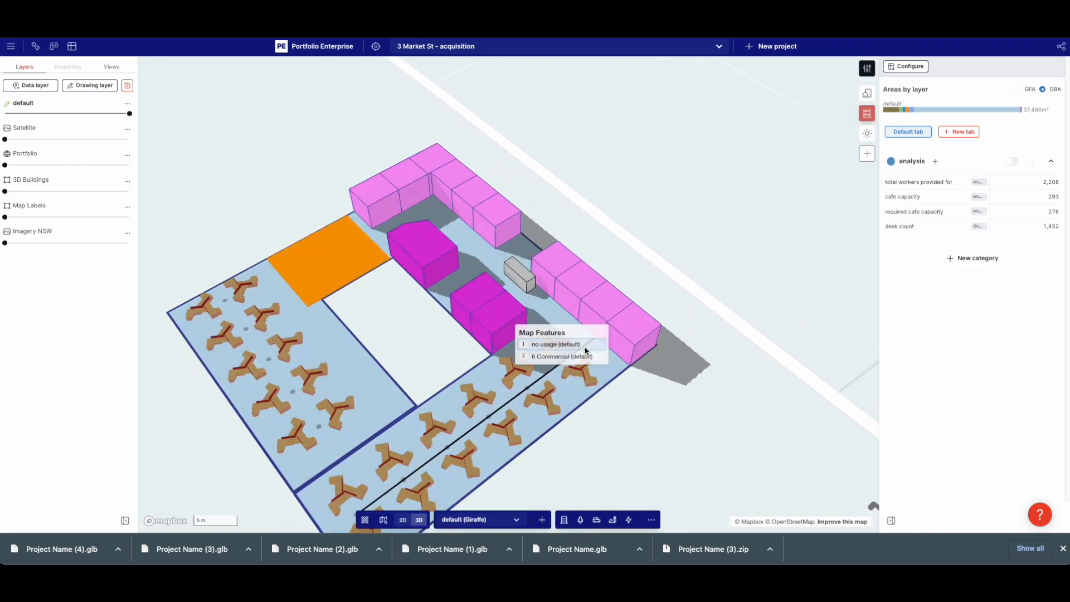
left_click(563, 349)
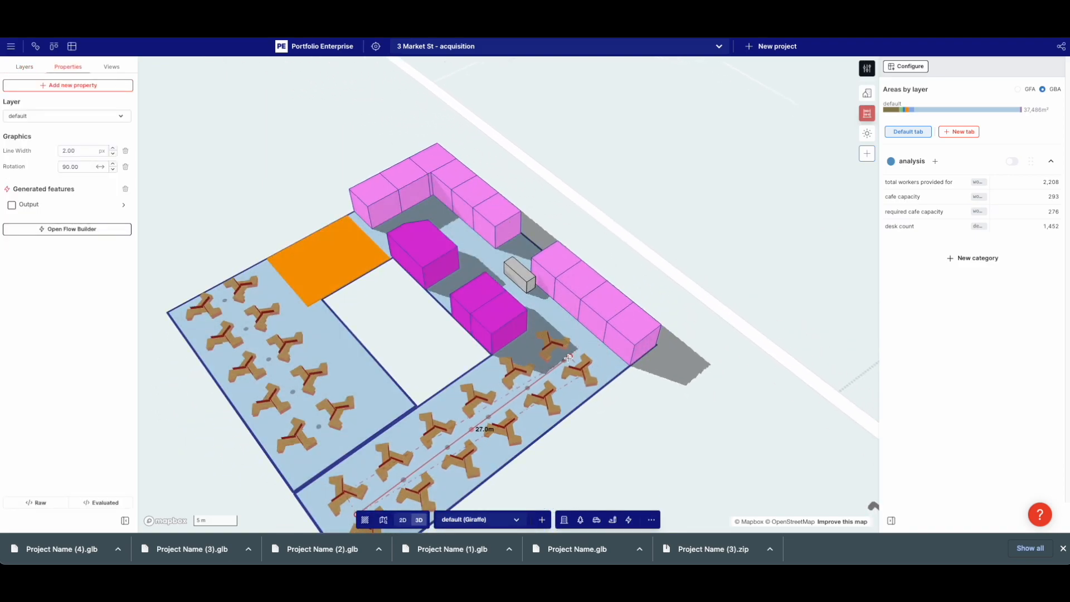
left_click(690, 383)
right_click_drag(703, 386, 654, 374)
right_click_drag(663, 280, 440, 280)
scroll(603, 256, "down", 3)
right_click_drag(602, 257, 604, 198)
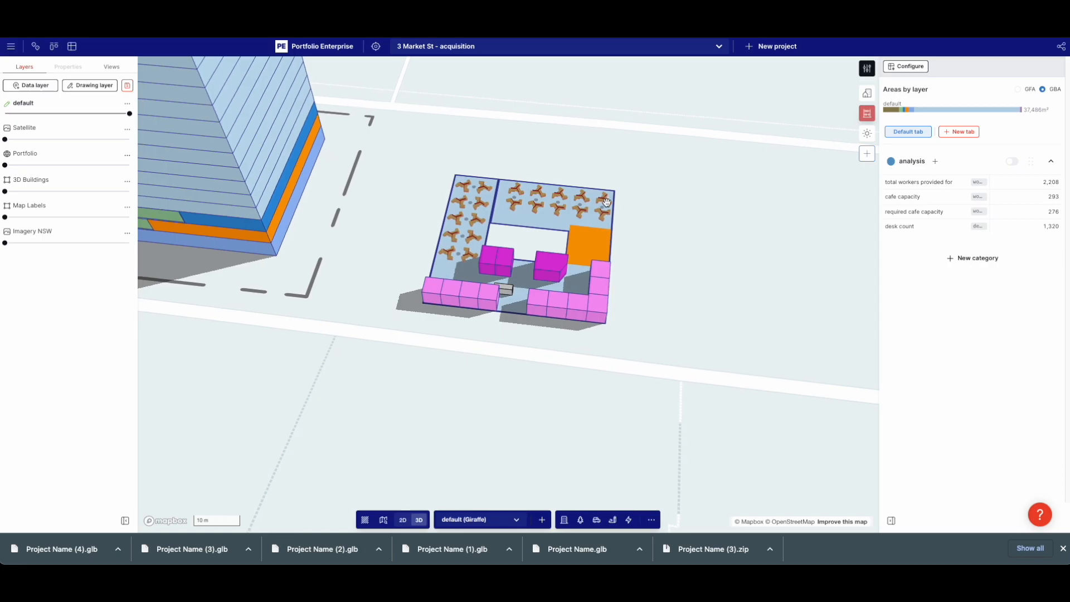
scroll(606, 202, "up", 5)
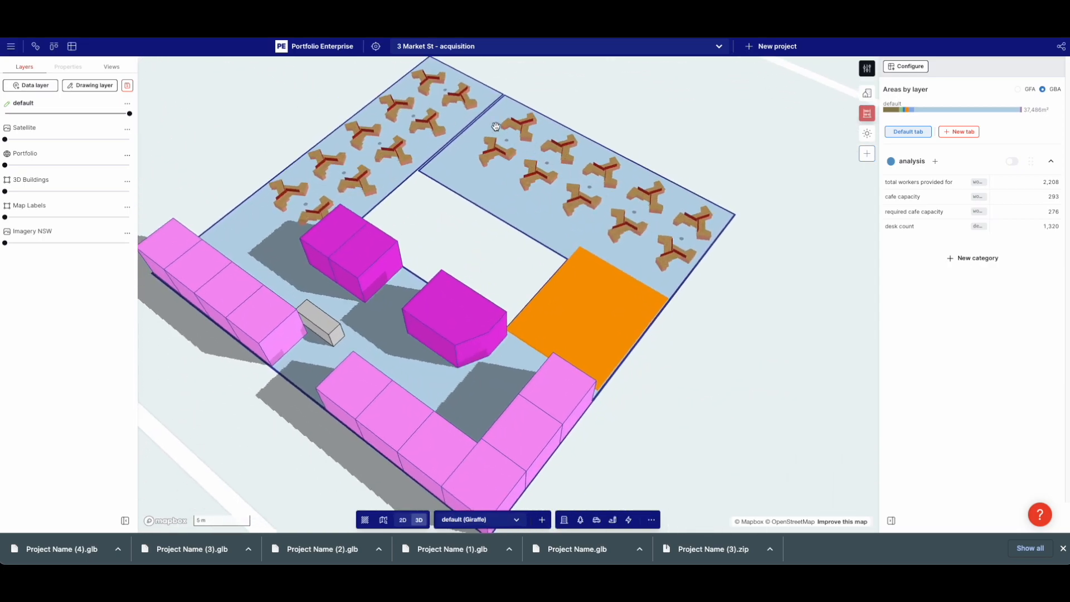
Extend both ends of the upper-right floor's desk row line to 24.7 m
left_click(473, 161)
left_click(493, 125)
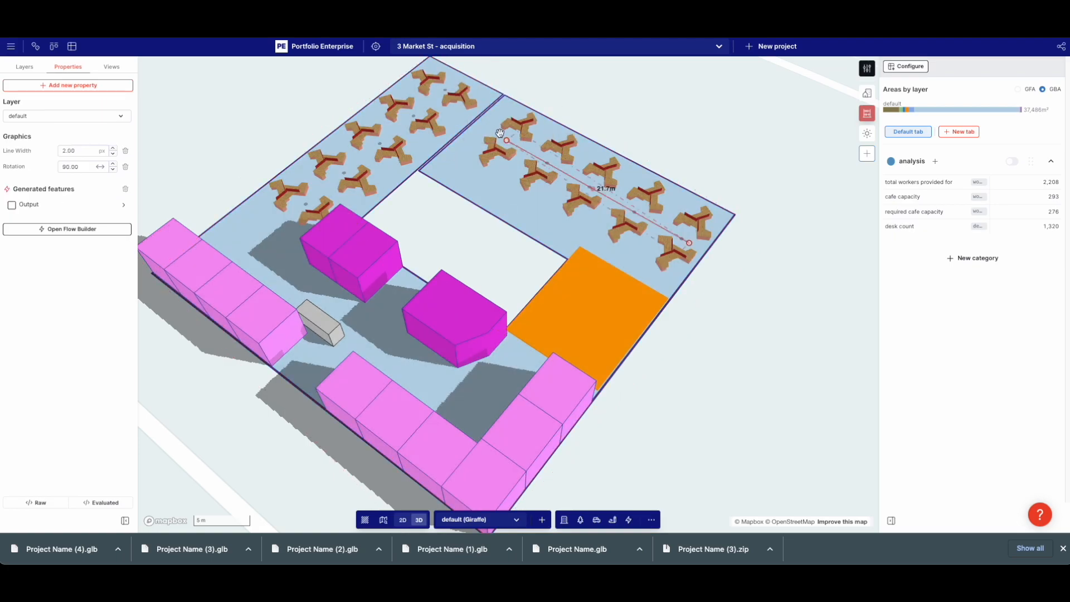
left_click_drag(505, 138, 490, 130)
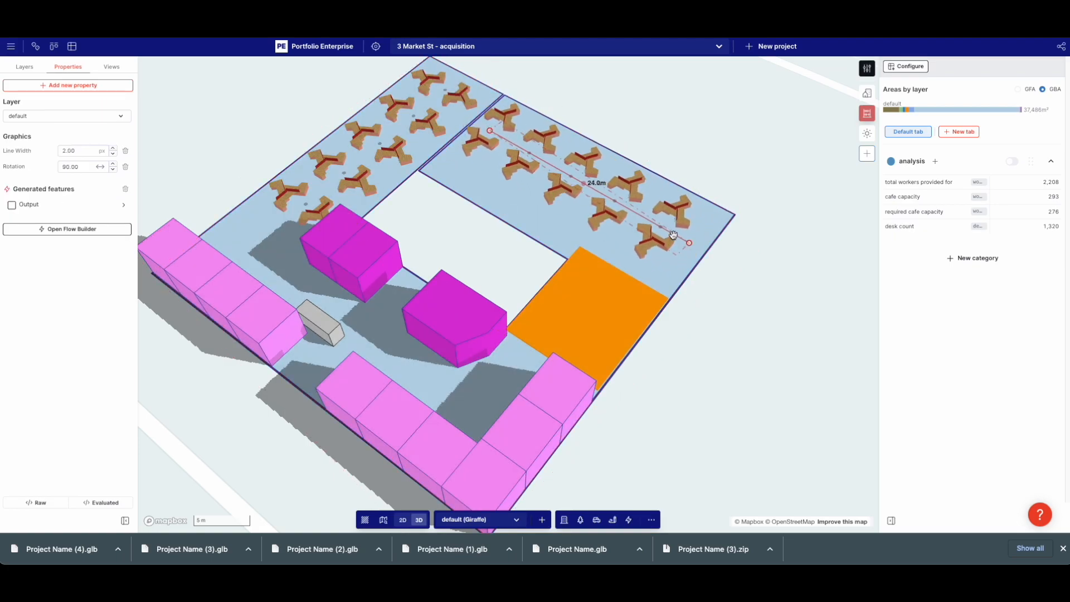
left_click_drag(690, 242, 696, 247)
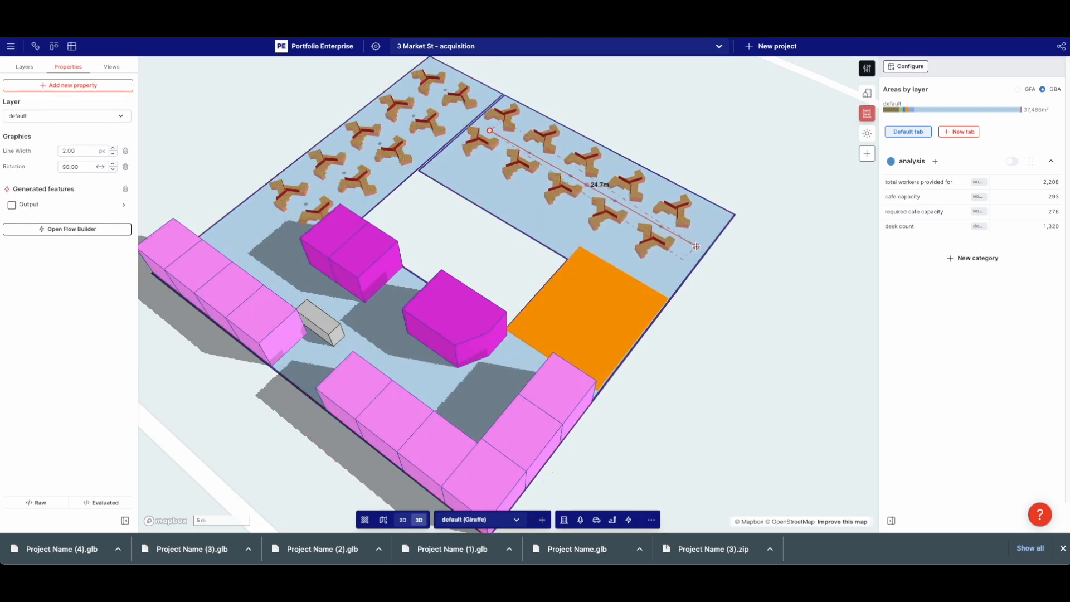
left_click(760, 262)
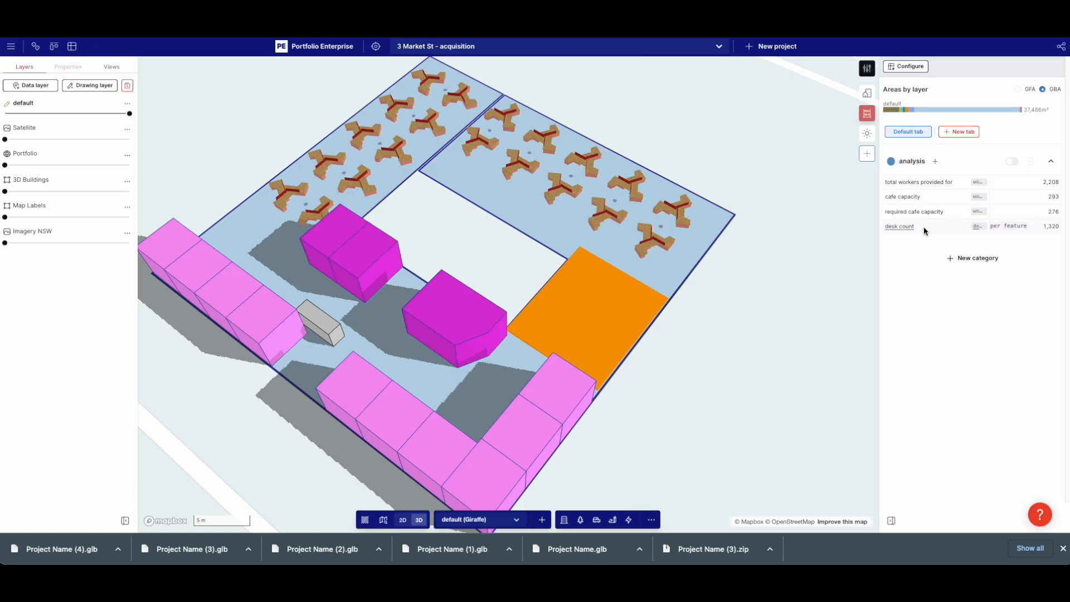
left_click(917, 228)
Duplicate desk count as 'meeting room count' with a new meeting rooms unit, filtered to meeting room usage
left_click(336, 363)
left_click(324, 164)
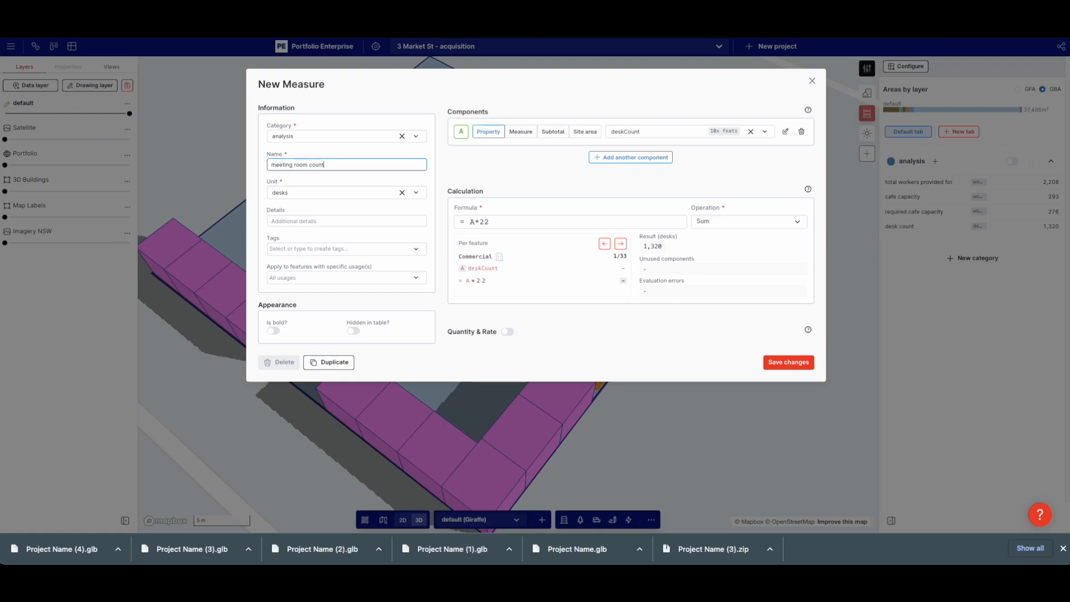
left_click(331, 191)
type("meeting rooms")
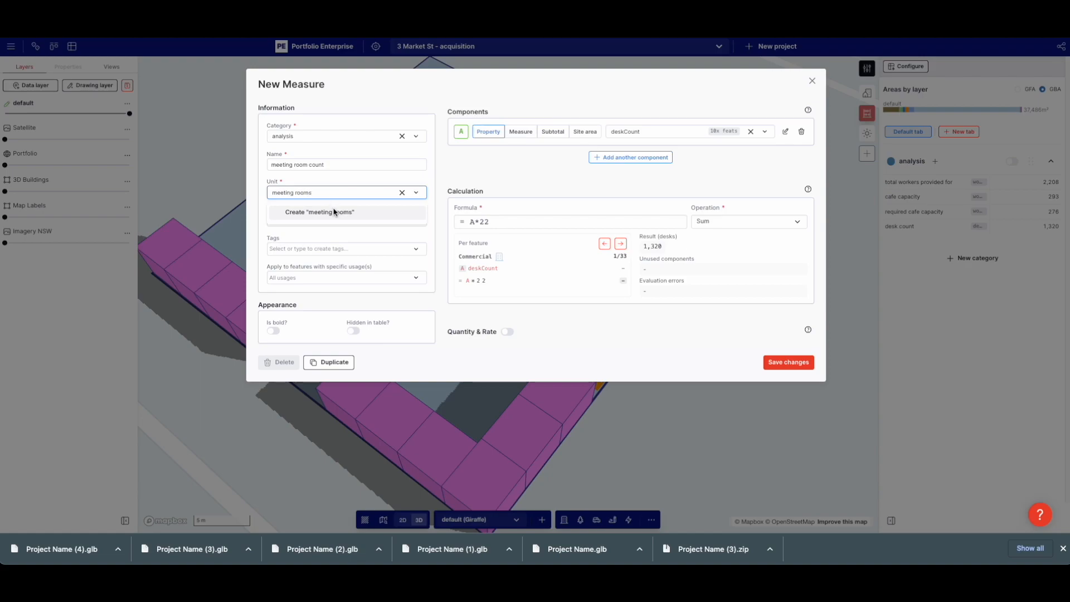
left_click(334, 212)
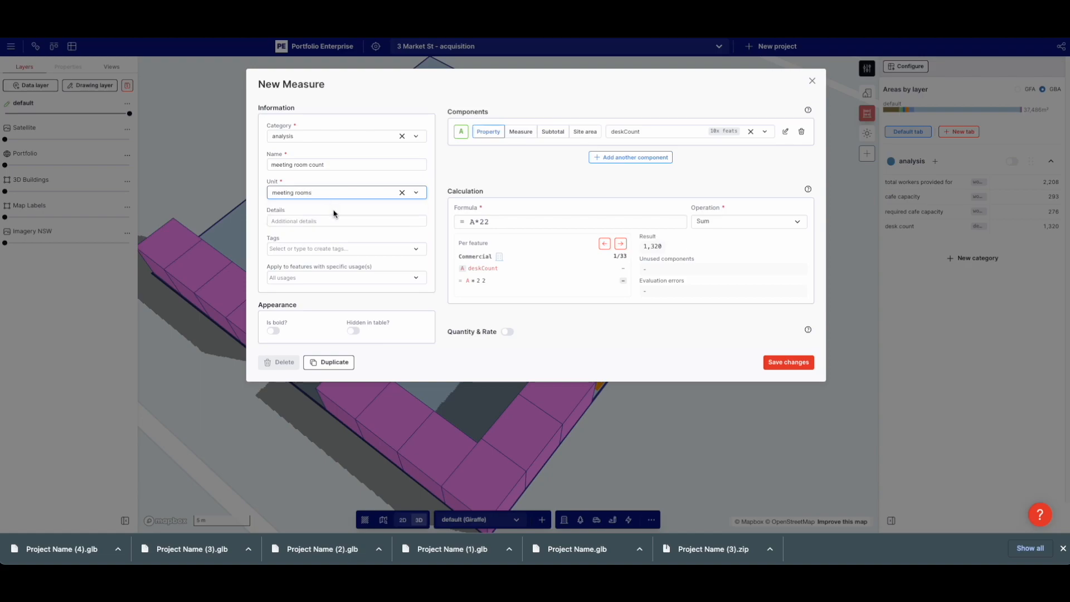
left_click(633, 133)
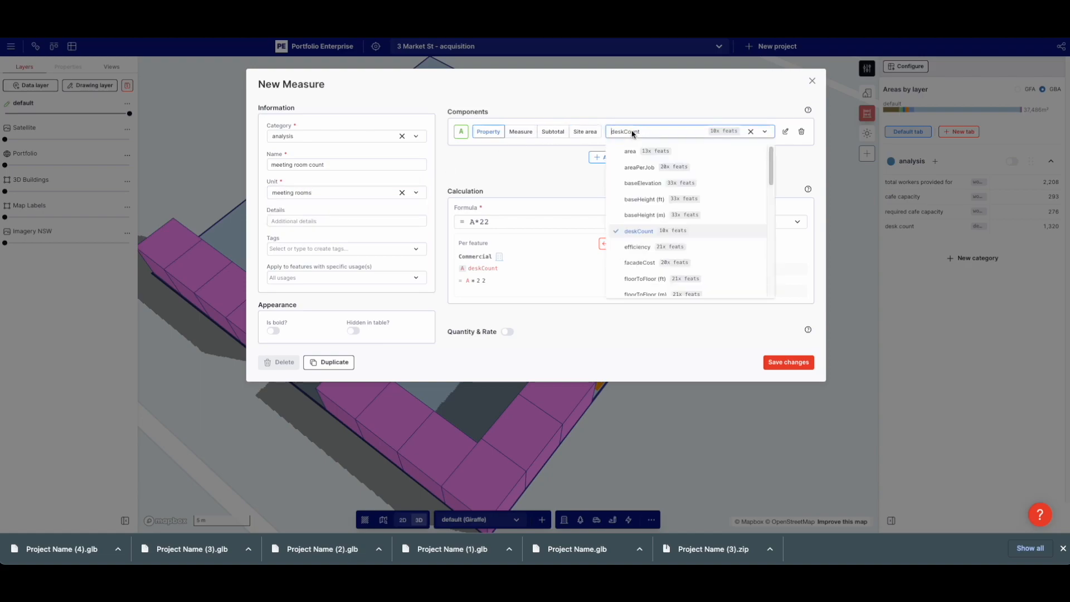
left_click(303, 277)
type("mee")
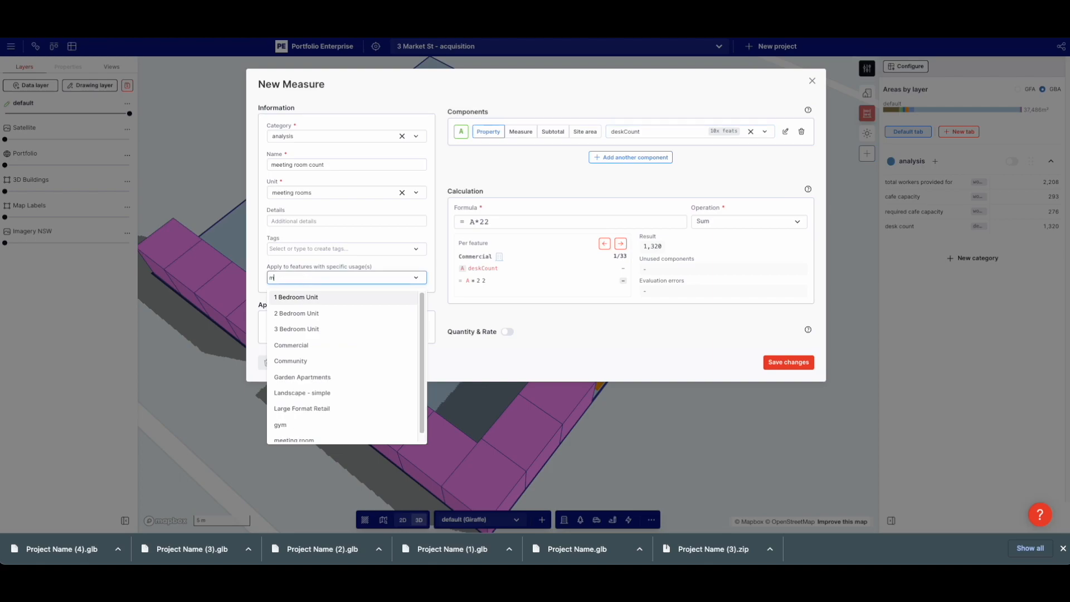
left_click(328, 295)
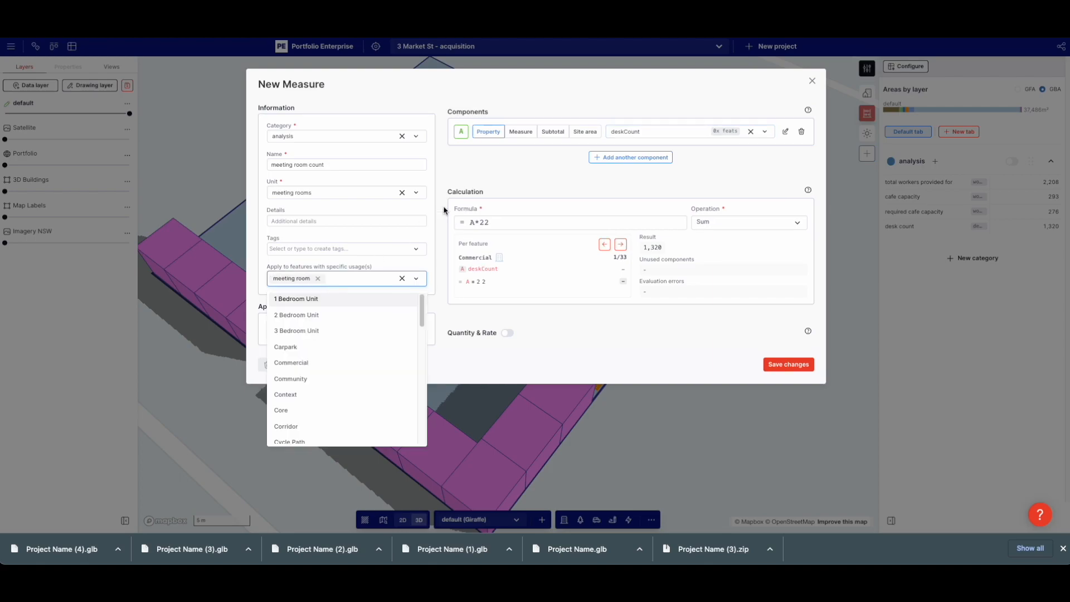
Count levels with formula 1, save, and widen a meeting room block to 10.0 m
left_click(685, 130)
type("leve")
key("Return")
double_click(495, 220)
type("1")
left_click(734, 224)
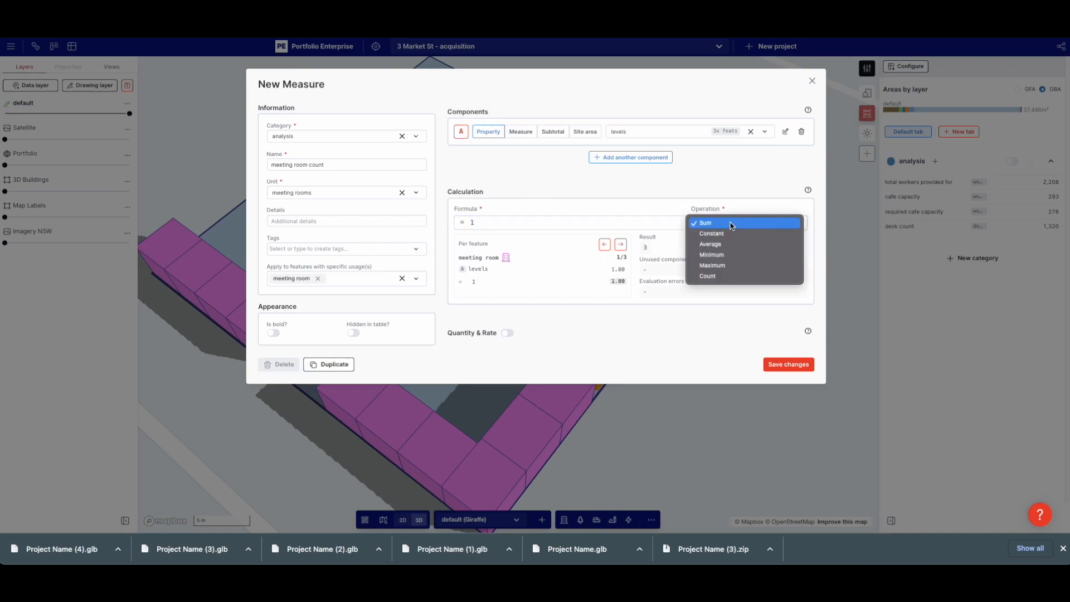
left_click(729, 277)
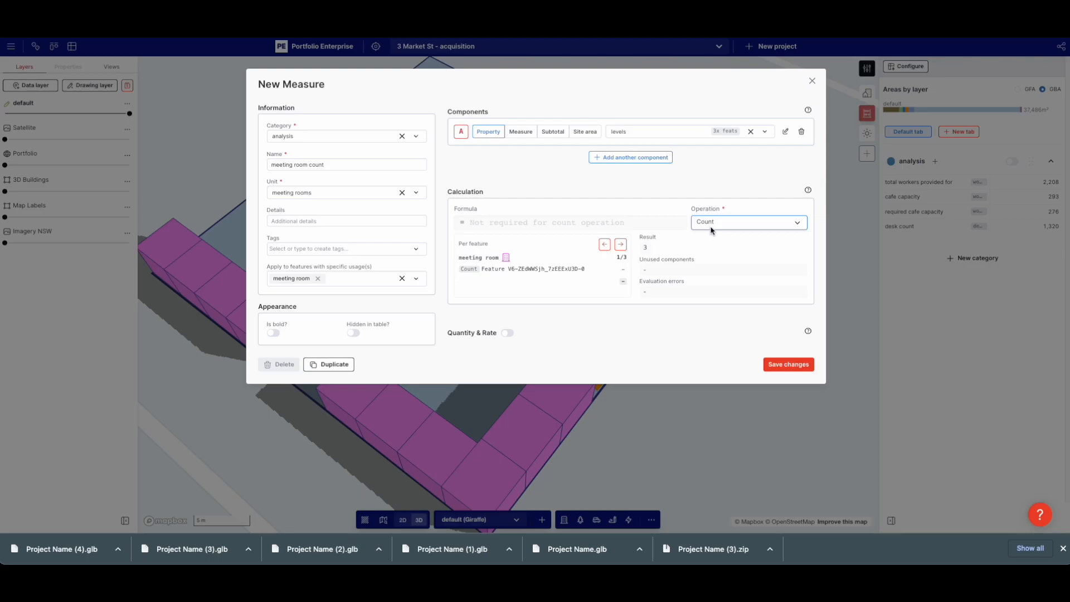
left_click(788, 364)
left_click(328, 246)
left_click_drag(318, 256, 308, 228)
Duplicate the meeting room count measure, apply the copy to office features, and save it
left_click(489, 273)
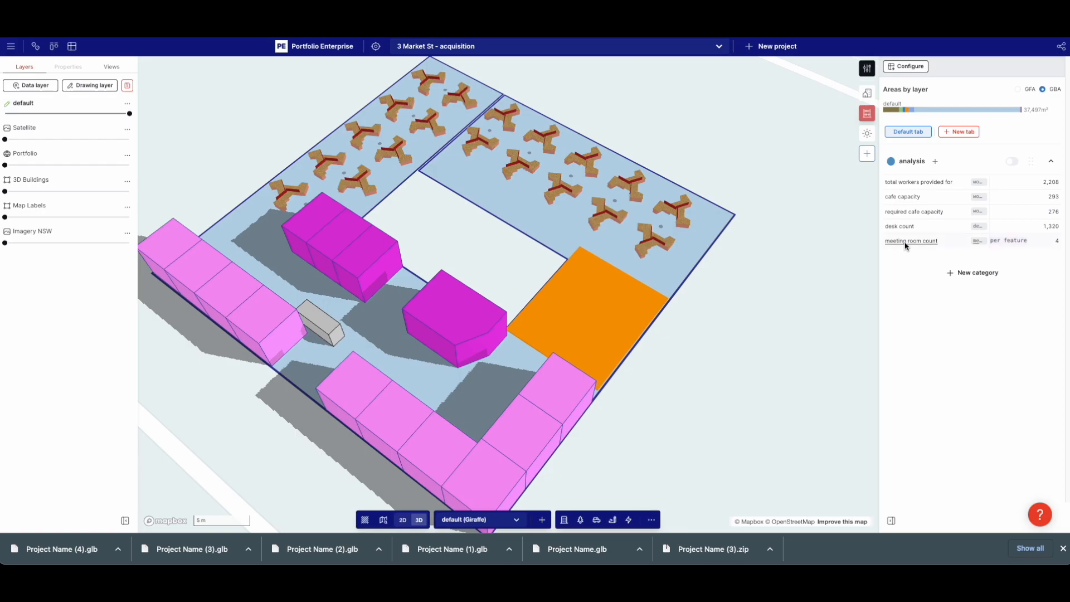
left_click(906, 246)
left_click(326, 362)
left_click(321, 280)
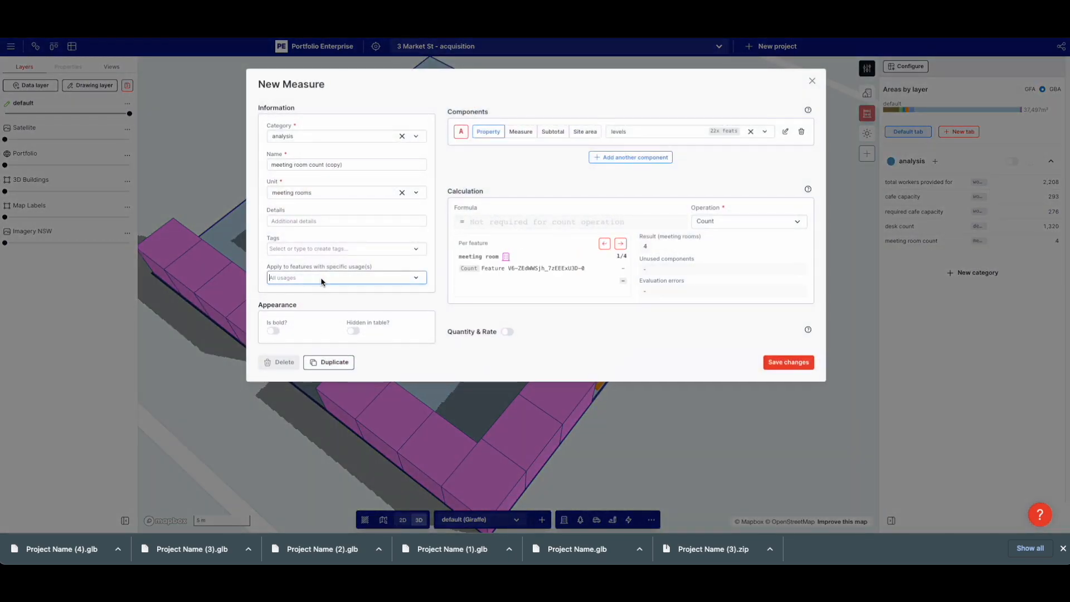
type("of")
left_click(310, 298)
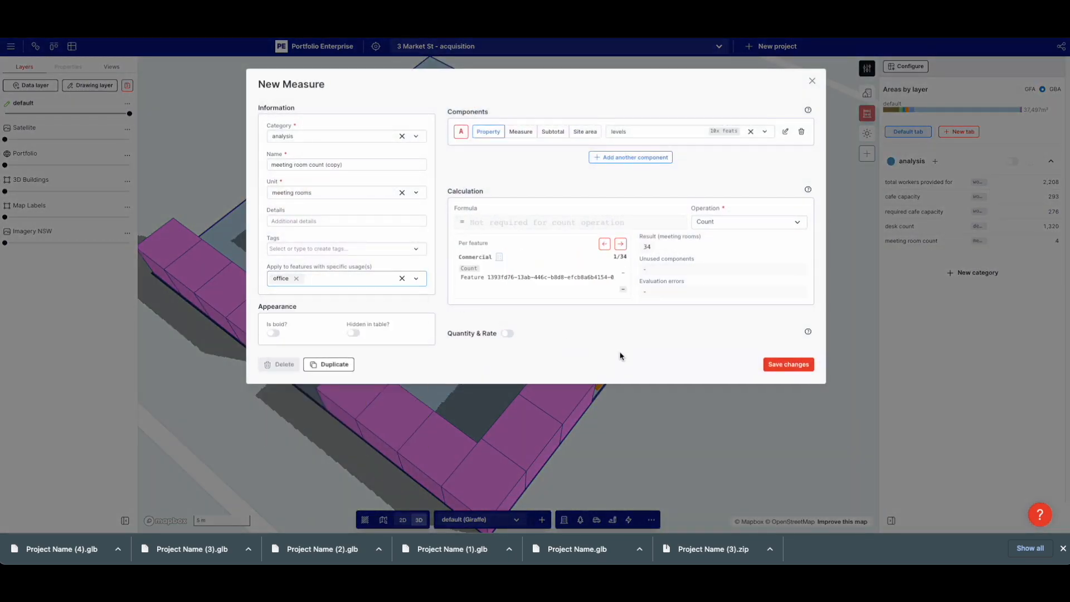
left_click(803, 363)
In 2D, shorten the office building from 12.5 m to 11.3 m and reshape its inner corner
left_click(397, 419)
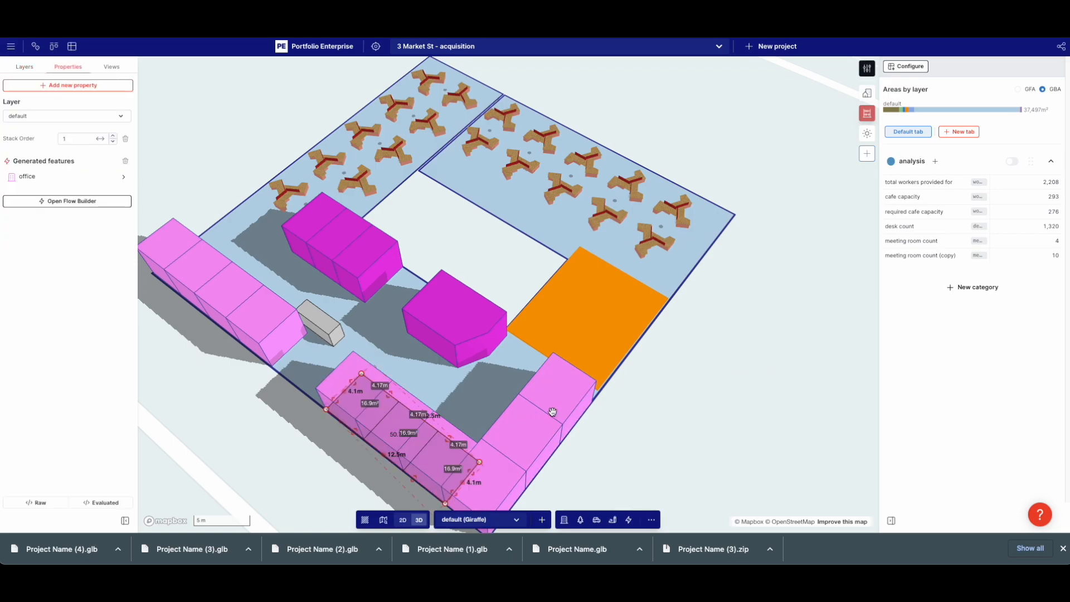
left_click(554, 409)
left_click(69, 174)
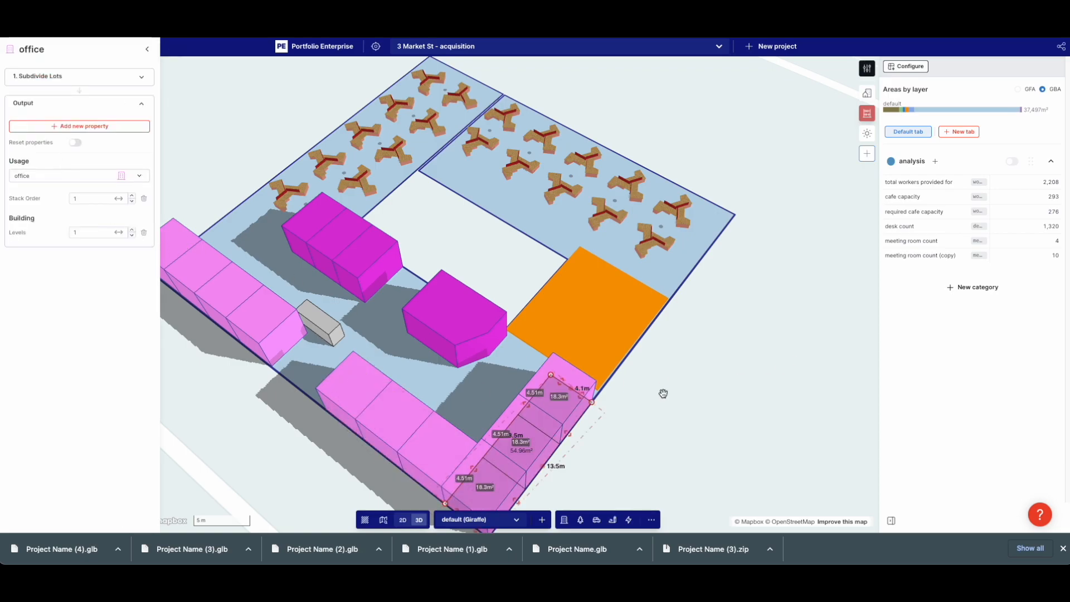
left_click_drag(698, 416, 712, 372)
key("Tab")
scroll(640, 230, "up", 3)
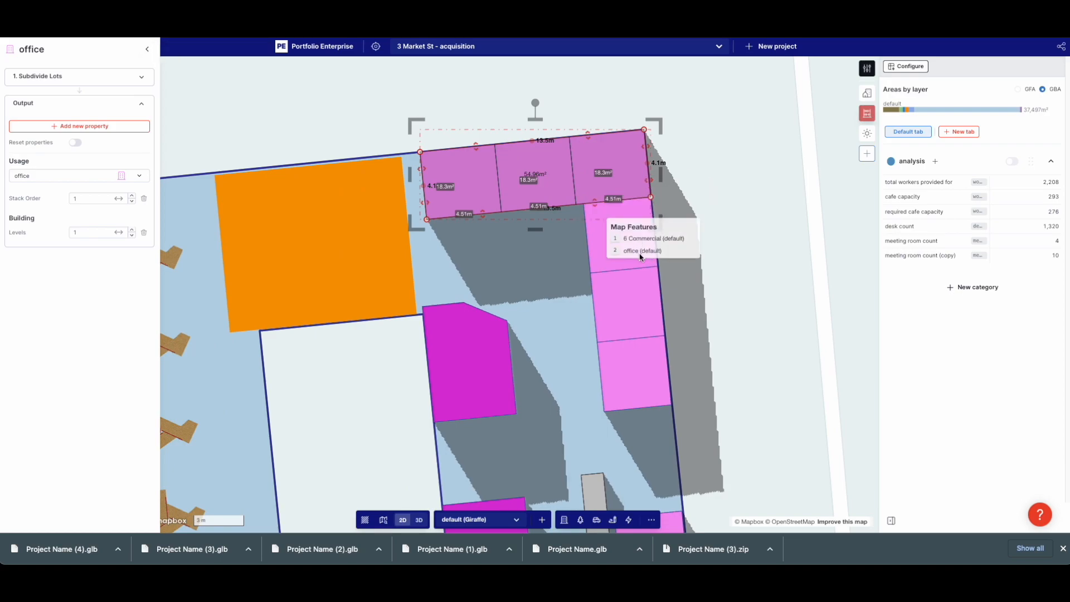
left_click(642, 251)
left_click_drag(599, 201, 622, 183)
scroll(632, 217, "up", 5)
left_click_drag(606, 223, 575, 225)
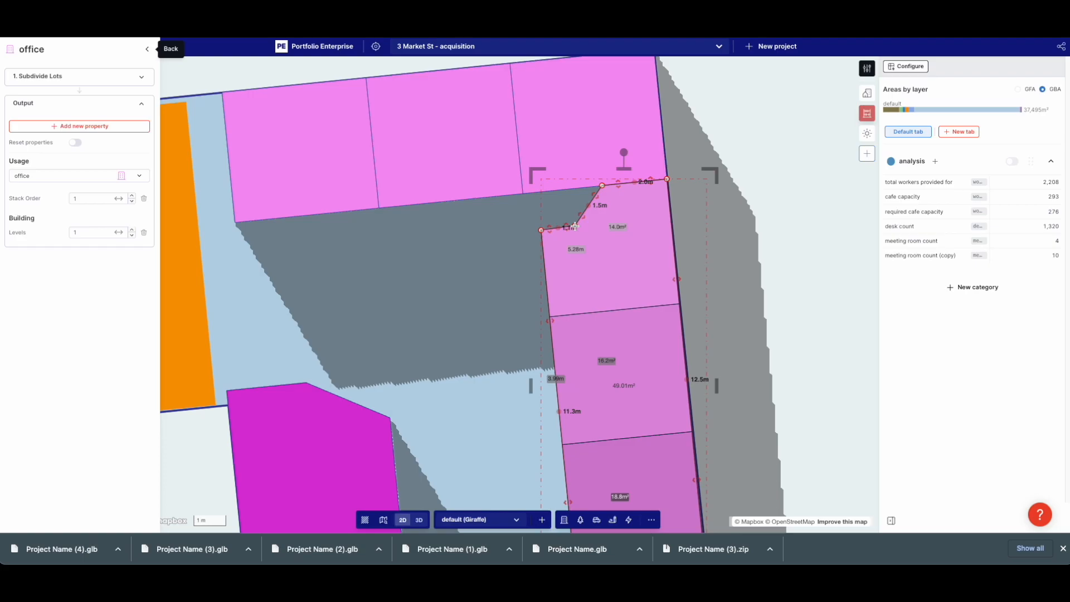
left_click(745, 219)
scroll(752, 220, "down", 5)
right_click_drag(775, 306, 655, 269)
Change the reshaped office building's Usage to meeting room
left_click(508, 111)
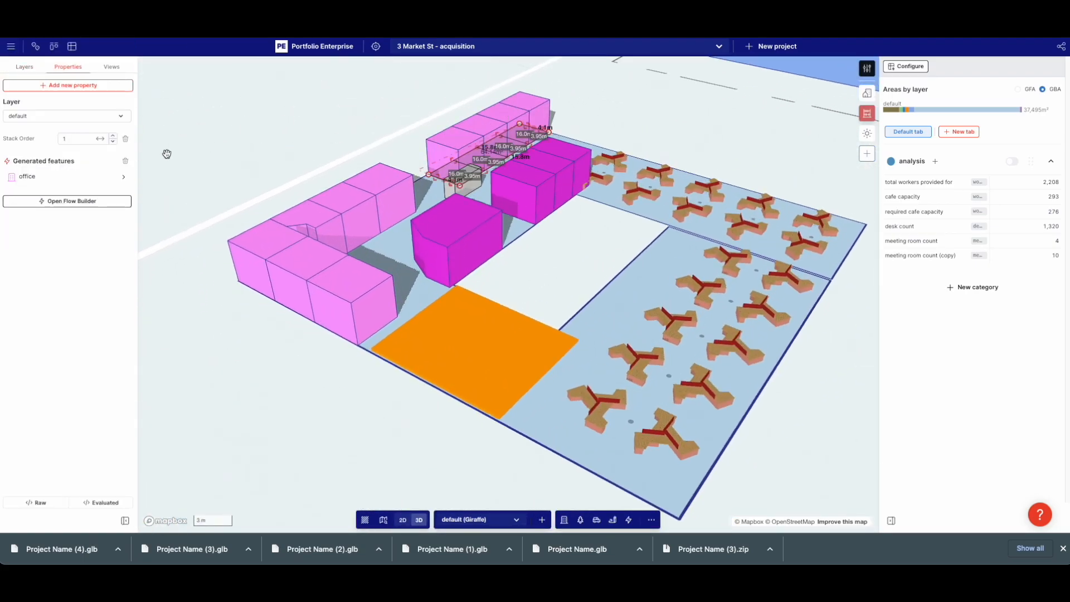
left_click(60, 175)
left_click(67, 176)
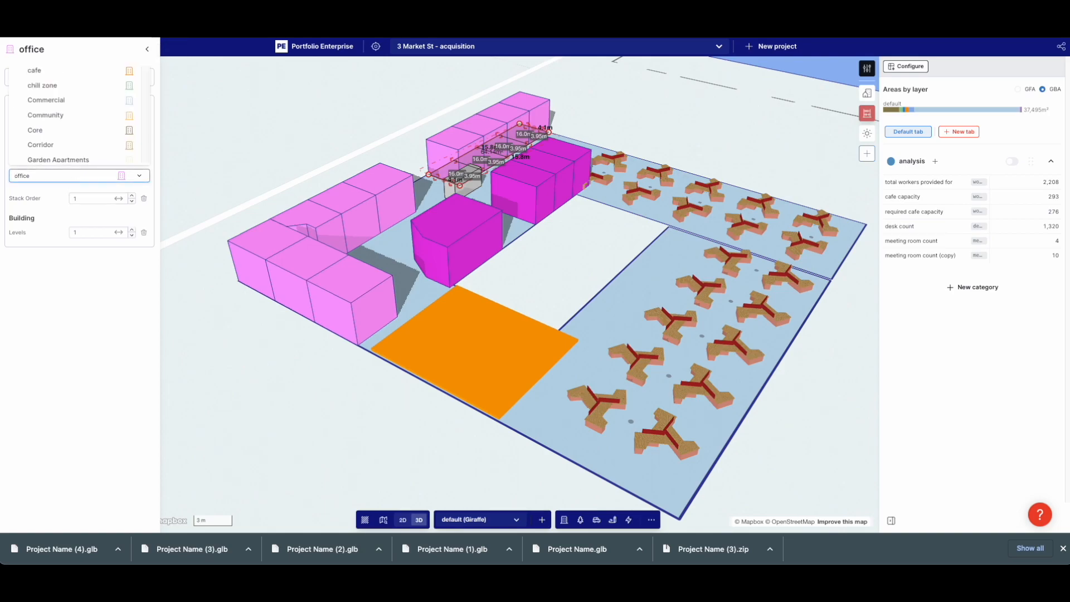
type("me")
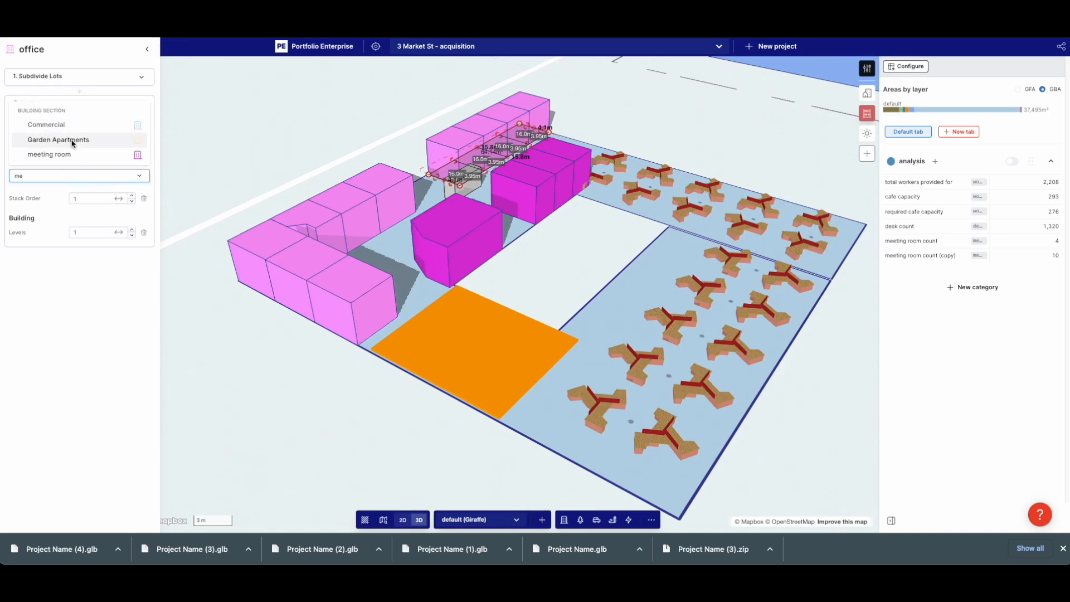
left_click(51, 153)
left_click(691, 127)
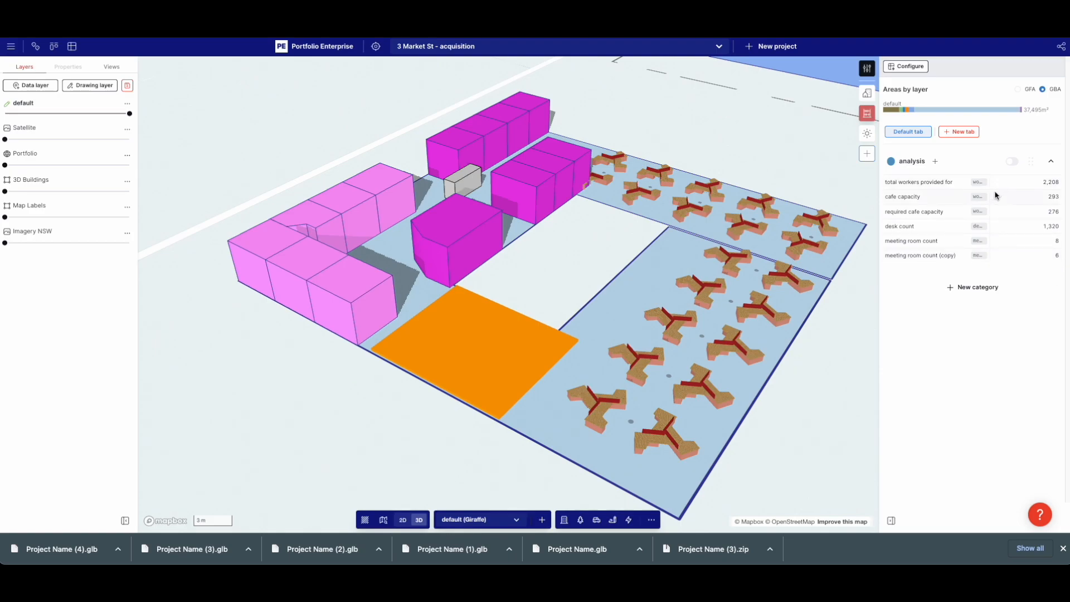
Rename the copied meeting room count measure to the office count and save it
left_click(942, 254)
left_click(352, 166)
triple_click(351, 166)
type("office count")
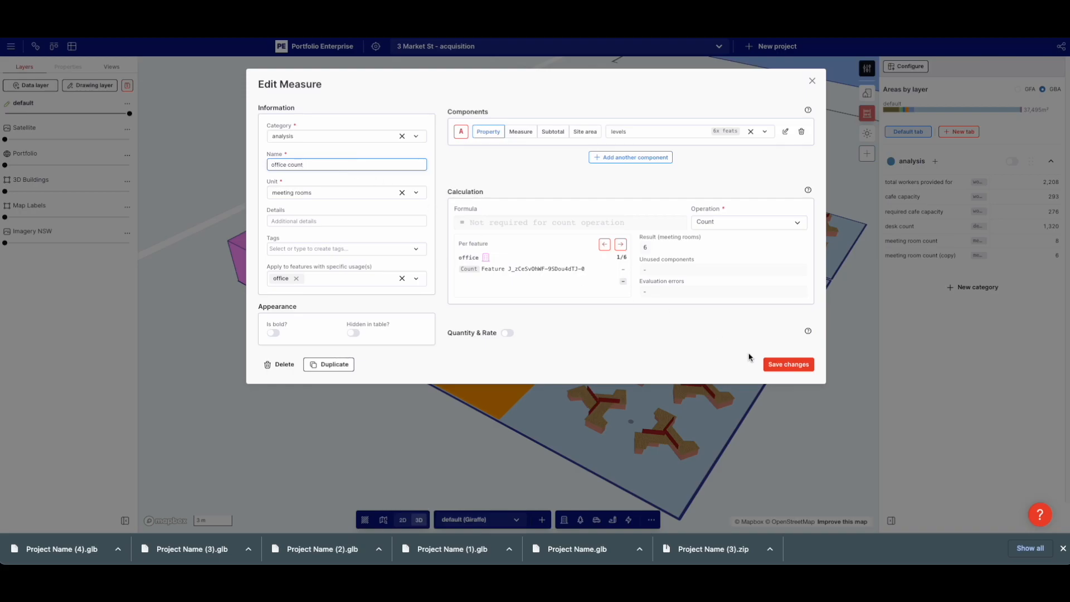
left_click(780, 364)
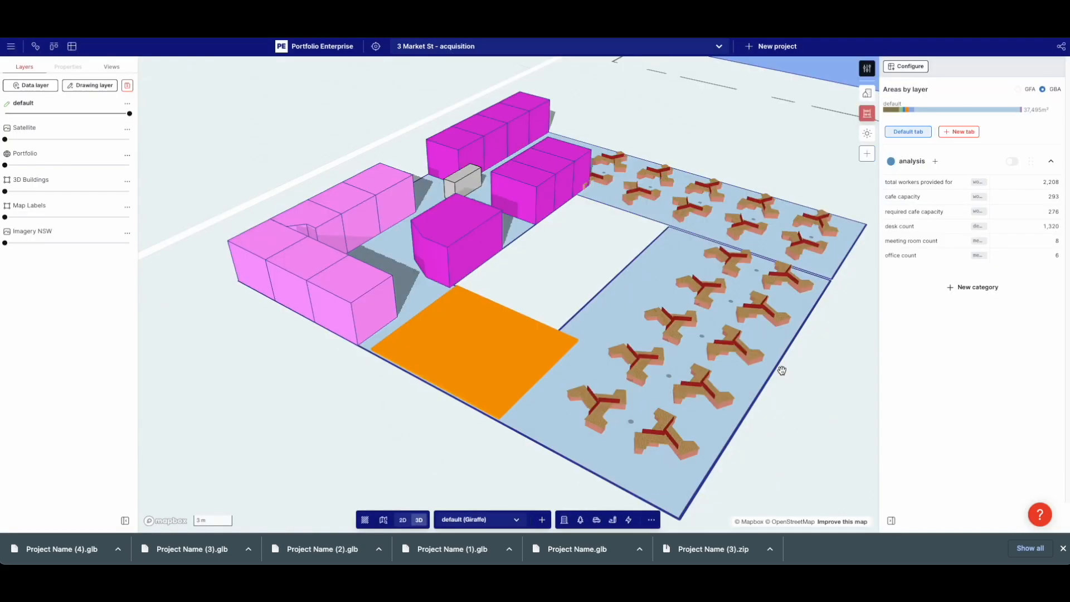
left_click_drag(863, 379, 794, 392)
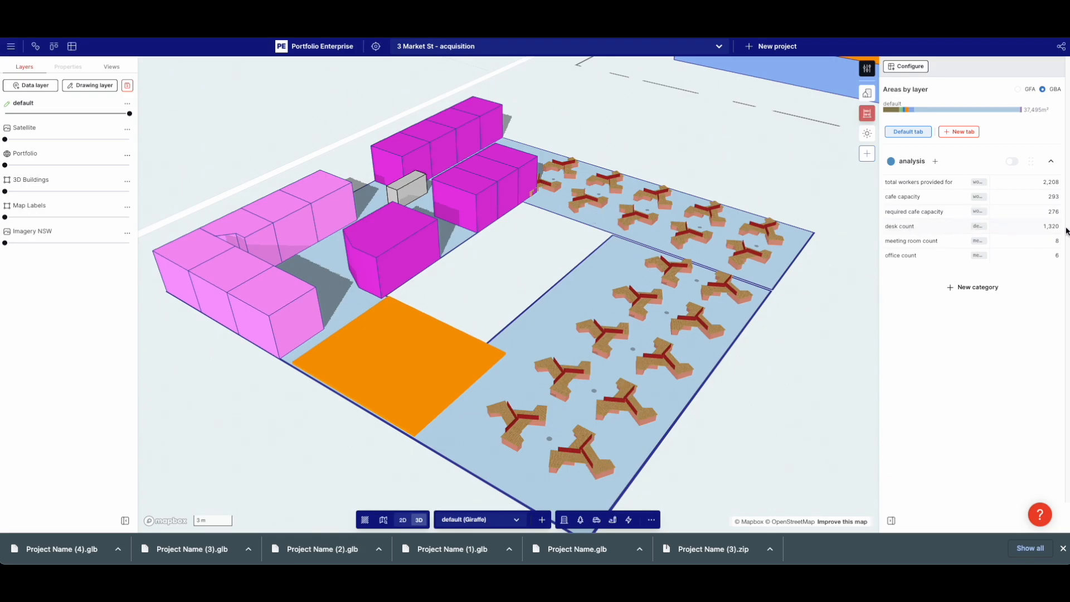
Change the desk count formula from A*22 to A and save, giving 60 desks
left_click(910, 241)
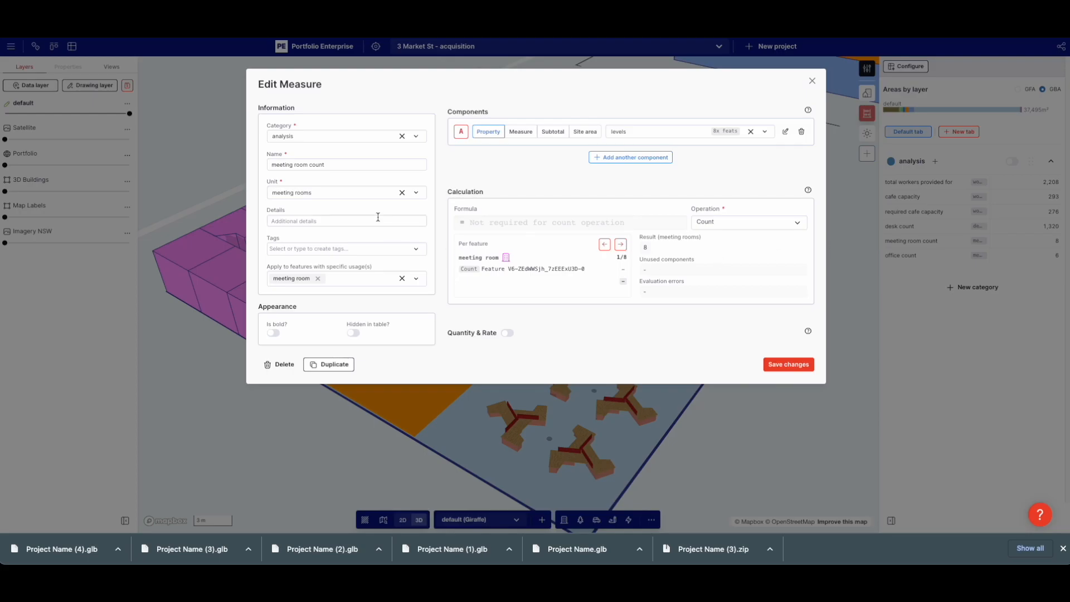
left_click(774, 361)
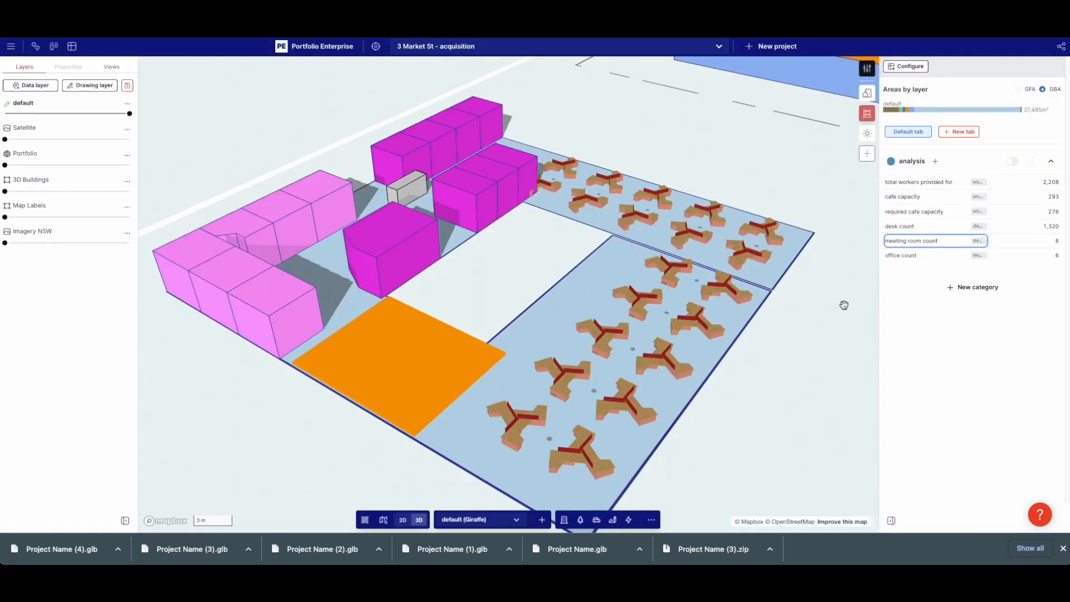
left_click(901, 227)
left_click(491, 221)
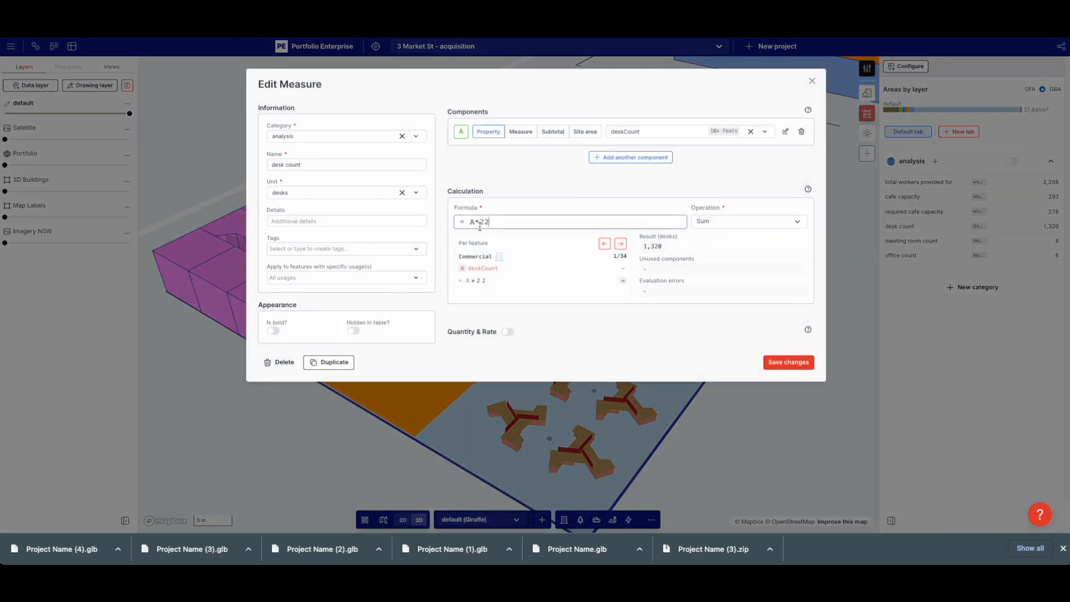
left_click(794, 362)
right_click_drag(814, 339, 770, 344)
left_click_drag(658, 338, 585, 328)
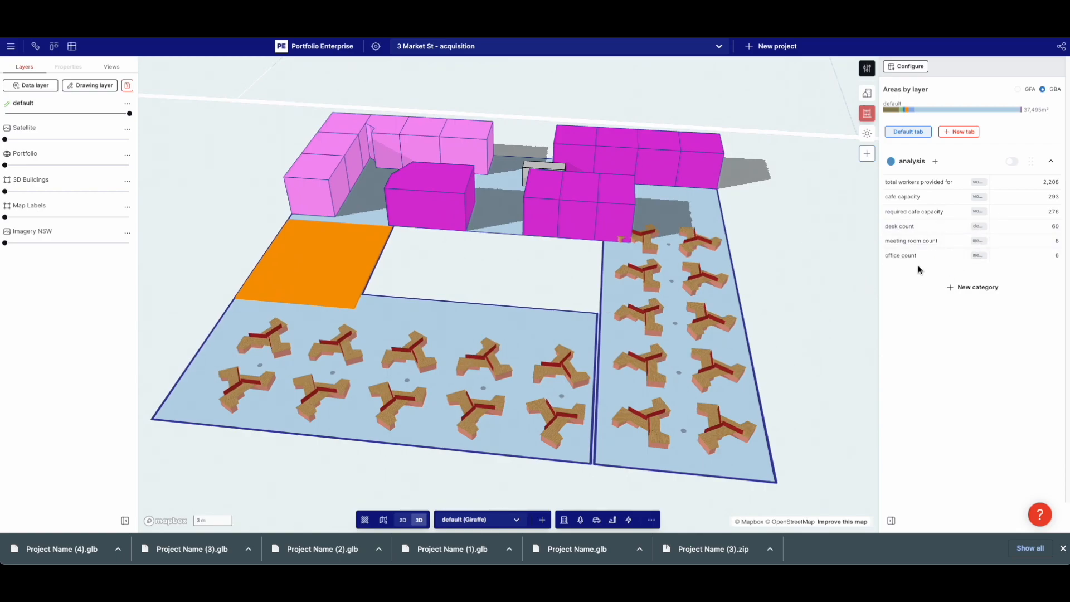
Copy the small grey box into the upper-left desk area and lengthen it to 6.7 m
right_click_drag(791, 245, 674, 241)
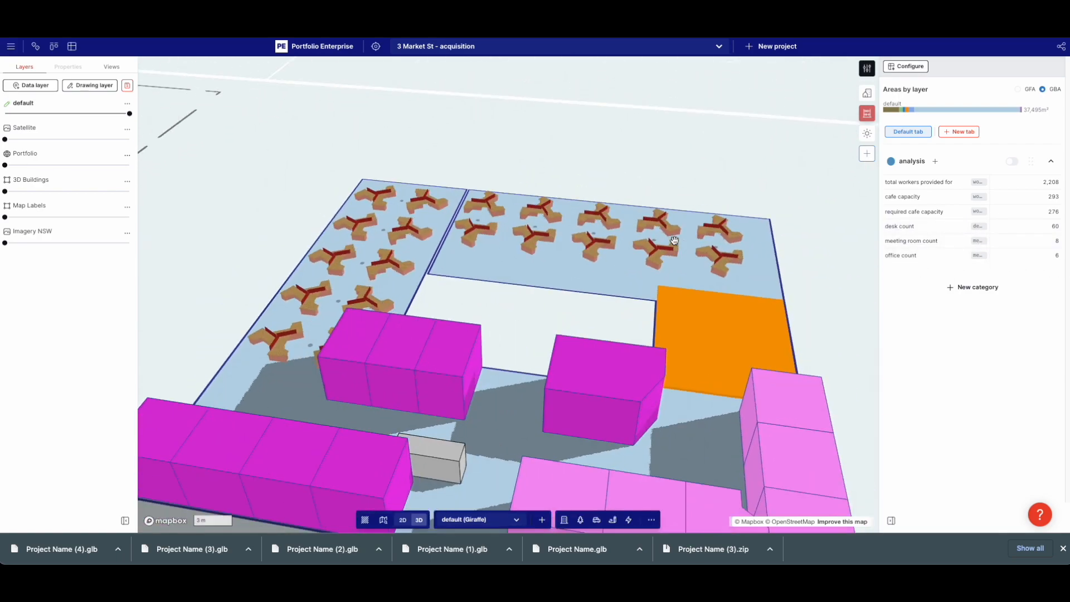
left_click(702, 331)
mouse_move(787, 270)
right_mouse_down()
mouse_move(805, 301)
mouse_move(793, 282)
right_mouse_up()
left_click(413, 455)
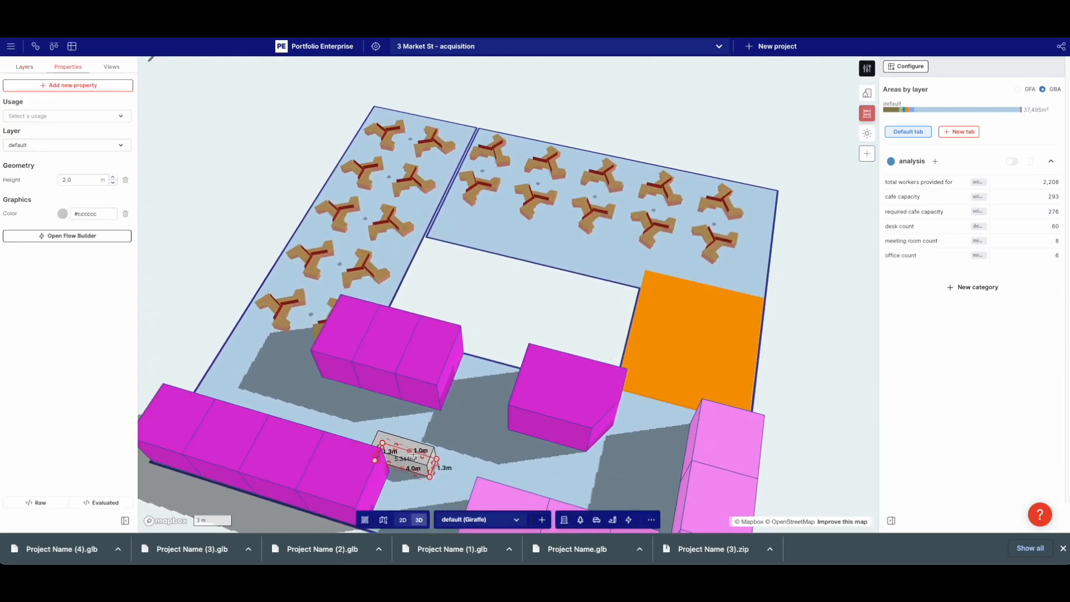
key("ctrl+c")
key("ctrl+v")
left_click_drag(411, 458, 446, 232)
scroll(445, 232, "up", 5)
left_click_drag(505, 257, 631, 284)
scroll(631, 284, "down", 5)
Paste a second copy of the lengthened box end to end with the first
key("ctrl+c")
key("ctrl+v")
scroll(565, 269, "up", 5)
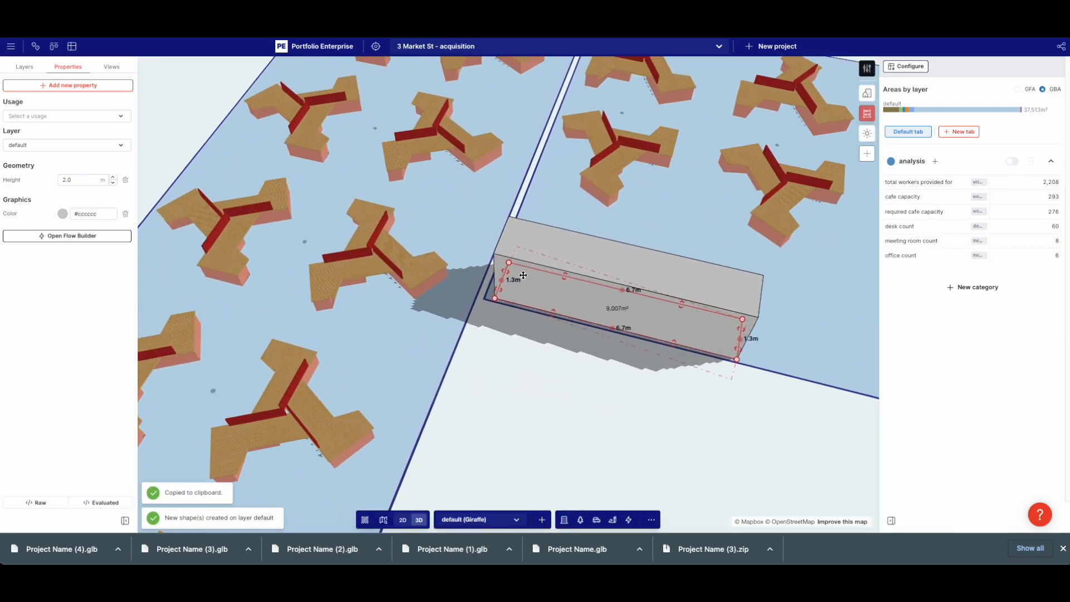
left_click_drag(505, 271, 759, 309)
scroll(620, 287, "down", 5)
left_click(717, 363)
right_click_drag(717, 363, 636, 338)
scroll(664, 337, "down", 5)
right_click_drag(393, 341, 436, 316)
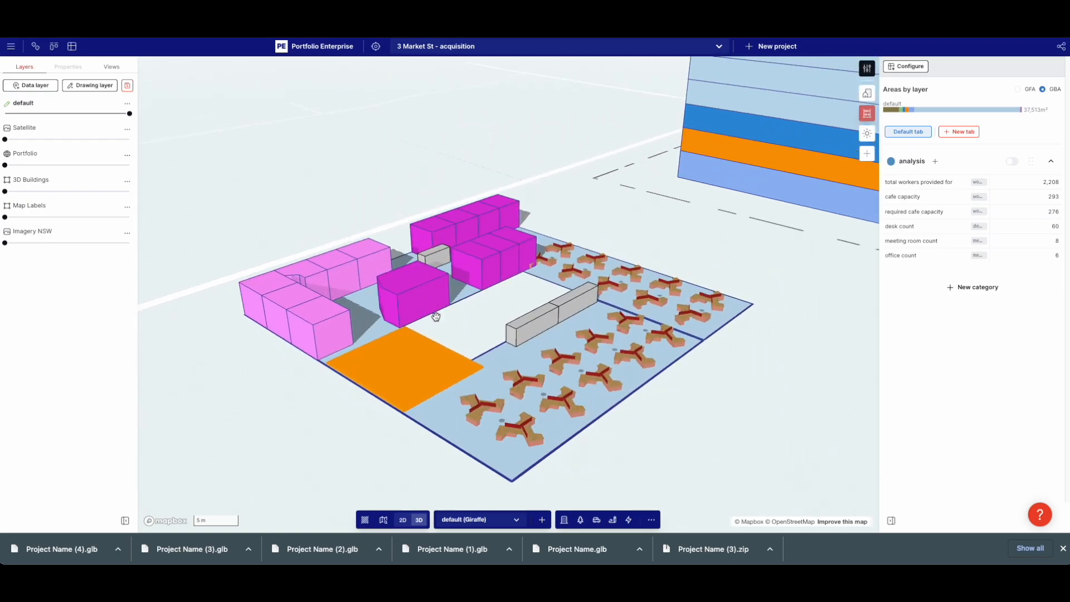
scroll(456, 327, "down", 5)
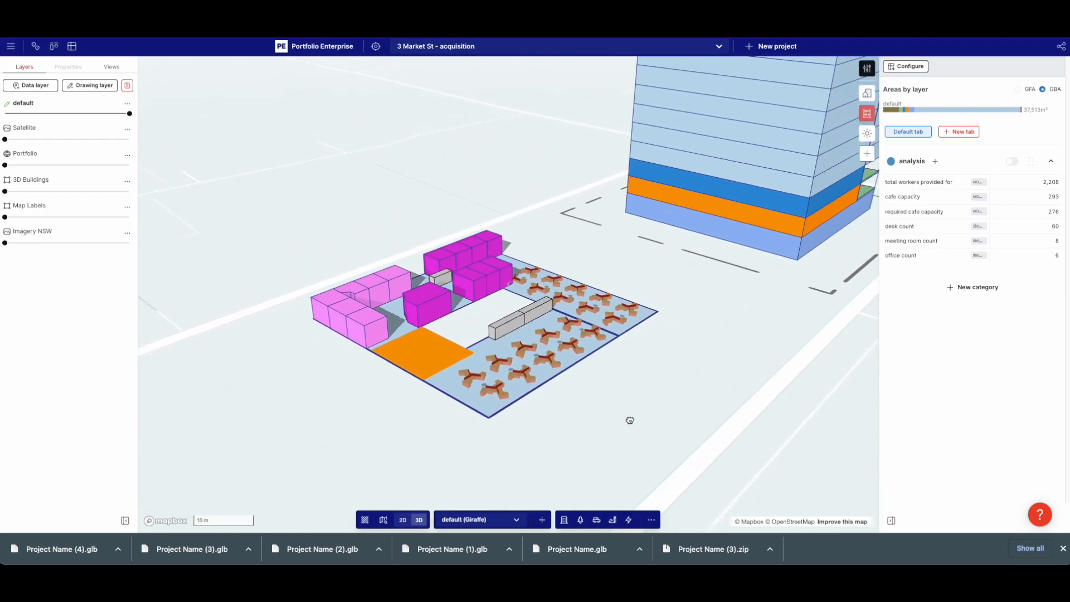
Select all 12 floorplan features and move them off the tower to sit beside it
left_click_drag(631, 420, 325, 251, "shift")
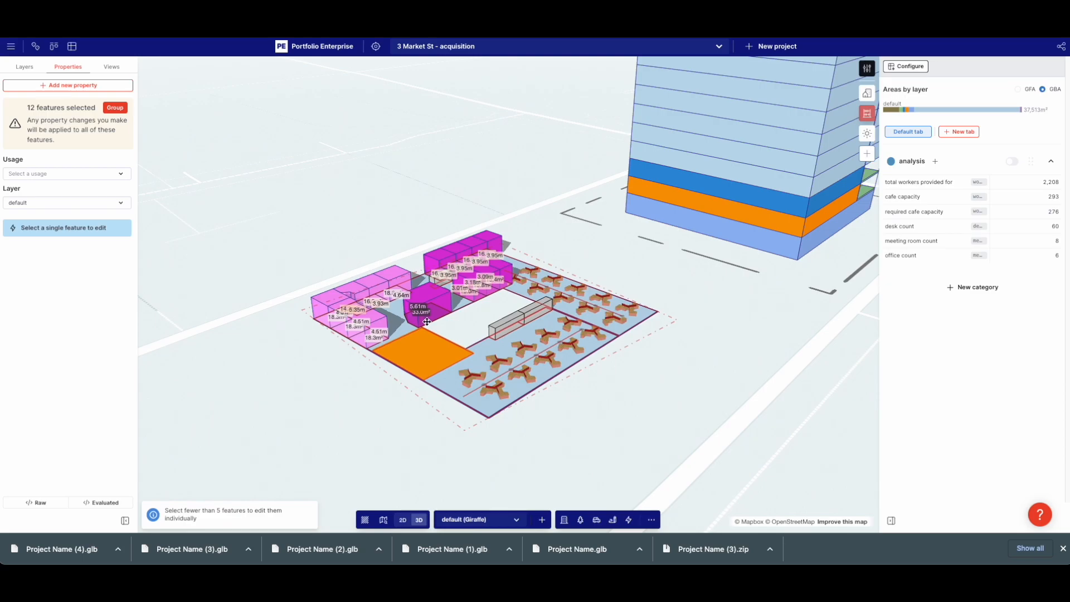
scroll(427, 322, "down", 5)
right_click_drag(427, 322, 561, 277)
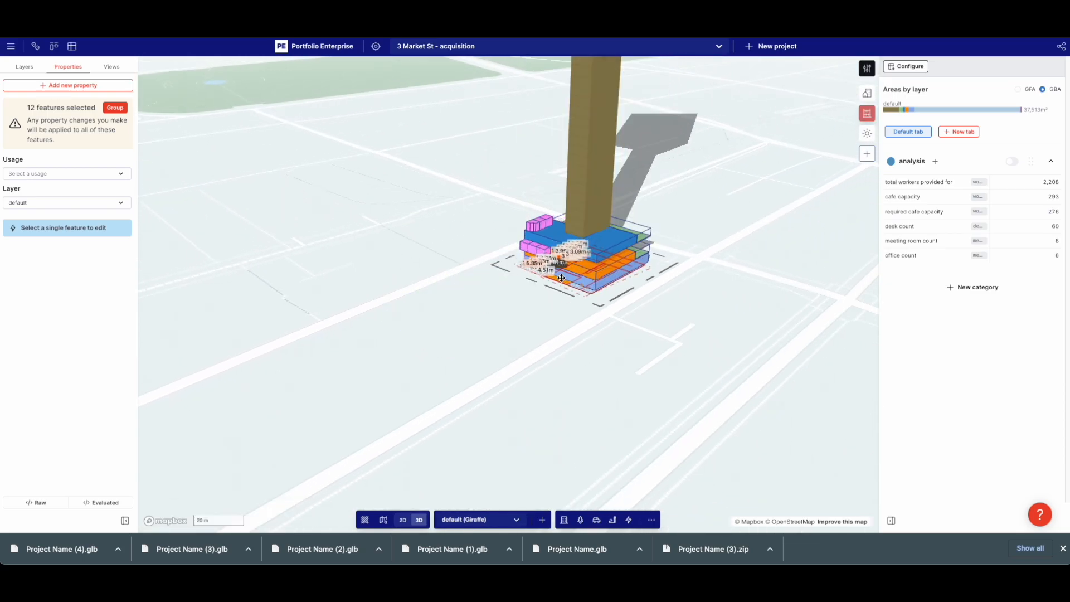
scroll(555, 299, "down", 5)
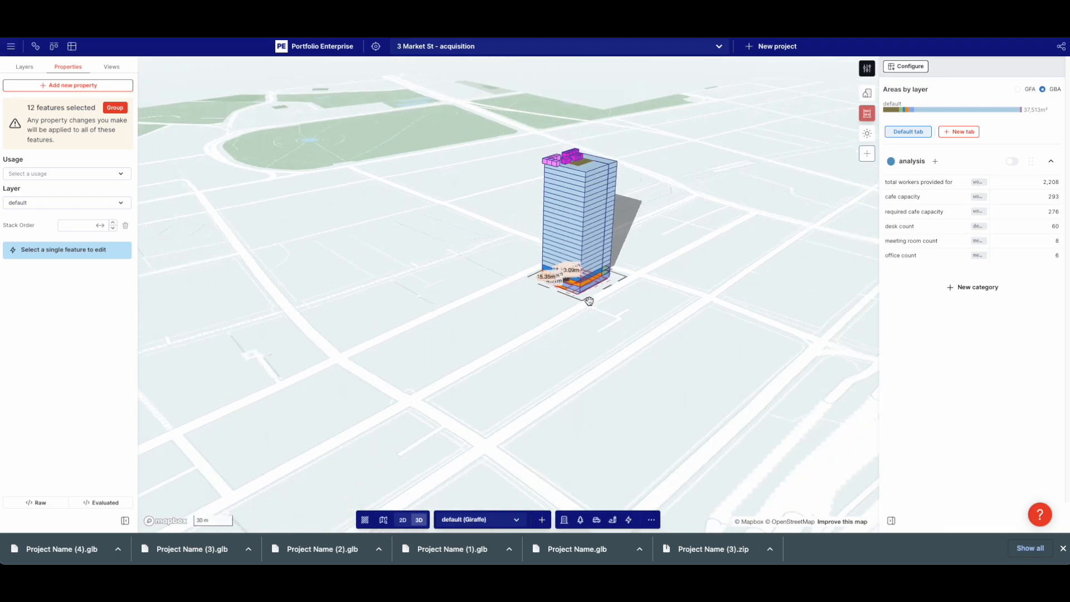
scroll(589, 301, "down", 3)
scroll(576, 232, "up", 10)
scroll(575, 238, "down", 5)
right_click_drag(689, 317, 461, 382)
scroll(351, 414, "up", 5)
left_click_drag(331, 431, 193, 251)
right_click_drag(199, 336, 321, 328)
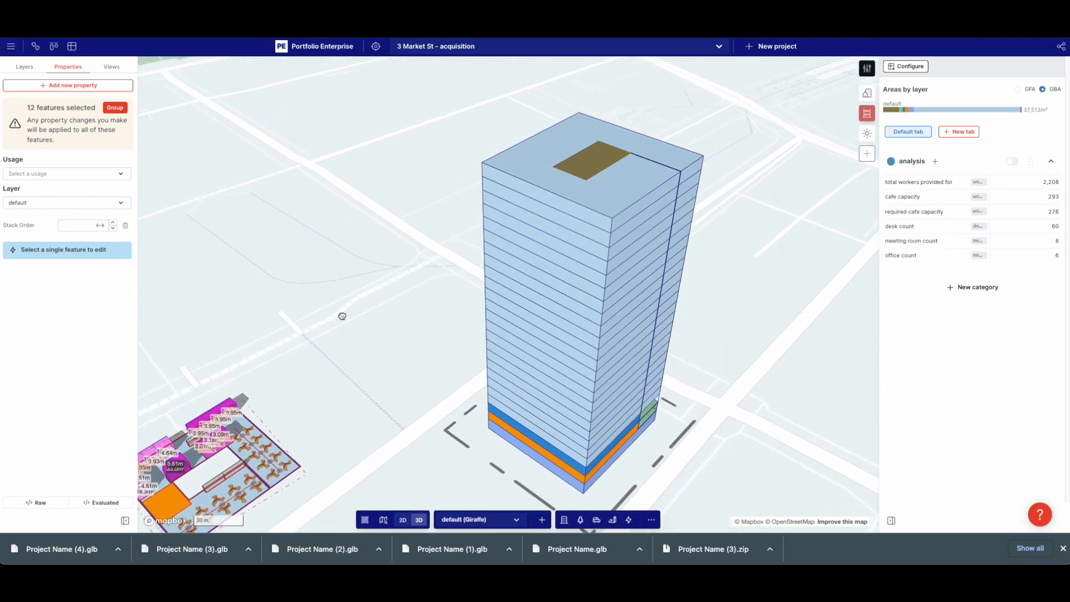
Reselect the whole floorplan and shift it down and to the left
left_click_drag(329, 446, 574, 359)
scroll(585, 323, "up", 4)
left_click(586, 322)
right_click_drag(587, 322, 394, 452)
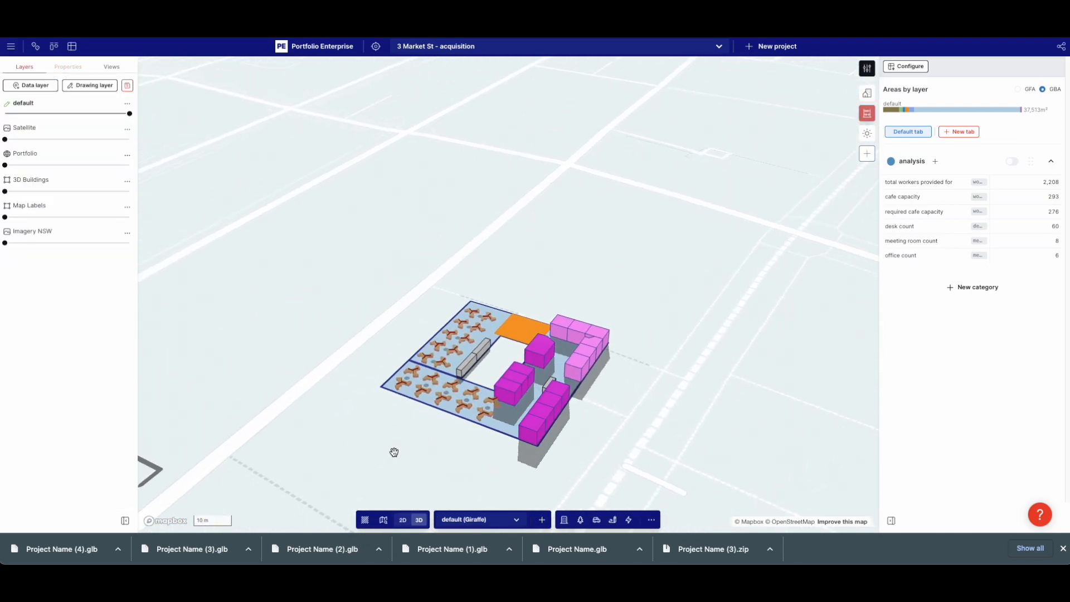
left_click_drag(394, 452, 477, 365)
left_click(521, 286)
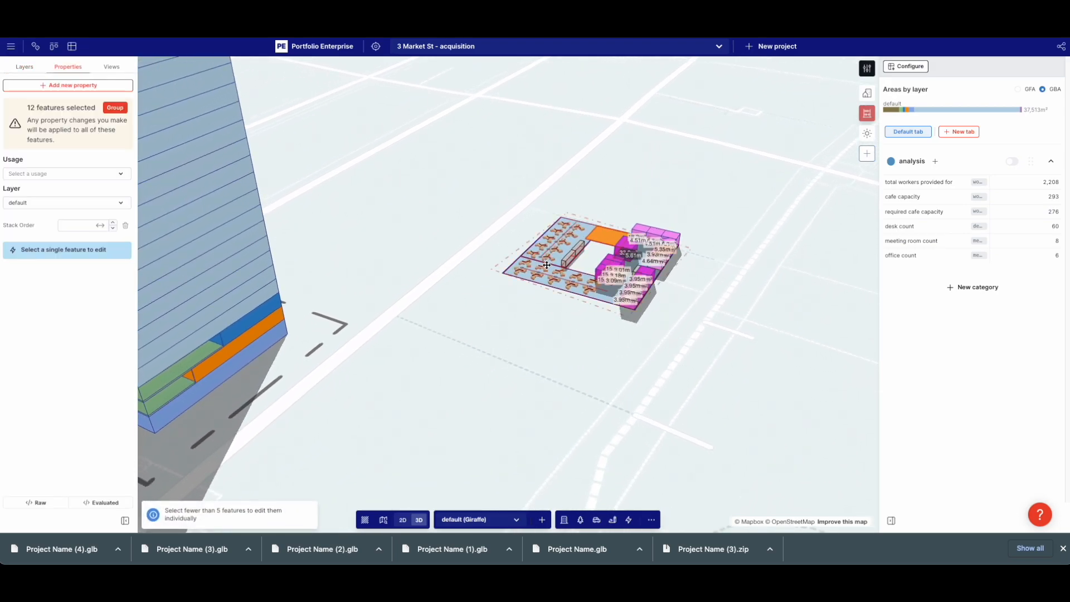
left_click_drag(543, 274, 630, 194)
Paste two copies of the floorplan, tripling the desk count to 180
key("ctrl+c")
key("ctrl+v")
key("ctrl+c")
key("ctrl+v")
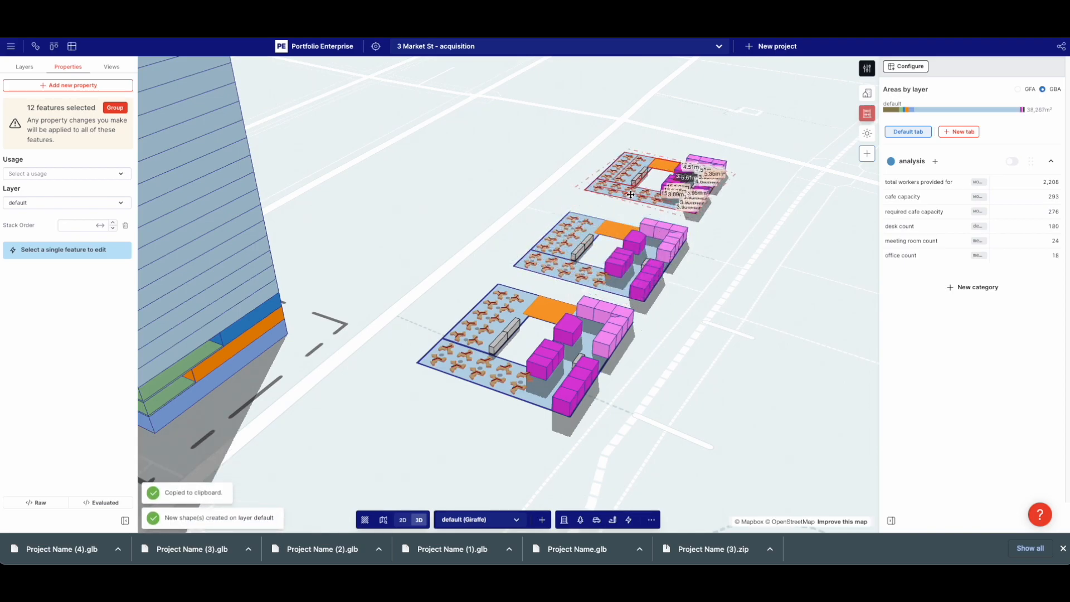
left_click(754, 282)
right_click_drag(755, 282, 750, 300)
left_click_drag(669, 292, 493, 366)
Delete the pink office blocks, orange area and meeting-room block from the middle floorplan
left_click(508, 336)
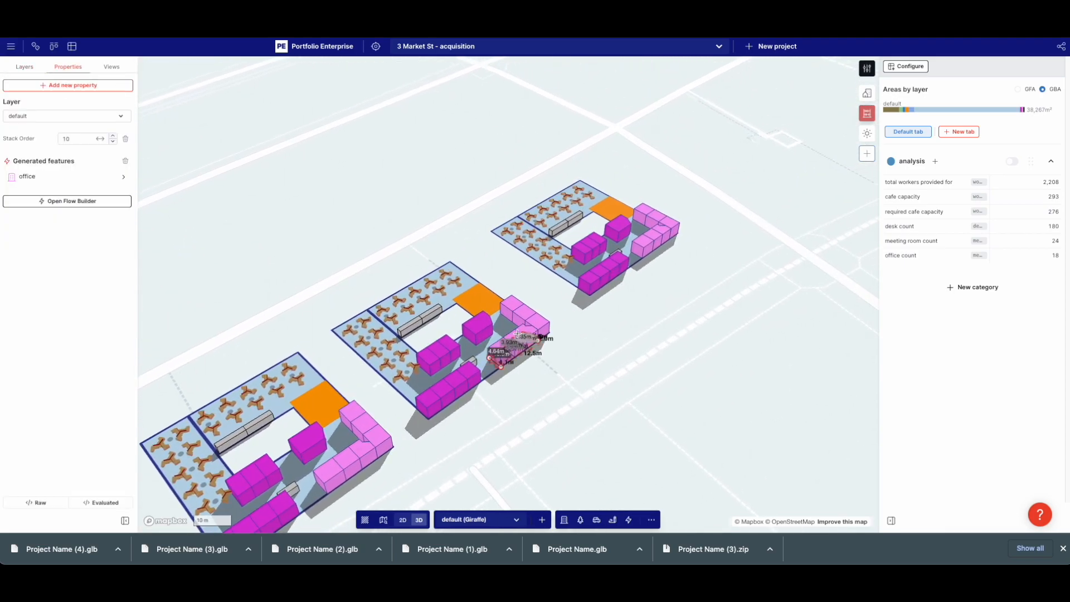
key("Delete")
scroll(482, 298, "up", 3)
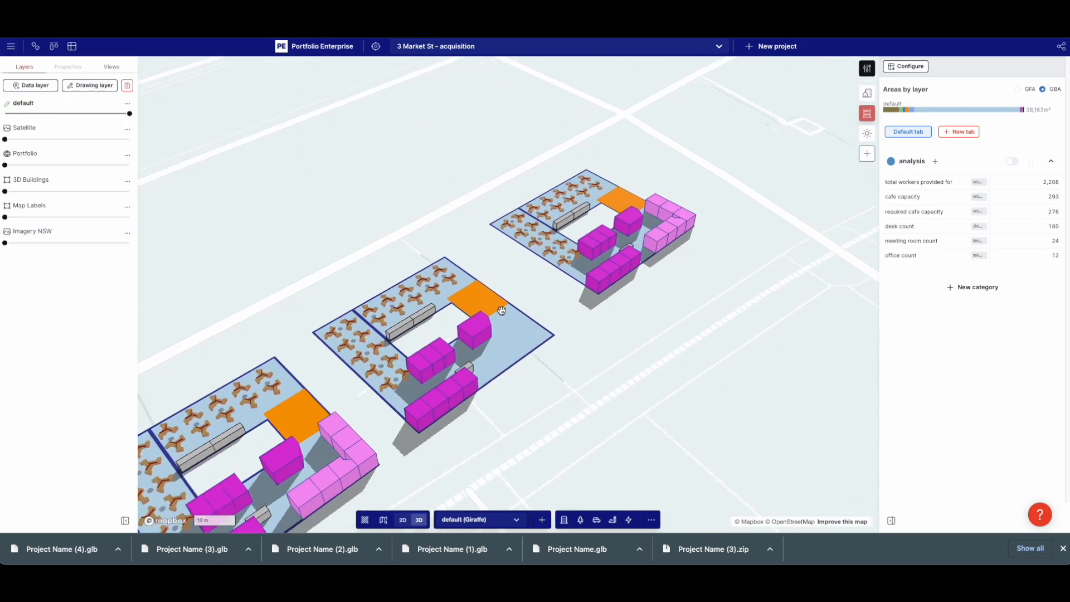
left_click(482, 298)
key("Delete")
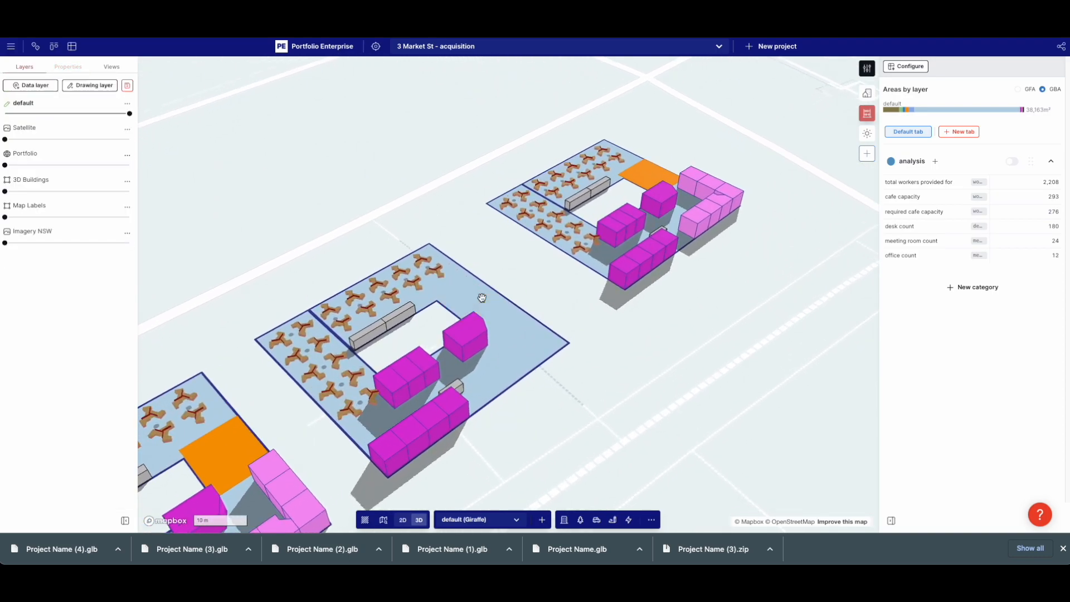
left_click(474, 328)
key("Delete")
left_click(421, 379)
key("Delete")
Copy the left plan's orange area into the middle plate's corner and add a desk row beside it
left_click(220, 468)
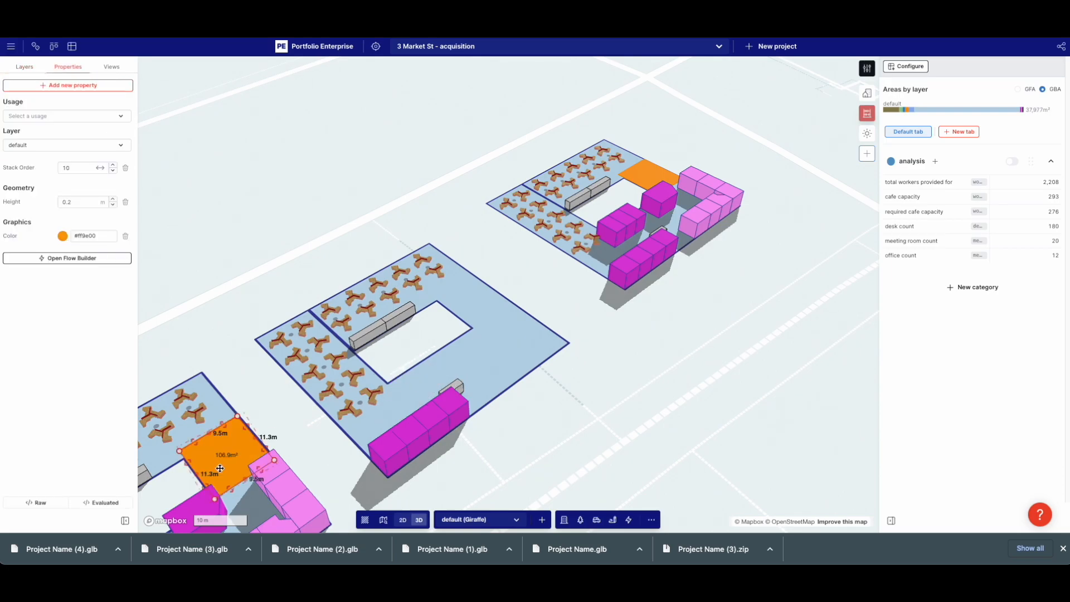
key("super+v")
left_click_drag(497, 371, 517, 339)
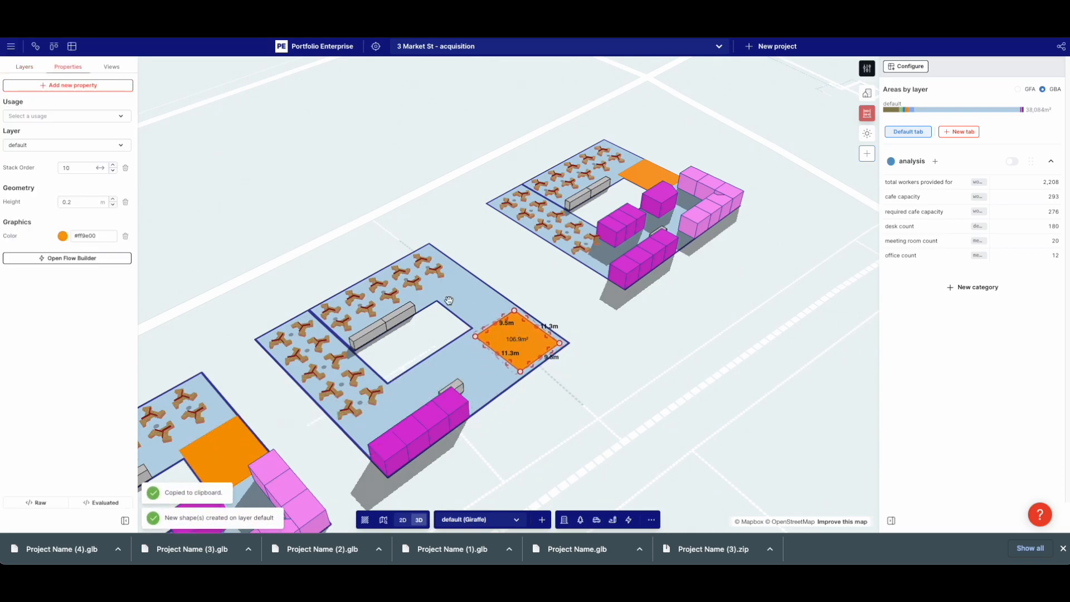
left_click(418, 265)
left_click(314, 352)
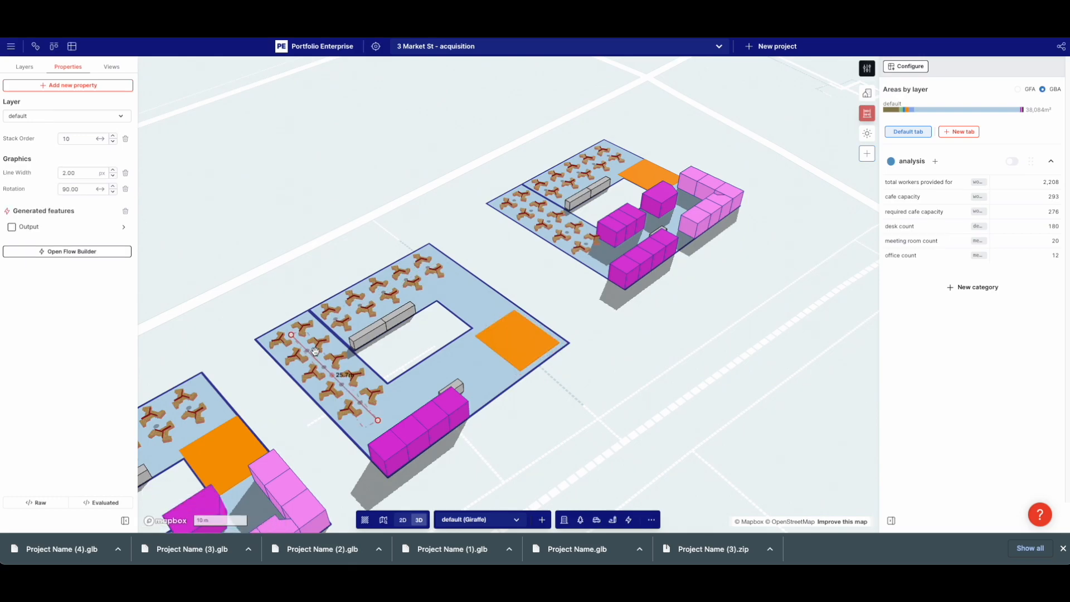
key("super+c")
key("super+v")
left_click_drag(328, 358, 507, 326)
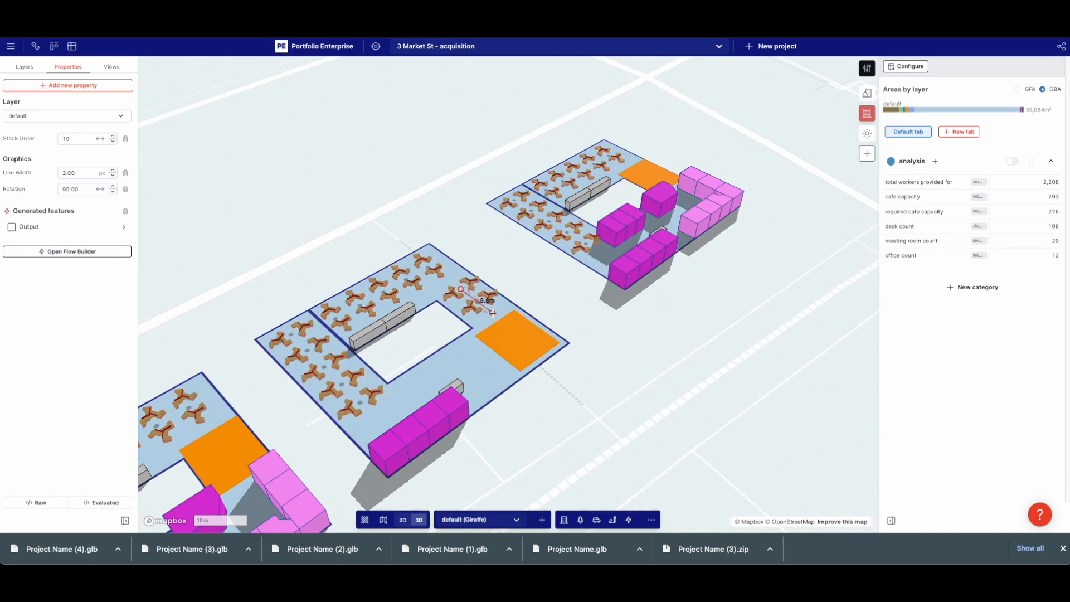
Move the meeting-room row, rotate it a quarter turn, shorten it to three rooms, and duplicate it
left_click(424, 417)
left_click_drag(408, 443, 487, 401)
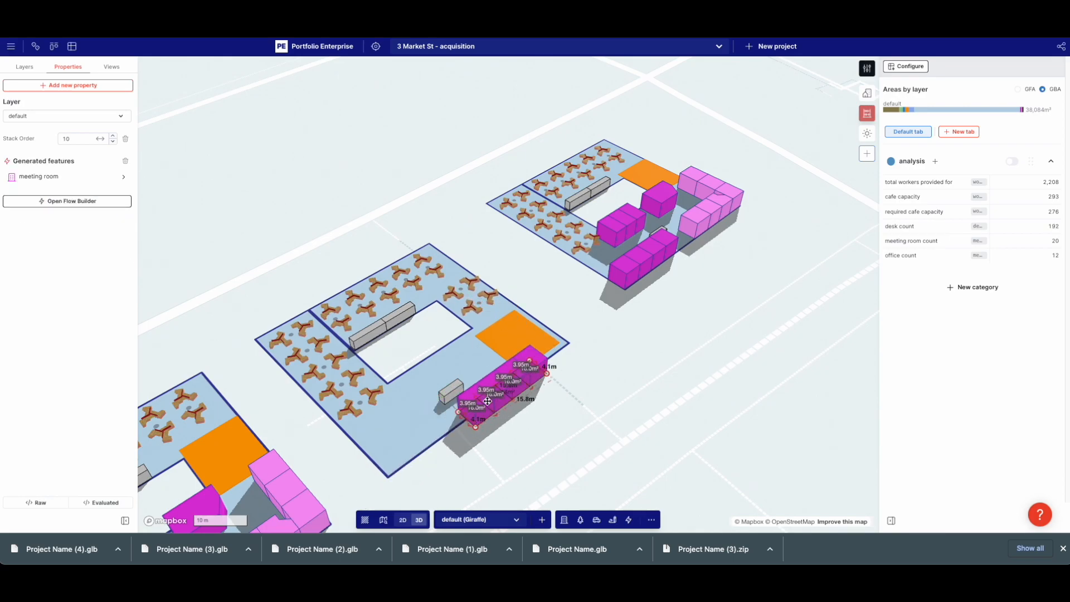
key("space")
left_click_drag(605, 304, 507, 371)
scroll(598, 381, "up", 5)
left_click_drag(403, 357, 461, 354)
left_click_drag(714, 421, 633, 274)
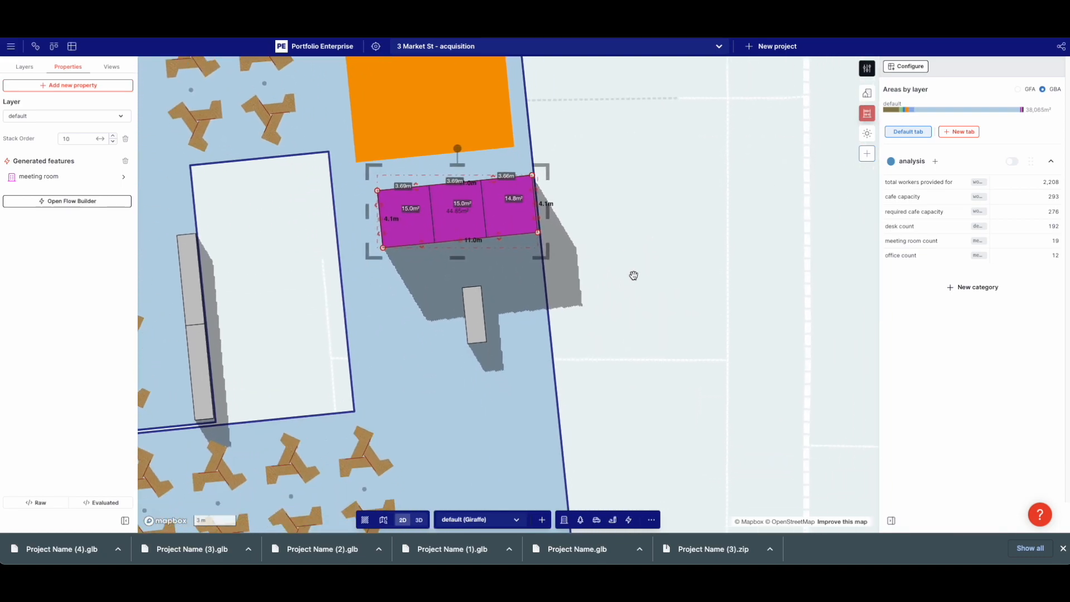
left_click_drag(508, 250, 572, 289)
key("ctrl+c")
key("ctrl+v")
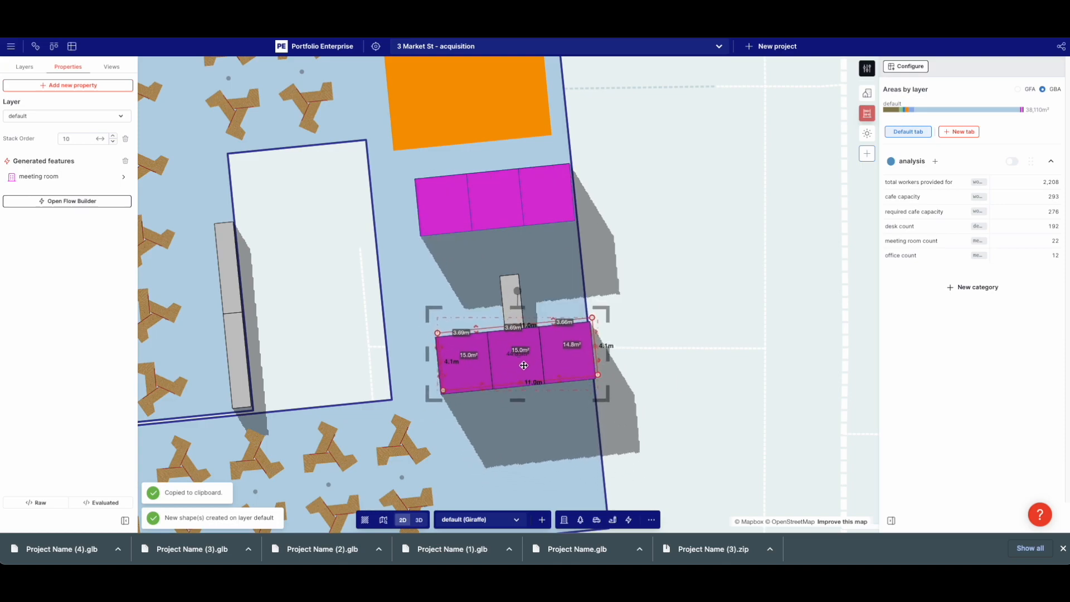
left_click(49, 179)
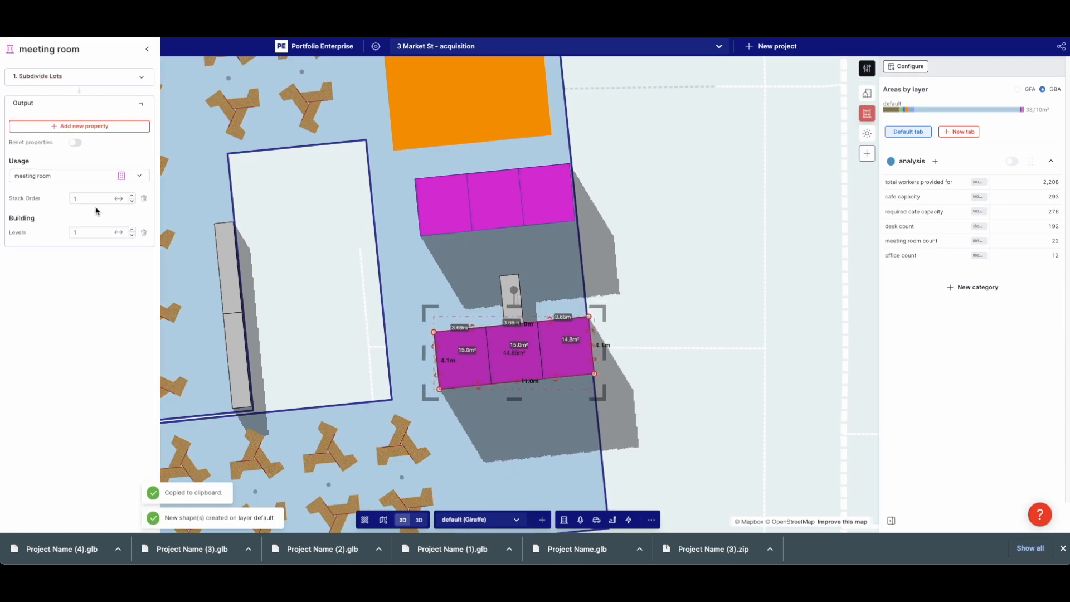
Deepen the meeting room from 4.1 m to 5.1 m and delete the small unassigned feature
left_click(66, 74)
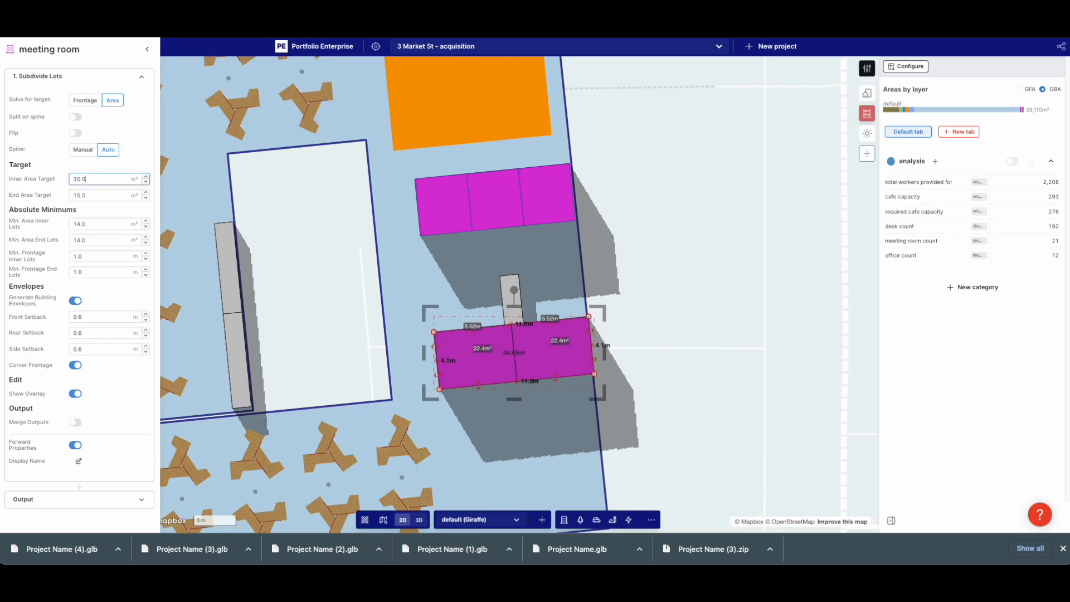
left_click(614, 258)
mouse_move(478, 330)
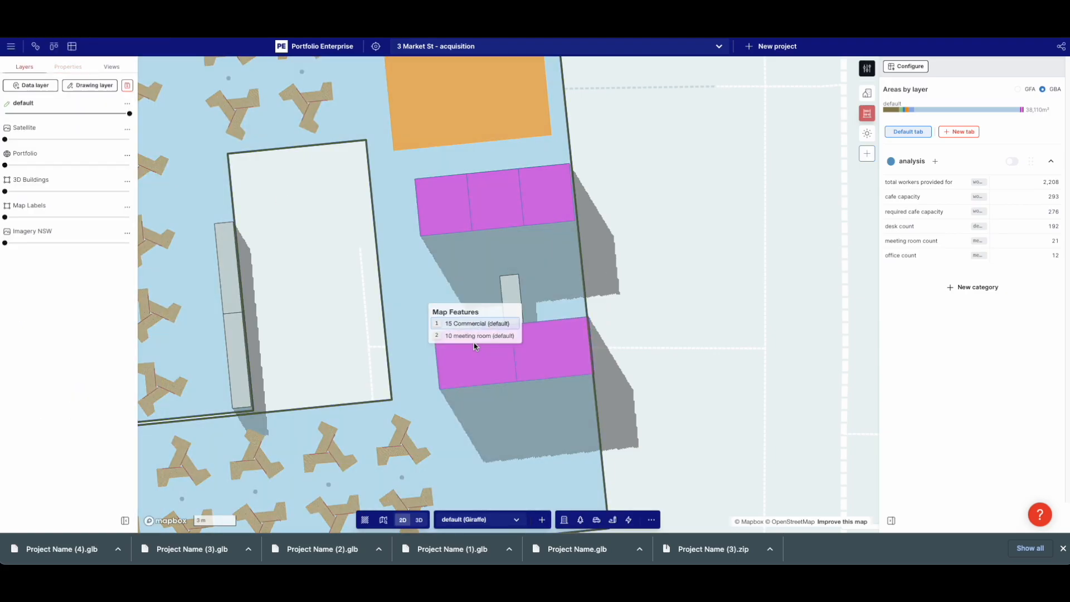
left_click(463, 336)
left_click_drag(474, 328, 475, 315)
left_click(502, 272)
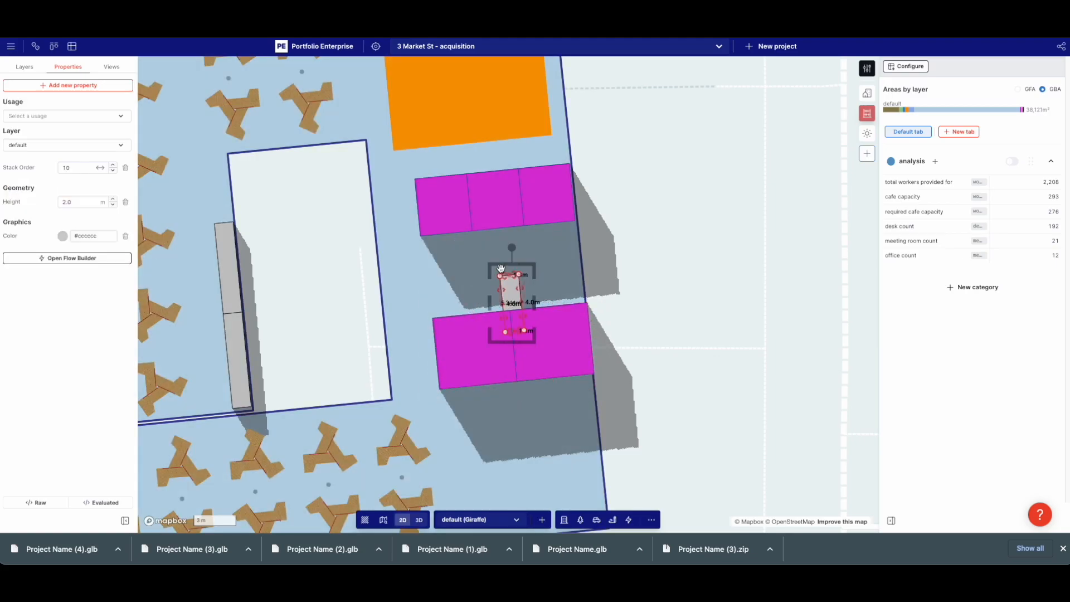
key("Delete")
Move the lower meeting-room block up slightly
scroll(475, 249, "down", 4)
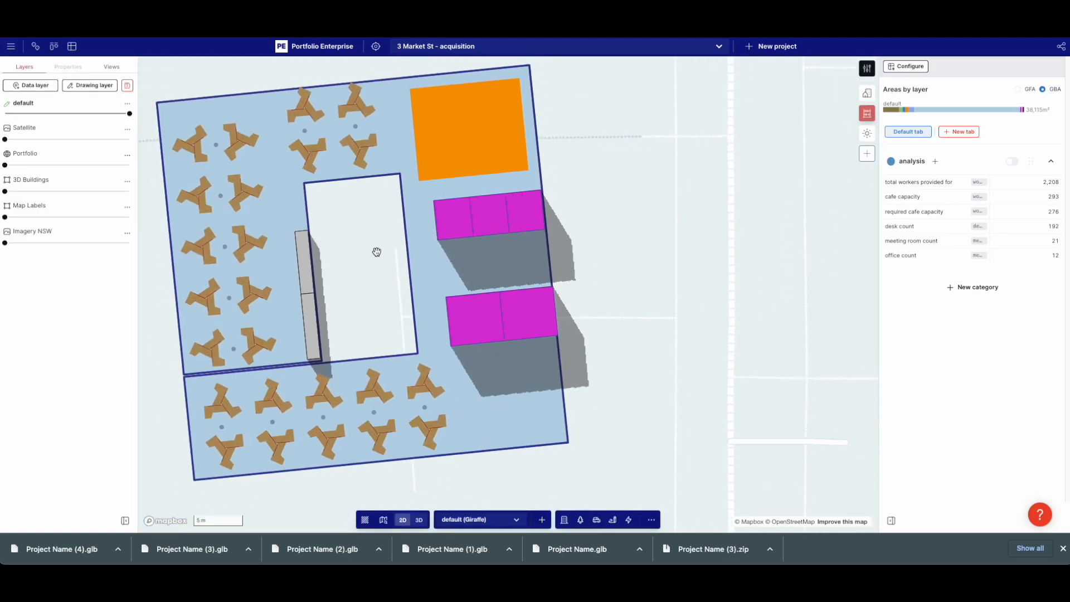
left_click_drag(477, 370, 469, 353)
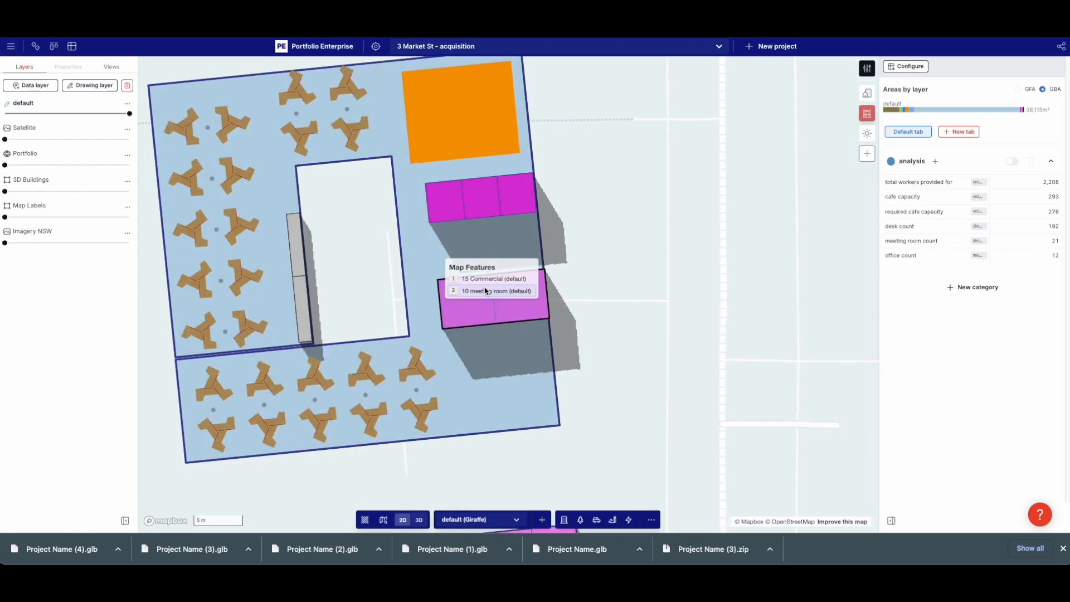
left_click(475, 301)
left_click_drag(475, 312, 473, 297)
Lengthen the desk row from 25.7 m to 33.7 m
left_click(411, 391)
right_click(415, 392)
left_click(427, 374)
left_click_drag(464, 385, 497, 384)
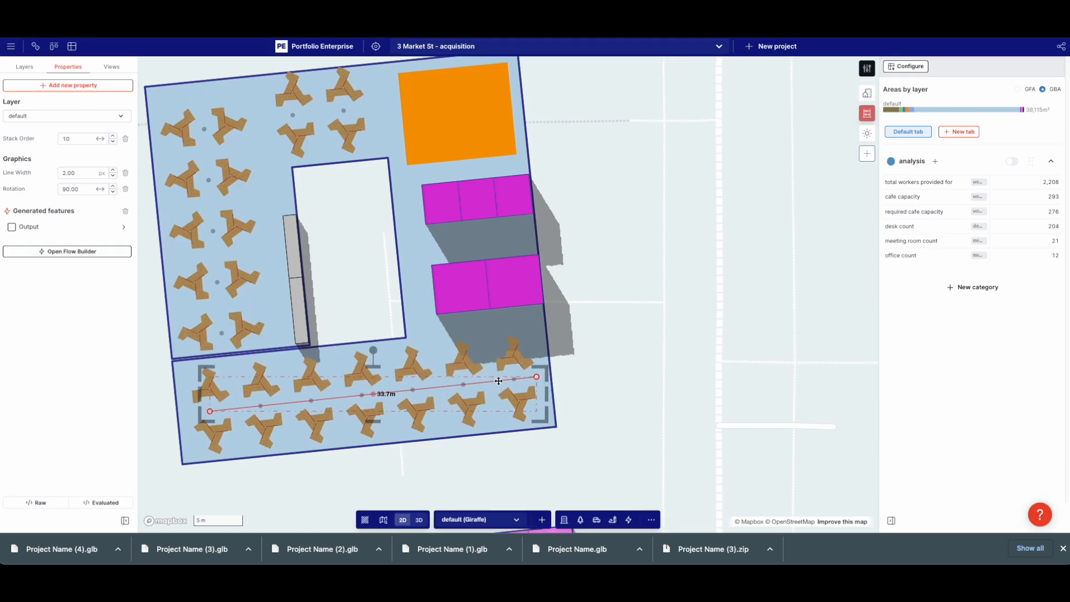
Tilt the map into 3D and rotate it so the buildings run left to right
left_click(605, 370)
scroll(613, 375, "down", 4)
right_click_drag(606, 373, 624, 379)
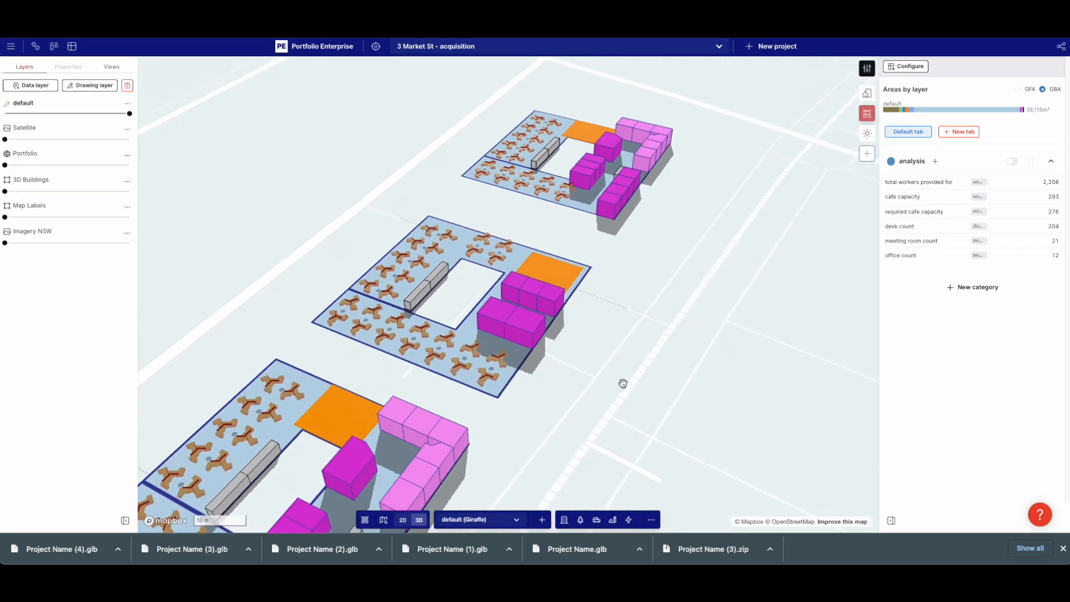
left_click_drag(420, 418, 486, 336)
left_click_drag(669, 211, 646, 262)
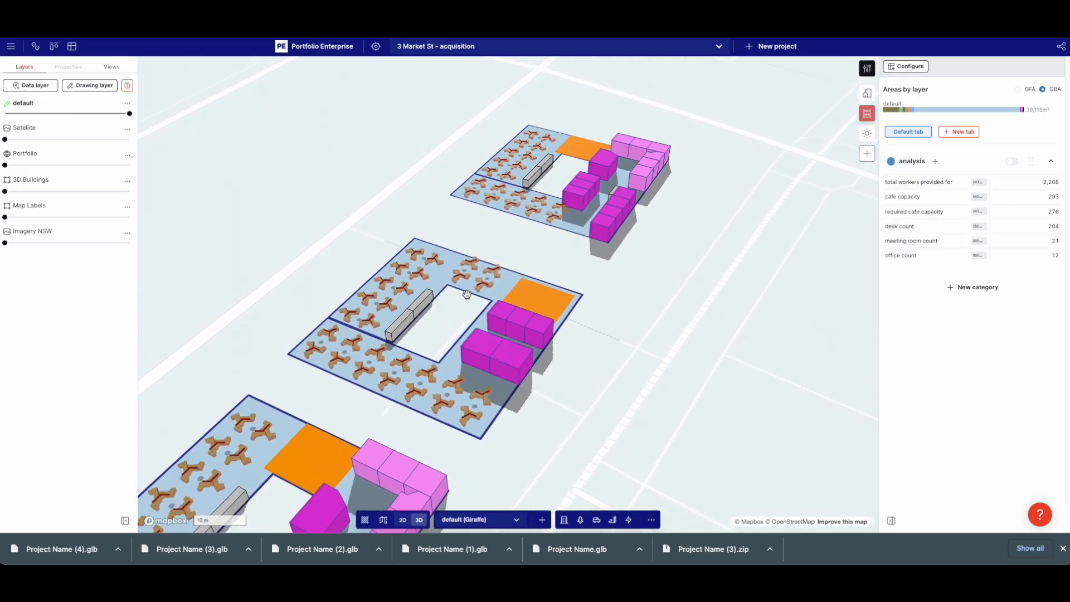
right_click_drag(649, 303, 576, 373)
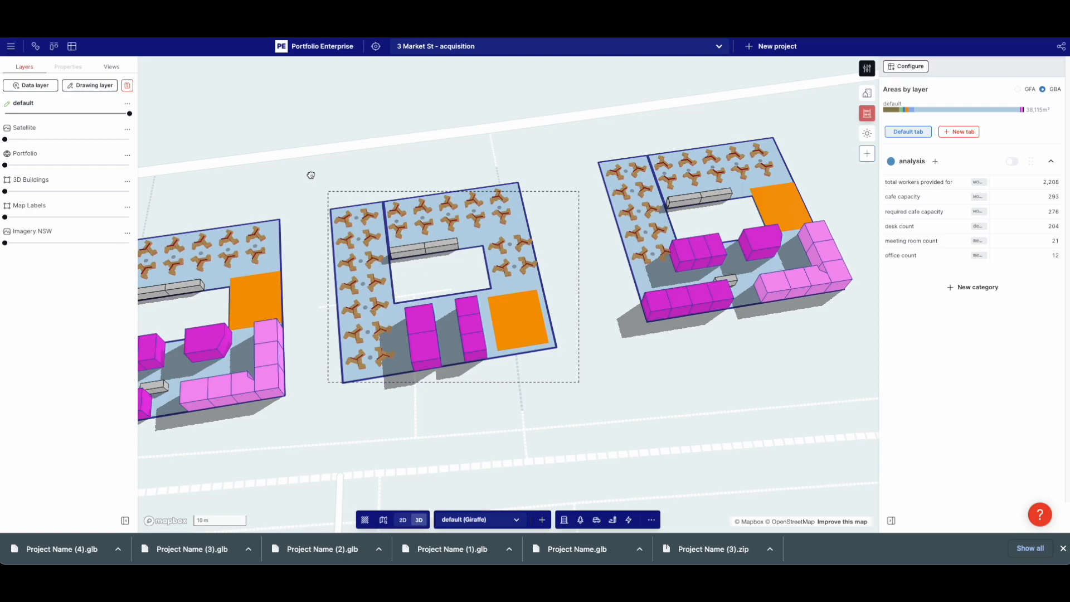
Create a new drawing layer named 'layout 2'
left_click(334, 151)
left_click(103, 86)
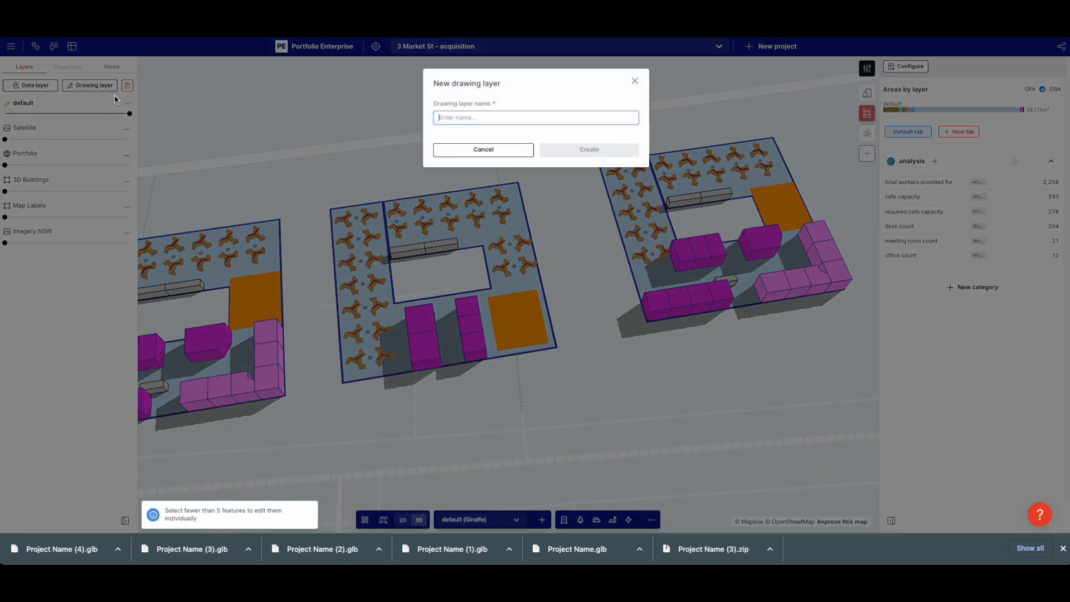
type("laye")
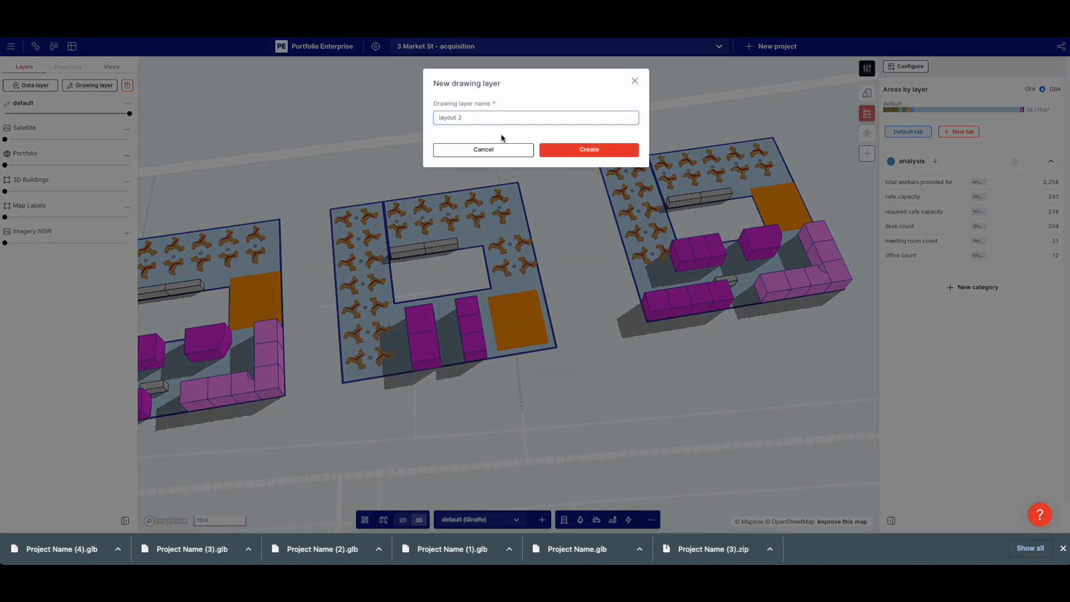
left_click(554, 148)
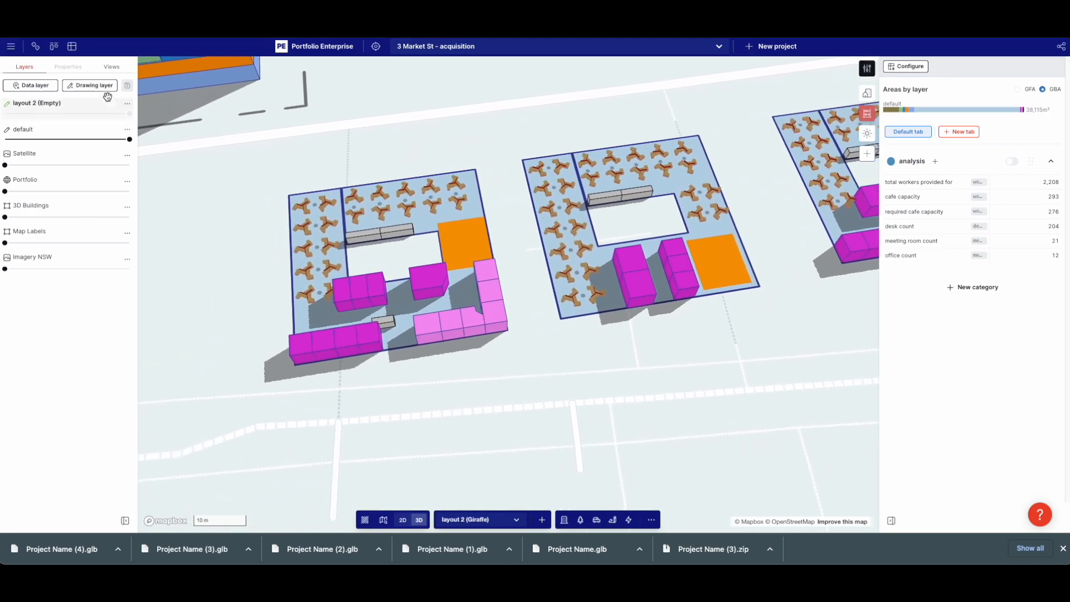
Create a second drawing layer named 'layout 1'
left_click(105, 86)
type("layout 1")
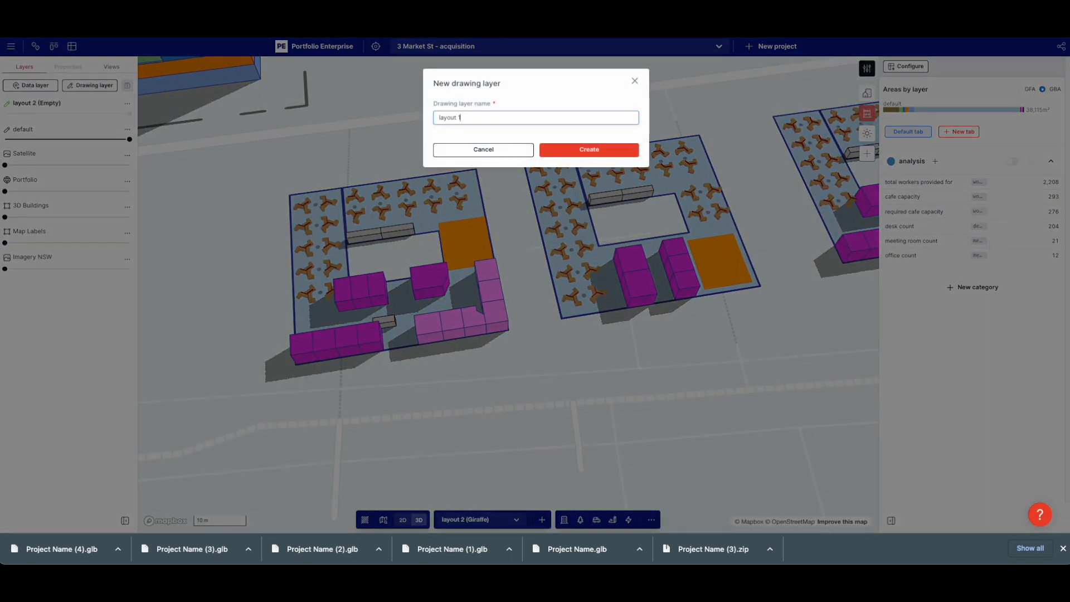
left_click(623, 148)
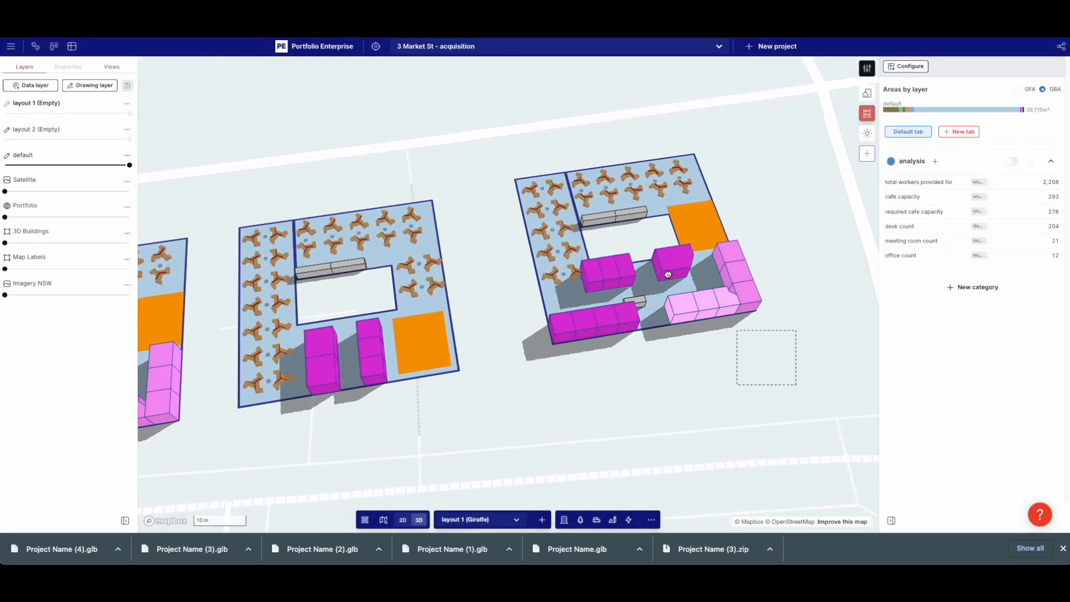
Delete the right building's 12 features
left_click_drag(520, 143, 501, 135)
key("Delete")
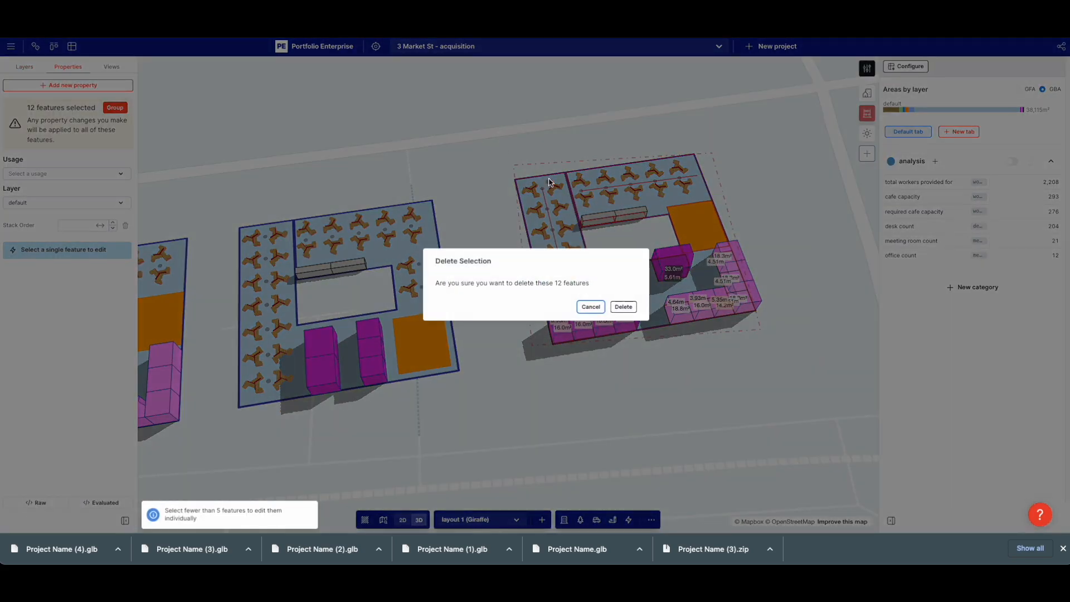
left_click(623, 307)
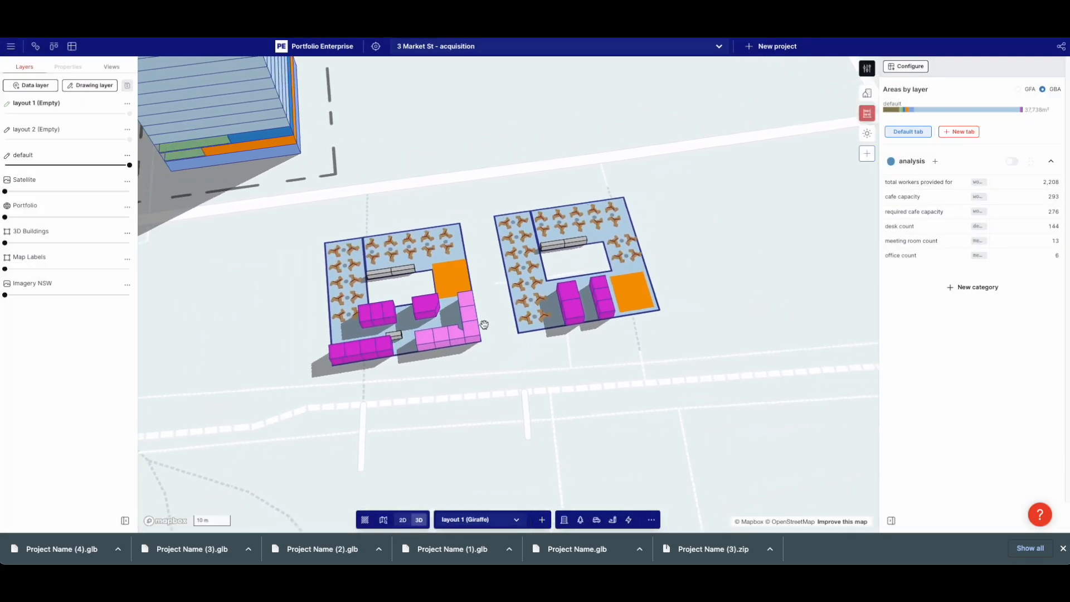
Assign all features of the left layout to layer layout 1
left_click_drag(360, 239, 357, 237)
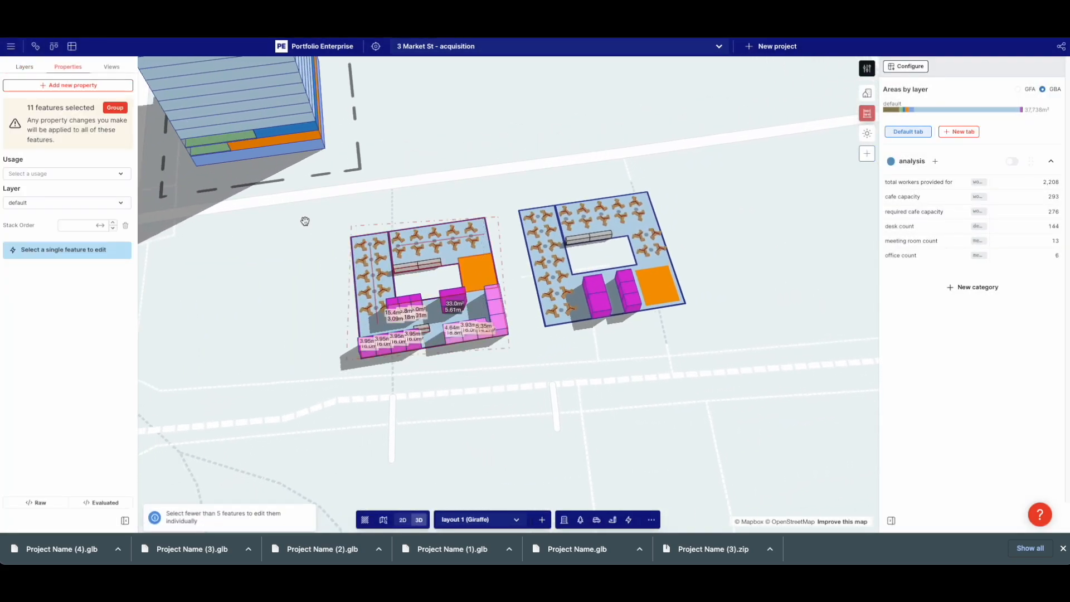
left_click(54, 175)
left_click(53, 179)
left_click(55, 203)
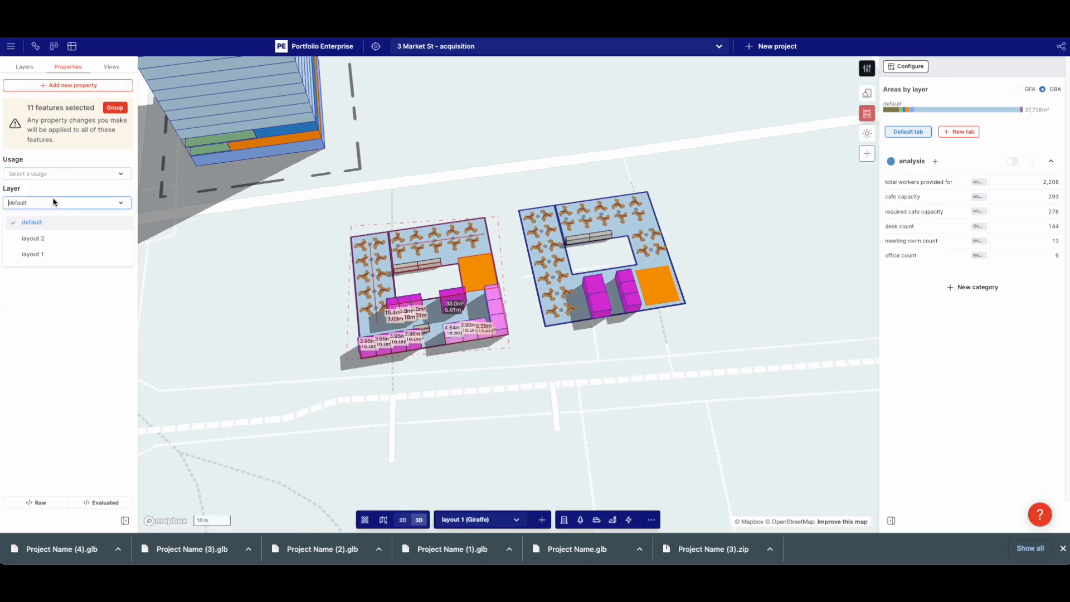
left_click(32, 254)
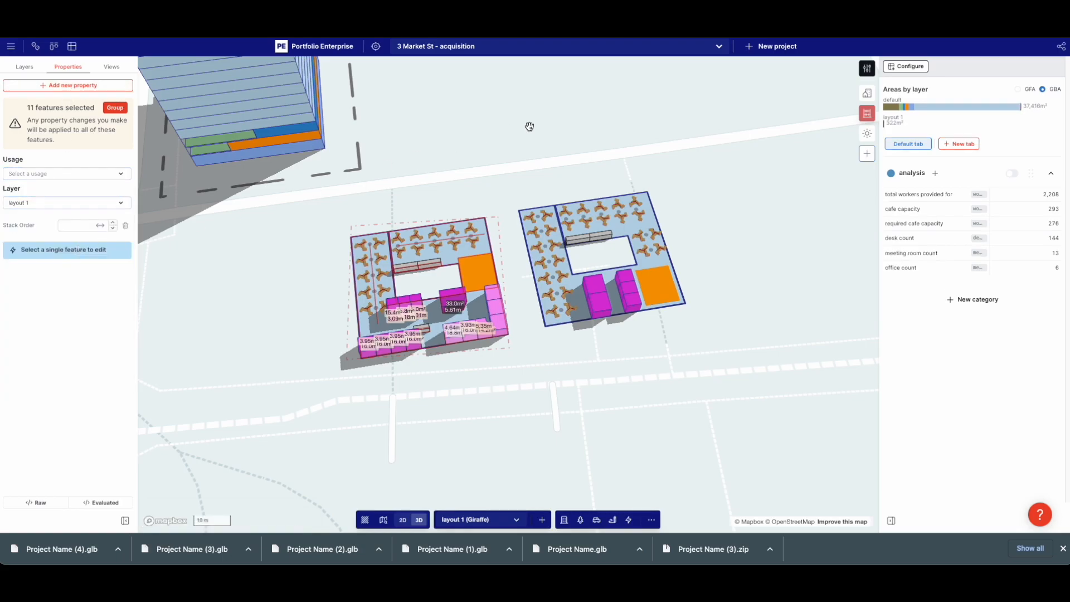
left_click(737, 215)
Assign all features of the other layout to layer layout 2
left_click_drag(566, 211, 567, 211)
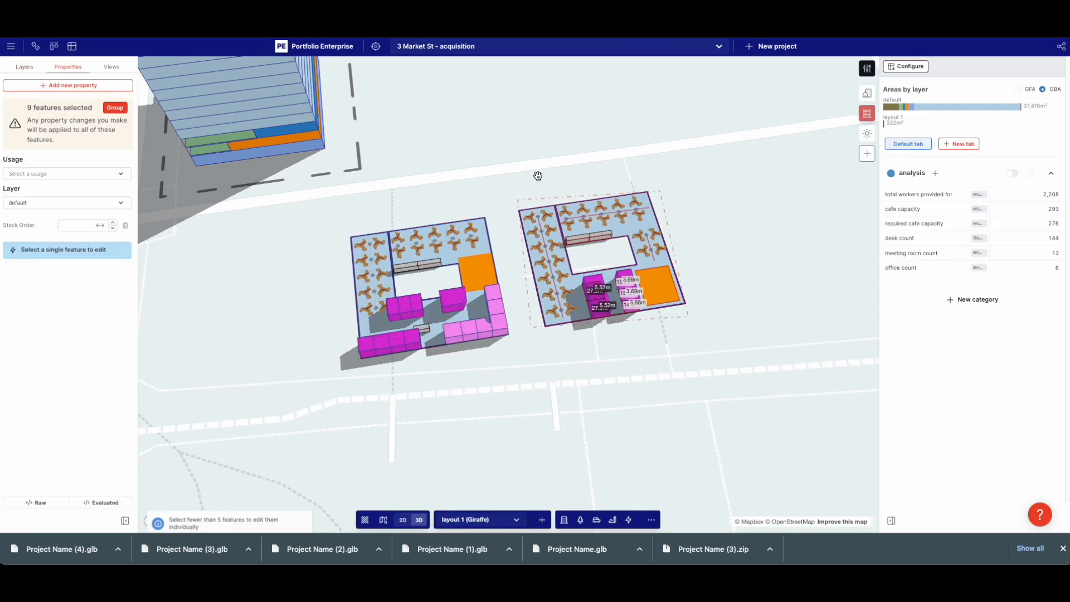
left_click(86, 203)
left_click(53, 242)
left_click(224, 256)
right_click_drag(225, 256, 251, 243)
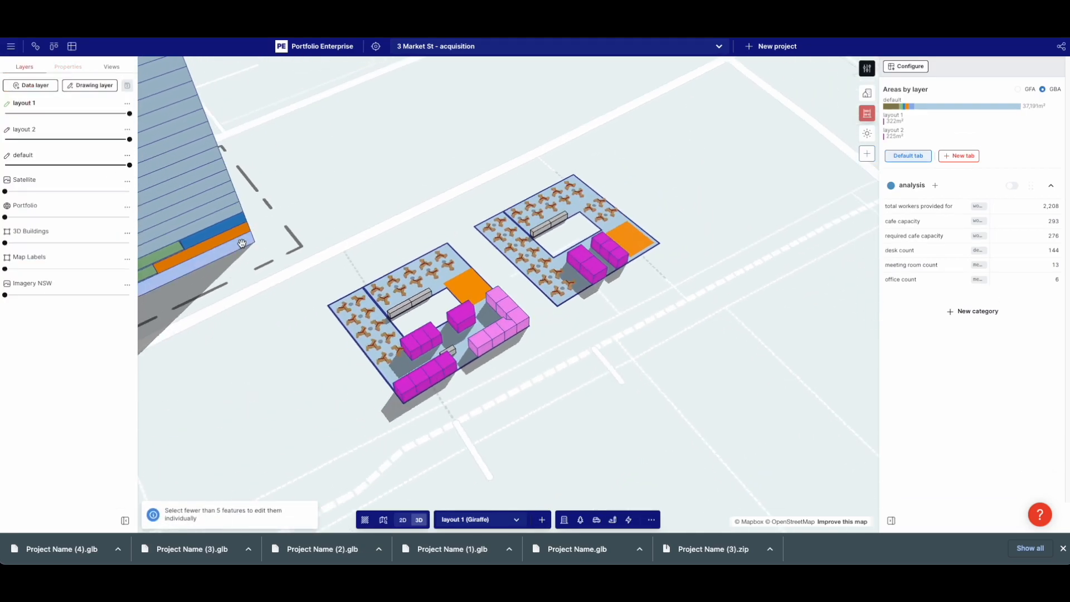
In analytics settings, hide the area type chart and turn on Split by layer
left_click(906, 66)
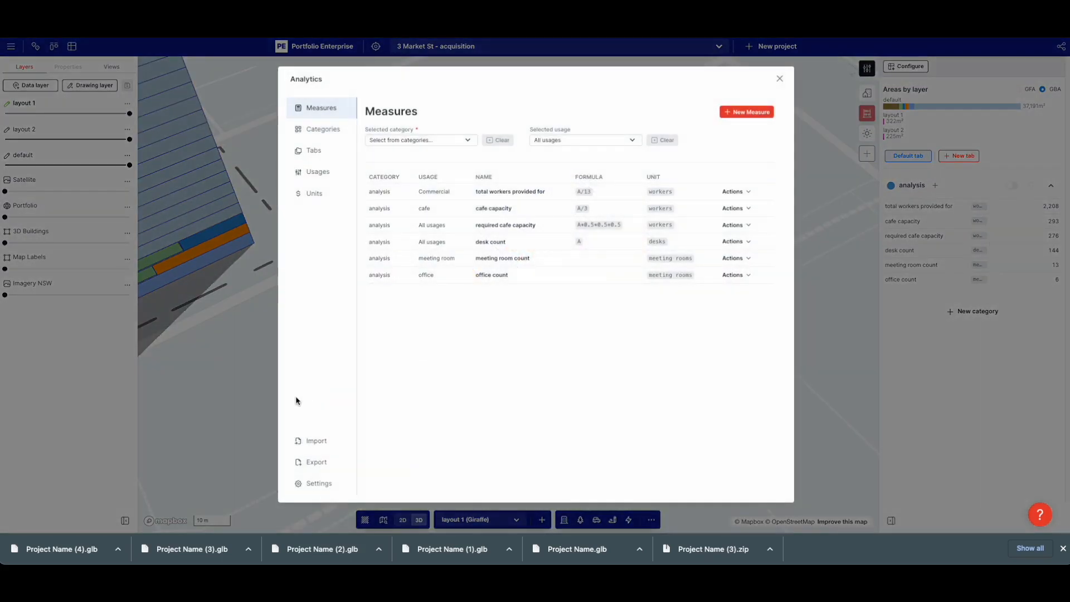
left_click(318, 483)
left_click(590, 139)
left_click(589, 176)
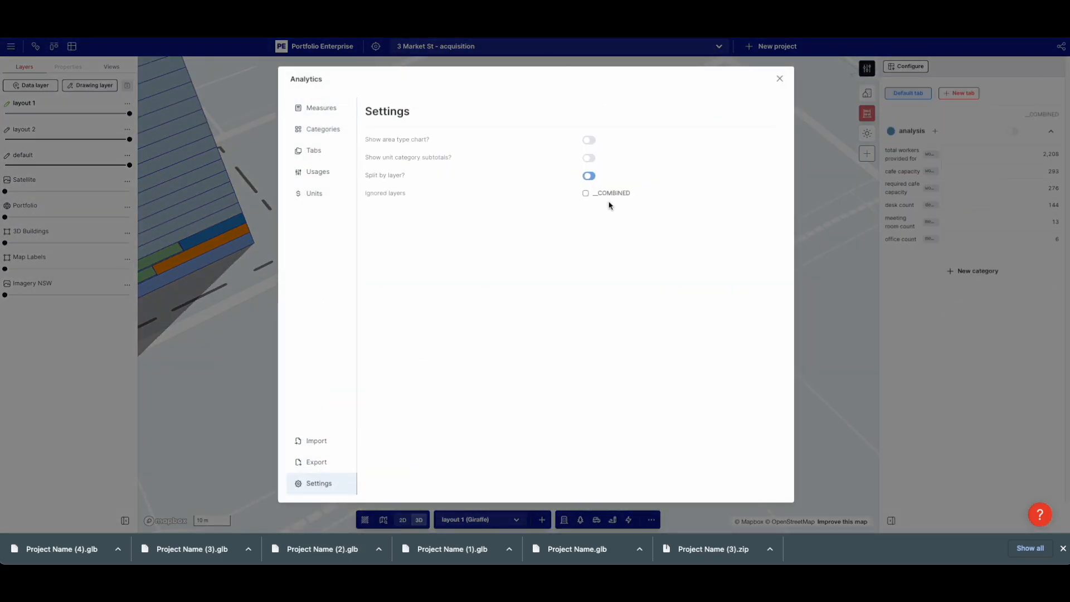
left_click(839, 252)
Move every feature of the first layout onto layer layout 1
scroll(597, 326, "down", 2)
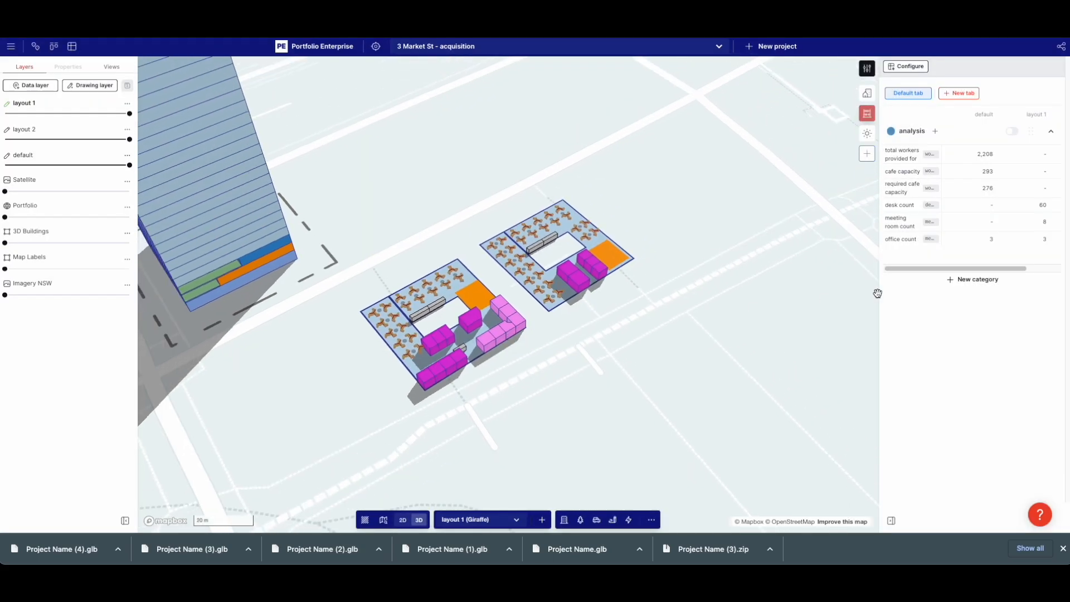
right_click_drag(705, 281, 500, 385)
left_click_drag(336, 214, 336, 215)
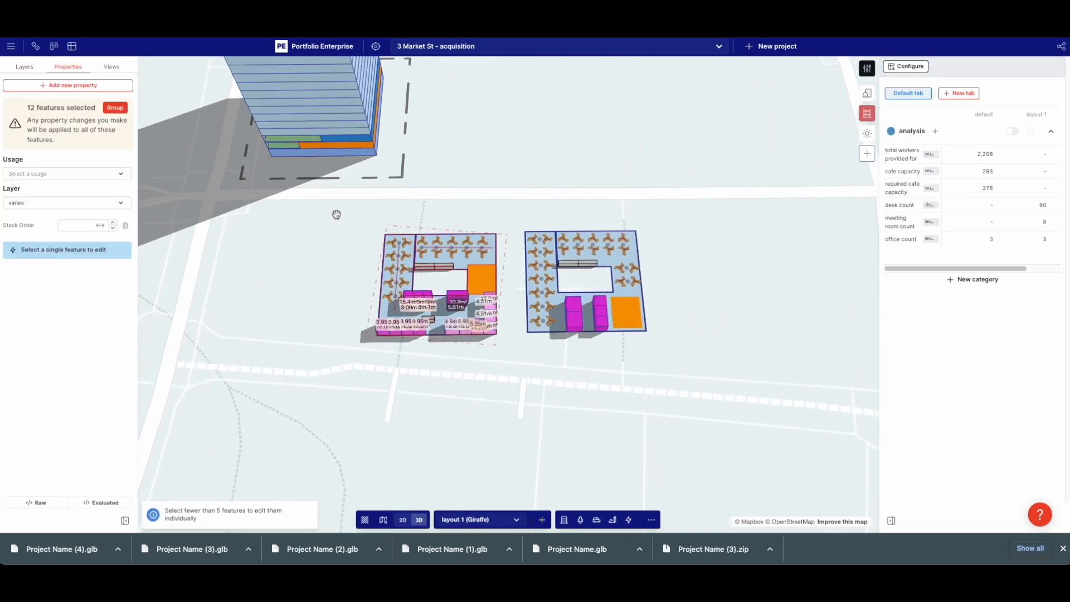
left_click(61, 201)
left_click(60, 256)
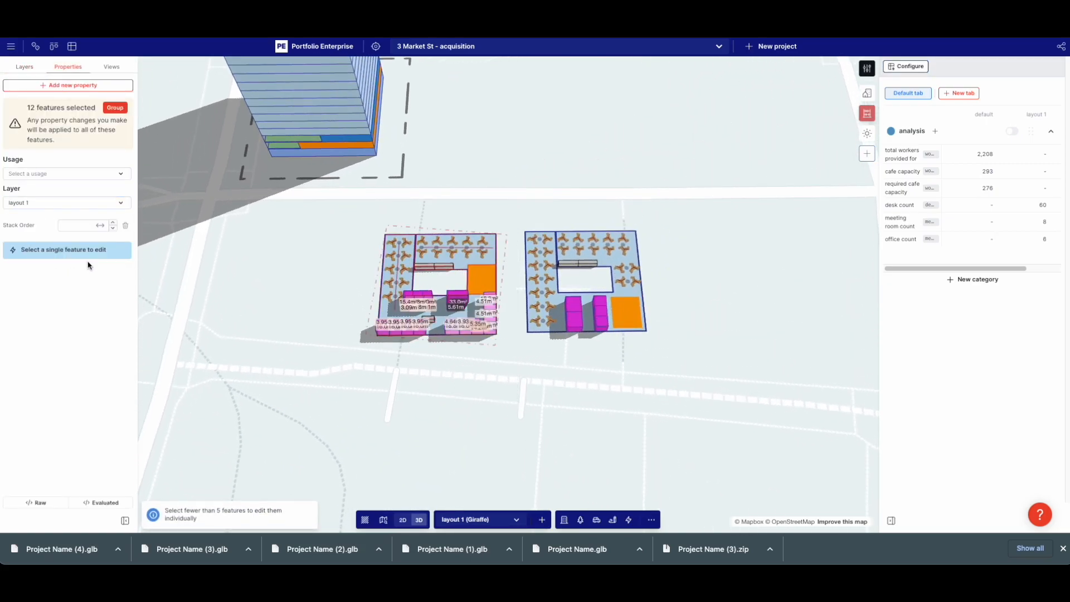
left_click(406, 388)
left_click_drag(947, 267, 1013, 272)
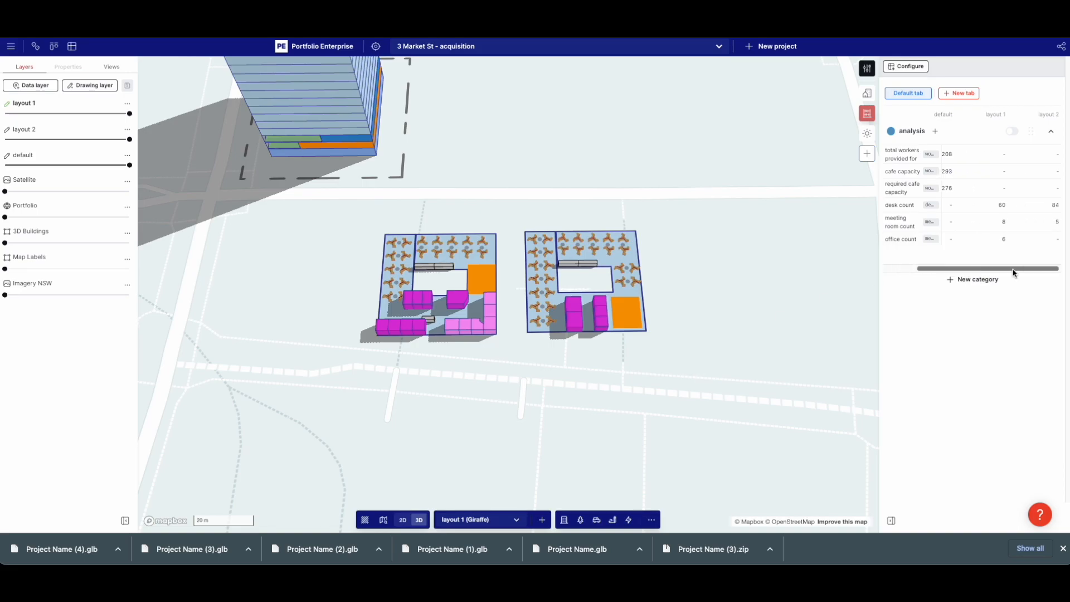
mouse_move(736, 347)
right_mouse_down()
mouse_move(721, 353)
mouse_move(736, 333)
right_mouse_up()
scroll(590, 223, "up", 3)
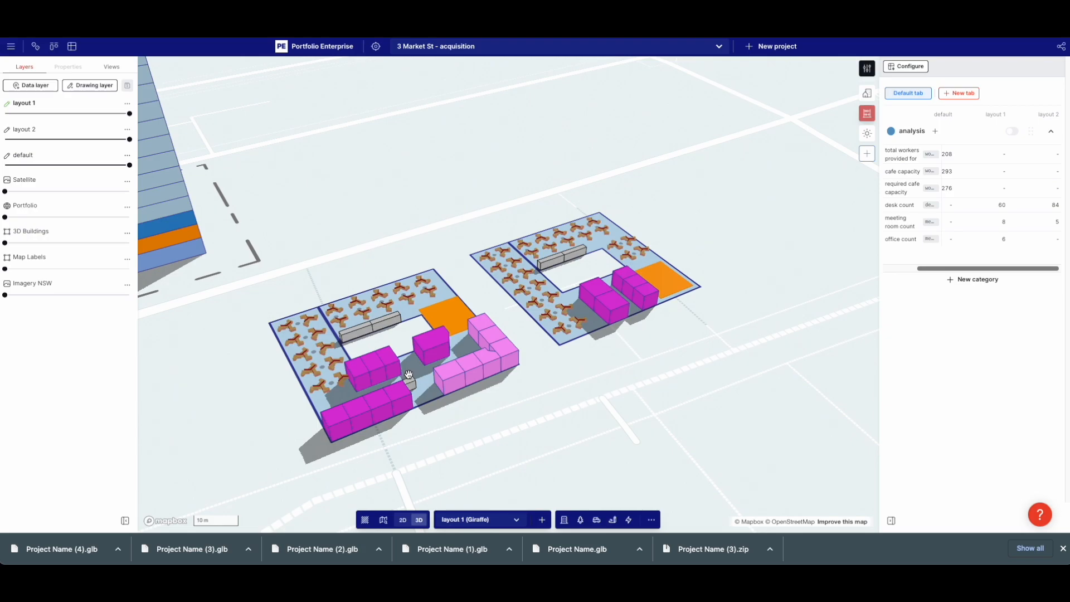
right_click_drag(464, 383, 465, 405)
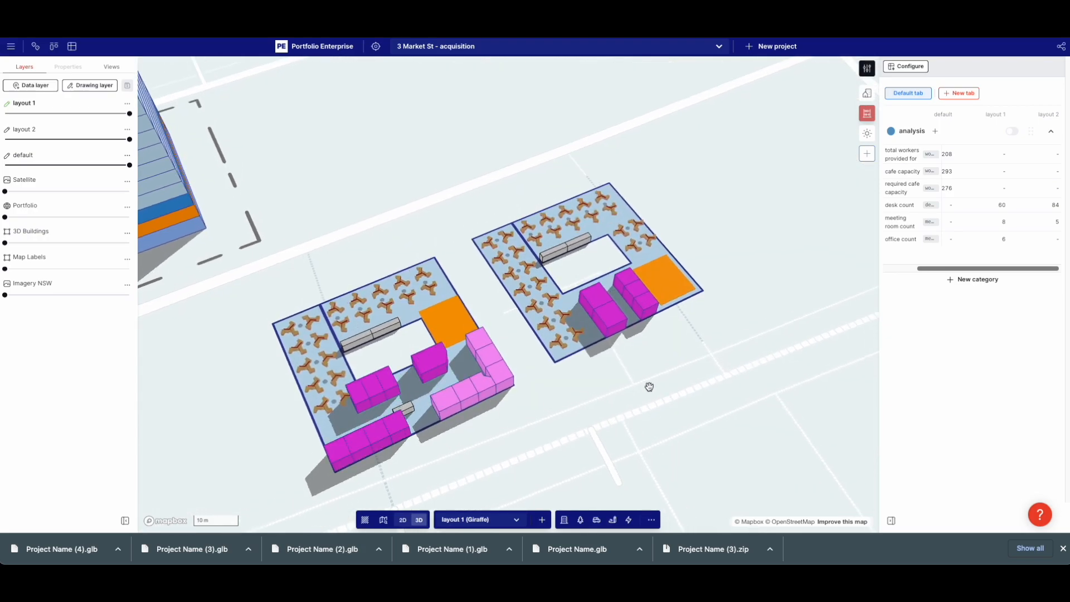
left_click_drag(607, 327, 583, 343)
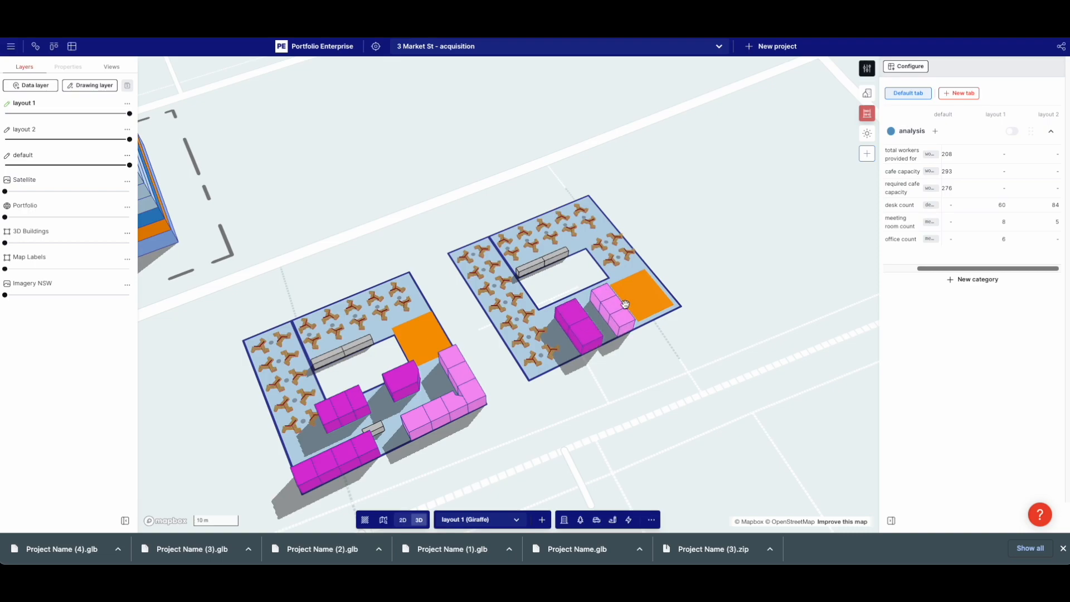
right_click_drag(548, 375, 676, 368)
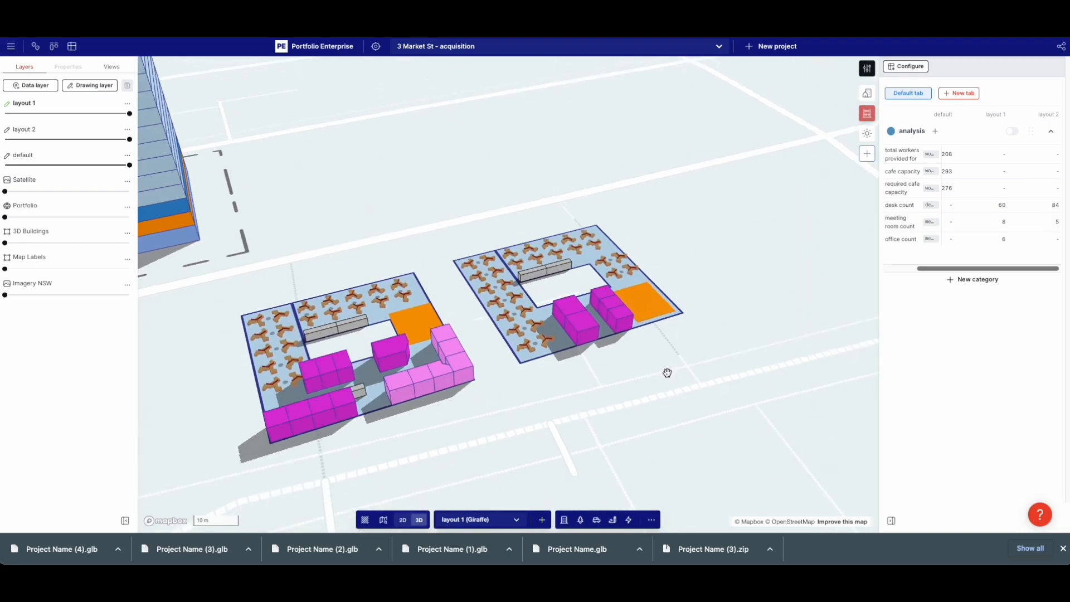
right_click_drag(519, 388, 669, 379)
left_click_drag(488, 195, 488, 190, "shift")
left_click(490, 178)
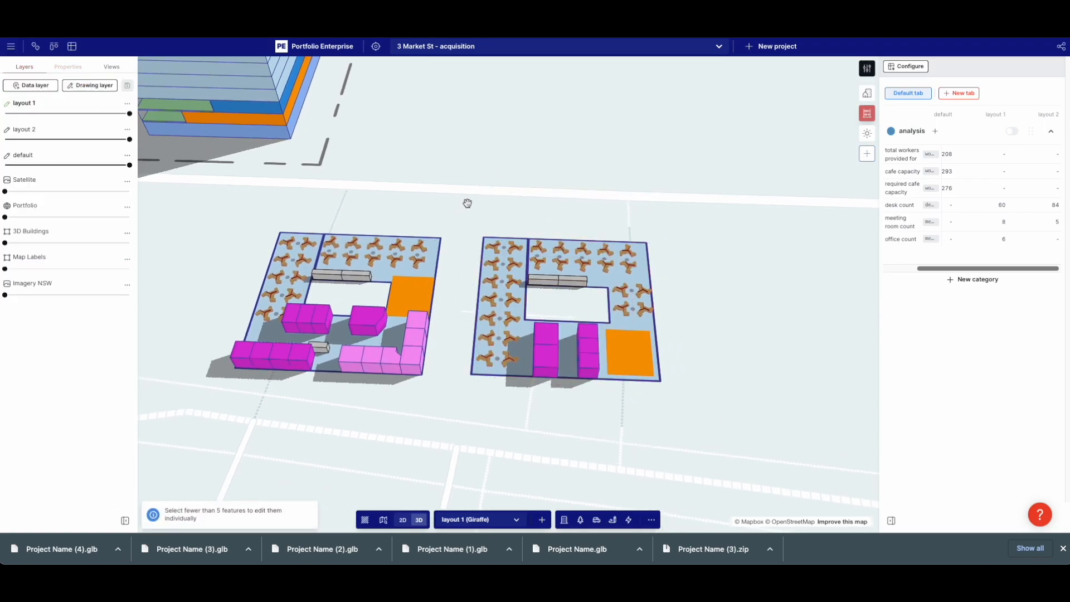